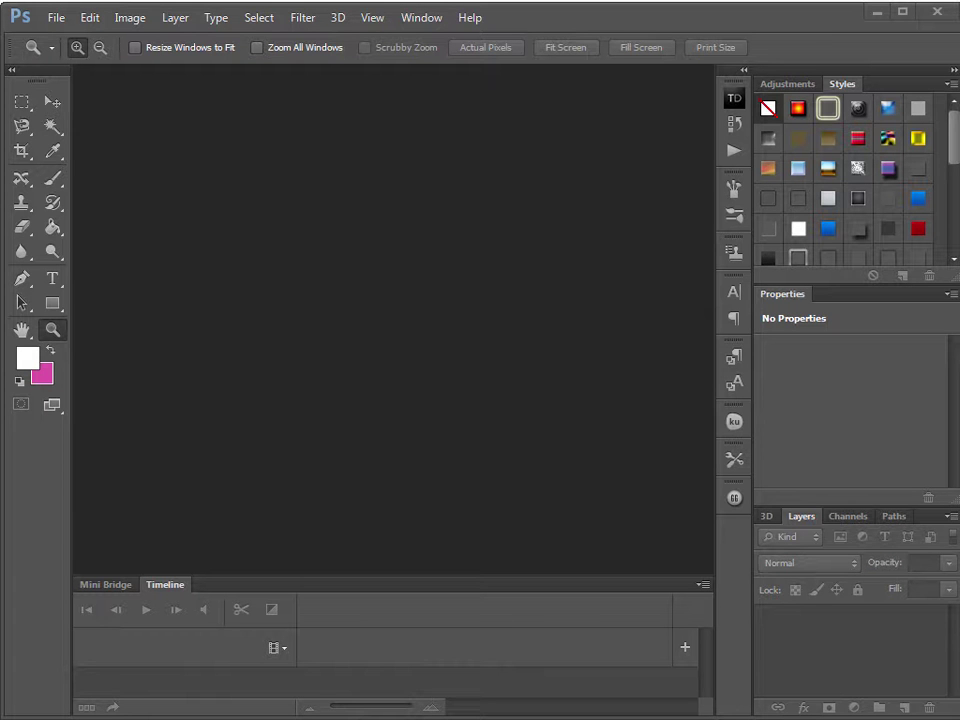
Create a new document 600 pixels wide and 315 pixels high.
{"action": "left_click", "coordinate": [55, 18]}
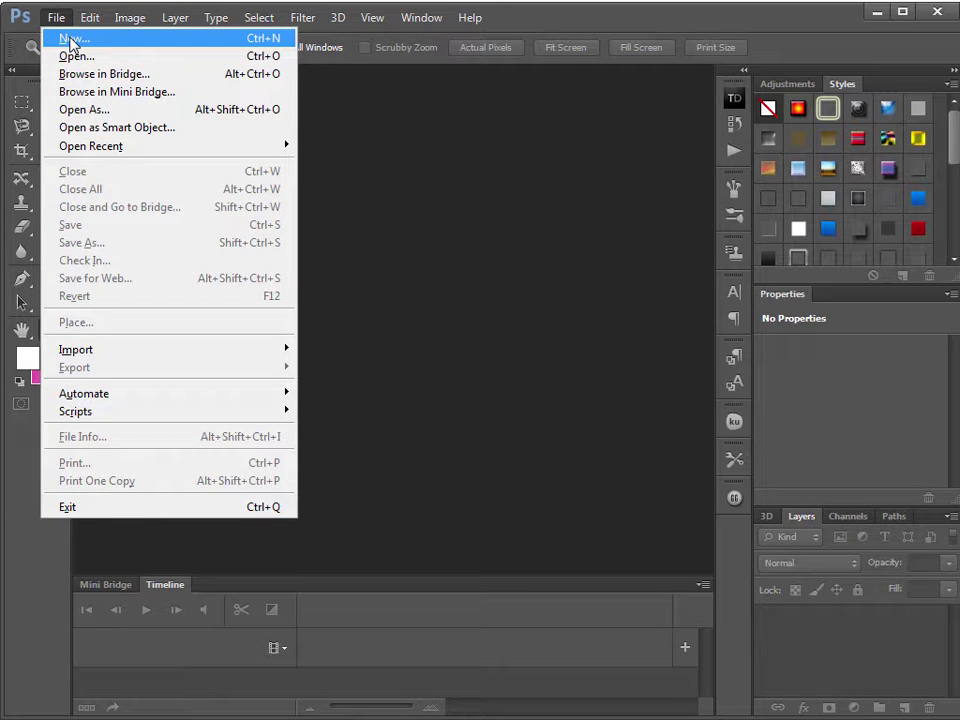
{"action": "left_click", "coordinate": [72, 40]}
{"action": "double_click", "coordinate": [338, 258]}
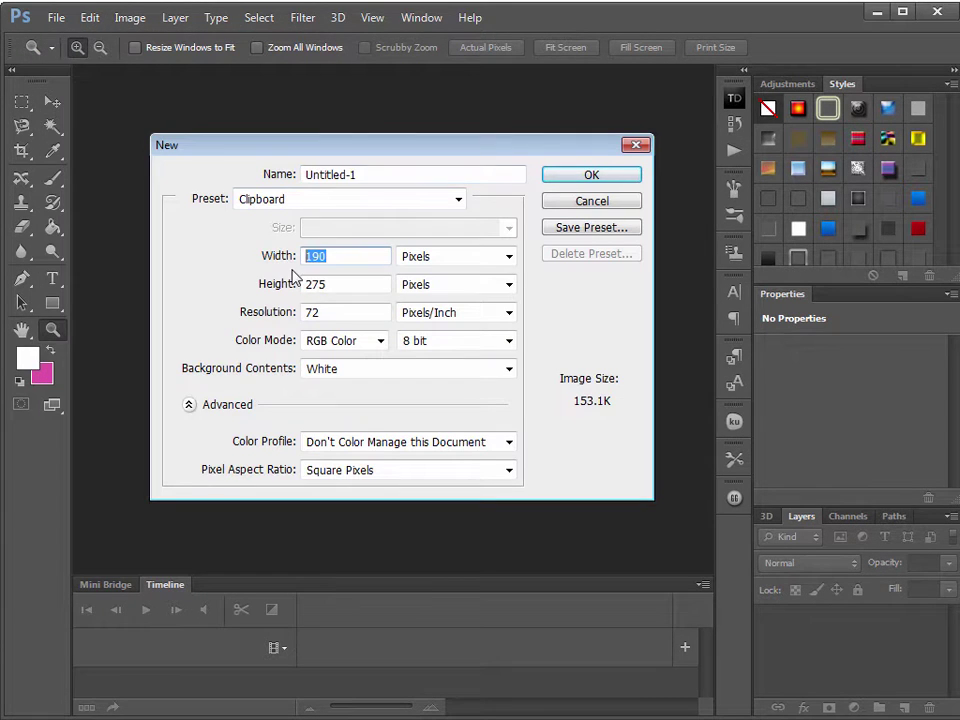
{"action": "type", "text": "600"}
{"action": "key", "text": "Tab"}
{"action": "type", "text": "315"}
{"action": "left_click", "coordinate": [591, 175]}
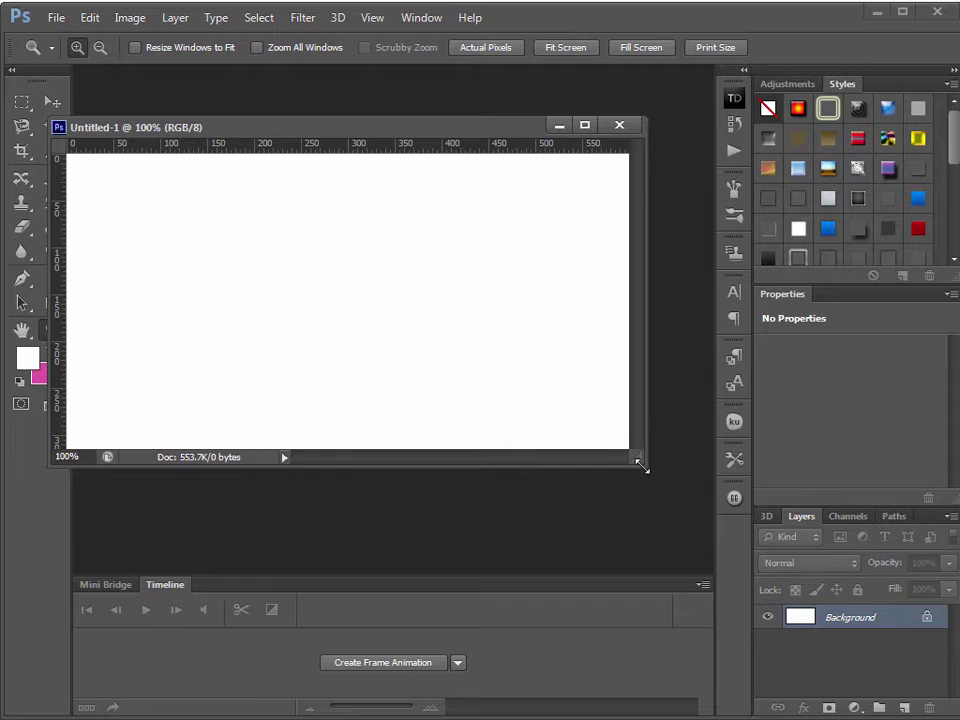
Enlarge the document window and select the Move tool.
{"action": "left_click_drag", "start_coordinate": [647, 467], "coordinate": [740, 551]}
{"action": "left_click_drag", "start_coordinate": [436, 141], "coordinate": [466, 150]}
{"action": "left_click", "coordinate": [52, 102]}
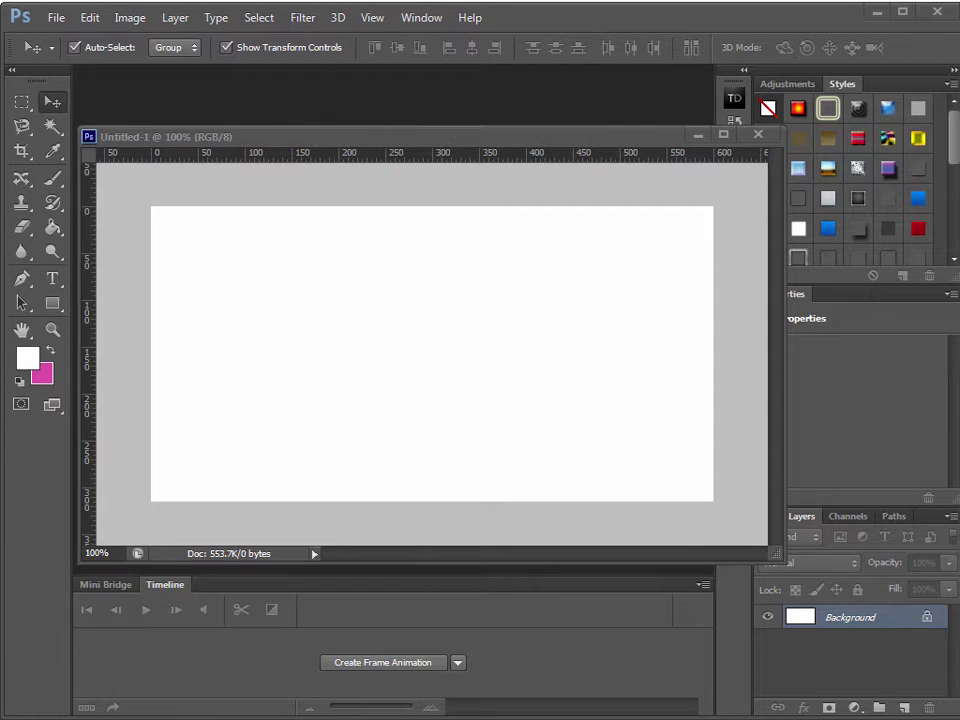
Open front (1).jpg, front (4).jpg and front.jpg from the ads folder.
{"action": "left_click", "coordinate": [57, 19]}
{"action": "left_click", "coordinate": [67, 57]}
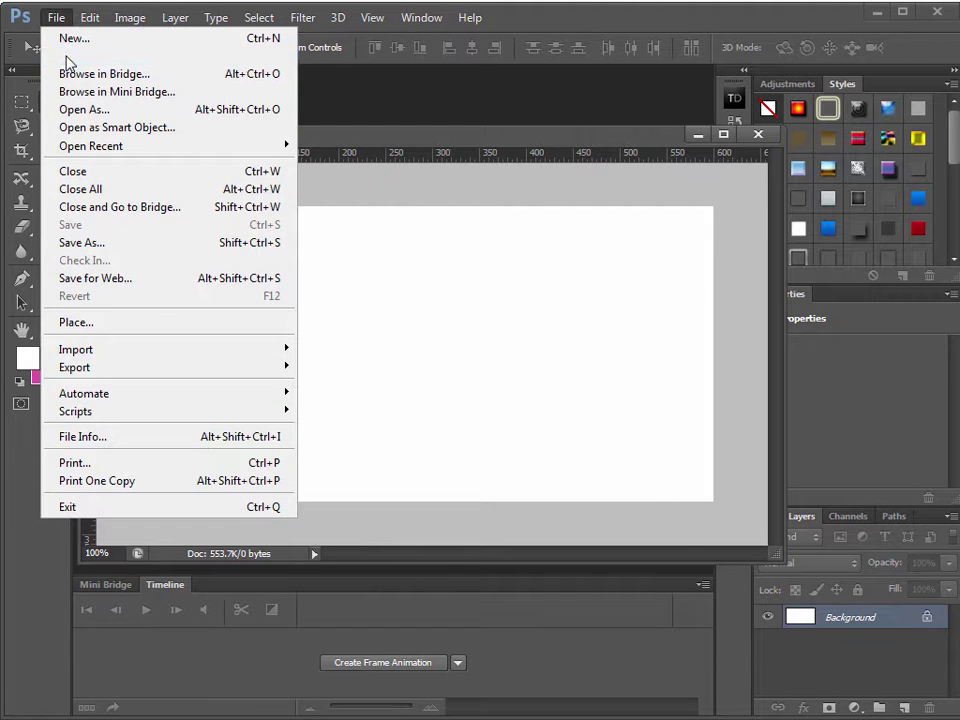
{"action": "double_click", "coordinate": [276, 148]}
{"action": "left_click", "coordinate": [480, 145], "text": "shift"}
{"action": "left_click", "coordinate": [754, 558]}
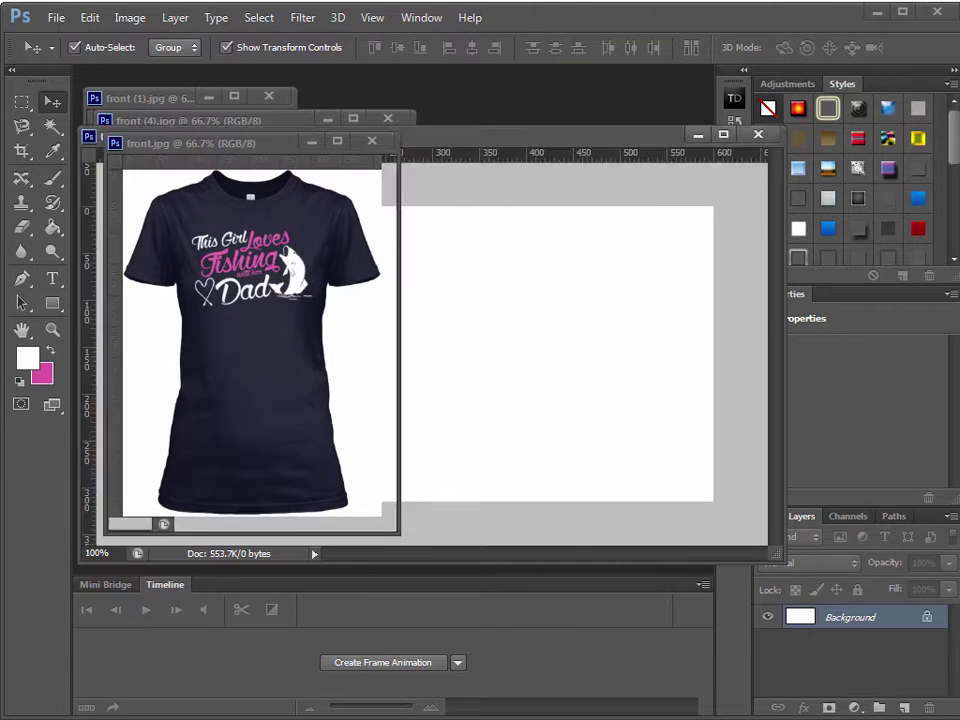
{"action": "left_click", "coordinate": [706, 137]}
Run the Teespring Regular Tee action on front (4).jpg.
{"action": "key", "text": "alt+F9"}
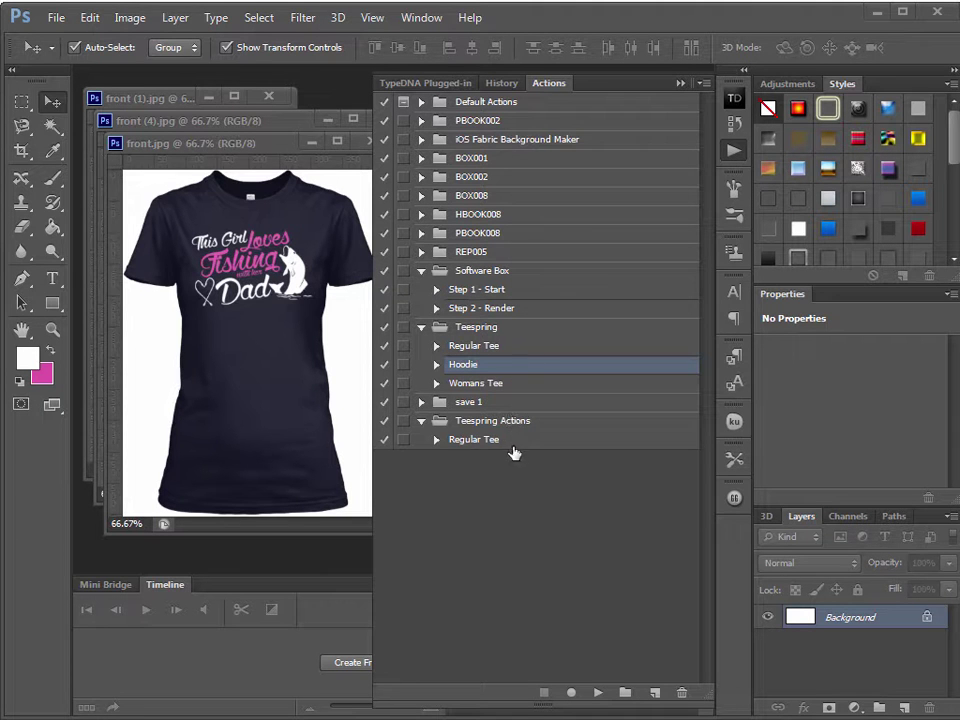
{"action": "left_click", "coordinate": [452, 441]}
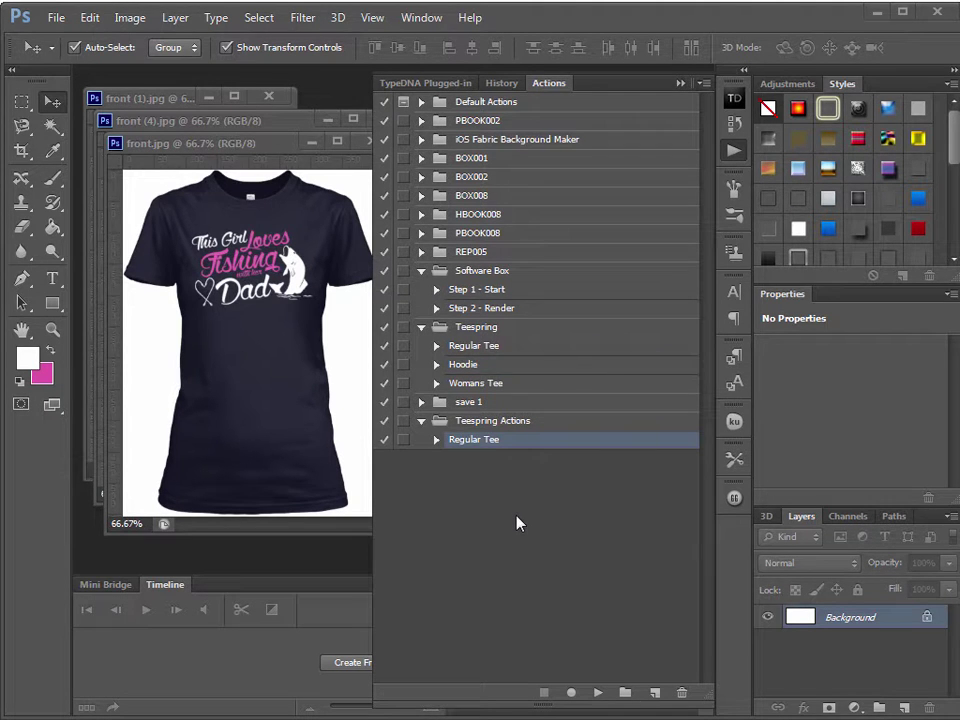
{"action": "left_click", "coordinate": [258, 124]}
{"action": "left_click_drag", "start_coordinate": [270, 122], "coordinate": [214, 182]}
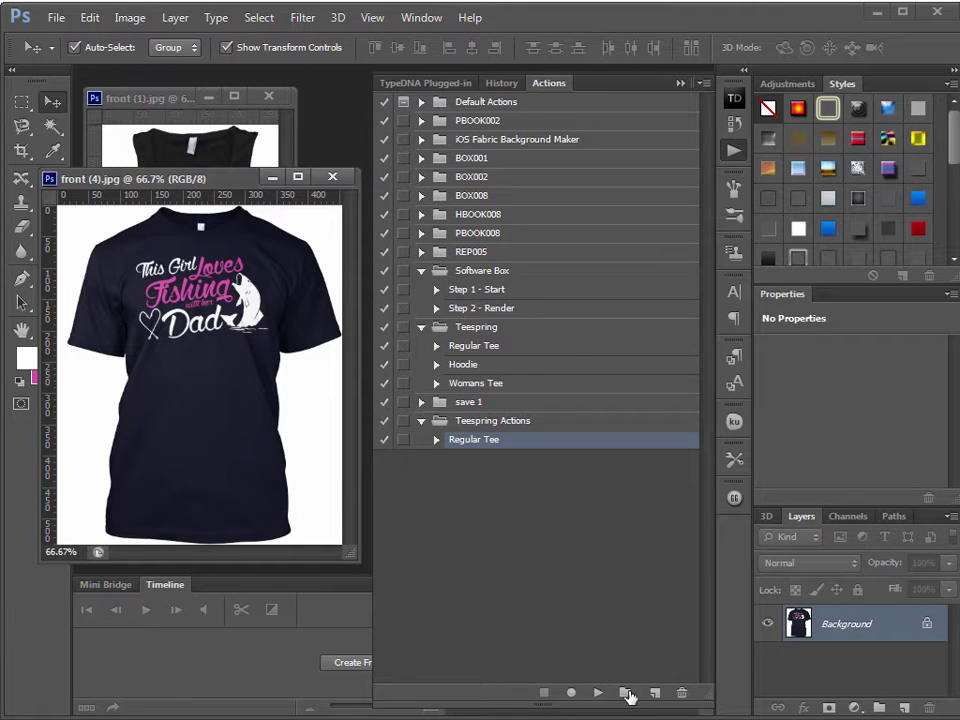
{"action": "left_click", "coordinate": [598, 692]}
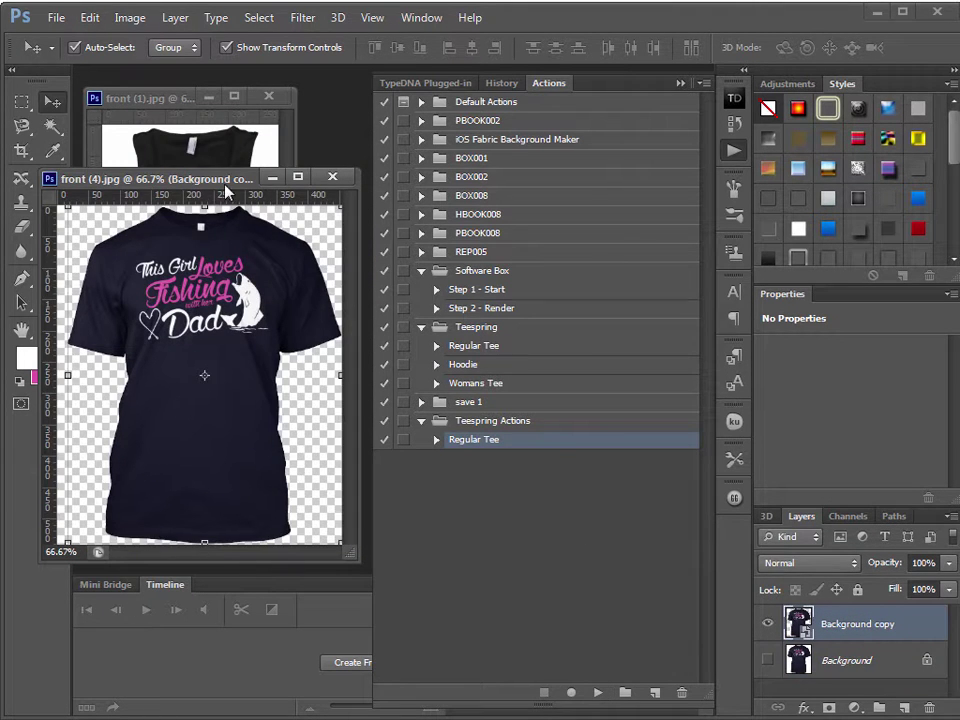
{"action": "left_click_drag", "start_coordinate": [172, 177], "coordinate": [2, 379]}
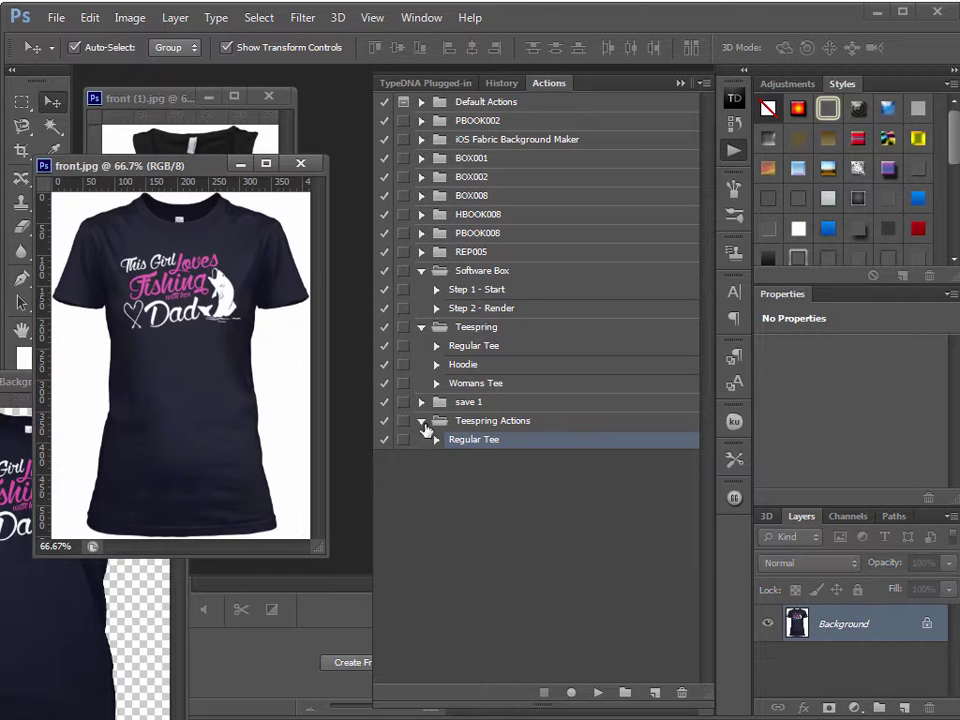
Run the Womans Tee action, then bring the front (1).jpg tank-top photo forward.
{"action": "left_click", "coordinate": [490, 383]}
{"action": "left_click", "coordinate": [598, 692]}
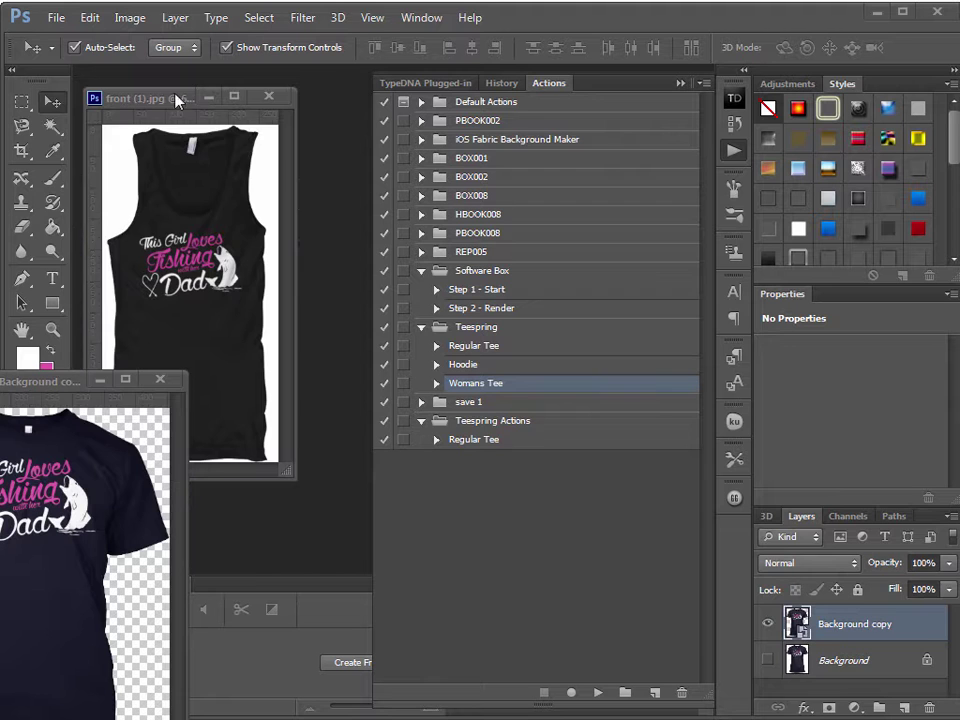
{"action": "left_click_drag", "start_coordinate": [175, 100], "coordinate": [215, 141]}
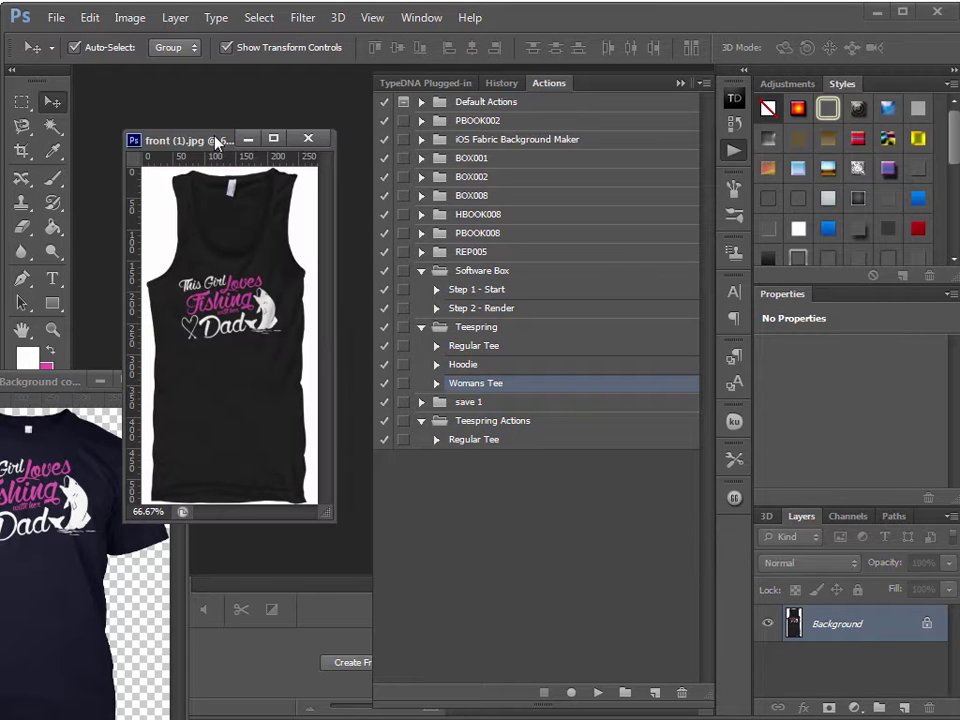
{"action": "left_click", "coordinate": [57, 390]}
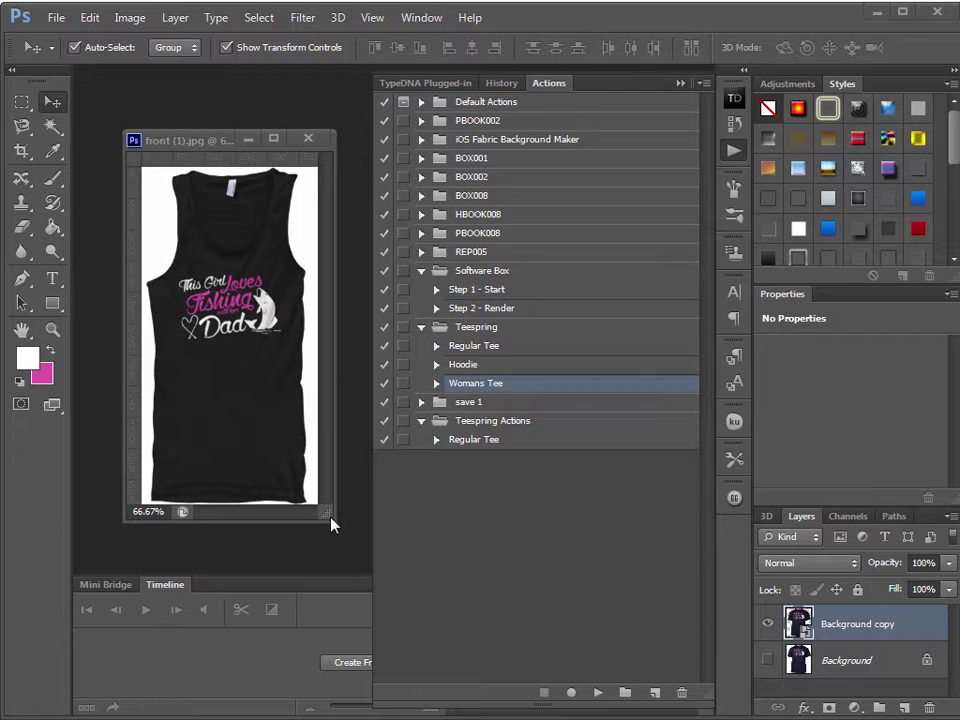
{"action": "left_click_drag", "start_coordinate": [333, 525], "coordinate": [335, 542]}
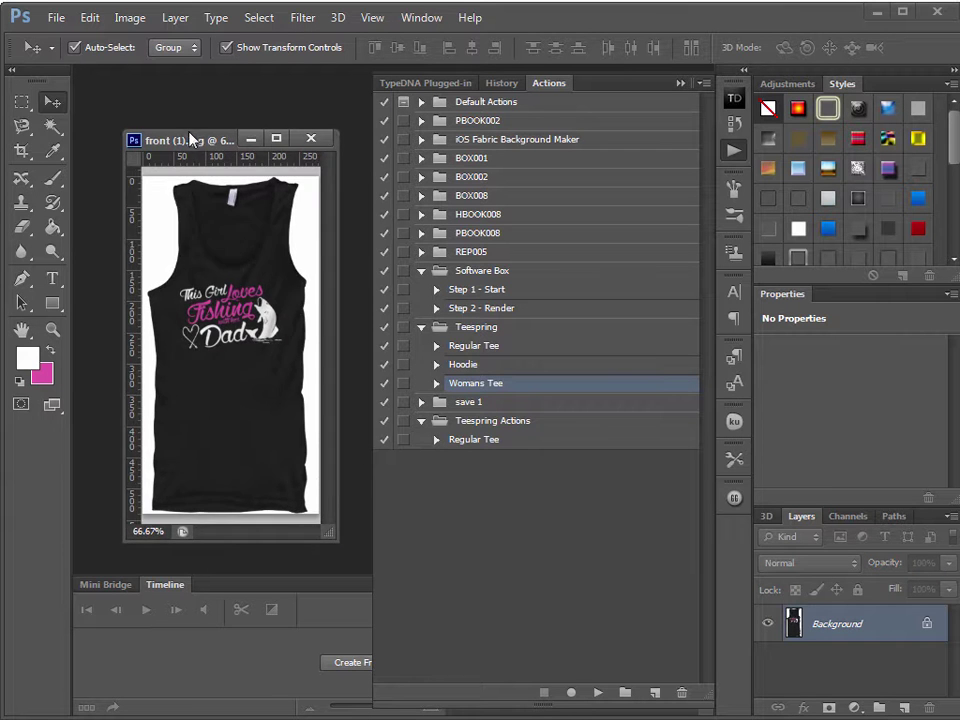
{"action": "left_click_drag", "start_coordinate": [185, 130], "coordinate": [175, 104]}
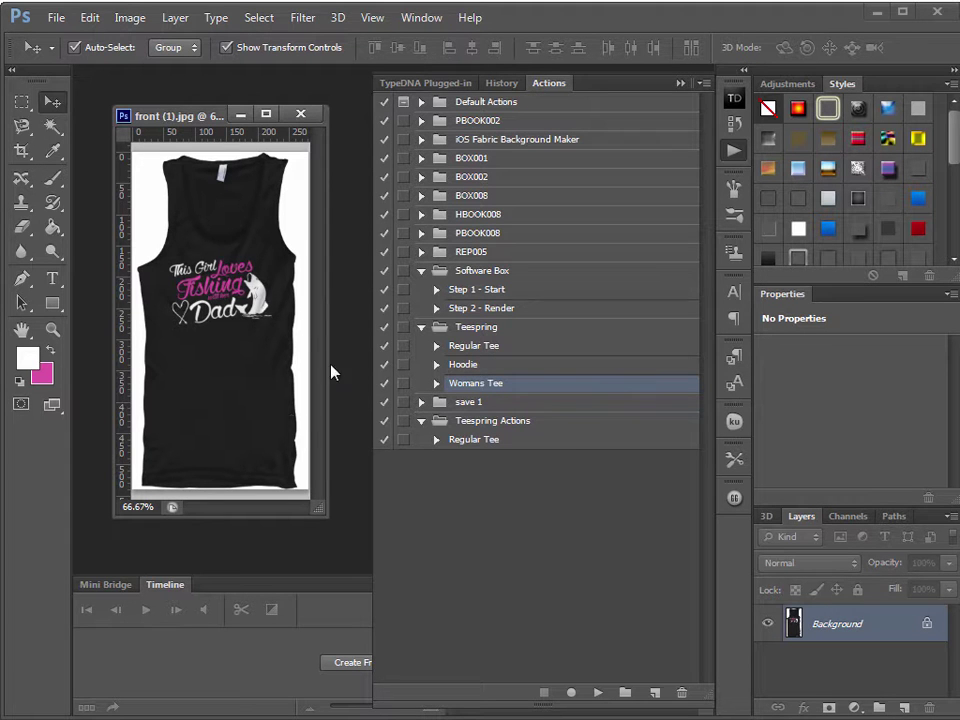
{"action": "key", "text": "F2"}
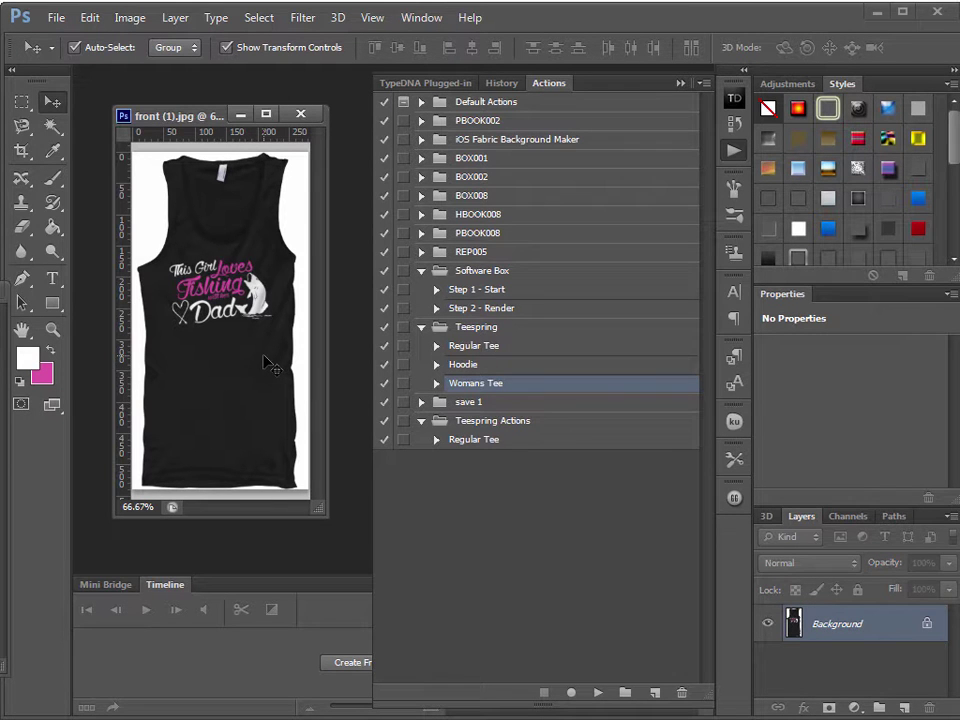
Create a 'Tank top' action in the Teespring Actions set and start recording.
{"action": "left_click", "coordinate": [514, 424]}
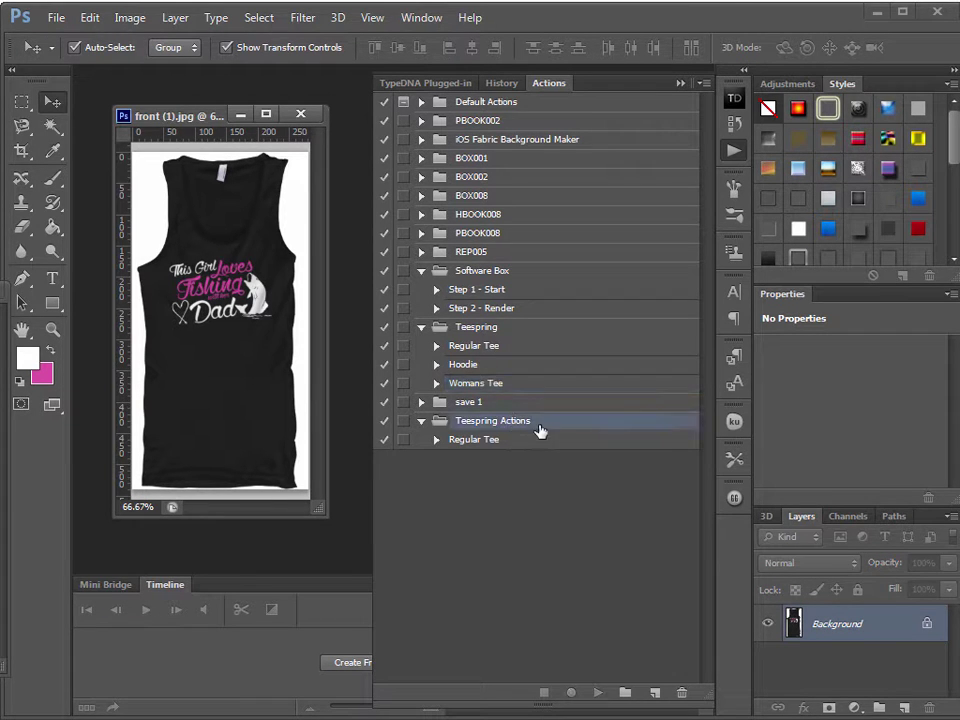
{"action": "left_click", "coordinate": [625, 692]}
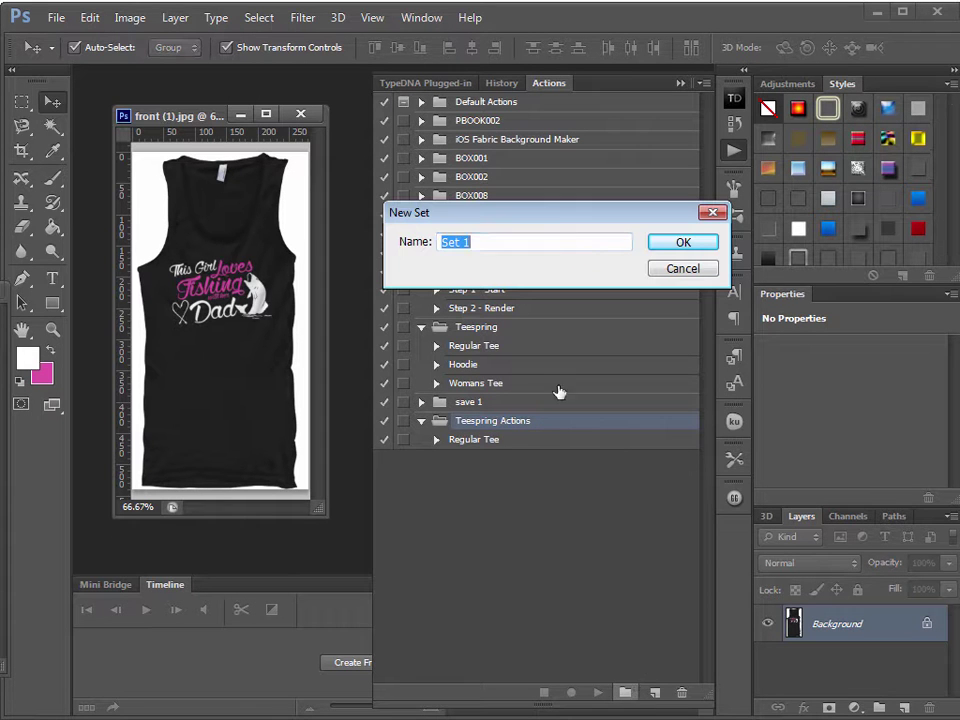
{"action": "left_click", "coordinate": [684, 269]}
{"action": "left_click", "coordinate": [502, 443]}
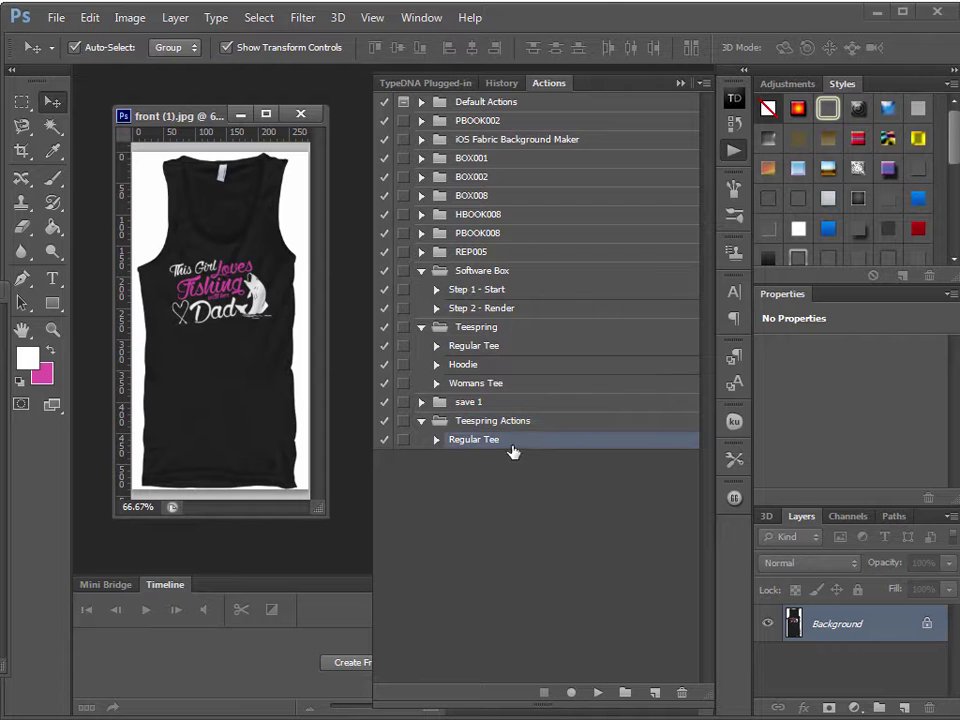
{"action": "key", "text": "Up"}
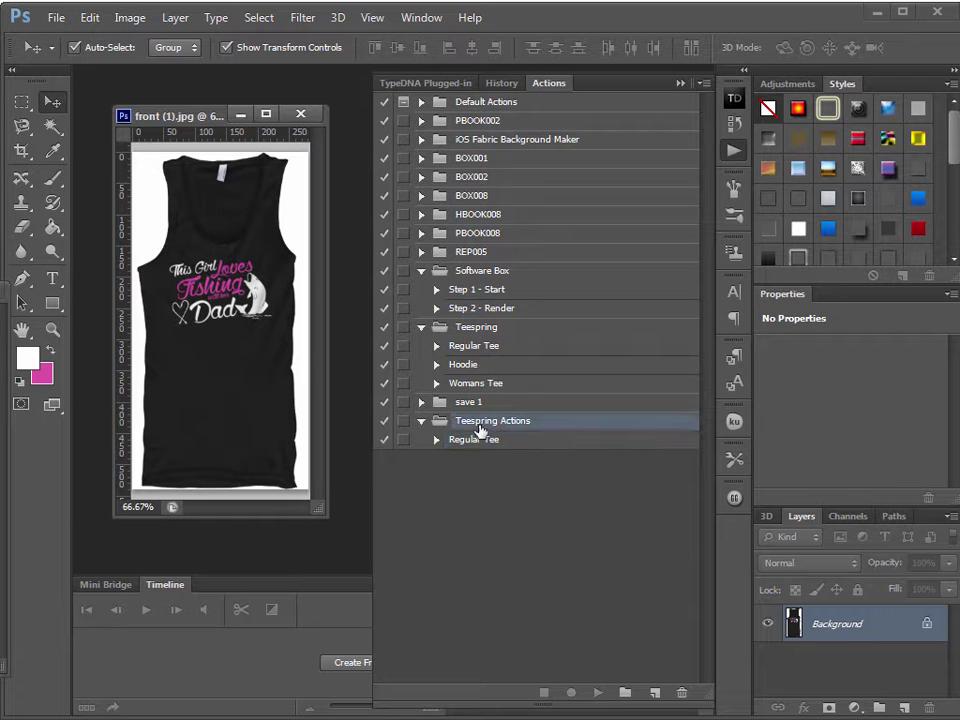
{"action": "left_click", "coordinate": [656, 697]}
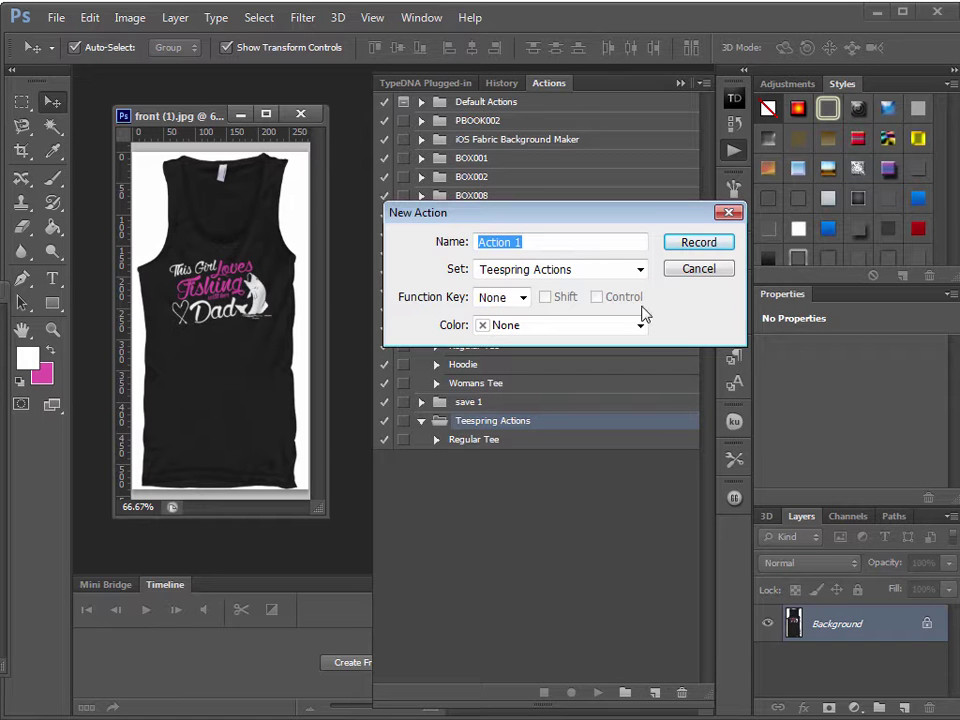
{"action": "type", "text": "Tank top"}
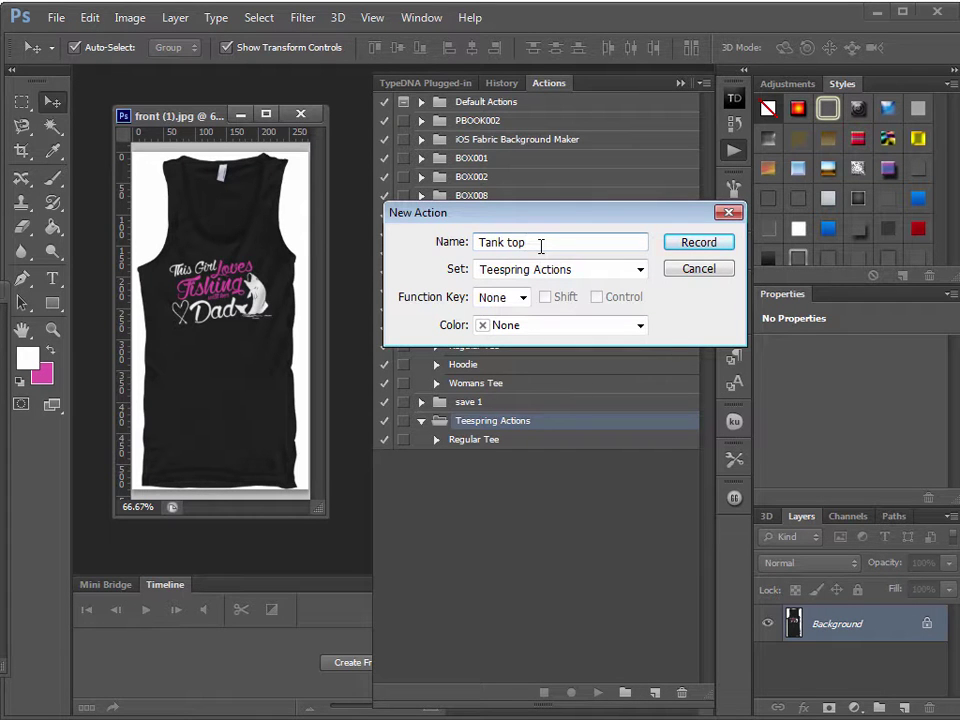
{"action": "left_click", "coordinate": [697, 246]}
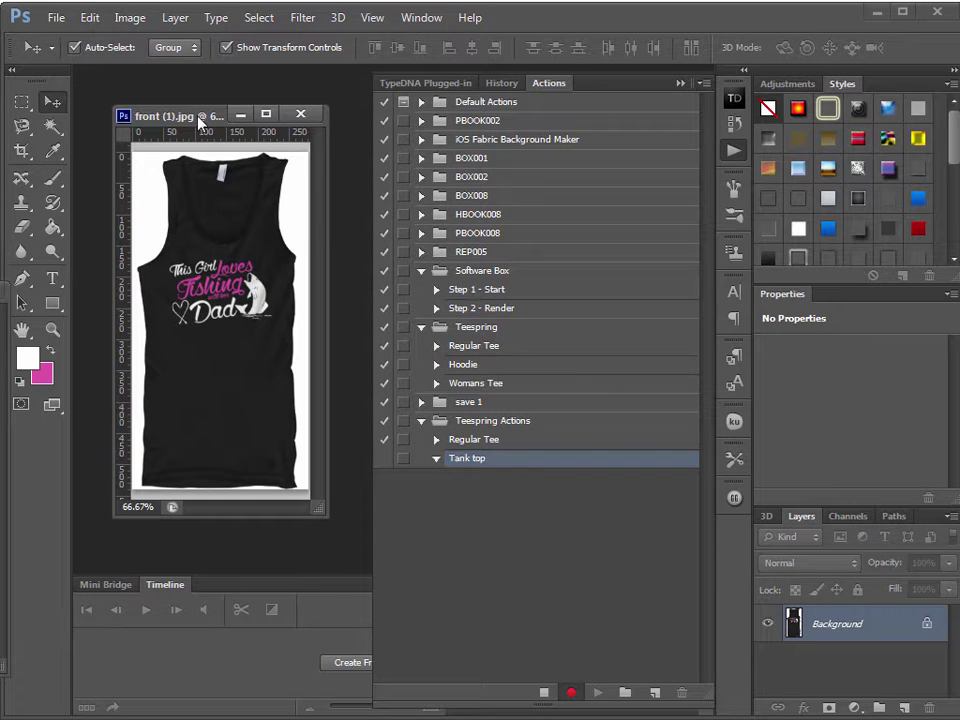
Duplicate the Background layer, hide the original, and delete the white area around the tank top.
{"action": "right_click", "coordinate": [873, 634]}
{"action": "left_click", "coordinate": [915, 669]}
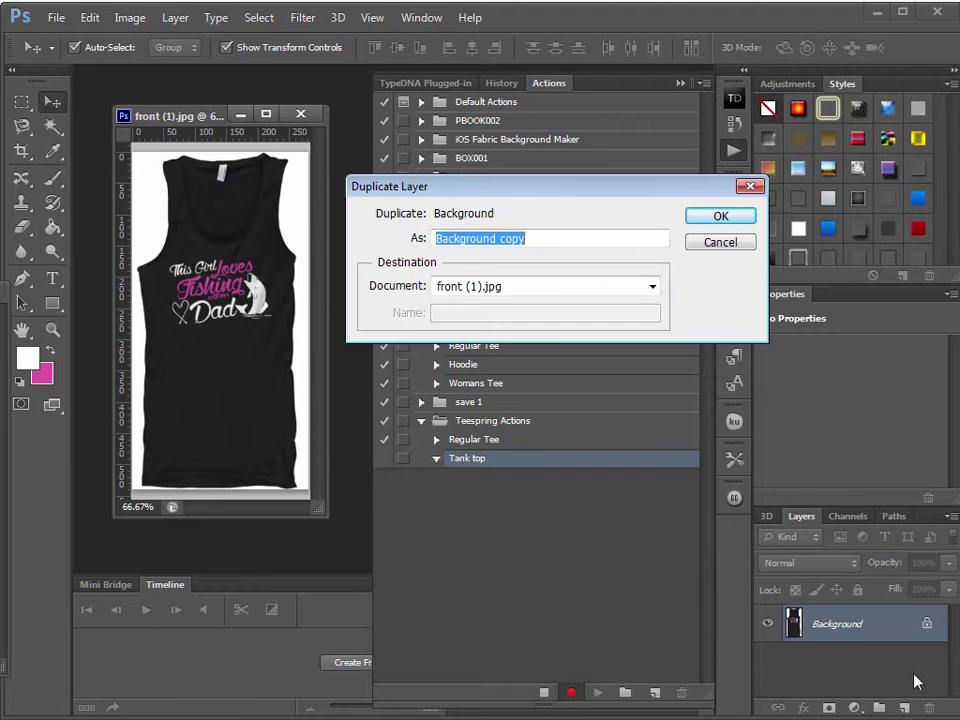
{"action": "left_click", "coordinate": [706, 216]}
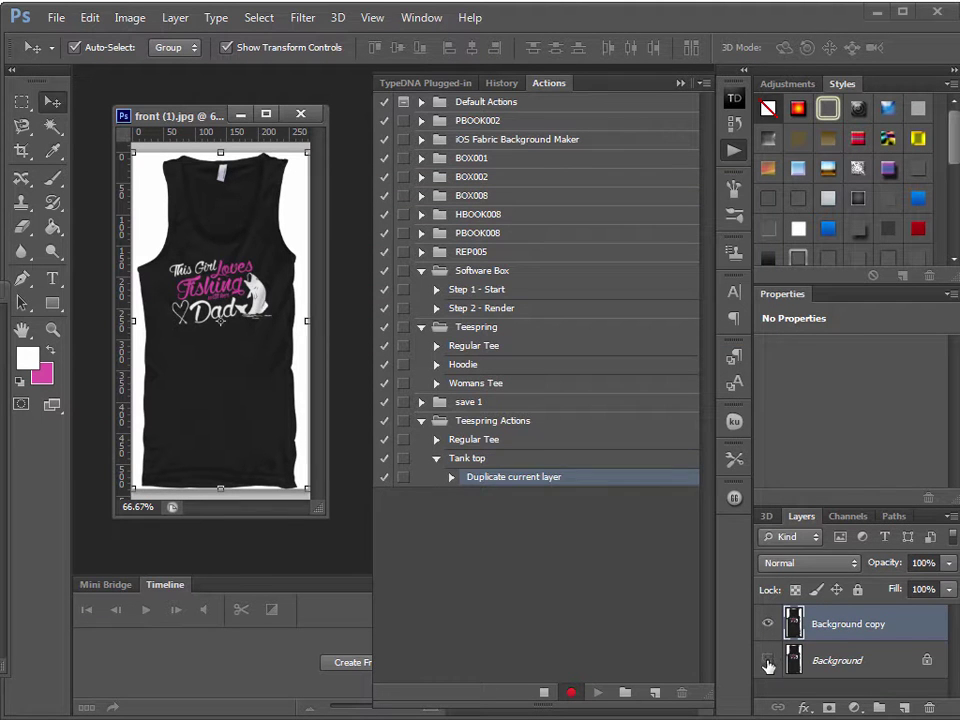
{"action": "left_click", "coordinate": [767, 661]}
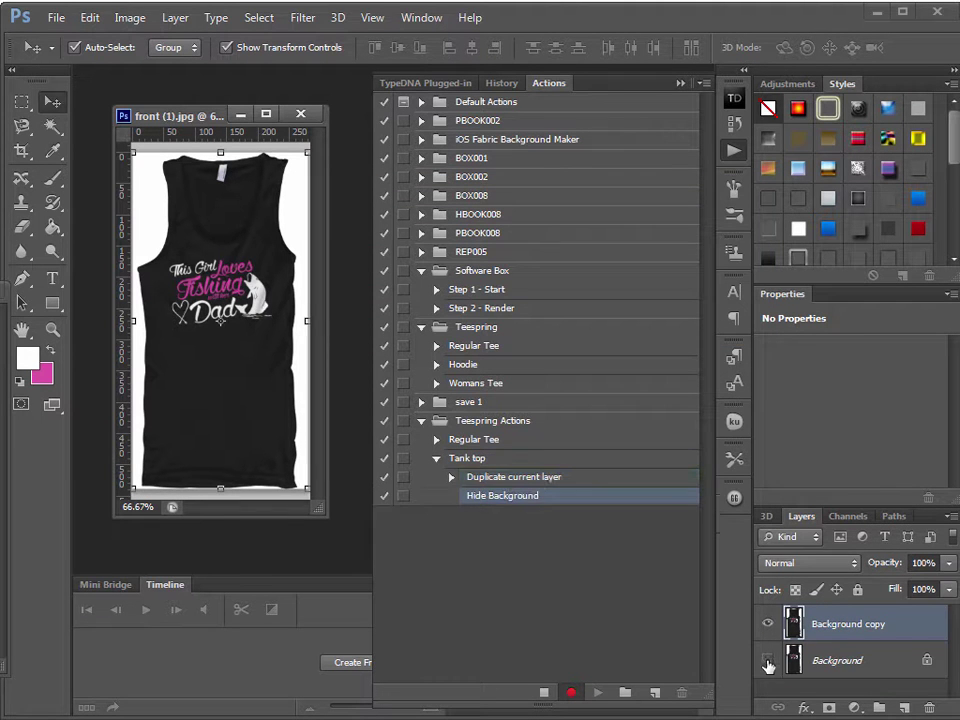
{"action": "left_click", "coordinate": [53, 128]}
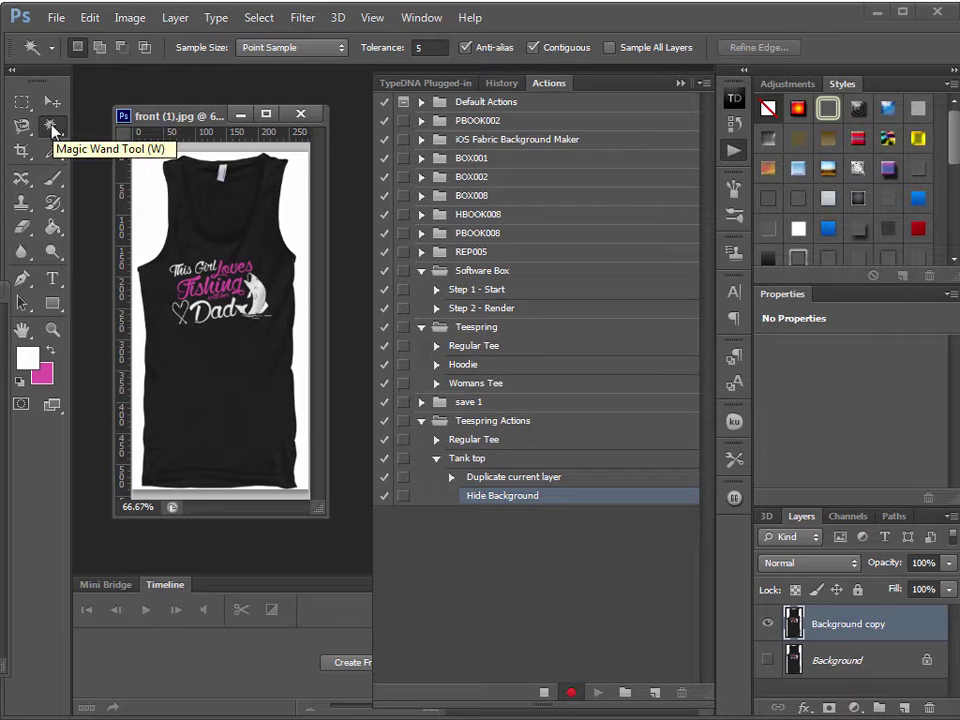
{"action": "left_click", "coordinate": [152, 189]}
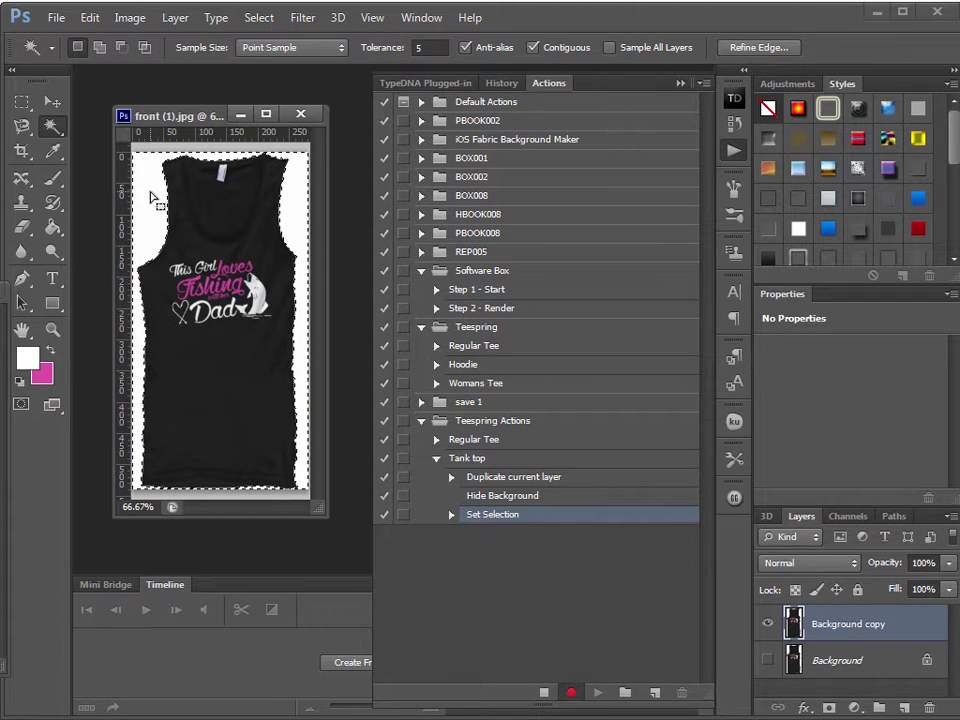
{"action": "key", "text": "Delete"}
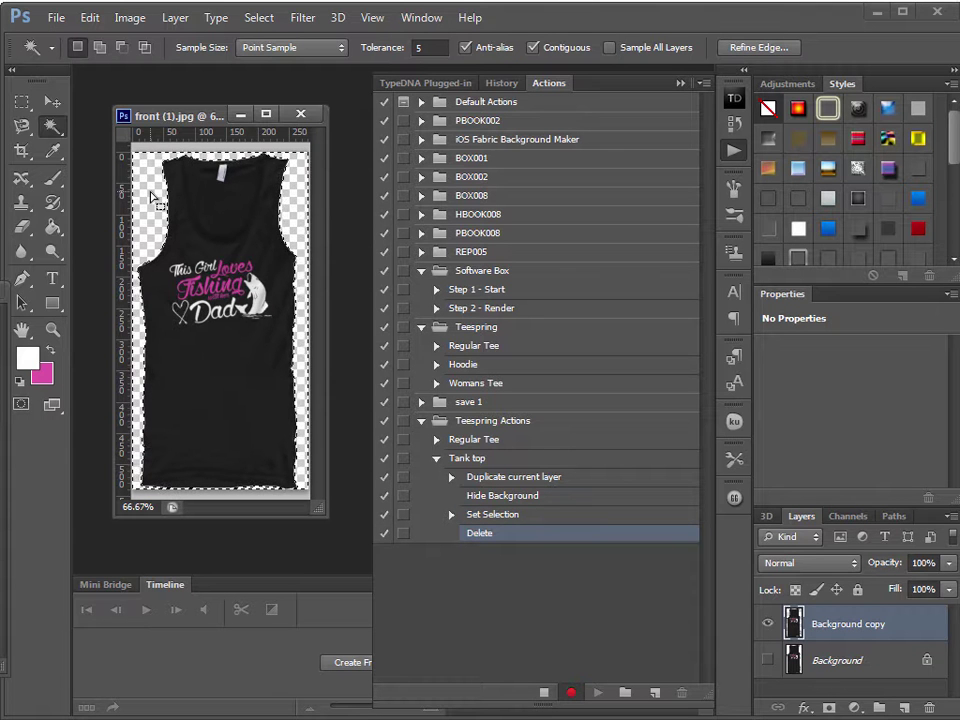
Deselect, convert the shirt layer to a smart object, and stop recording.
{"action": "left_click", "coordinate": [258, 17]}
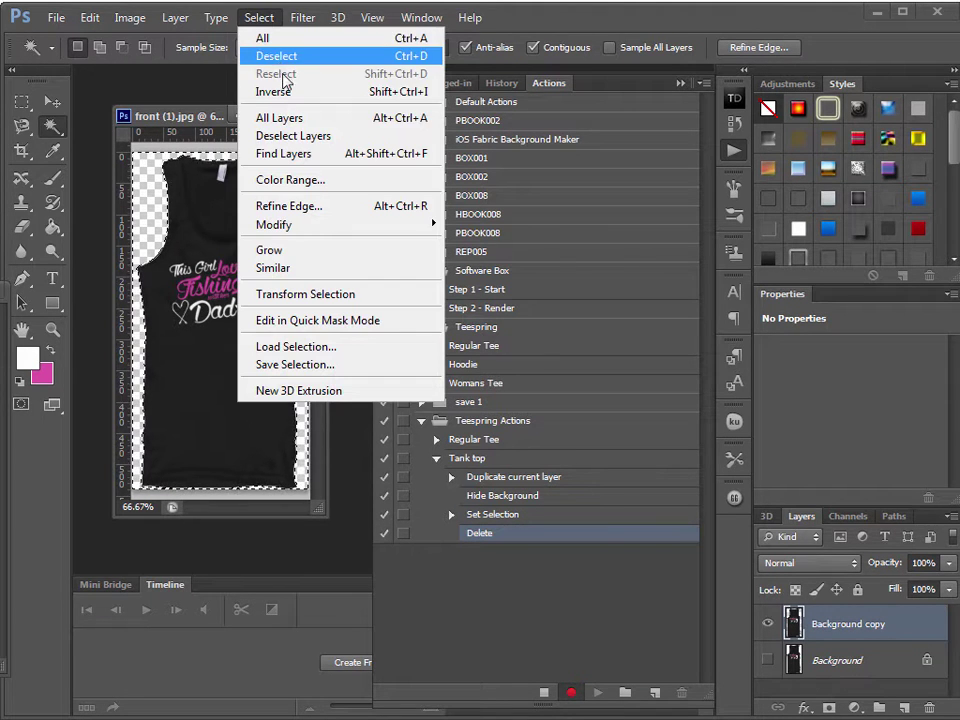
{"action": "left_click", "coordinate": [266, 56]}
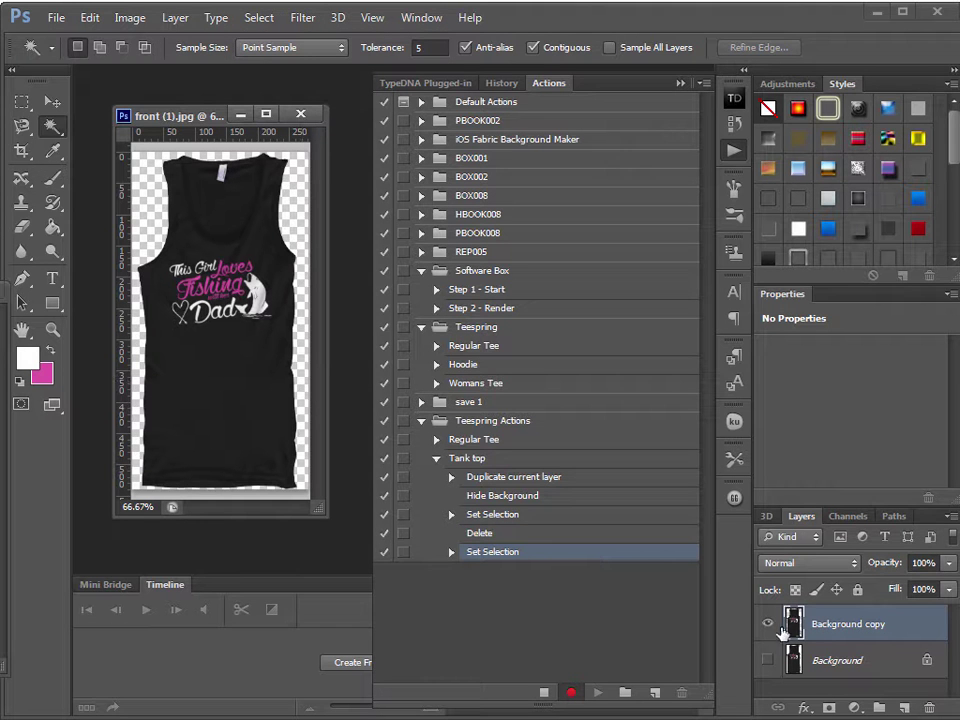
{"action": "right_click", "coordinate": [886, 636]}
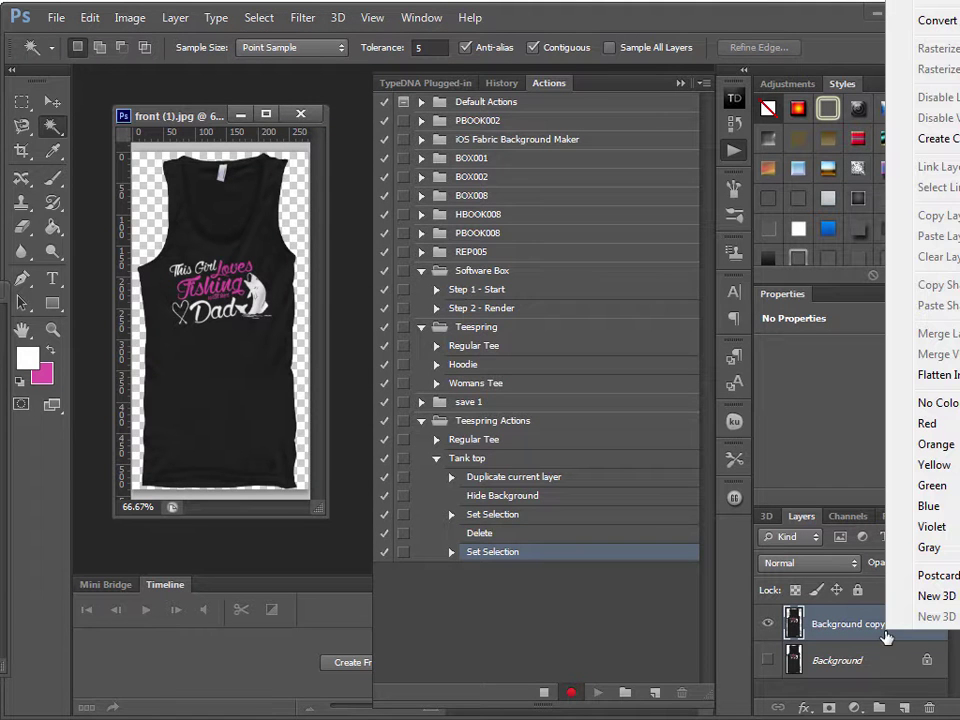
{"action": "left_click", "coordinate": [928, 20]}
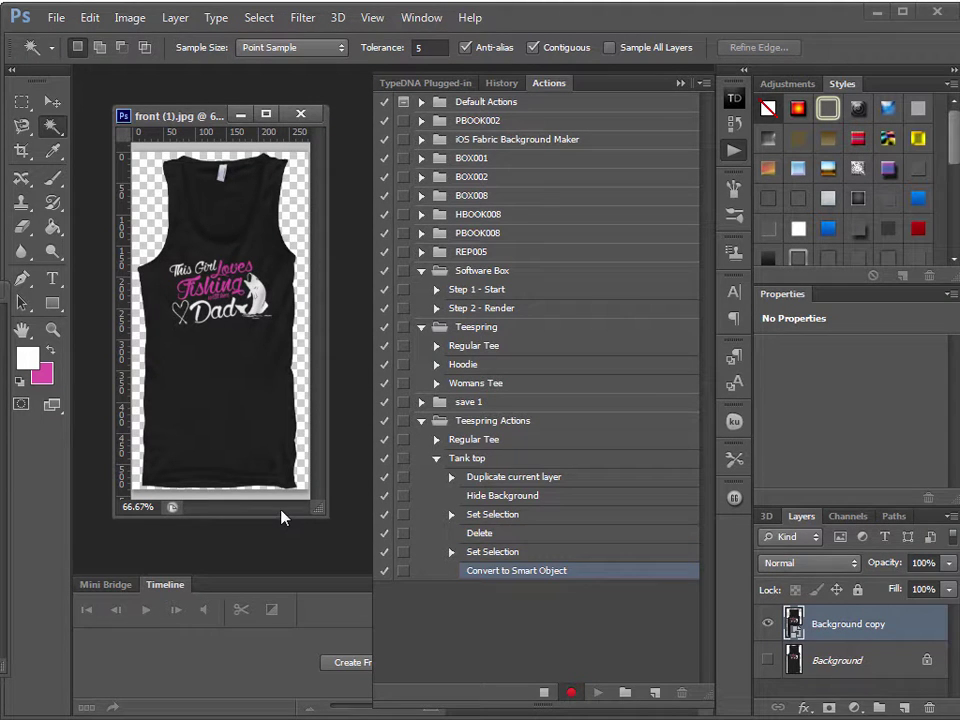
{"action": "left_click", "coordinate": [543, 692]}
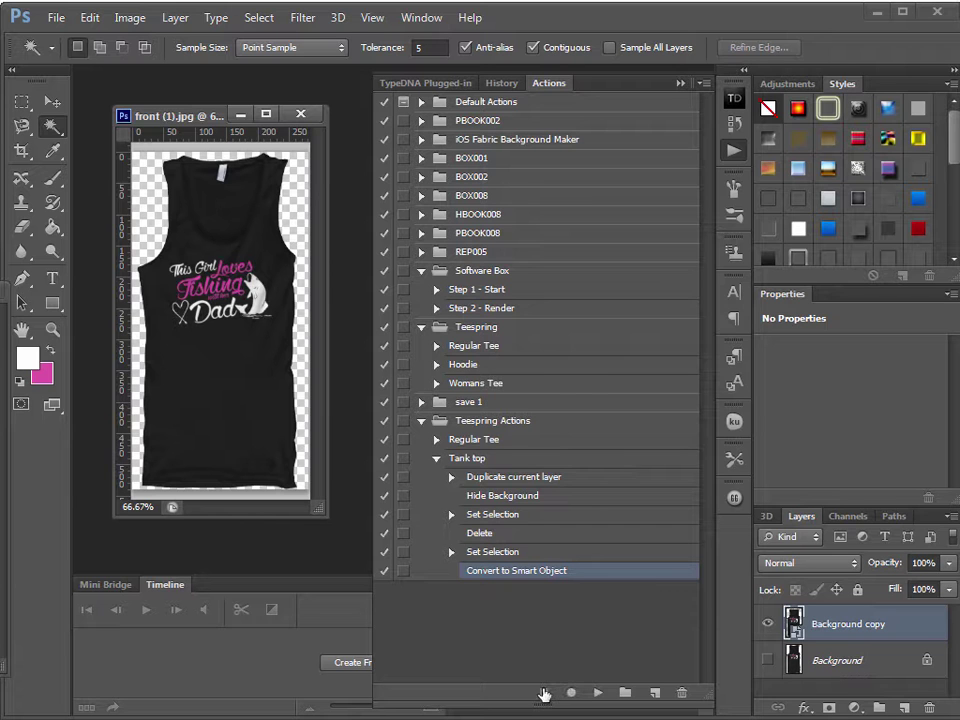
Close front (1).jpg unsaved, reopen it, replay Tank top, then close it.
{"action": "left_click", "coordinate": [436, 459]}
{"action": "left_click", "coordinate": [491, 459]}
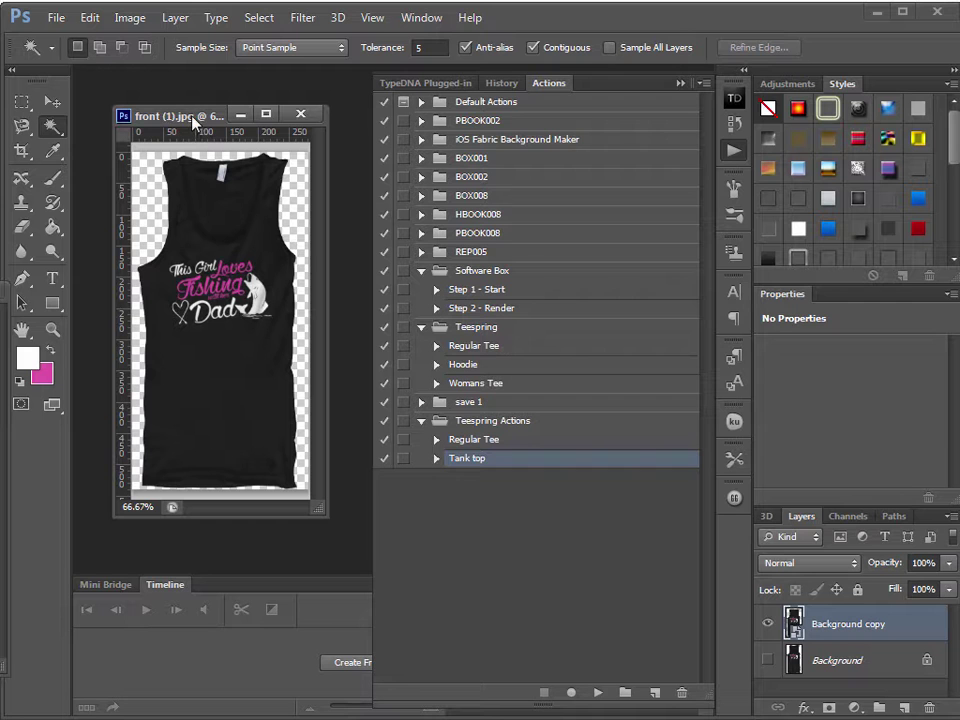
{"action": "left_click", "coordinate": [300, 113]}
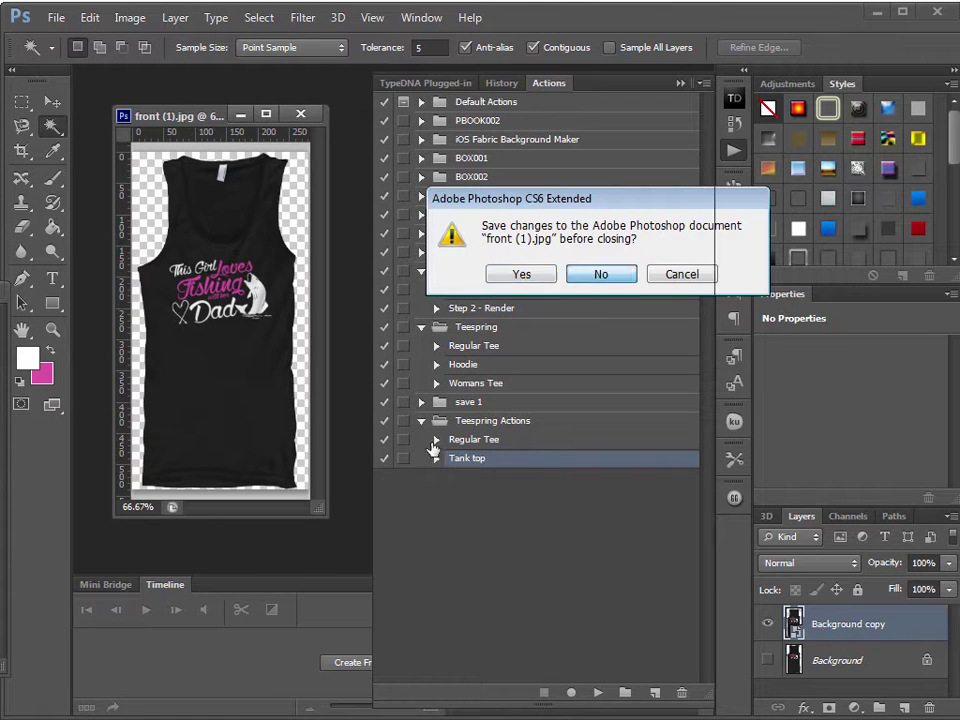
{"action": "left_click", "coordinate": [600, 276]}
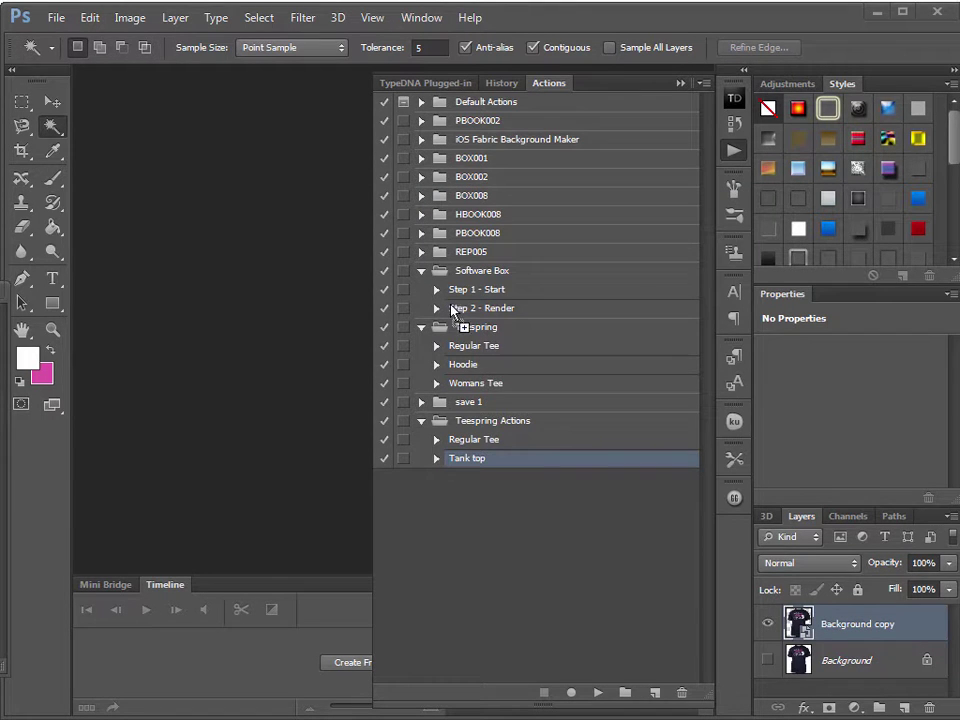
{"action": "left_click_drag", "start_coordinate": [428, 317], "coordinate": [246, 289]}
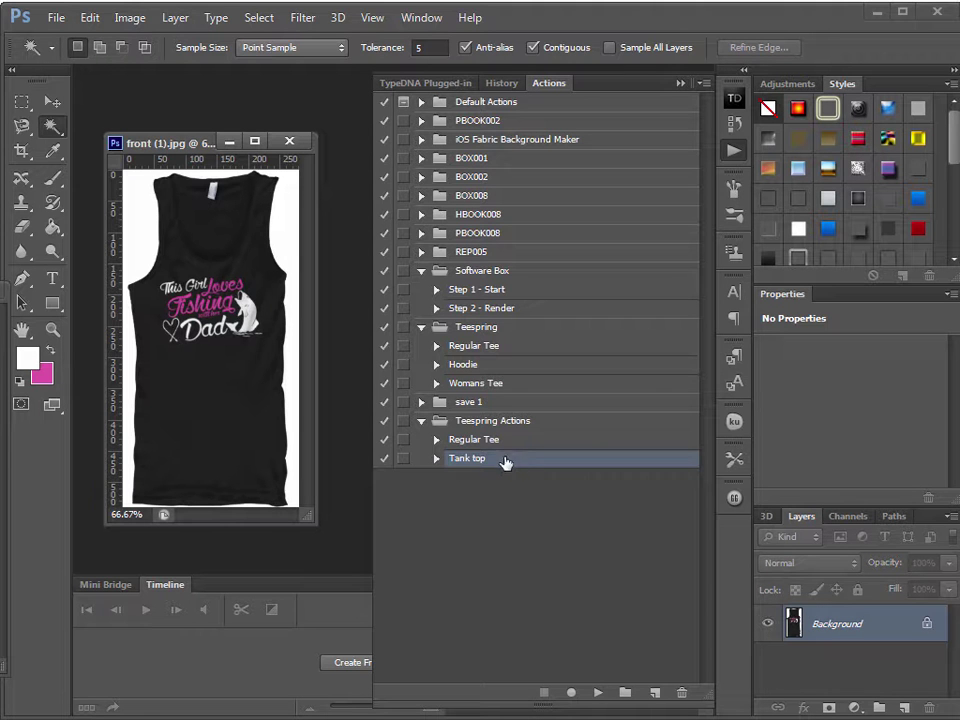
{"action": "left_click", "coordinate": [600, 693]}
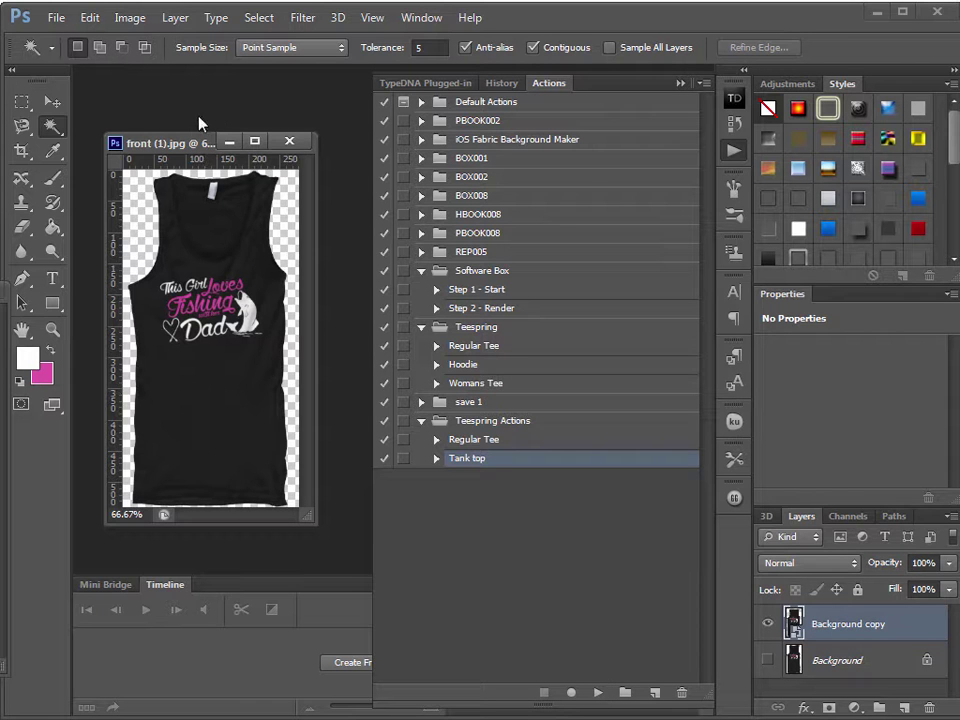
{"action": "left_click", "coordinate": [289, 140]}
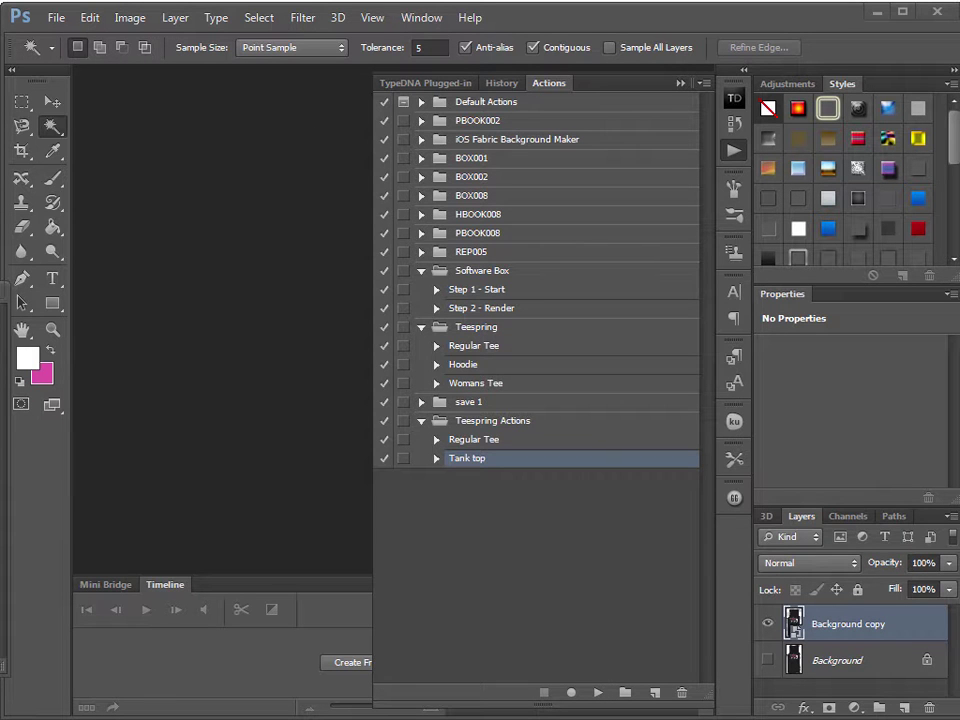
Collapse the Actions panel and create a new blank banner document.
{"action": "left_click", "coordinate": [682, 84]}
{"action": "key", "text": "ctrl+alt+n"}
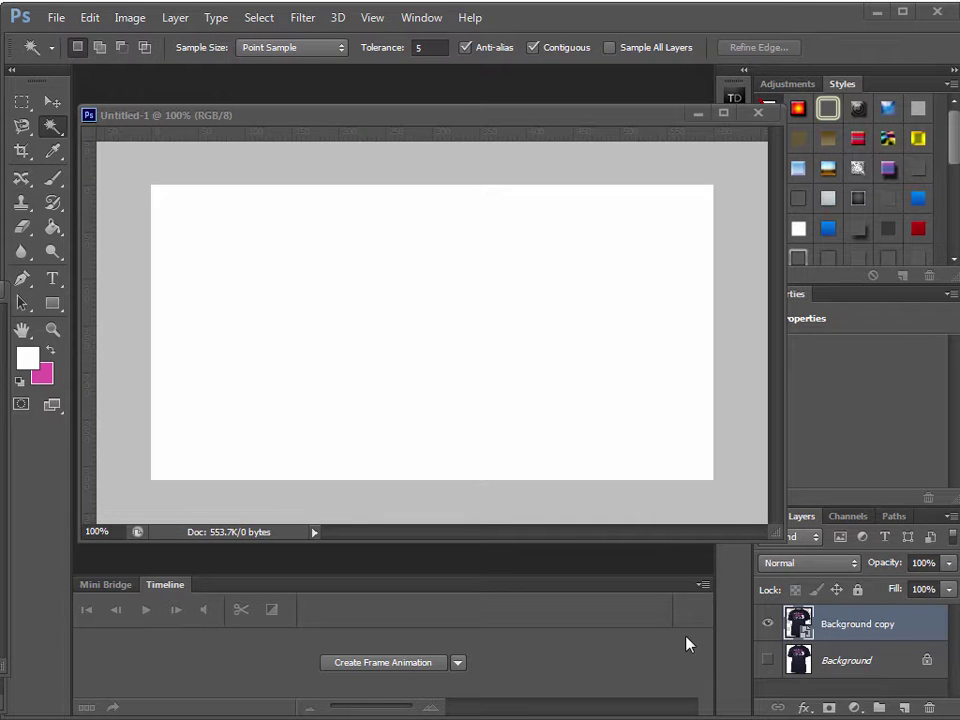
{"action": "left_click", "coordinate": [52, 102]}
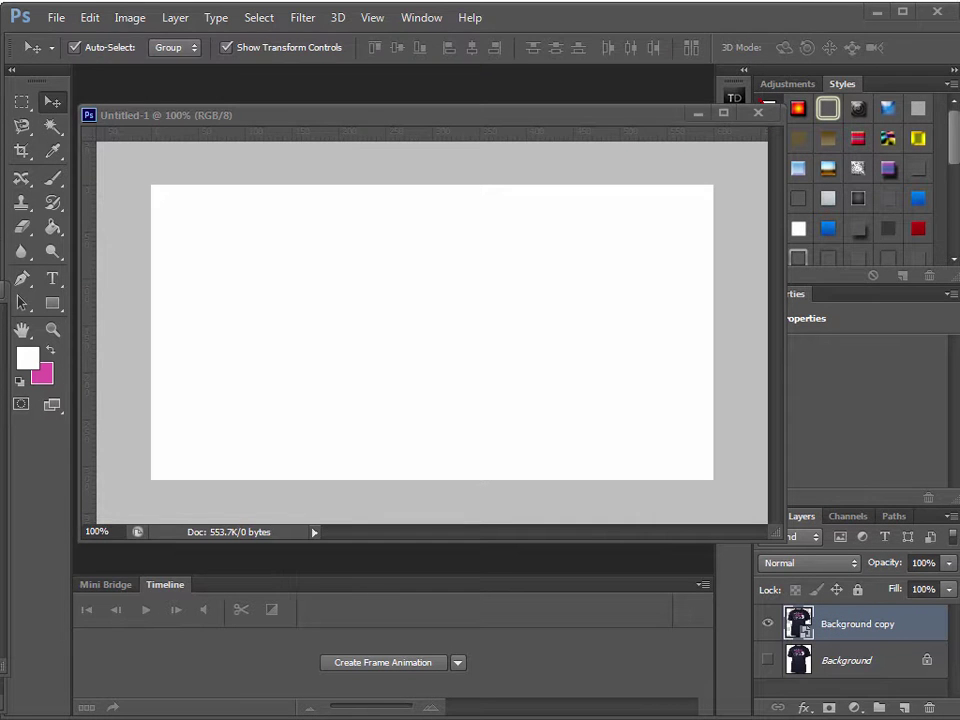
Drag the cut-out shirt into the banner and Alt-drag a copy of it.
{"action": "left_click_drag", "start_coordinate": [236, 257], "coordinate": [400, 237]}
{"action": "left_click_drag", "start_coordinate": [563, 121], "coordinate": [553, 118]}
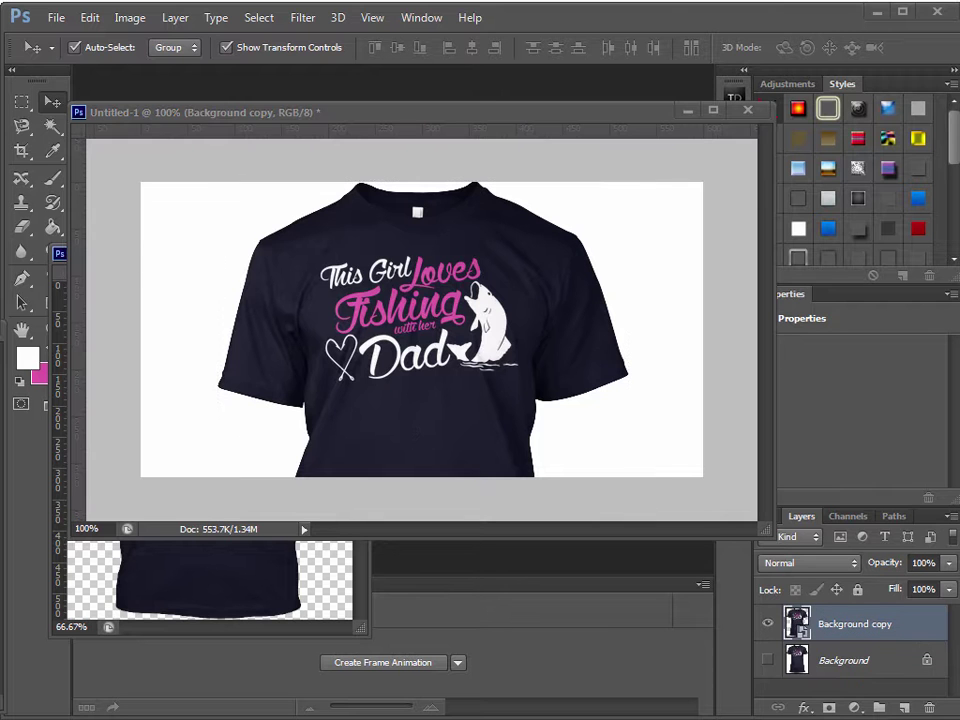
{"action": "left_click", "coordinate": [165, 339]}
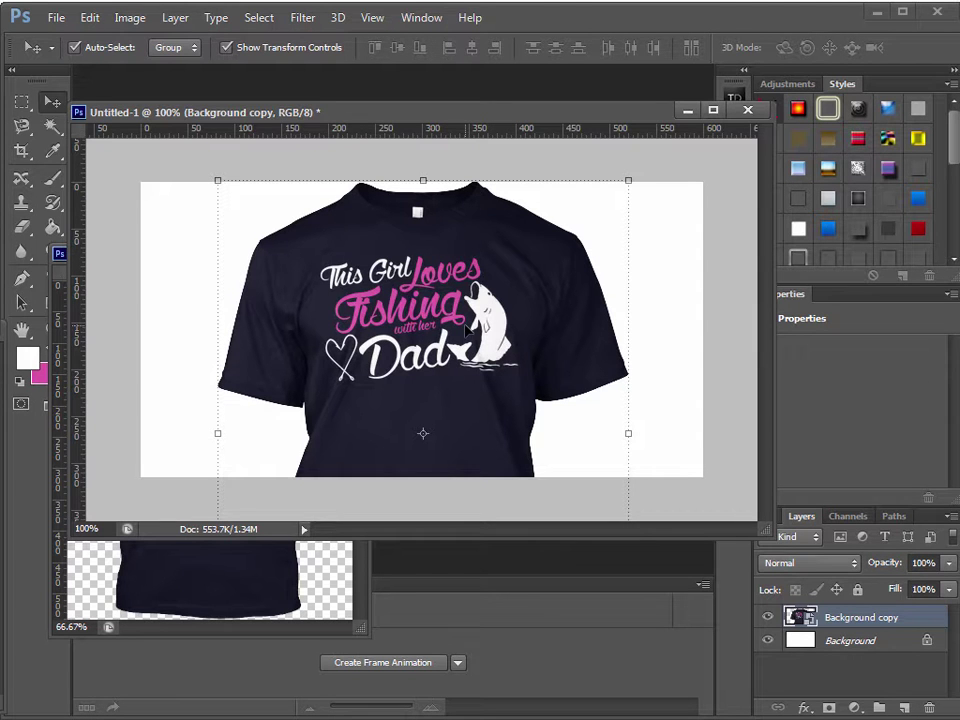
{"action": "left_click_drag", "start_coordinate": [467, 331], "coordinate": [543, 343], "text": "alt"}
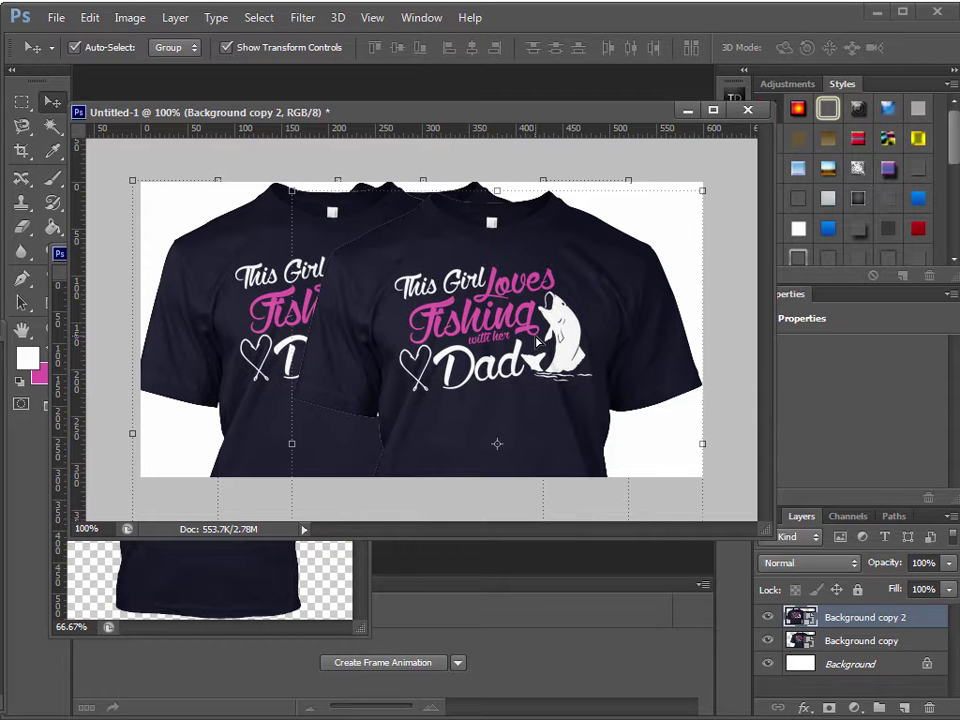
Select the two shirt copies and scale them down to about 50%.
{"action": "left_click", "coordinate": [216, 312], "text": "shift"}
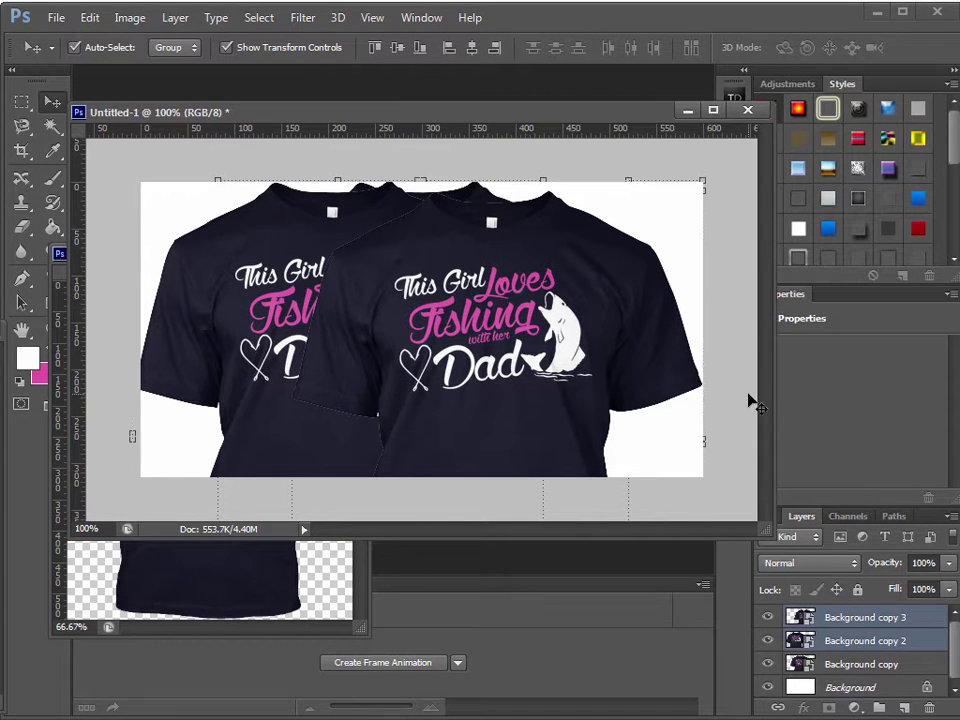
{"action": "left_click", "coordinate": [416, 272]}
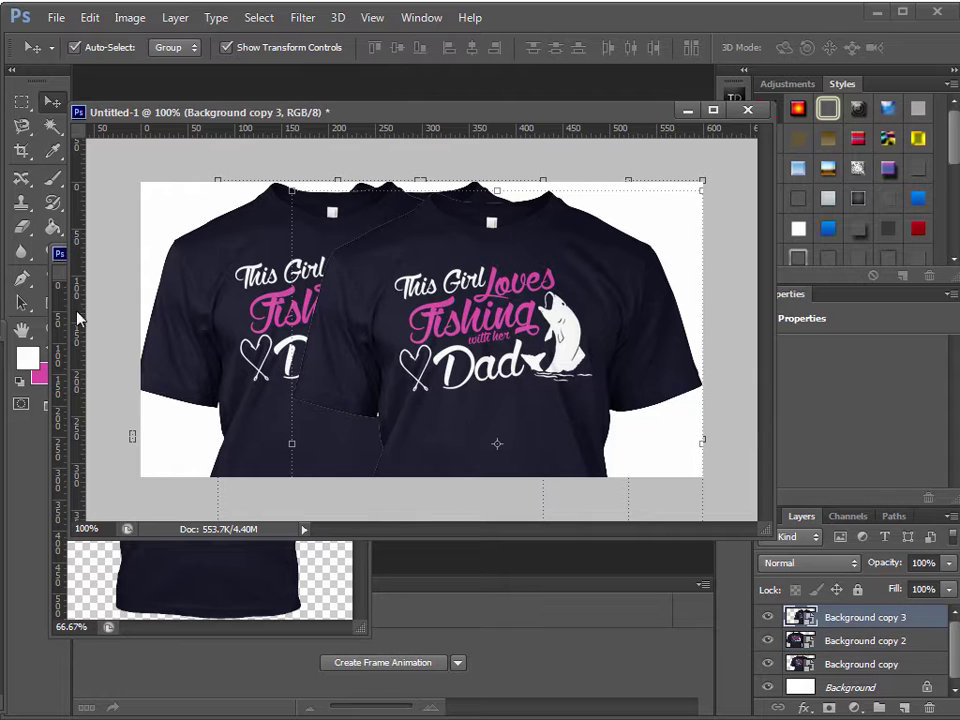
{"action": "left_click", "coordinate": [190, 278], "text": "shift"}
{"action": "left_click", "coordinate": [131, 180]}
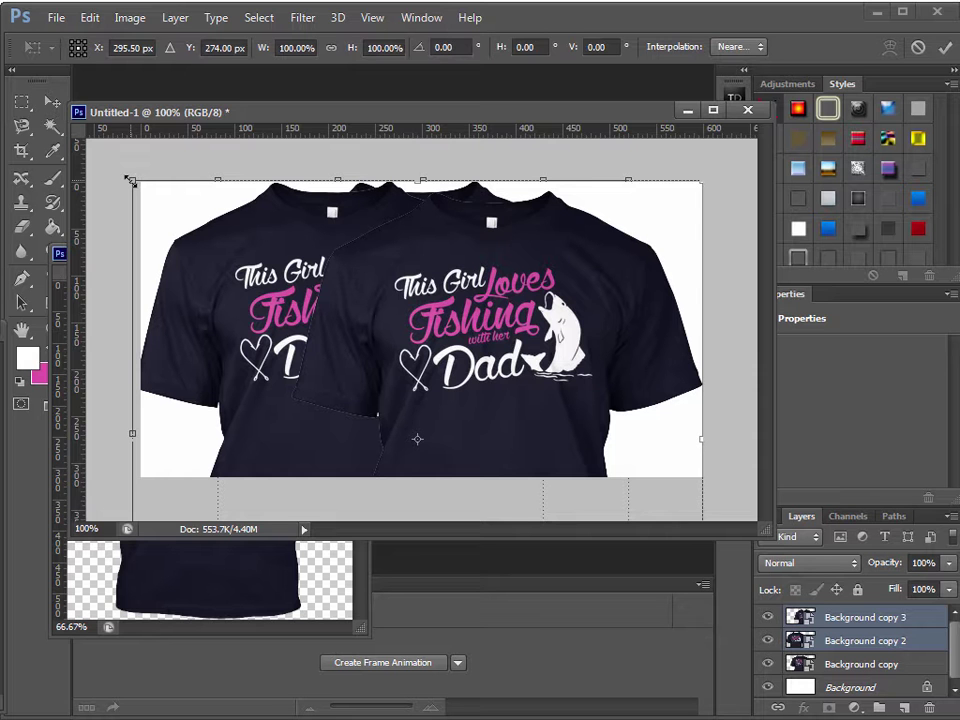
{"action": "left_click_drag", "start_coordinate": [131, 180], "coordinate": [245, 283]}
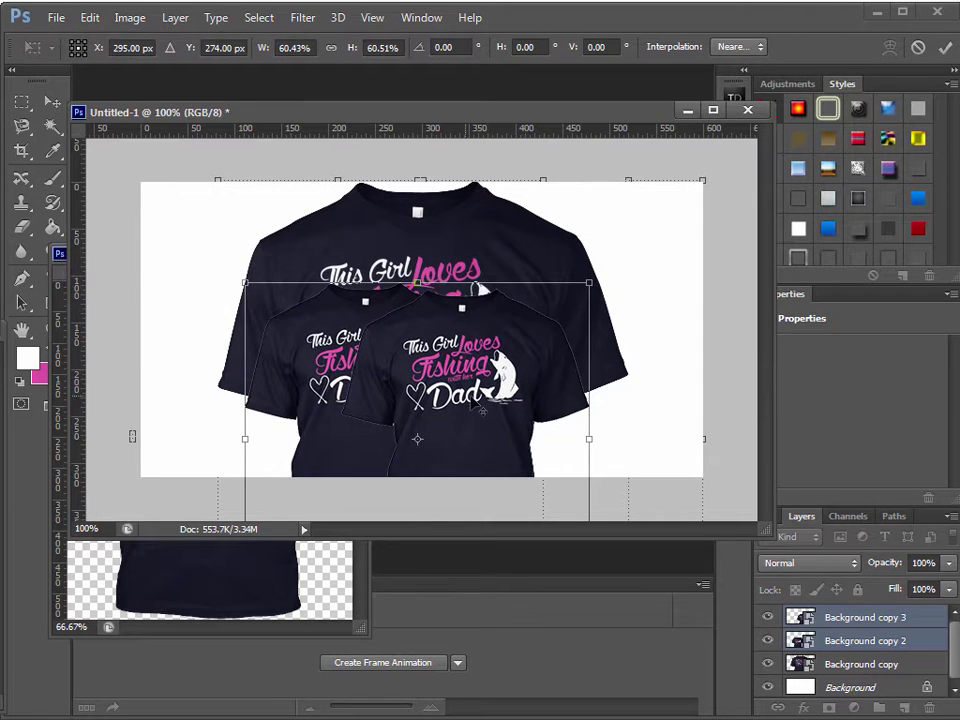
{"action": "left_click_drag", "start_coordinate": [481, 407], "coordinate": [406, 320]}
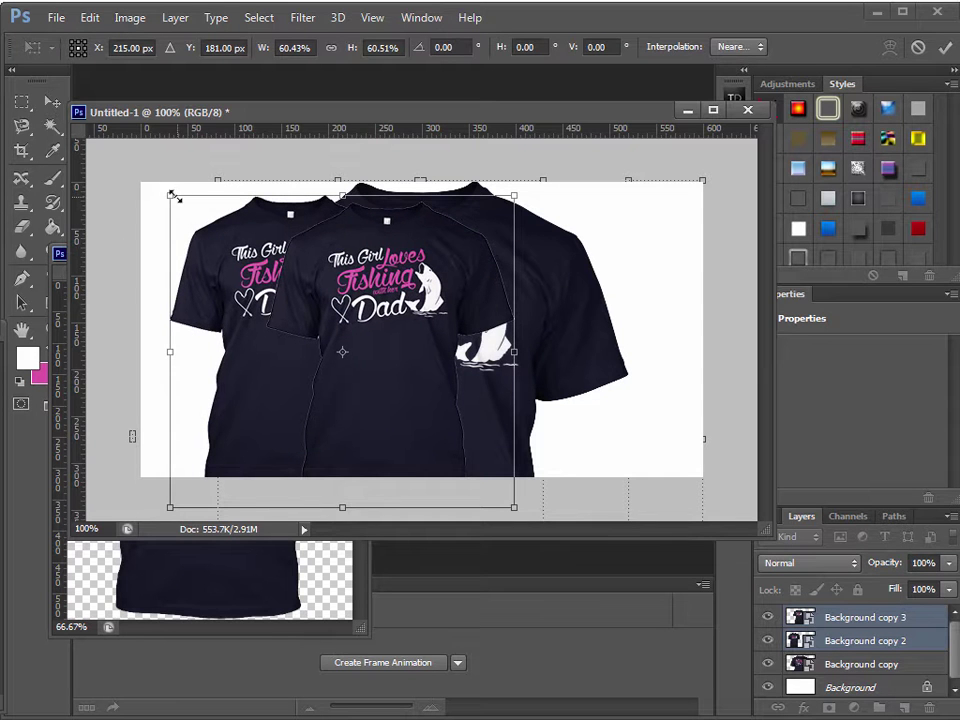
{"action": "left_click_drag", "start_coordinate": [172, 195], "coordinate": [197, 219]}
{"action": "key", "text": "Return"}
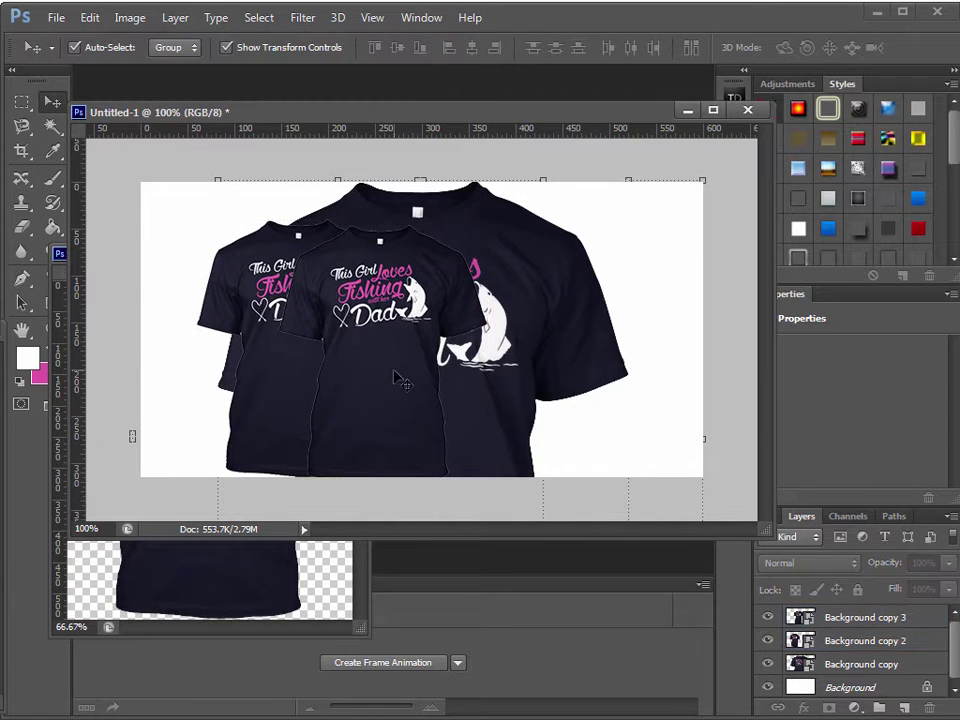
Place the small shirts at the left and right edges, with the centre shirt on top.
{"action": "left_click_drag", "start_coordinate": [396, 377], "coordinate": [621, 364]}
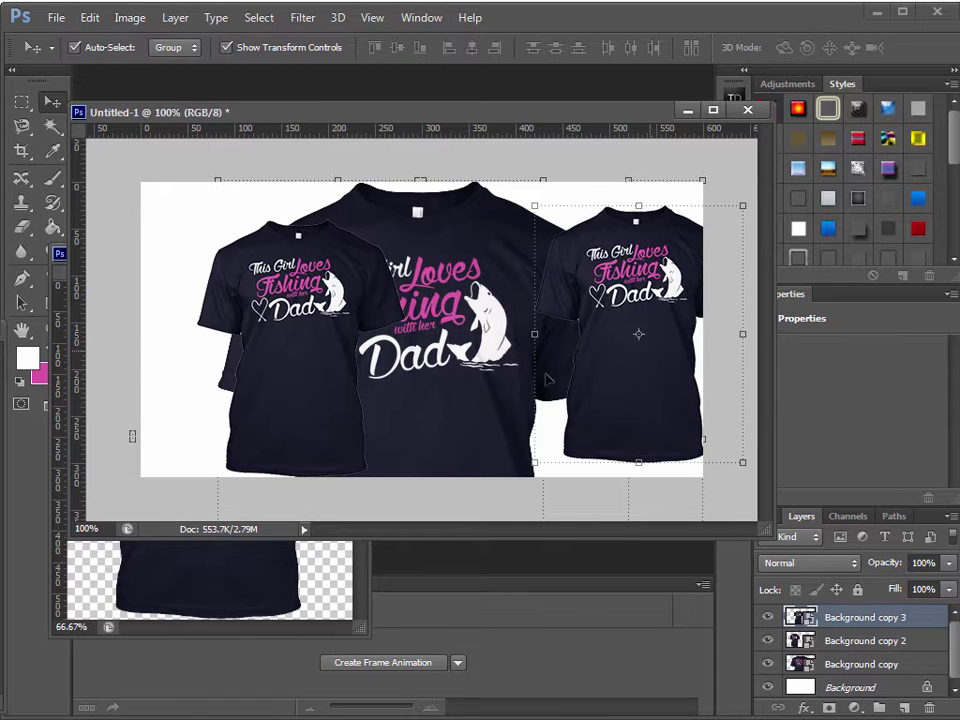
{"action": "left_click_drag", "start_coordinate": [327, 394], "coordinate": [231, 379]}
{"action": "left_click_drag", "start_coordinate": [615, 422], "coordinate": [617, 428]}
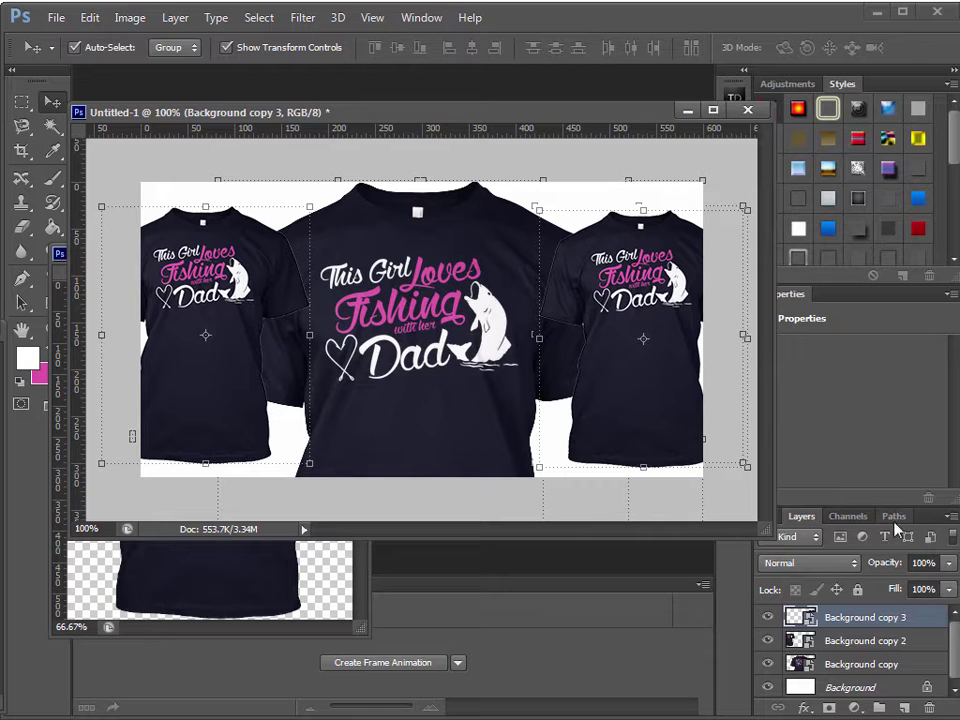
{"action": "left_click_drag", "start_coordinate": [893, 507], "coordinate": [887, 363]}
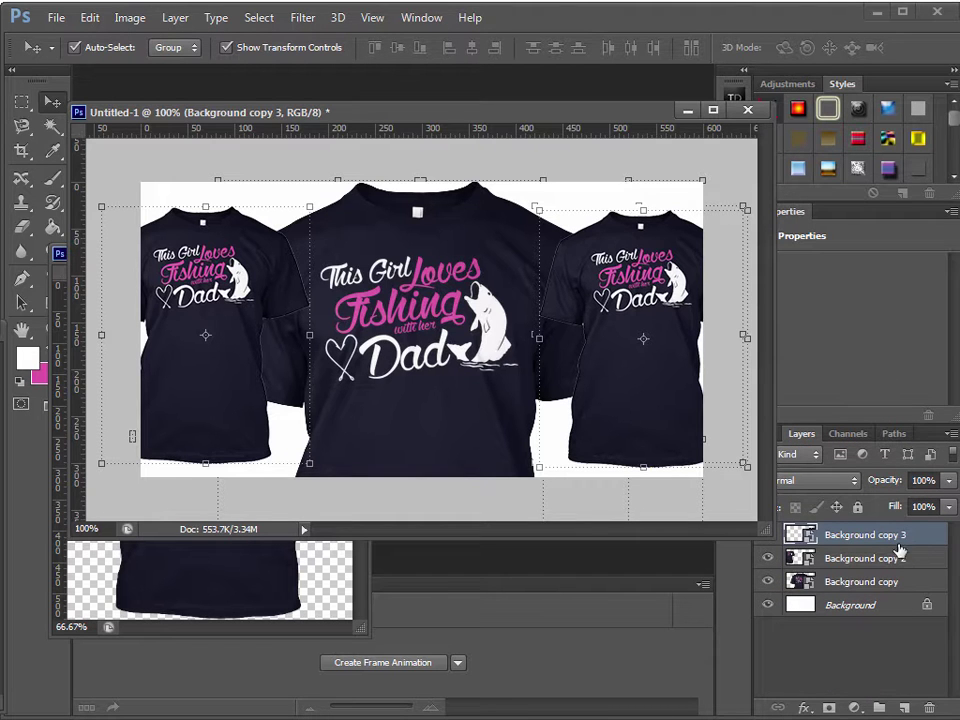
{"action": "left_click_drag", "start_coordinate": [880, 581], "coordinate": [868, 528]}
Give the centre shirt a drop shadow spread evenly around it.
{"action": "left_click_drag", "start_coordinate": [955, 121], "coordinate": [957, 185]}
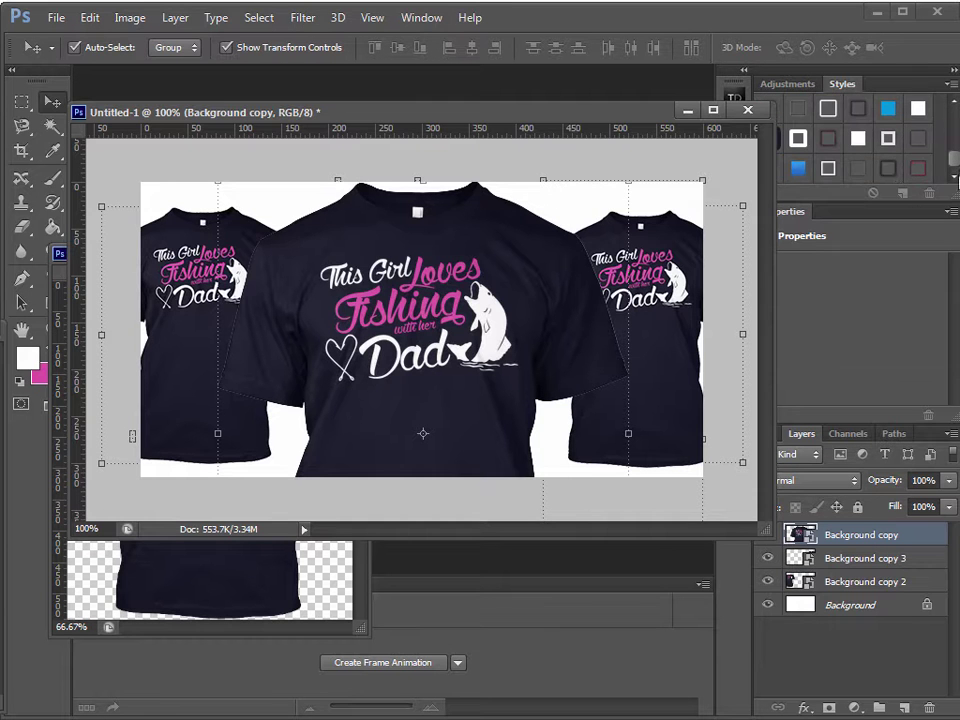
{"action": "left_click", "coordinate": [889, 168]}
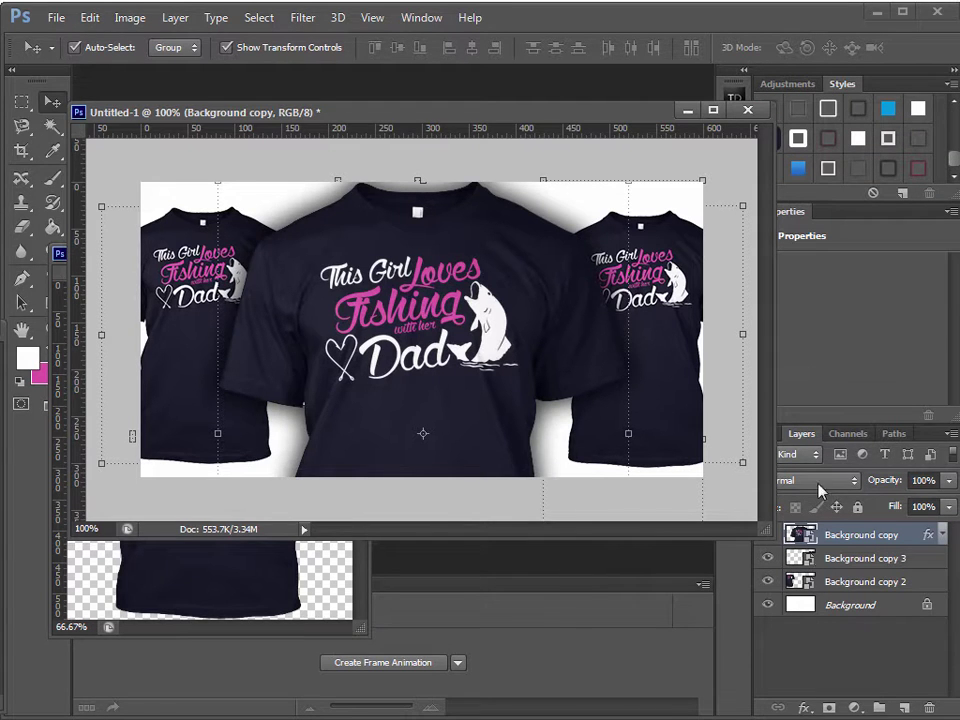
{"action": "key", "text": "ctrl+z"}
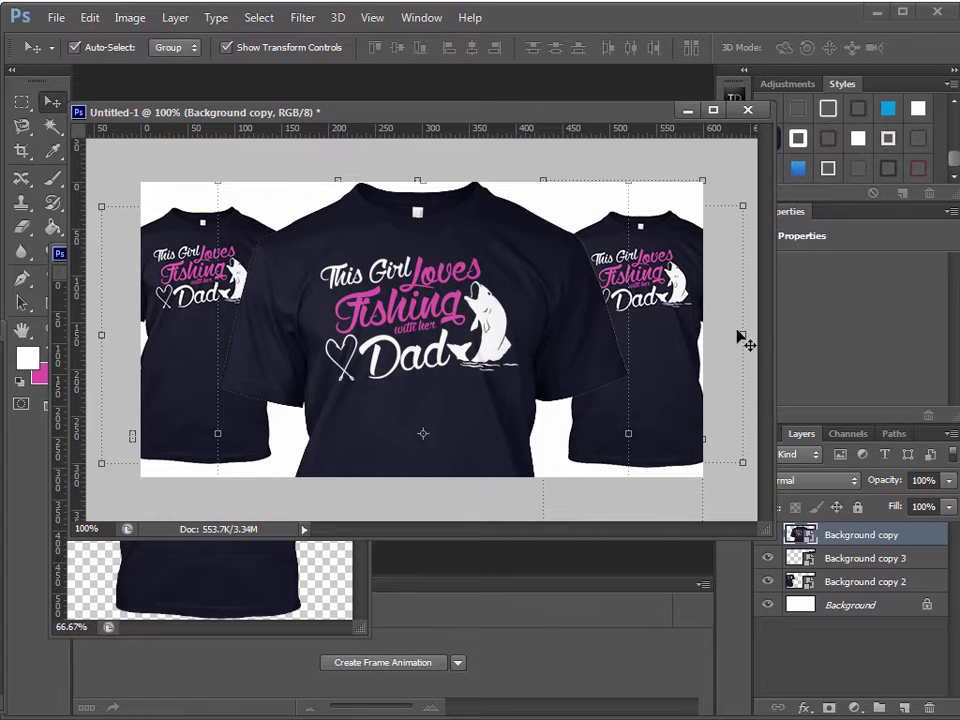
{"action": "double_click", "coordinate": [910, 541]}
{"action": "left_click", "coordinate": [396, 530]}
{"action": "left_click_drag", "start_coordinate": [580, 222], "coordinate": [592, 362]}
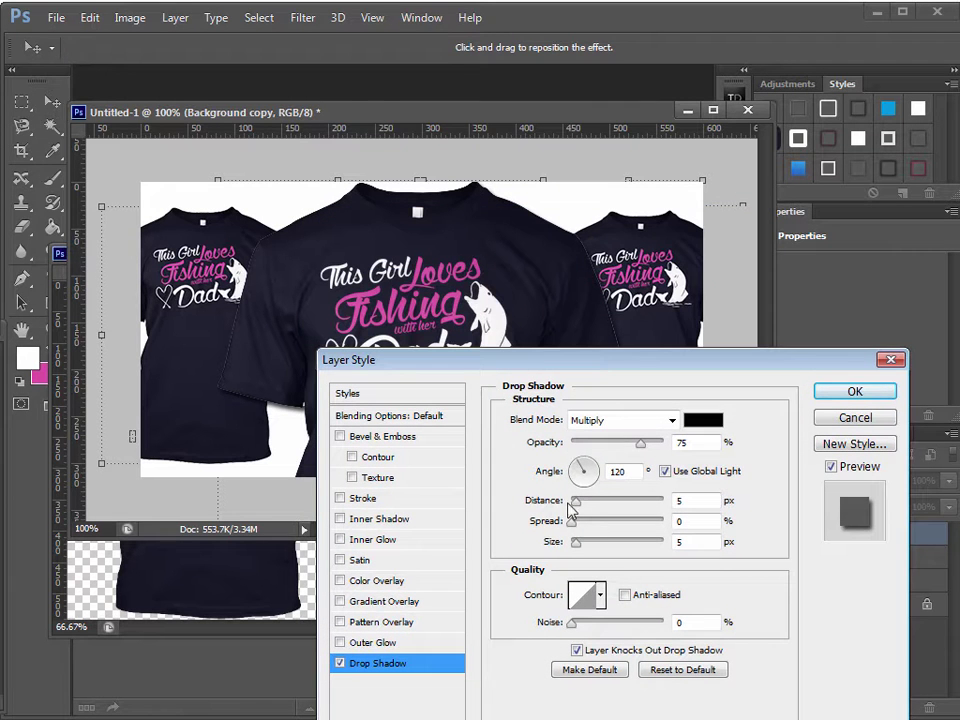
{"action": "left_click_drag", "start_coordinate": [577, 502], "coordinate": [589, 553]}
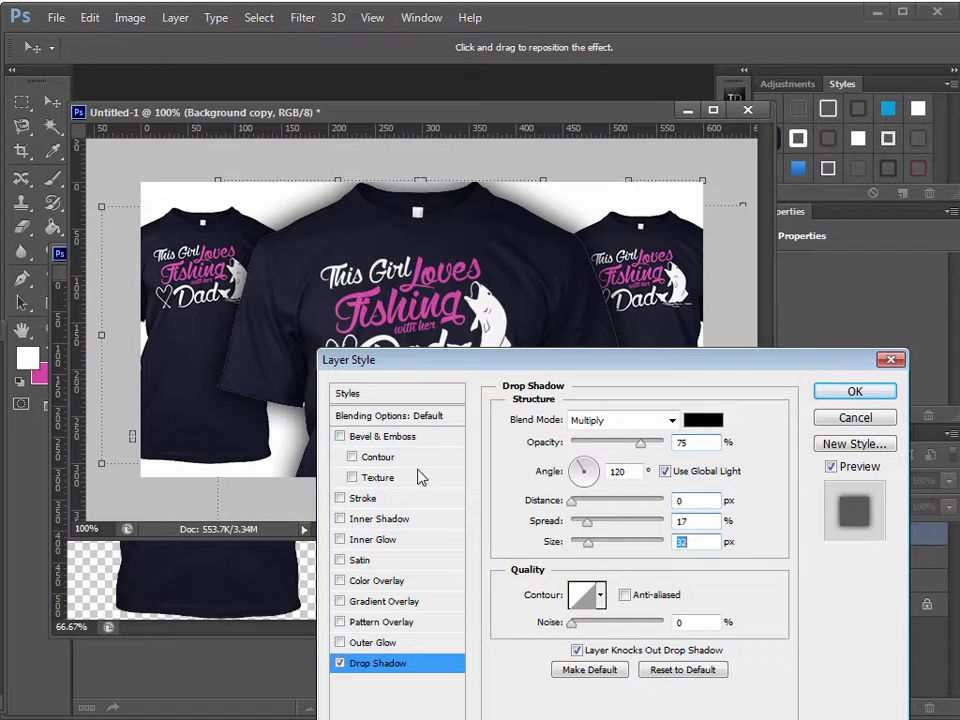
Add an inside stroke in the shirt's dark navy #151724 and apply the effects.
{"action": "left_click", "coordinate": [380, 499]}
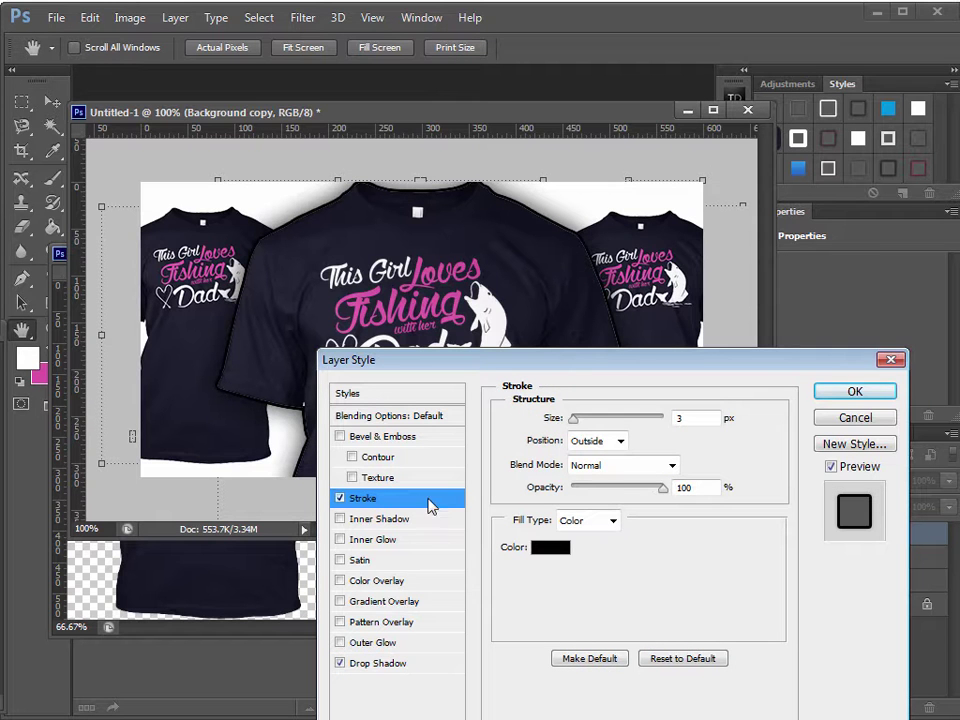
{"action": "left_click", "coordinate": [608, 441]}
{"action": "left_click", "coordinate": [600, 474]}
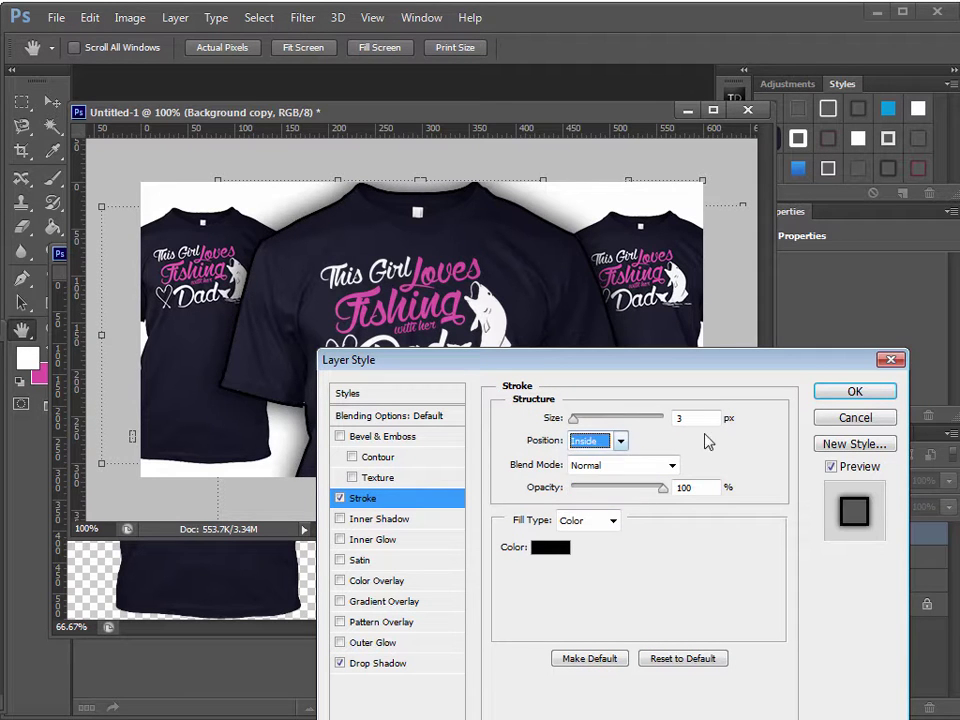
{"action": "type", "text": "2"}
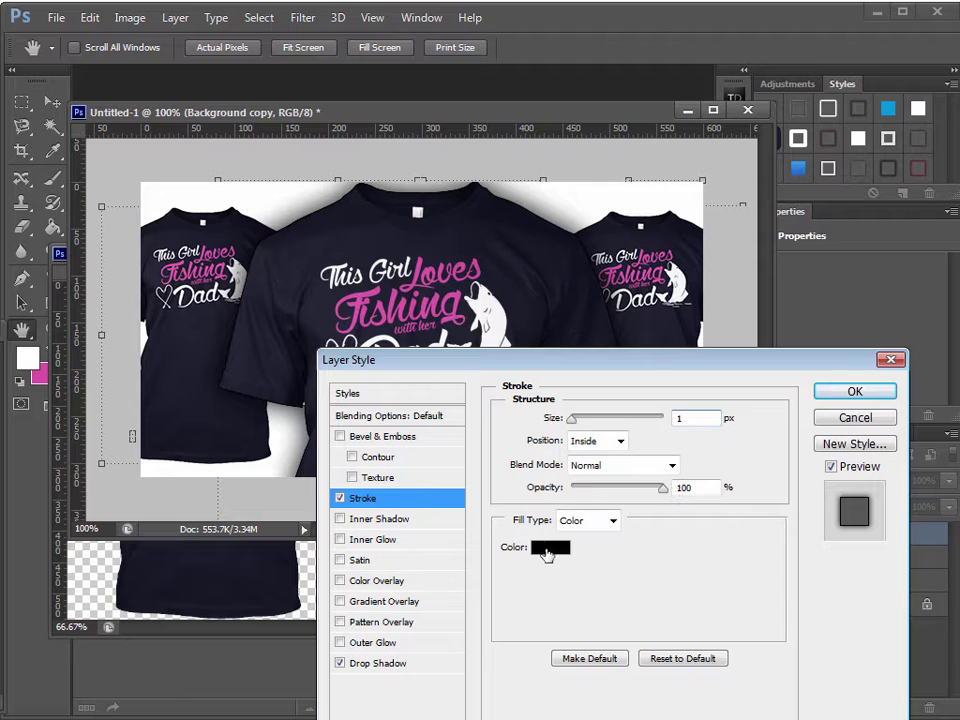
{"action": "left_click", "coordinate": [549, 548]}
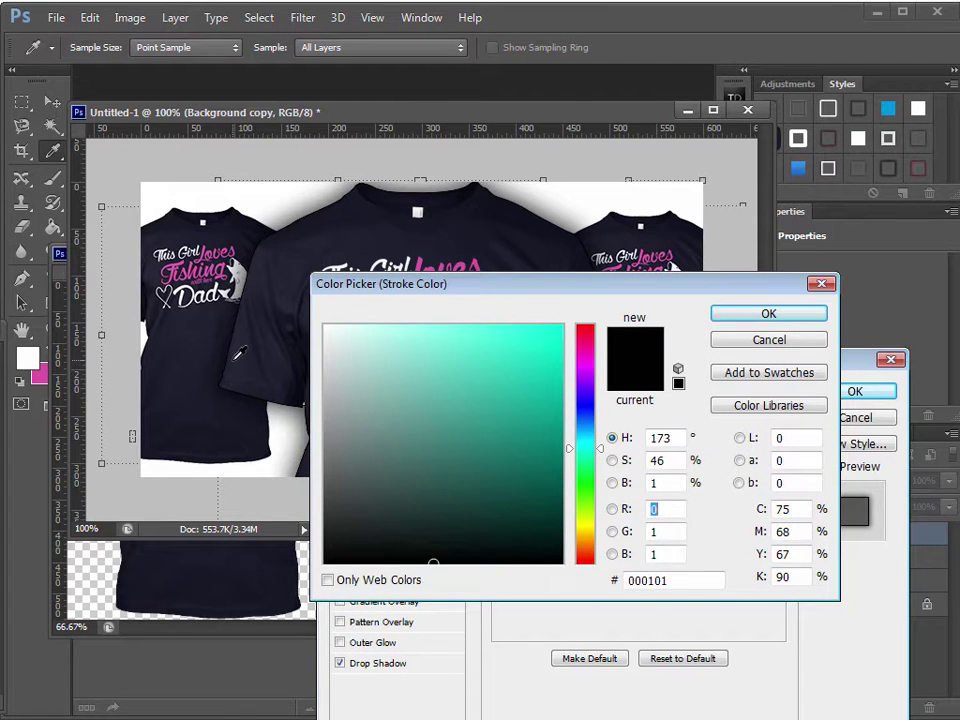
{"action": "left_click", "coordinate": [252, 318]}
{"action": "left_click", "coordinate": [322, 217]}
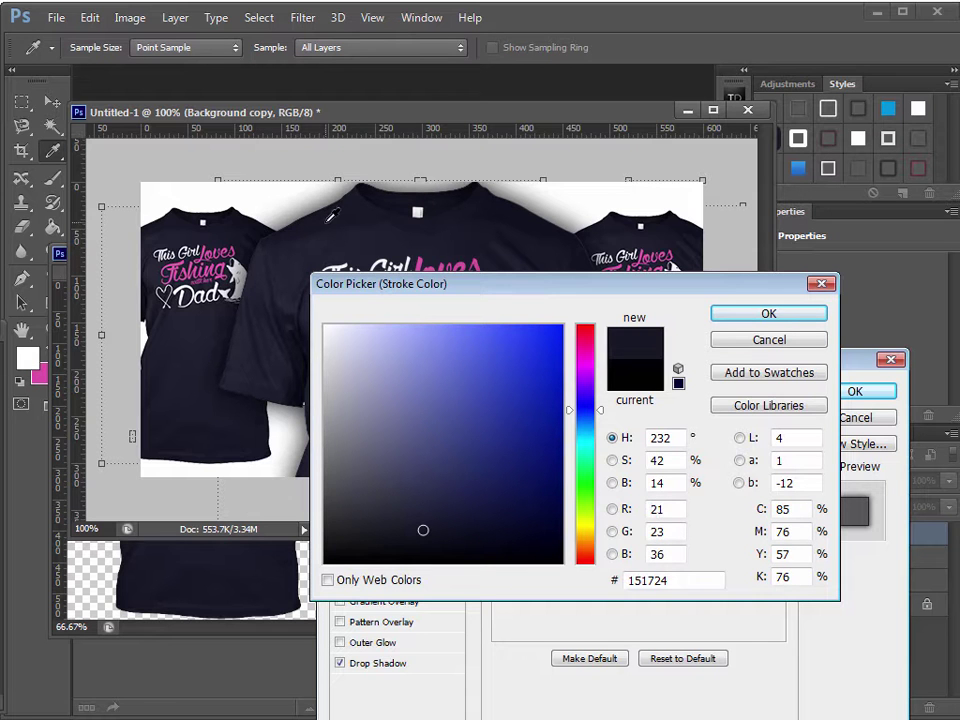
{"action": "left_click", "coordinate": [332, 215]}
{"action": "left_click", "coordinate": [736, 313]}
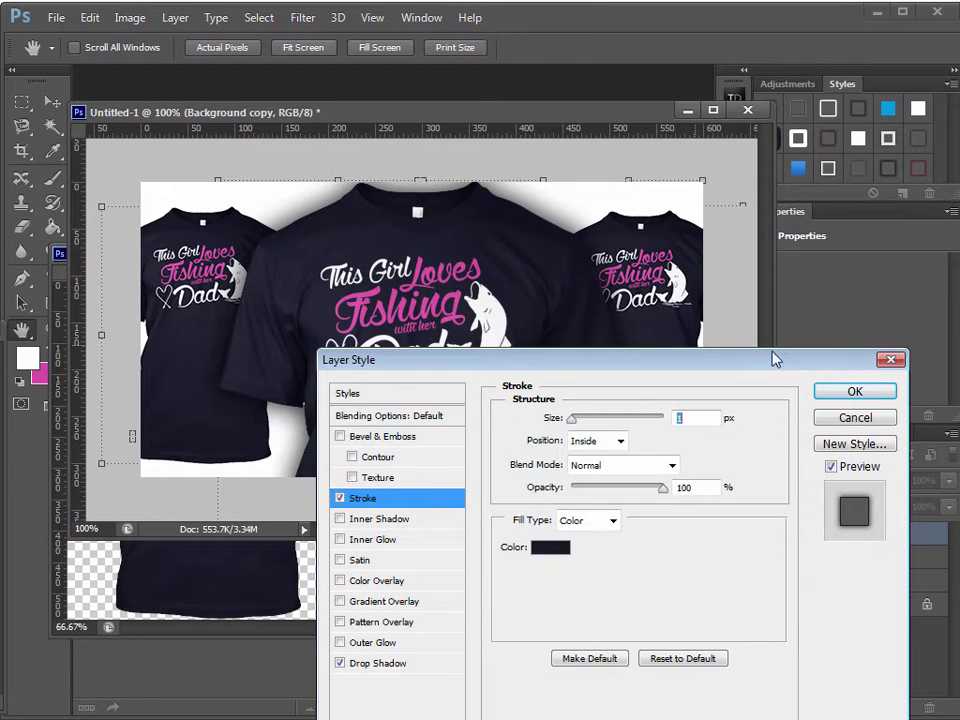
{"action": "left_click", "coordinate": [882, 393]}
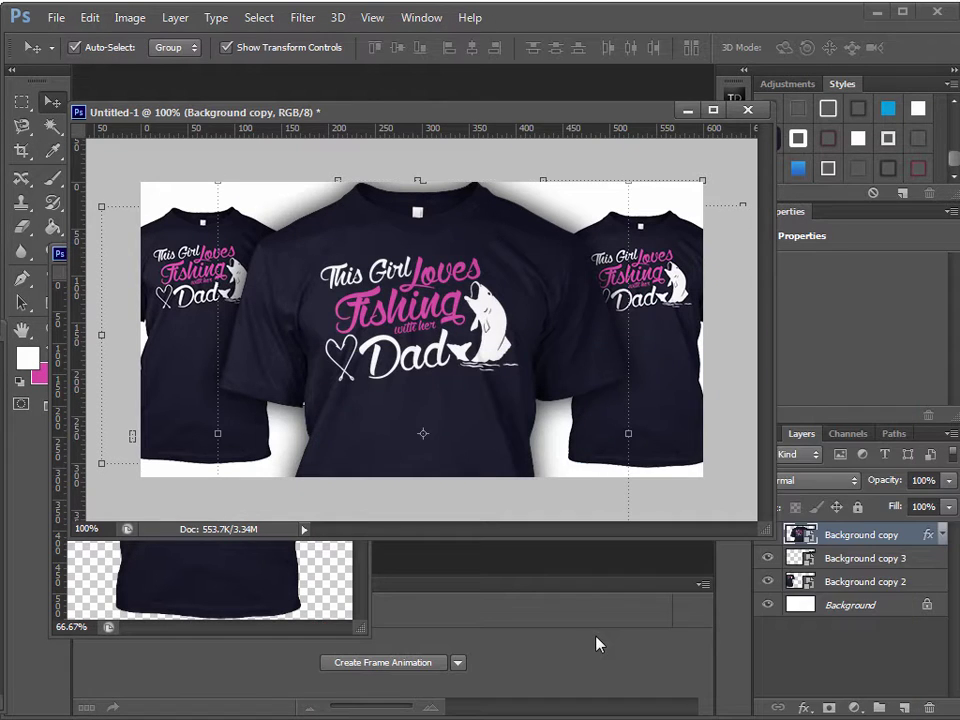
Save the centre shirt's effects as a new style named Style 66.
{"action": "double_click", "coordinate": [903, 534]}
{"action": "double_click", "coordinate": [916, 543]}
{"action": "left_click_drag", "start_coordinate": [580, 284], "coordinate": [563, 225]}
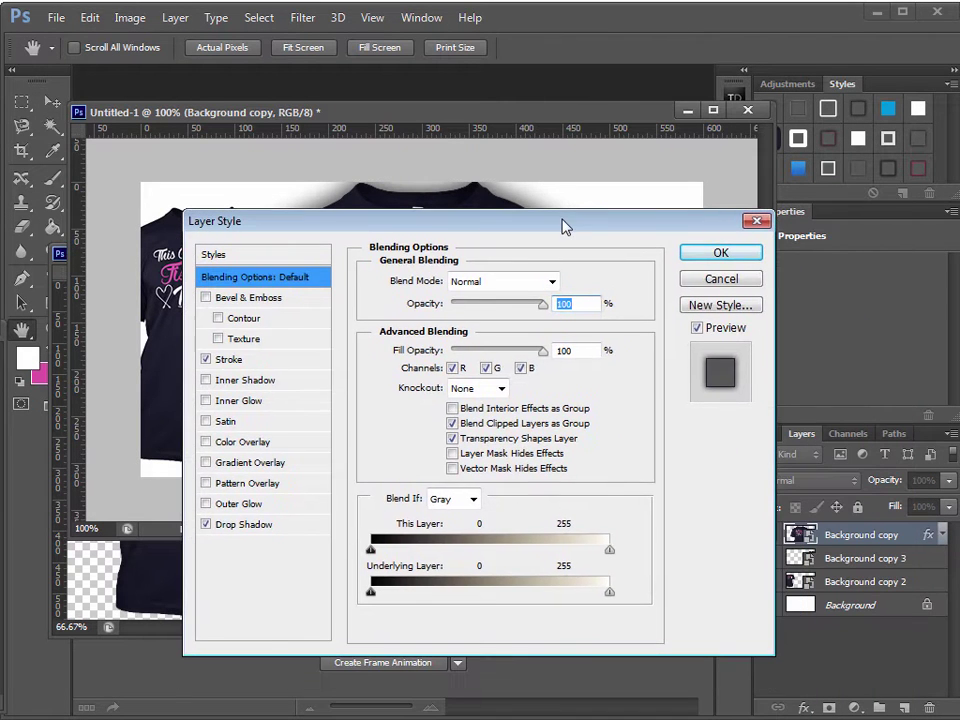
{"action": "left_click", "coordinate": [714, 306]}
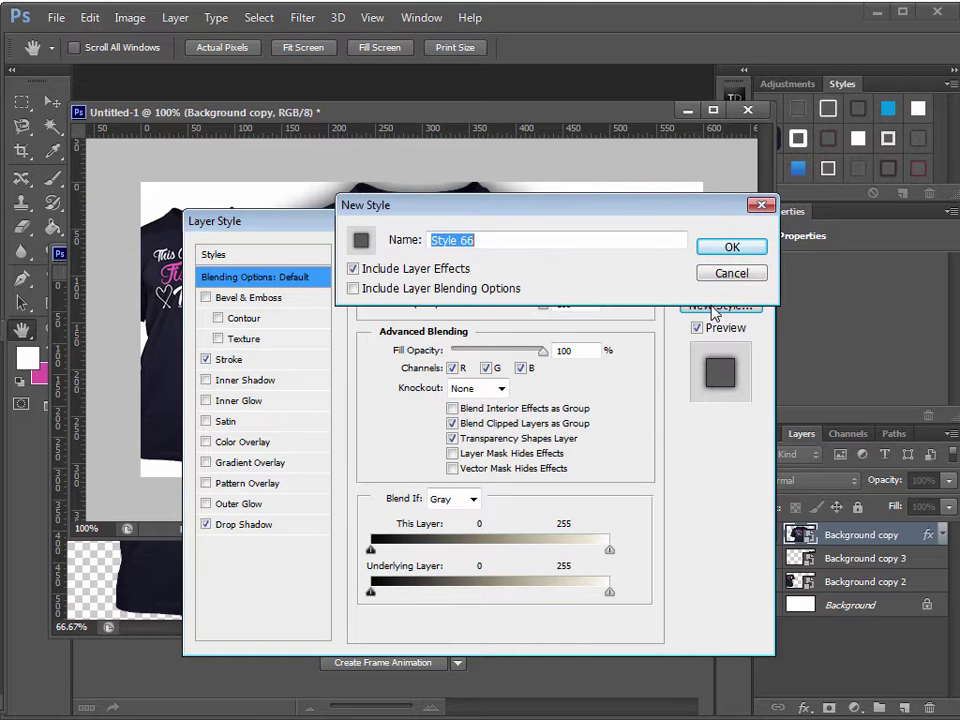
{"action": "left_click", "coordinate": [731, 248]}
{"action": "left_click", "coordinate": [745, 255]}
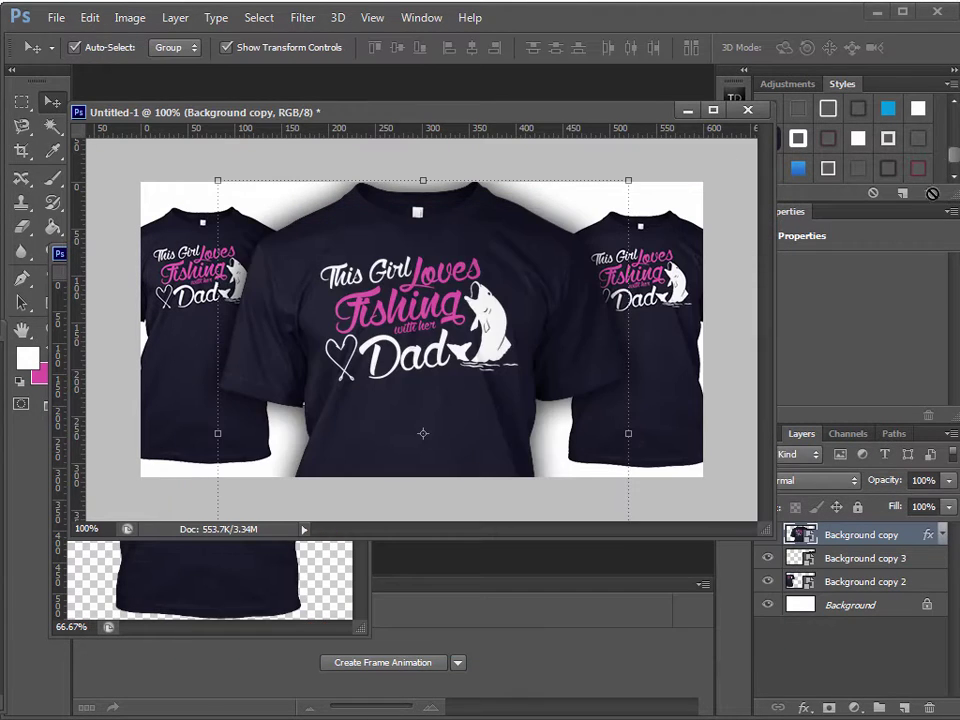
Add another style, Style 67, and apply the saved style to the right shirt.
{"action": "scroll", "coordinate": [950, 162], "scroll_direction": "down", "scroll_amount": 1}
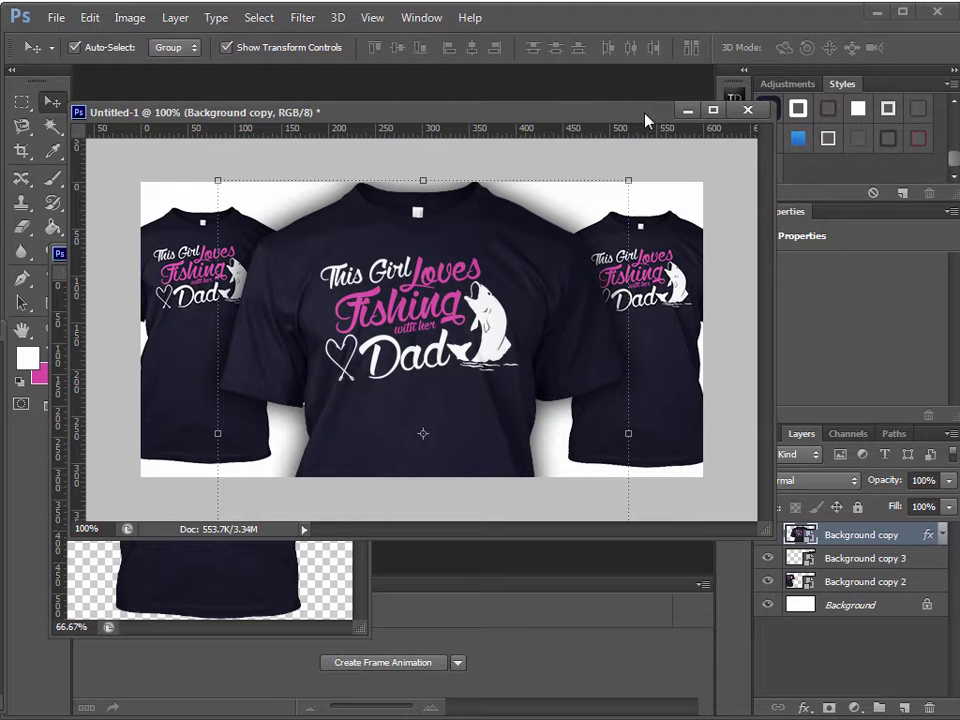
{"action": "left_click_drag", "start_coordinate": [598, 118], "coordinate": [507, 127]}
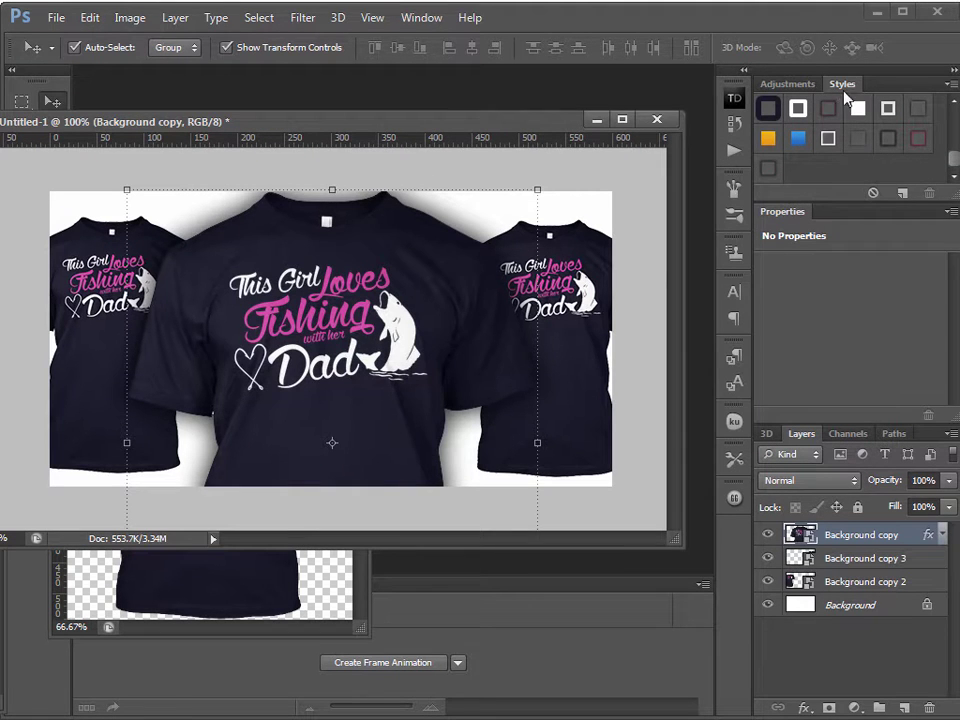
{"action": "left_click", "coordinate": [410, 20]}
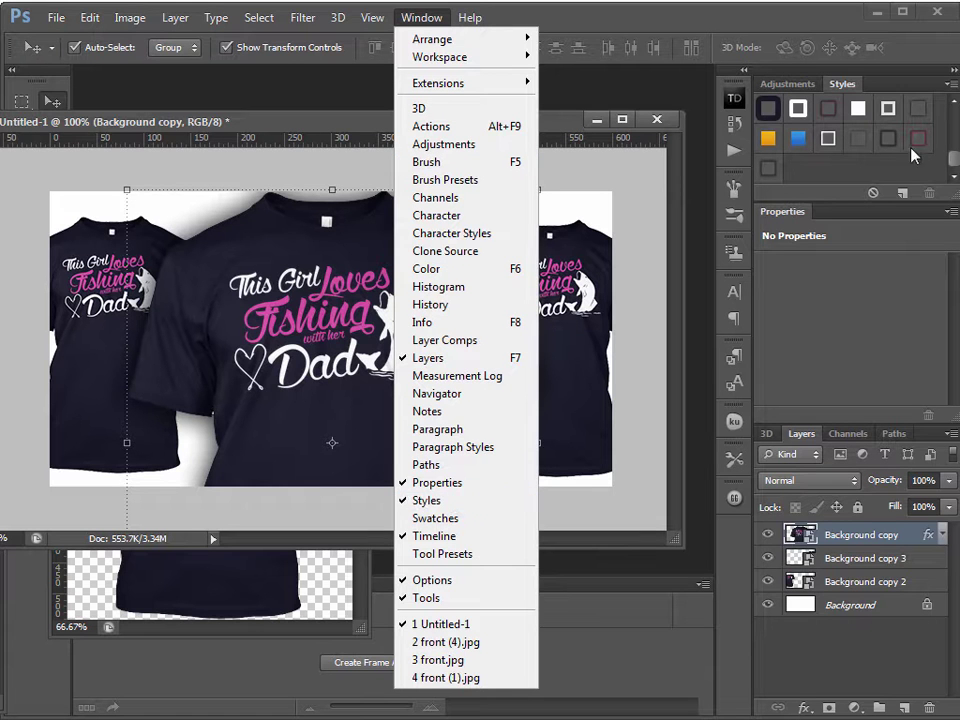
{"action": "left_click", "coordinate": [806, 172]}
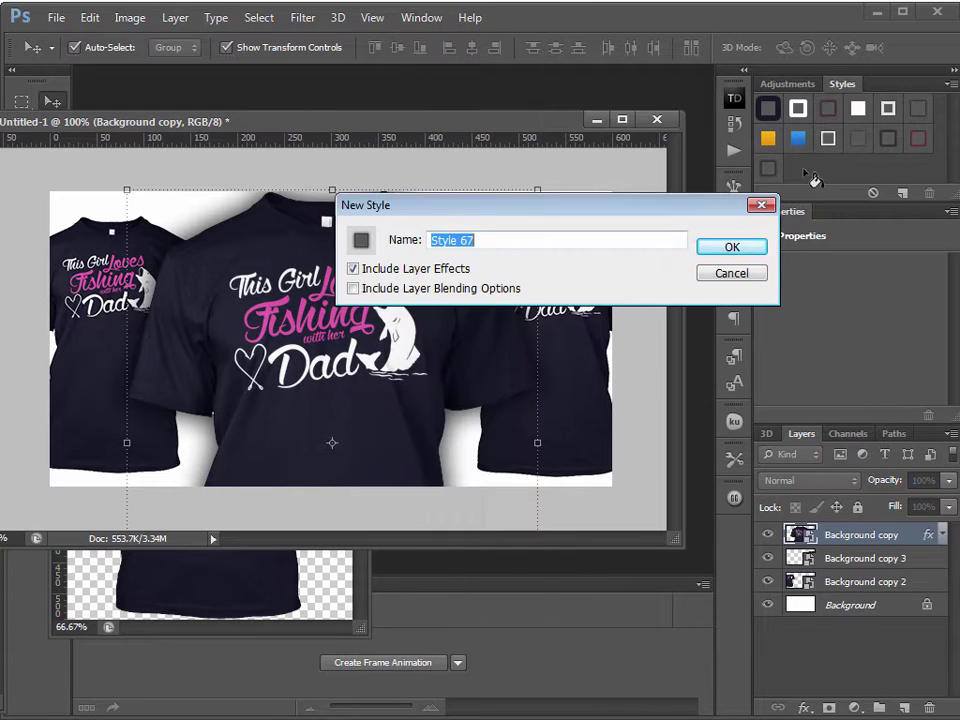
{"action": "left_click", "coordinate": [755, 246]}
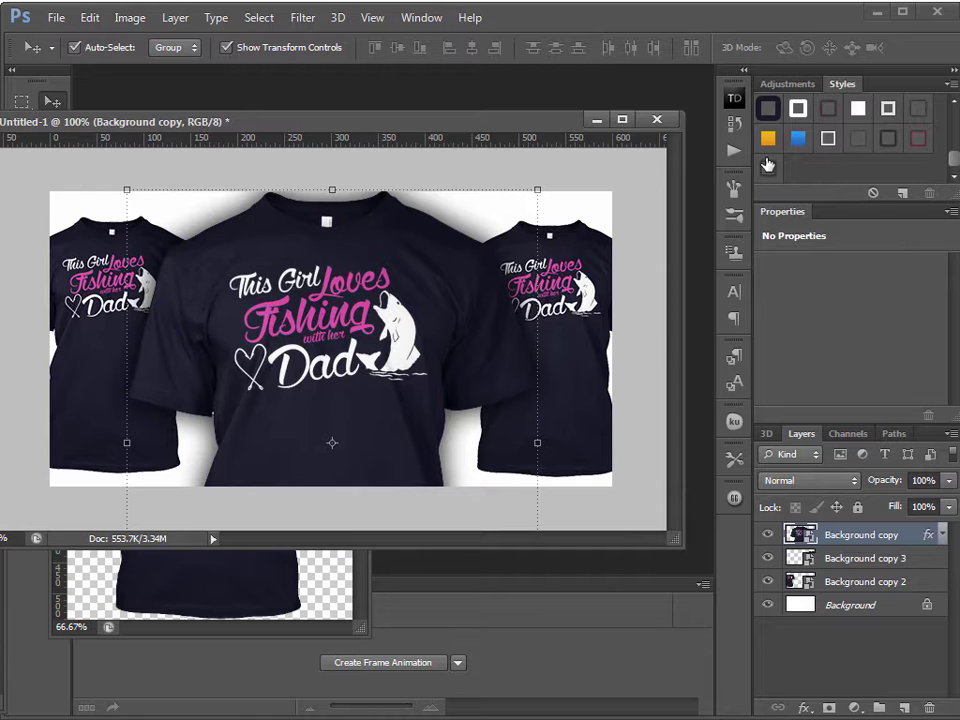
{"action": "left_click", "coordinate": [588, 303]}
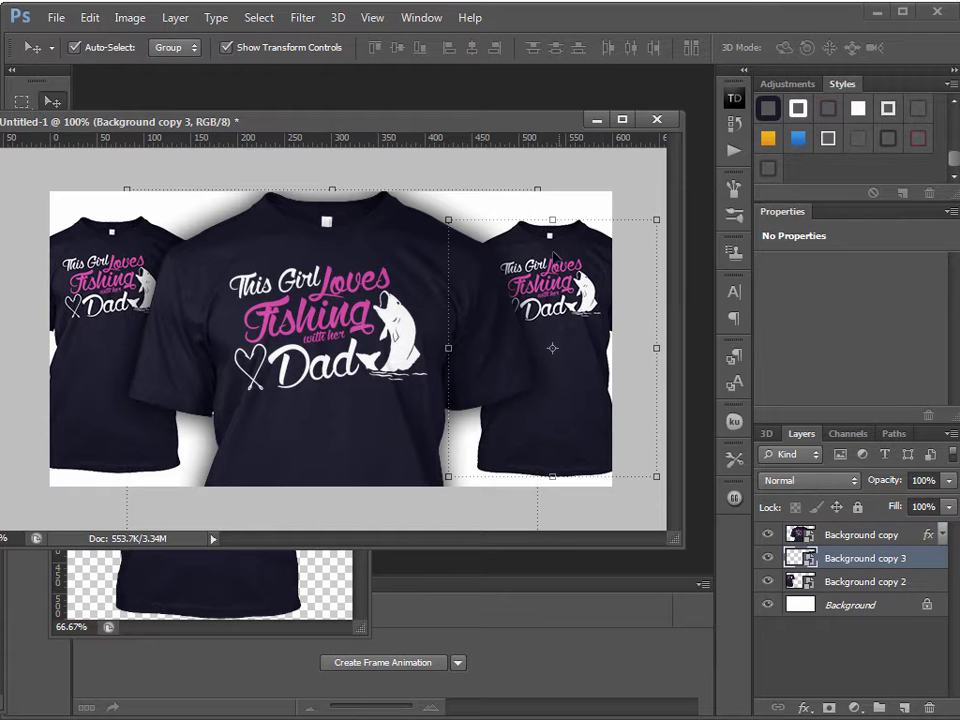
{"action": "left_click", "coordinate": [769, 172]}
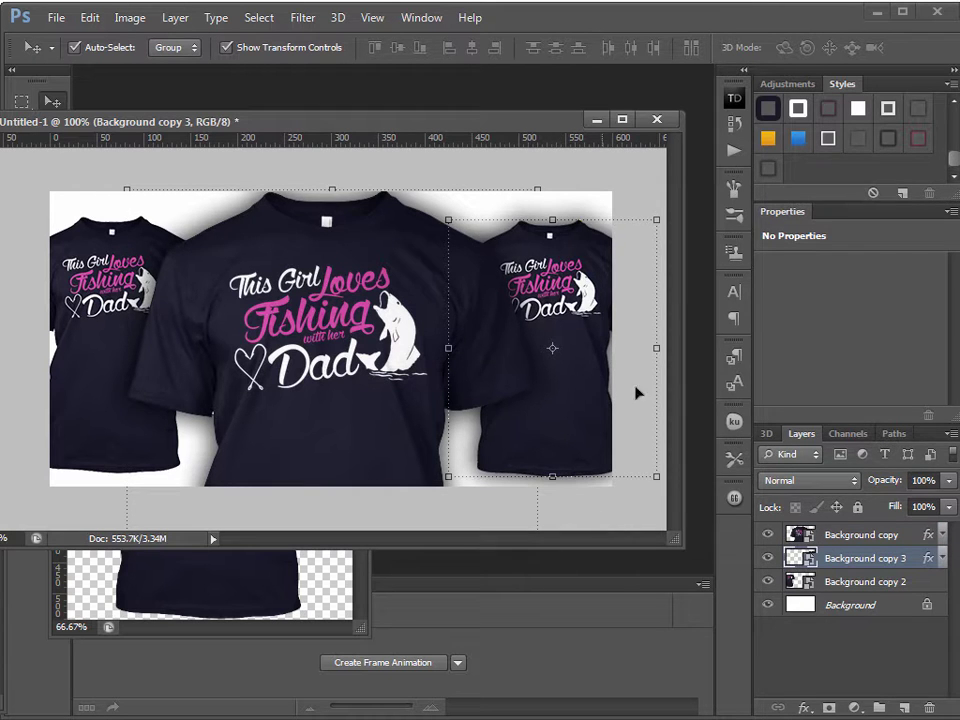
{"action": "left_click_drag", "start_coordinate": [955, 163], "coordinate": [955, 112]}
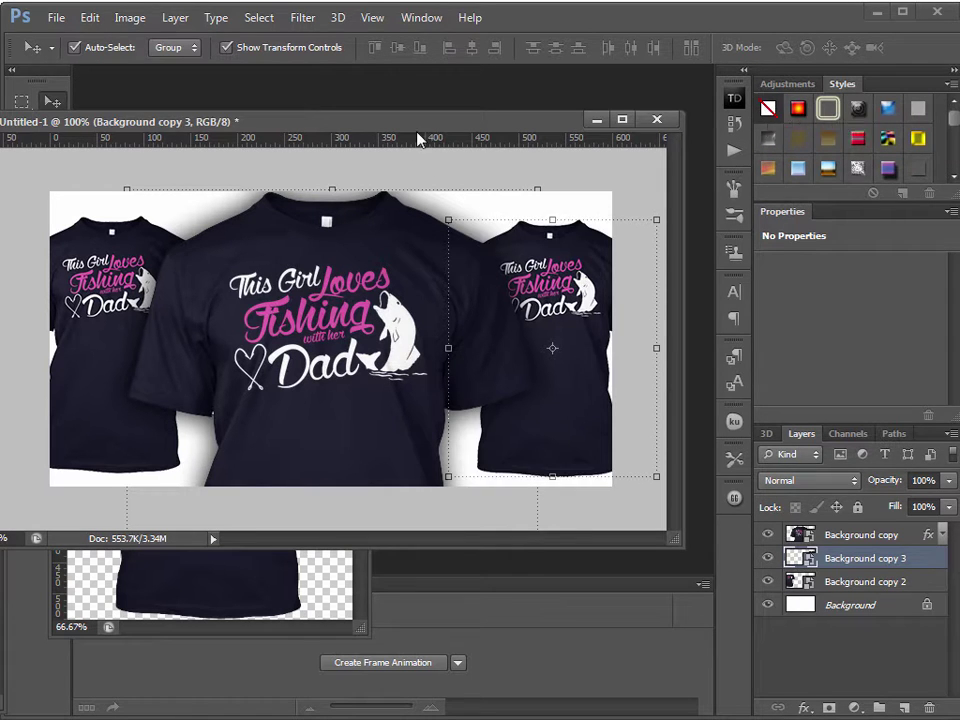
Select the left shirt layer, Background copy 2, in the Layers panel.
{"action": "left_click_drag", "start_coordinate": [313, 120], "coordinate": [449, 109]}
{"action": "left_click", "coordinate": [240, 260]}
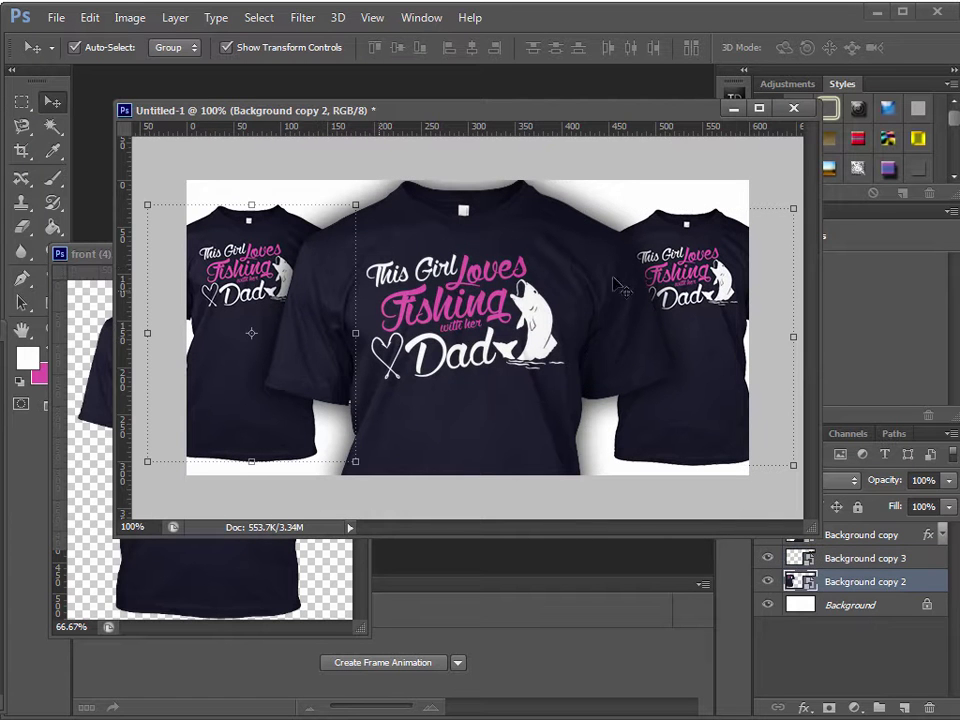
{"action": "left_click_drag", "start_coordinate": [673, 120], "coordinate": [559, 111]}
{"action": "left_click", "coordinate": [880, 558]}
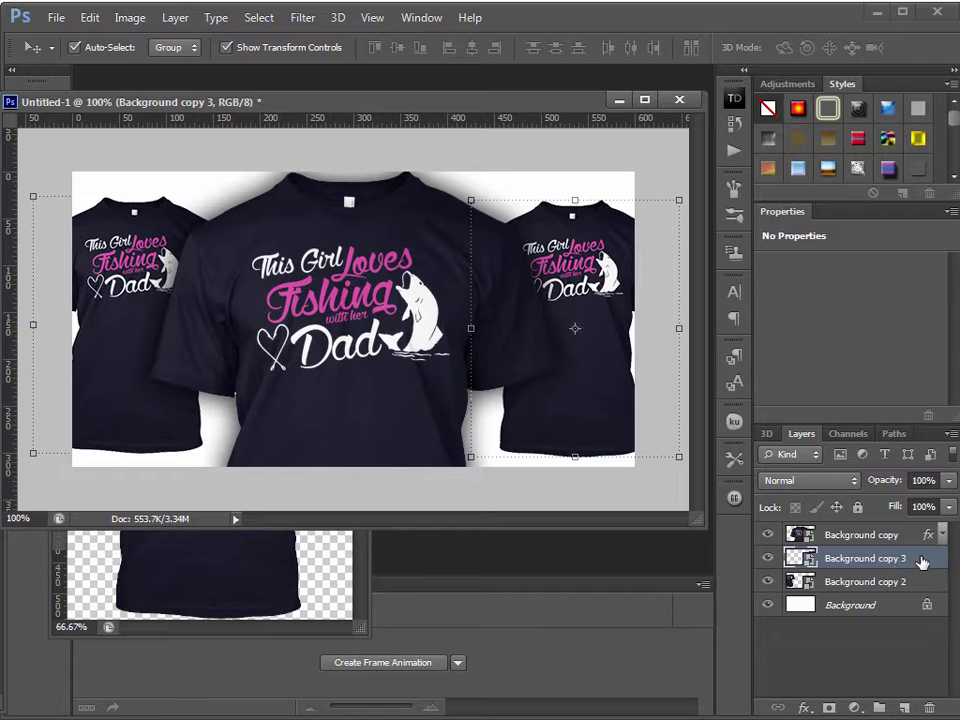
{"action": "right_click", "coordinate": [921, 563]}
{"action": "left_click", "coordinate": [902, 564]}
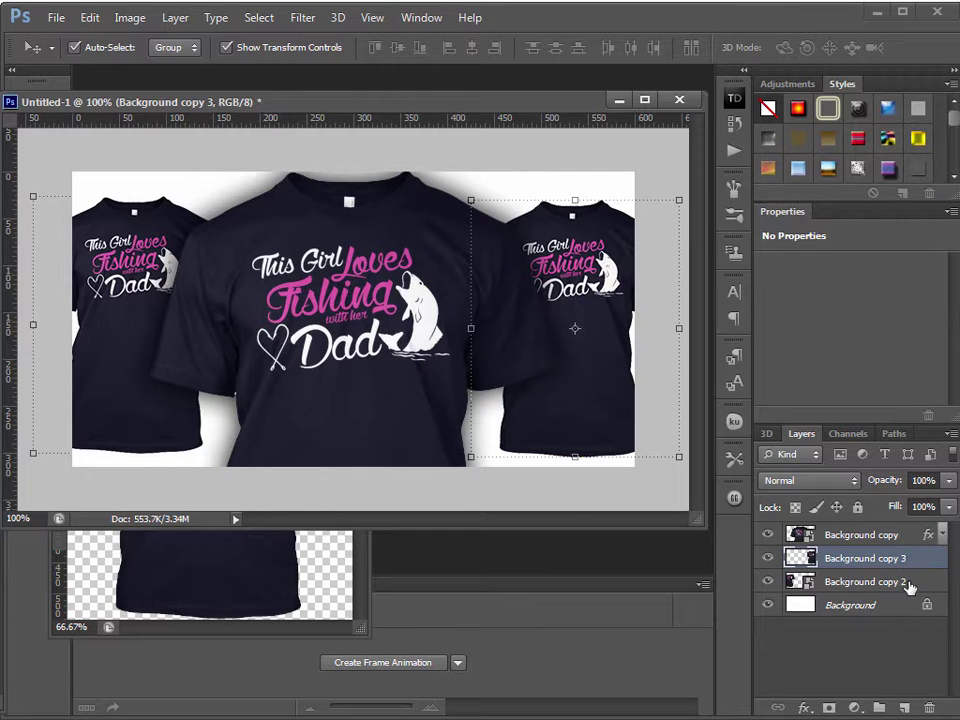
{"action": "left_click", "coordinate": [905, 582]}
{"action": "right_click", "coordinate": [915, 592]}
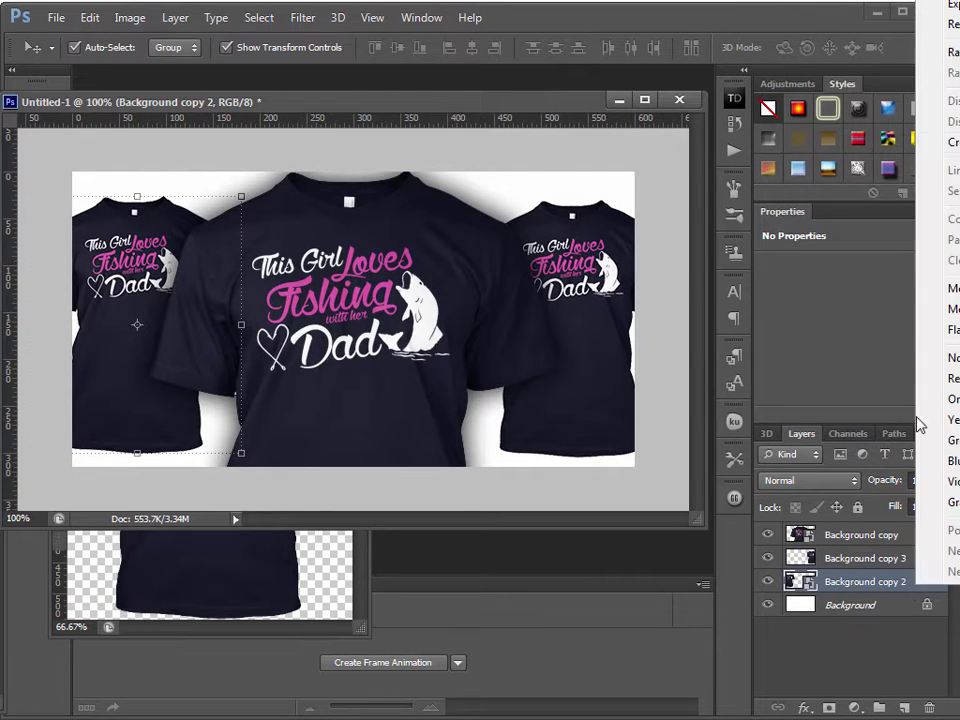
{"action": "left_click", "coordinate": [585, 57]}
{"action": "left_click_drag", "start_coordinate": [556, 106], "coordinate": [726, 136]}
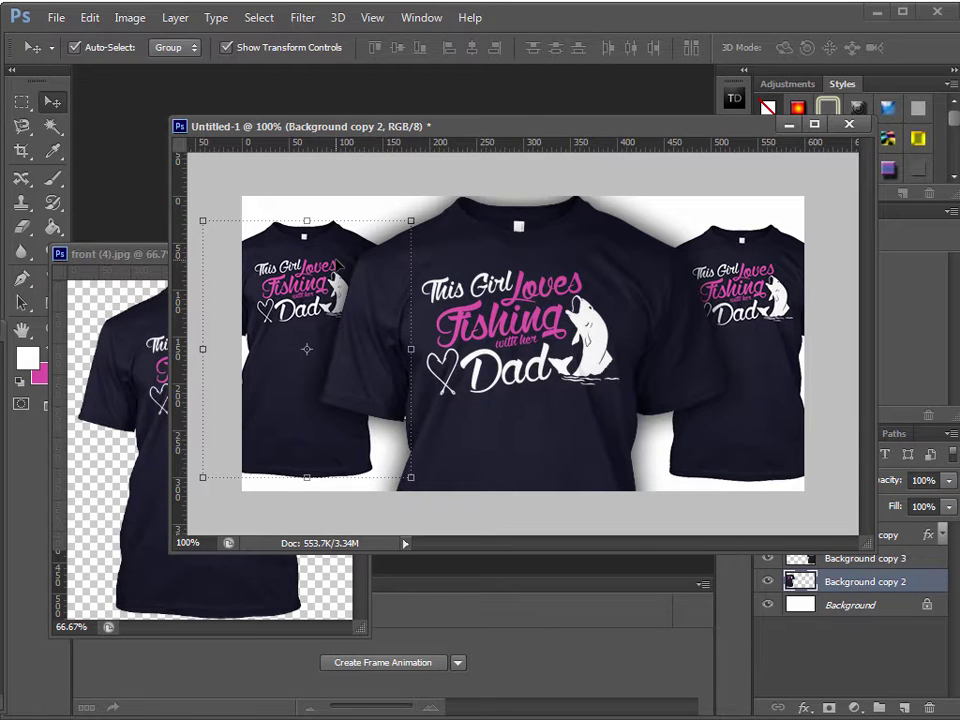
Apply a 3.0 px Gaussian Blur to the left shirt.
{"action": "left_click", "coordinate": [302, 17]}
{"action": "mouse_move", "coordinate": [362, 208]}
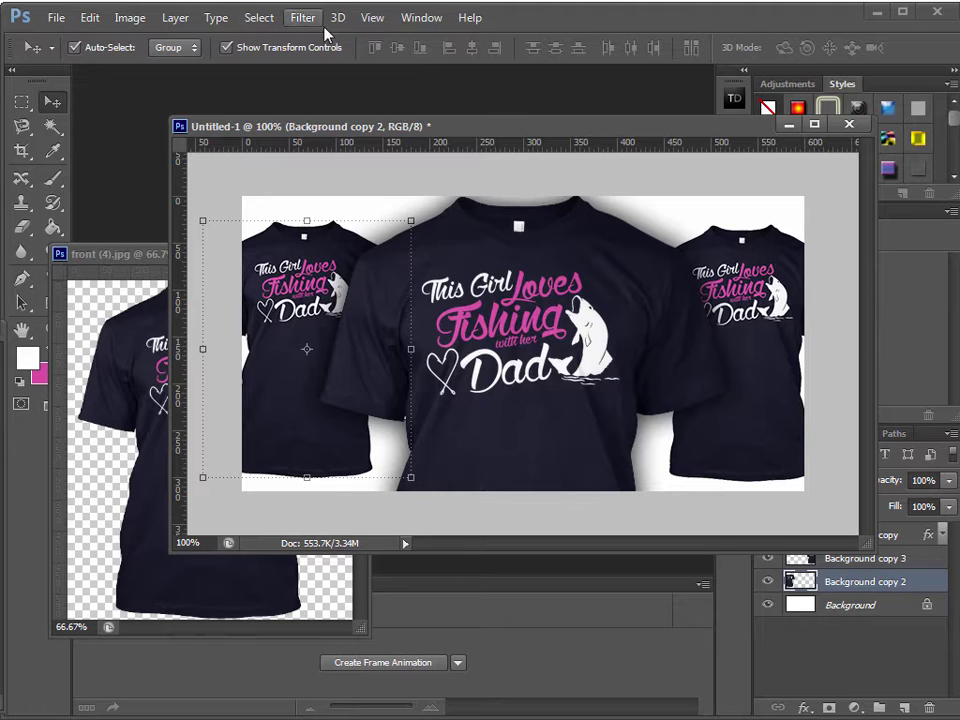
{"action": "left_click", "coordinate": [304, 18]}
{"action": "mouse_move", "coordinate": [369, 210]}
{"action": "left_click", "coordinate": [578, 339]}
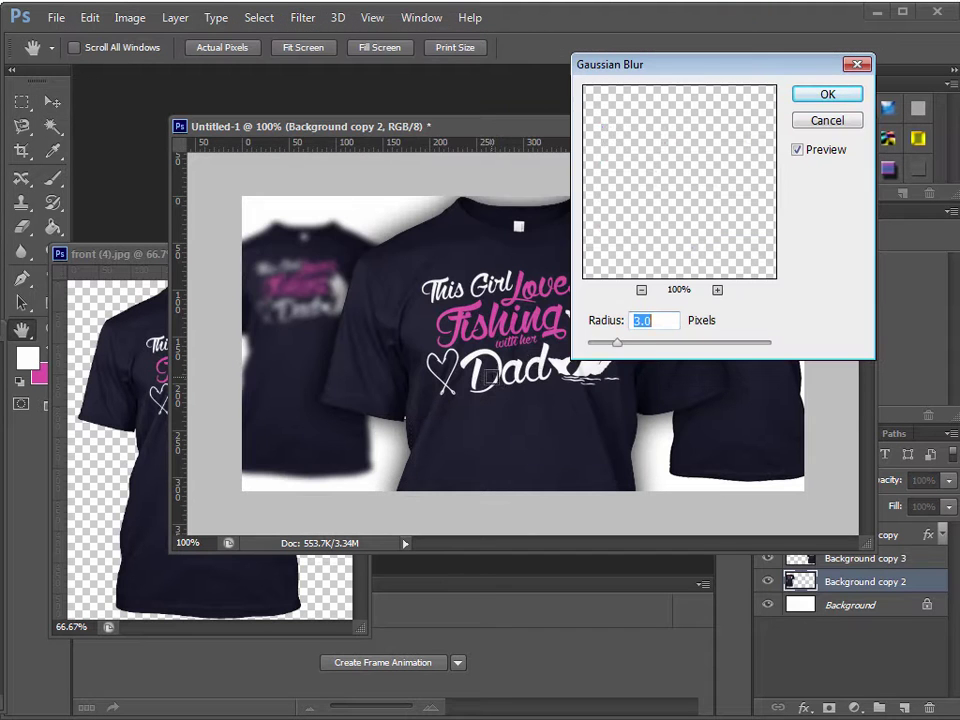
{"action": "left_click", "coordinate": [827, 94]}
Select the right shirt and apply the same 3.0 px Gaussian Blur.
{"action": "key", "text": "v"}
{"action": "left_click", "coordinate": [745, 330]}
{"action": "left_click", "coordinate": [302, 18]}
{"action": "mouse_move", "coordinate": [334, 212]}
{"action": "left_click", "coordinate": [556, 339]}
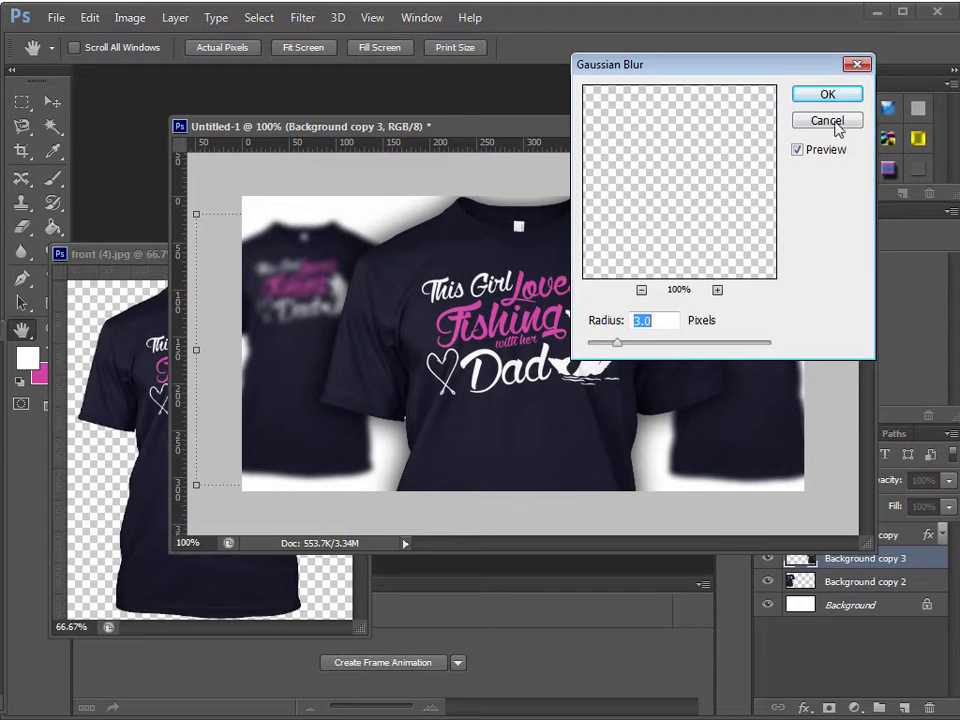
{"action": "left_click", "coordinate": [827, 120]}
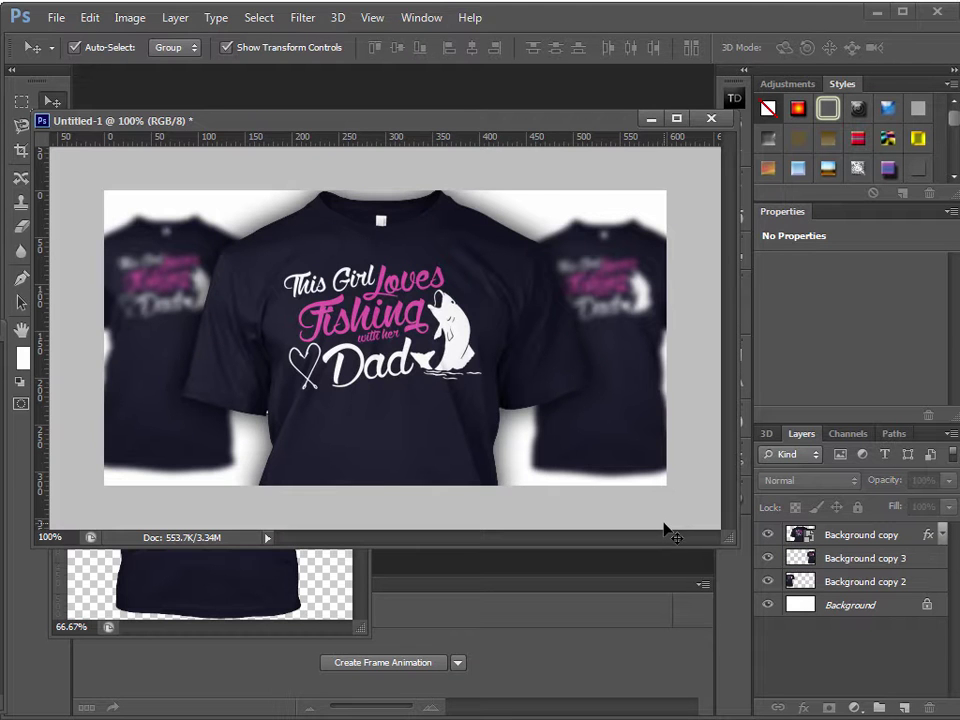
Save the blurred-shirt banner as the layered file ad-1.psd inside the ads folder.
{"action": "key", "text": "ctrl+s"}
{"action": "left_click", "coordinate": [440, 72]}
{"action": "left_click", "coordinate": [418, 345]}
{"action": "left_click", "coordinate": [420, 397]}
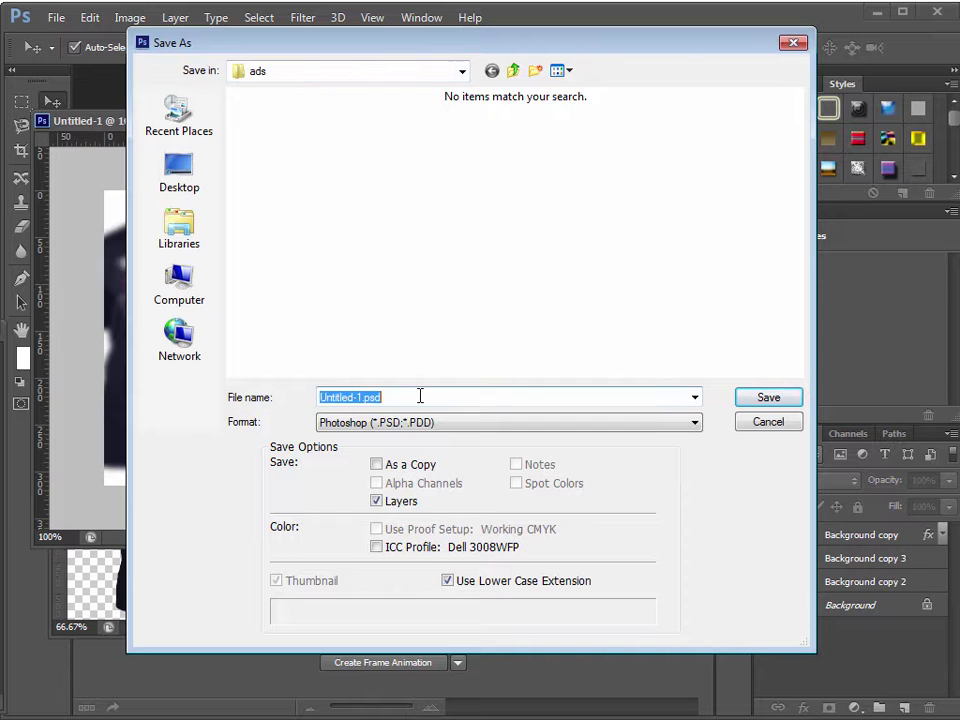
{"action": "key", "text": "Home"}
{"action": "key", "text": "Delete"}
{"action": "key", "text": "Delete"}
{"action": "key", "text": "Delete"}
{"action": "key", "text": "Delete"}
{"action": "key", "text": "Delete"}
{"action": "key", "text": "Delete"}
{"action": "key", "text": "Delete"}
{"action": "key", "text": "Delete"}
{"action": "key", "text": "Delete"}
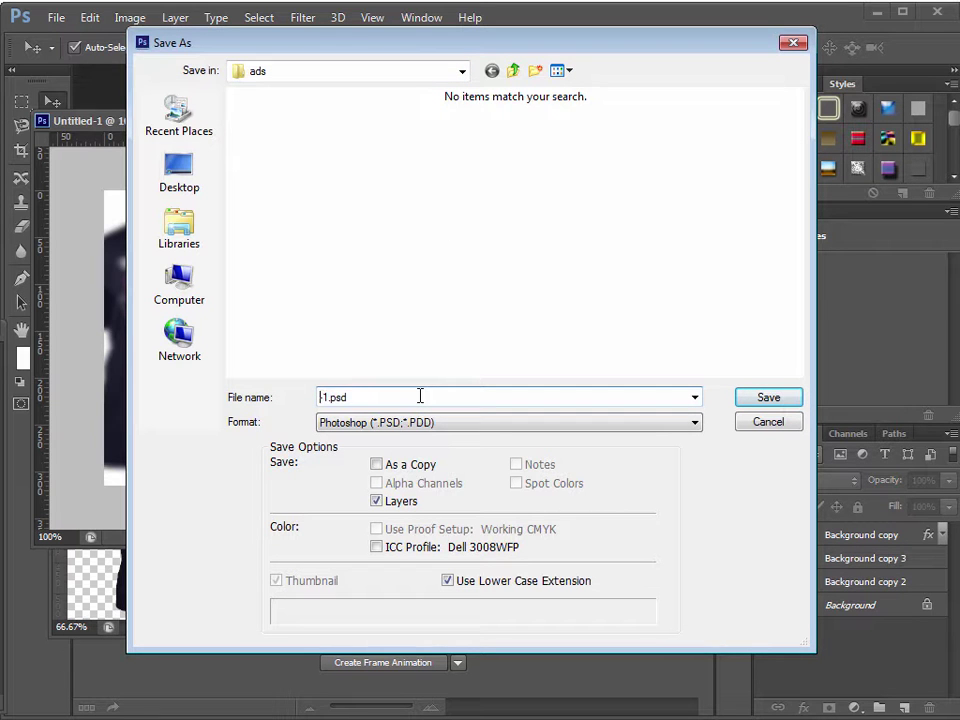
{"action": "type", "text": "ad-"}
{"action": "key", "text": "Return"}
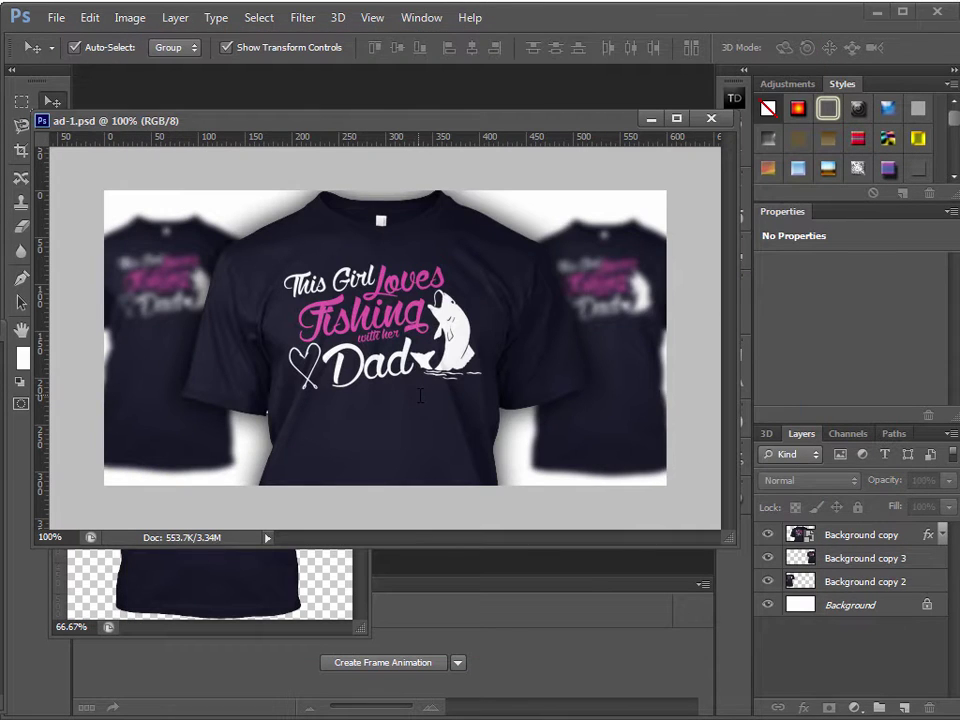
{"action": "left_click_drag", "start_coordinate": [466, 112], "coordinate": [524, 140]}
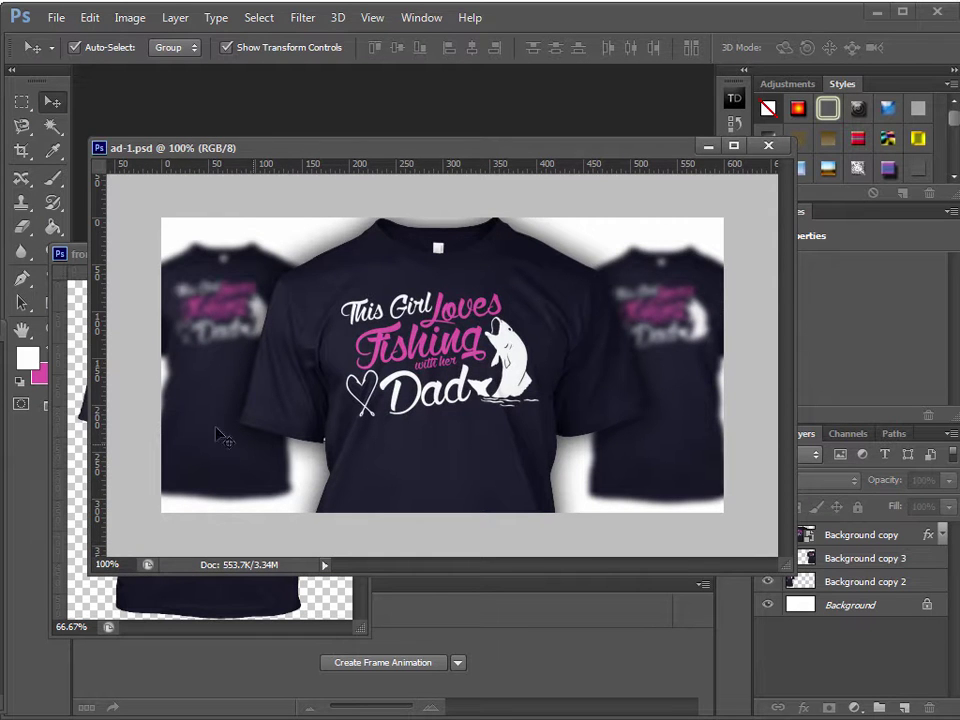
Close front (4).jpg, show rulers and draw a rectangle covering the whole banner.
{"action": "left_click_drag", "start_coordinate": [262, 155], "coordinate": [340, 158]}
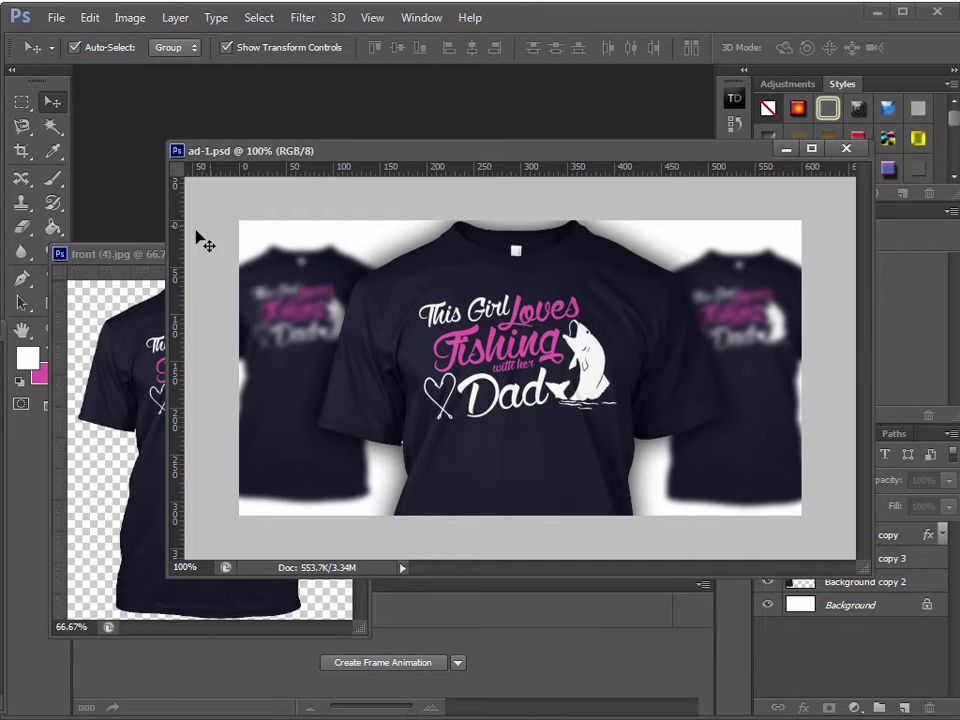
{"action": "left_click", "coordinate": [140, 257]}
{"action": "left_click", "coordinate": [336, 255]}
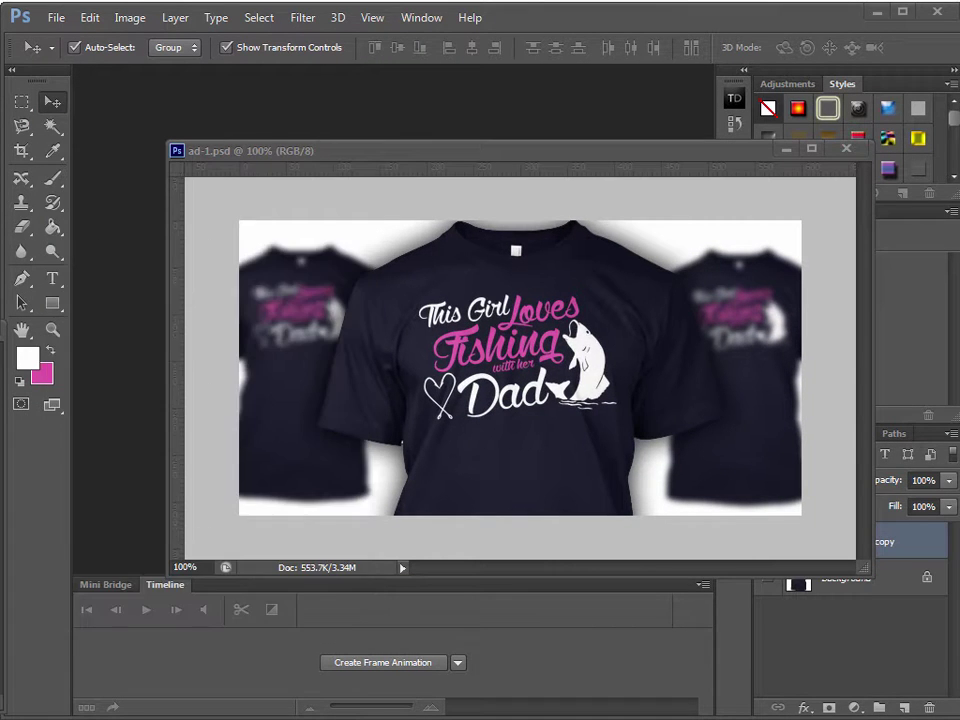
{"action": "left_click", "coordinate": [52, 303]}
{"action": "key", "text": "ctrl+r"}
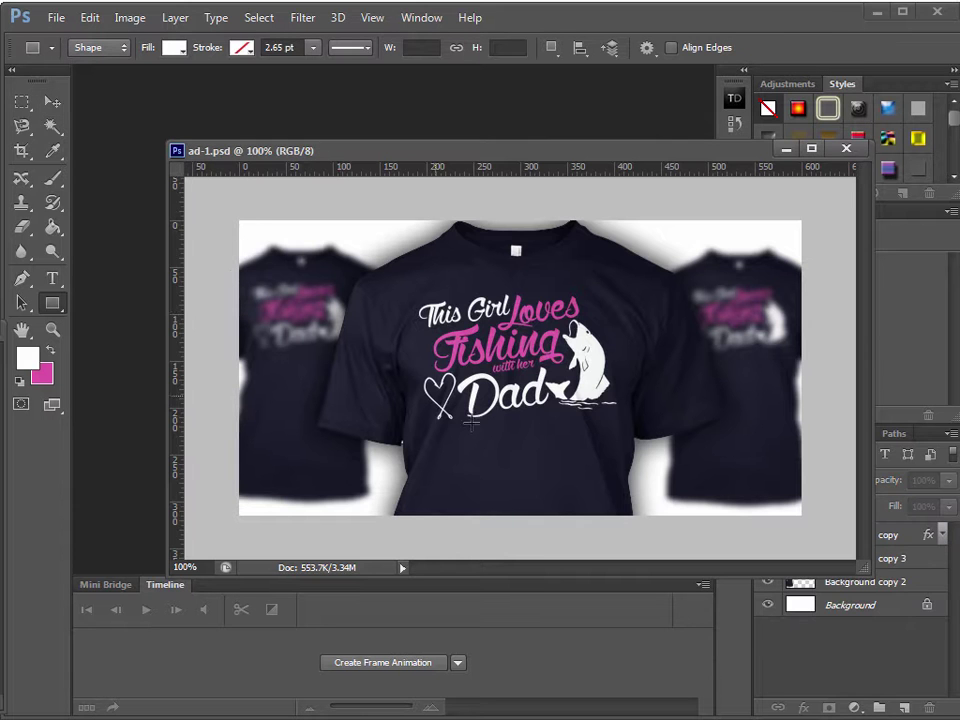
{"action": "mouse_move", "coordinate": [234, 214]}
{"action": "left_mouse_down"}
{"action": "mouse_move", "coordinate": [527, 420]}
{"action": "mouse_move", "coordinate": [806, 523]}
{"action": "left_mouse_up"}
Fill the rectangle with pink sampled from the Fishing lettering.
{"action": "left_click_drag", "start_coordinate": [665, 152], "coordinate": [565, 55]}
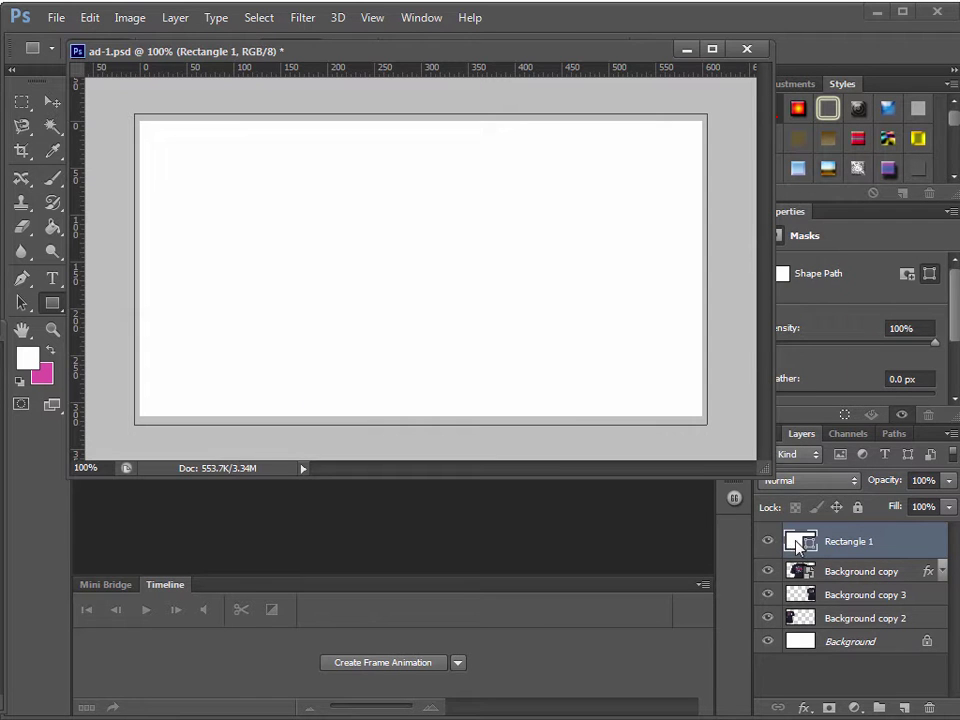
{"action": "double_click", "coordinate": [800, 543]}
{"action": "left_click", "coordinate": [46, 375]}
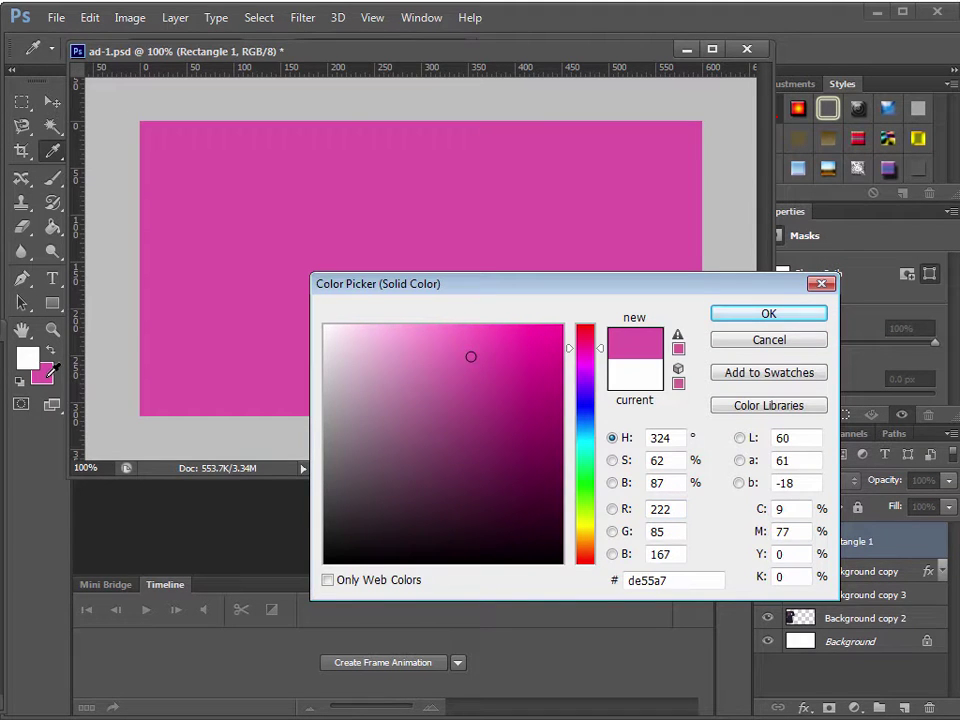
{"action": "left_click", "coordinate": [740, 345]}
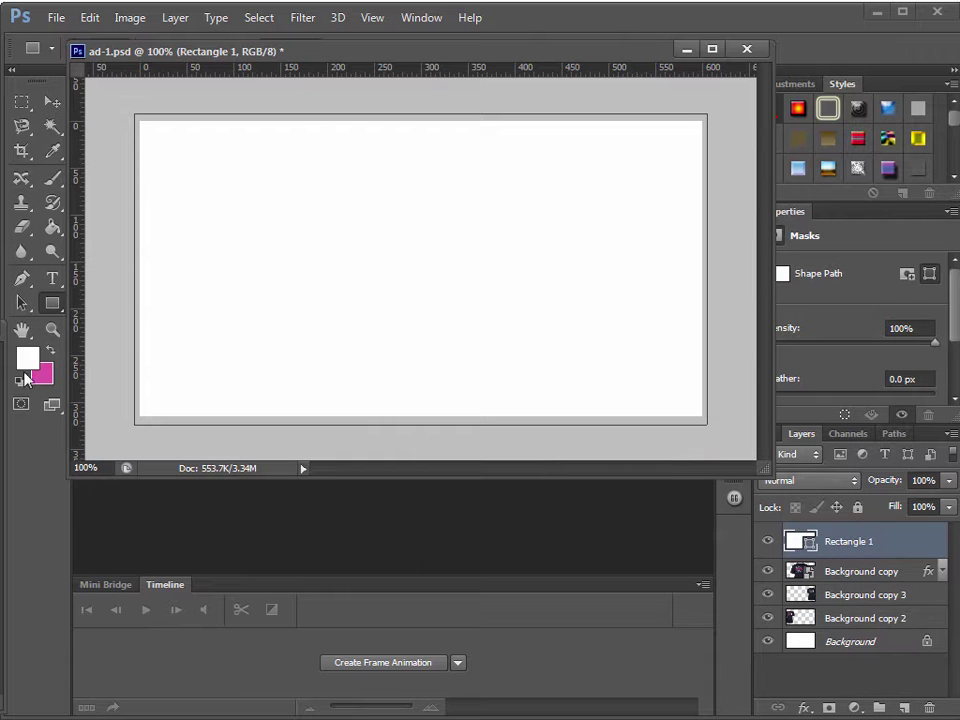
{"action": "key", "text": "v"}
{"action": "left_click_drag", "start_coordinate": [461, 189], "coordinate": [457, 357]}
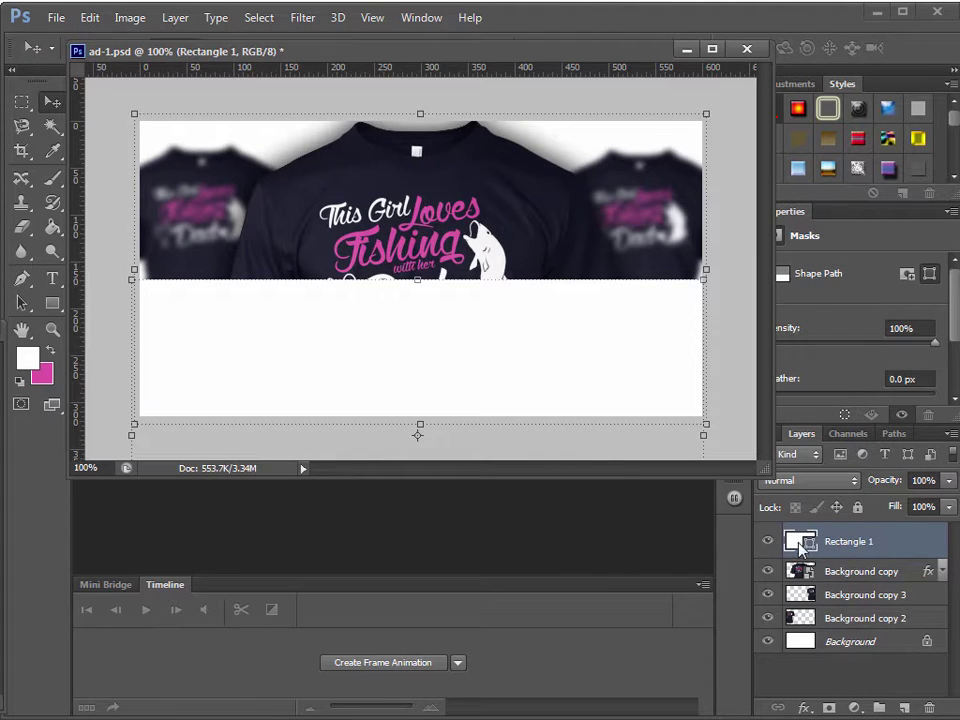
{"action": "double_click", "coordinate": [800, 544]}
{"action": "left_click", "coordinate": [460, 252]}
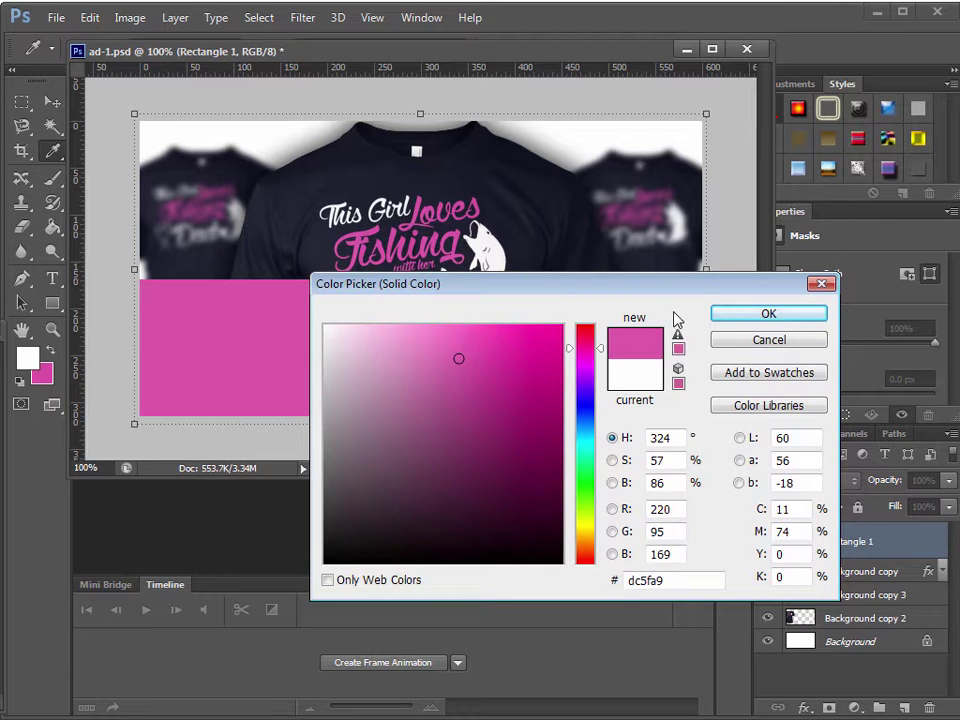
{"action": "left_click", "coordinate": [737, 322]}
Snap and resize the pink rectangle to the canvas, then move it beneath the shirt layers.
{"action": "left_click_drag", "start_coordinate": [465, 364], "coordinate": [493, 210]}
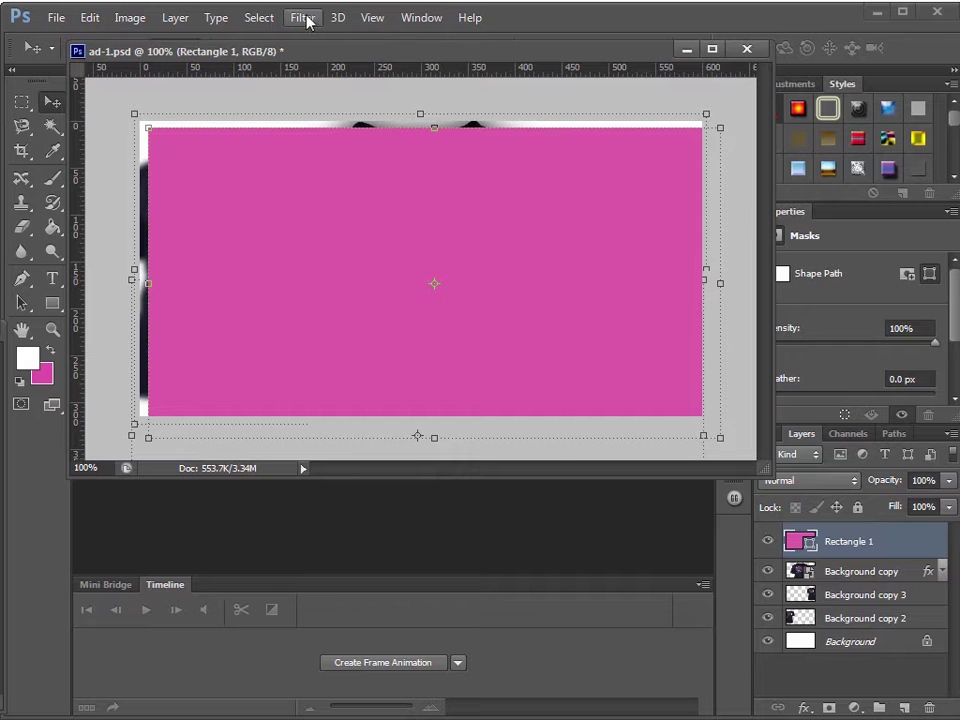
{"action": "left_click", "coordinate": [362, 19]}
{"action": "left_click", "coordinate": [396, 349]}
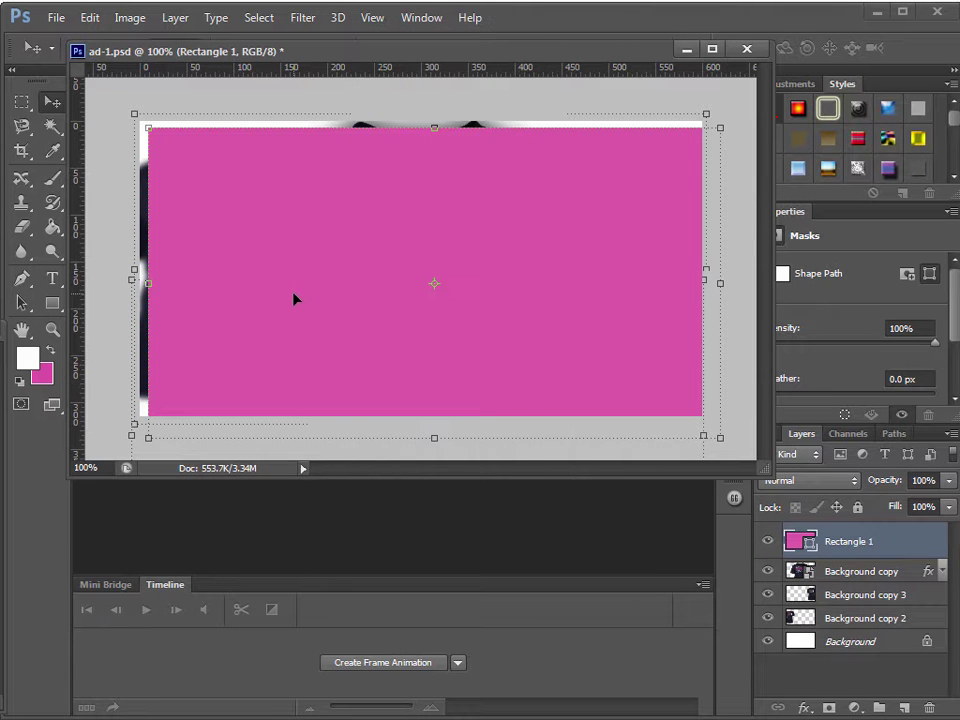
{"action": "left_click_drag", "start_coordinate": [294, 298], "coordinate": [288, 290]}
{"action": "key", "text": "ctrl+t"}
{"action": "mouse_move", "coordinate": [709, 430]}
{"action": "left_mouse_down"}
{"action": "mouse_move", "coordinate": [694, 407]}
{"action": "mouse_move", "coordinate": [703, 415]}
{"action": "left_mouse_up"}
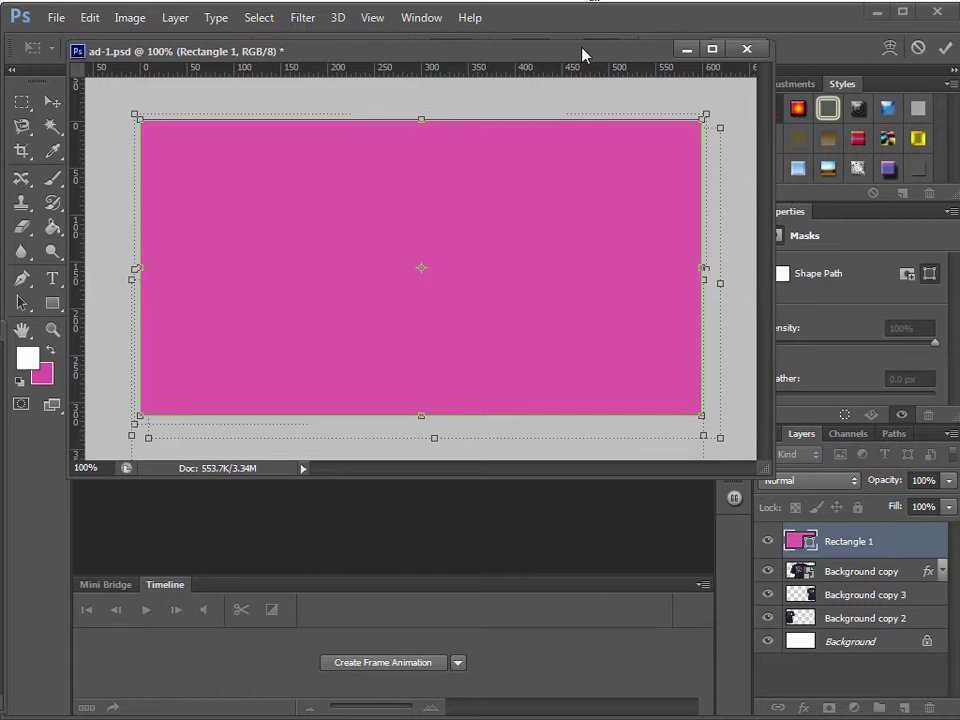
{"action": "left_click_drag", "start_coordinate": [582, 58], "coordinate": [578, 92]}
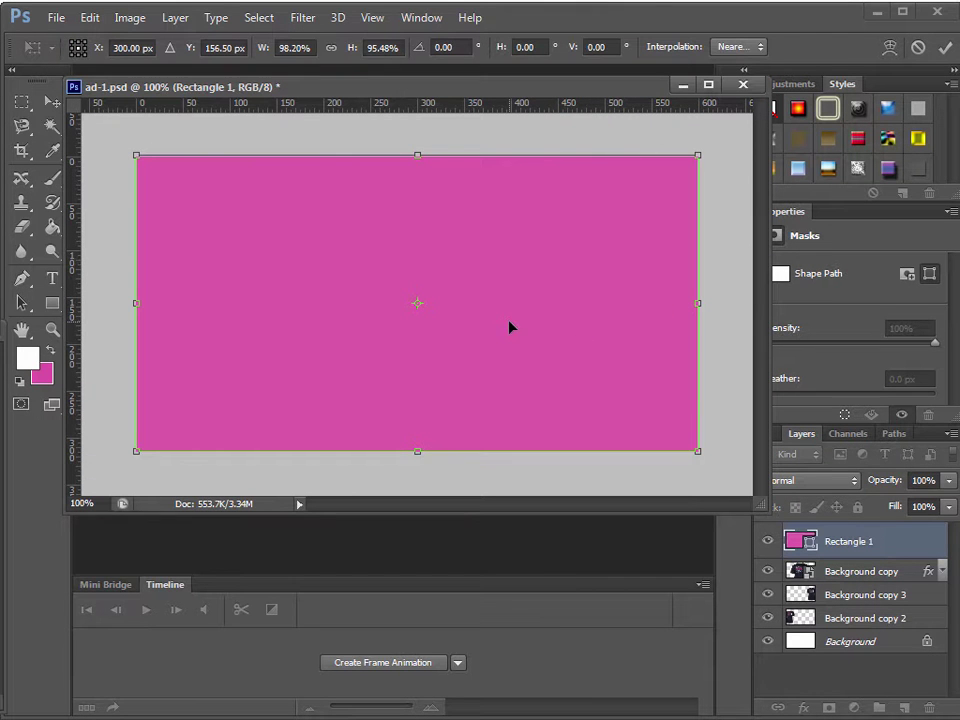
{"action": "key", "text": "Return"}
{"action": "left_click_drag", "start_coordinate": [888, 541], "coordinate": [884, 632]}
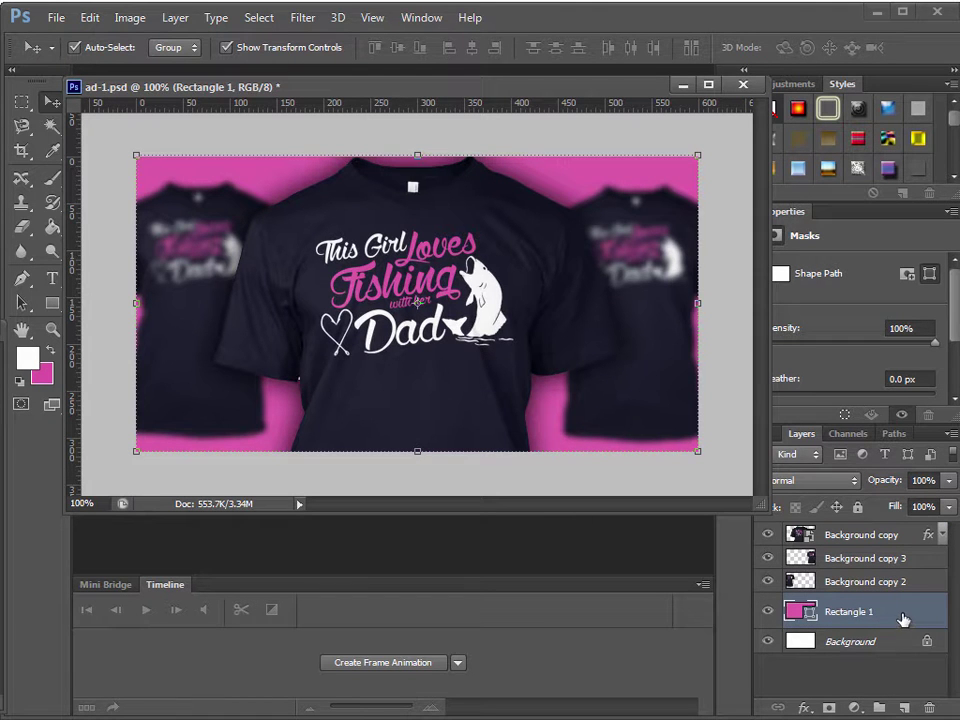
Add a 10 px red inside stroke to Rectangle 1 and nudge its top edge.
{"action": "double_click", "coordinate": [903, 619]}
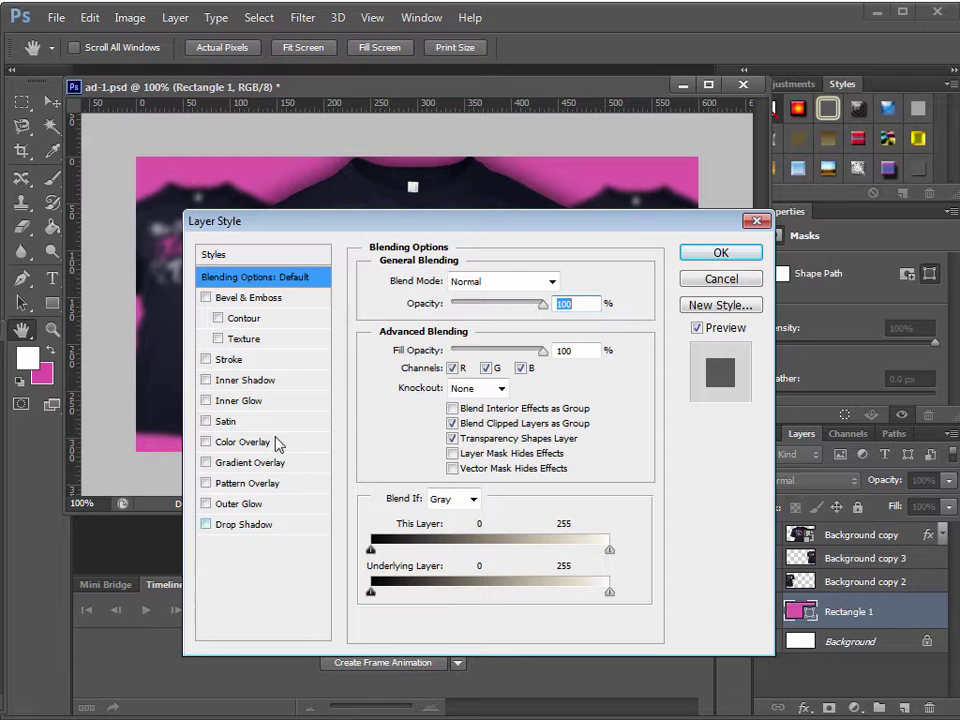
{"action": "left_click", "coordinate": [273, 362]}
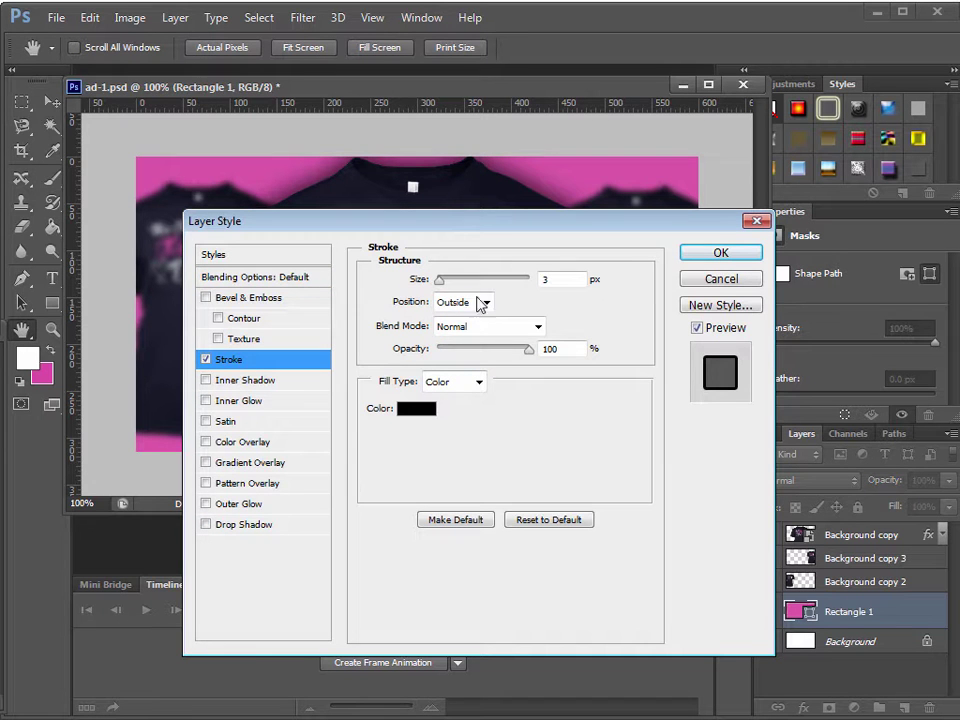
{"action": "left_click", "coordinate": [481, 303]}
{"action": "left_click", "coordinate": [455, 318]}
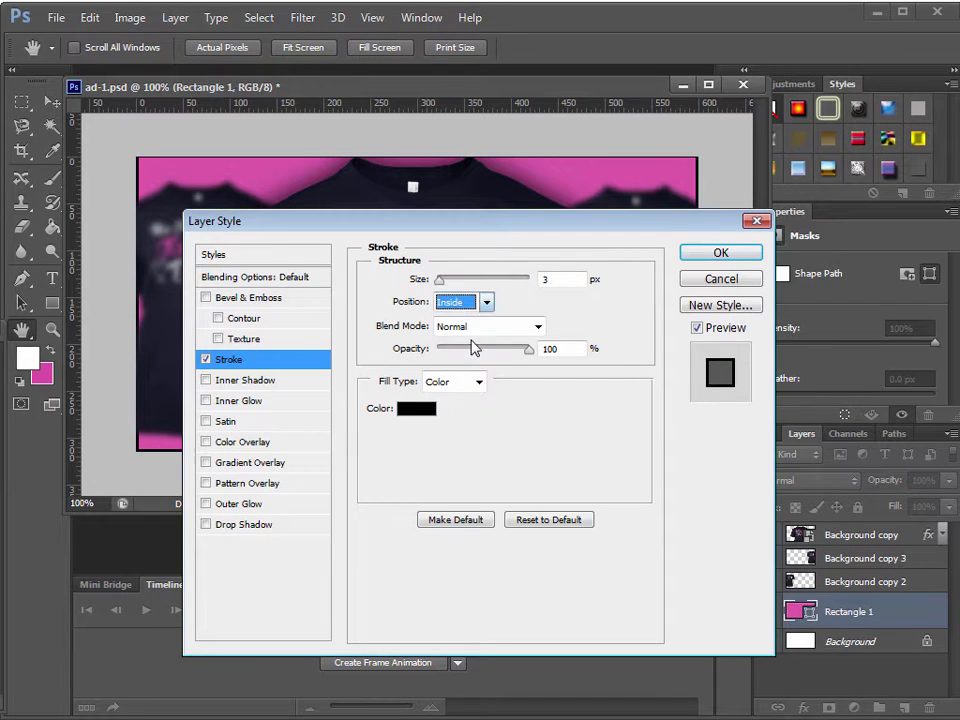
{"action": "left_click", "coordinate": [413, 410]}
{"action": "mouse_move", "coordinate": [584, 400]}
{"action": "left_mouse_down"}
{"action": "mouse_move", "coordinate": [574, 338]}
{"action": "mouse_move", "coordinate": [584, 322]}
{"action": "mouse_move", "coordinate": [562, 325]}
{"action": "left_mouse_up"}
{"action": "left_click", "coordinate": [750, 318]}
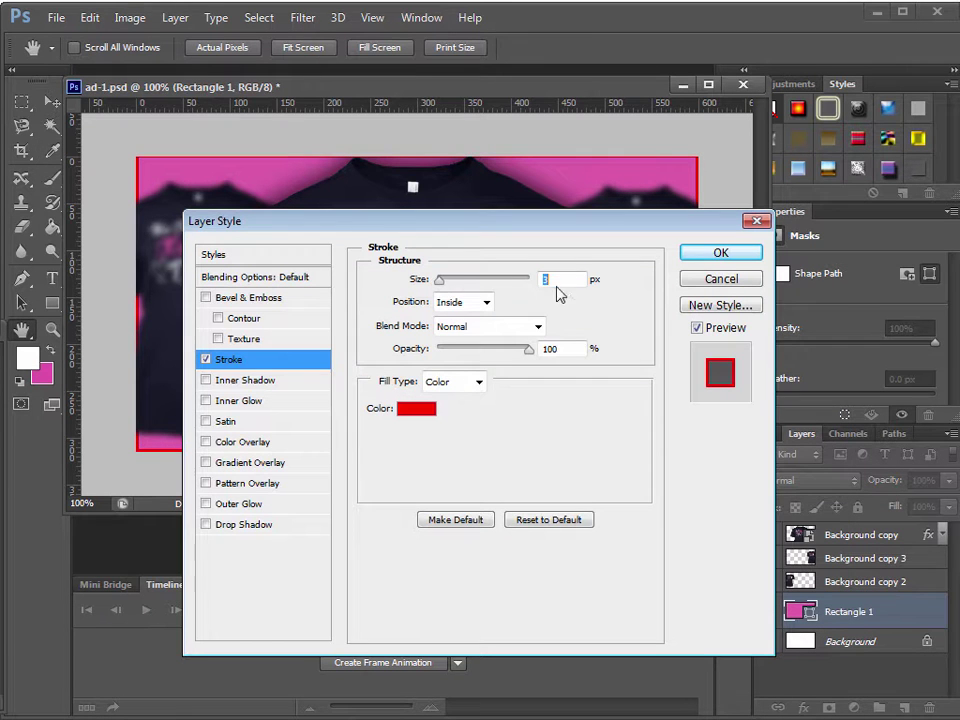
{"action": "key", "text": "Up"}
{"action": "key", "text": "Up"}
{"action": "key", "text": "Up"}
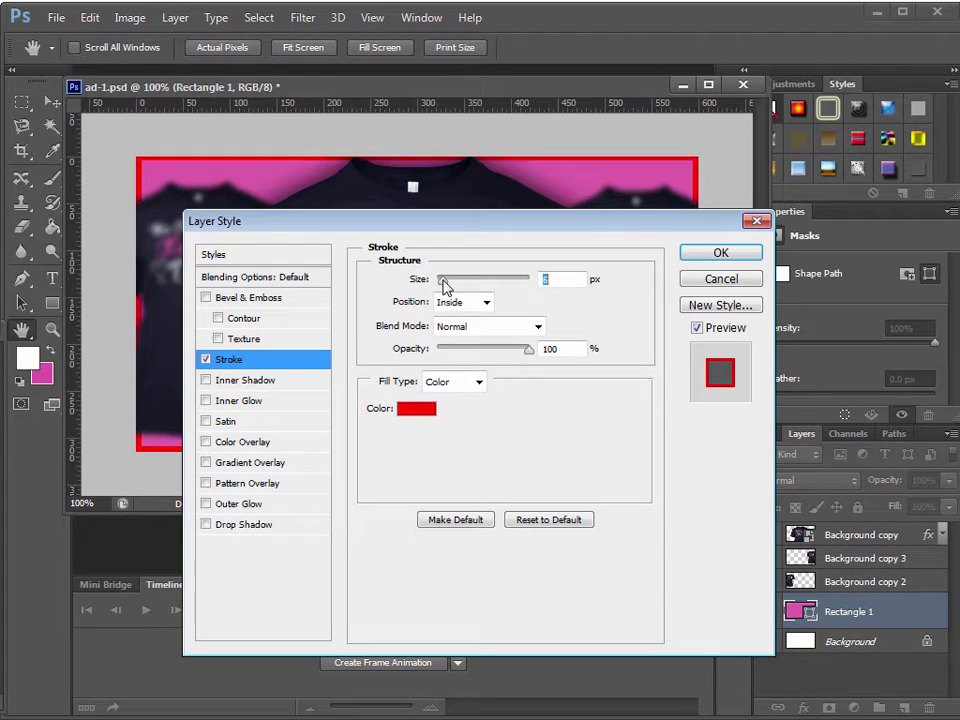
{"action": "left_click_drag", "start_coordinate": [444, 285], "coordinate": [448, 287]}
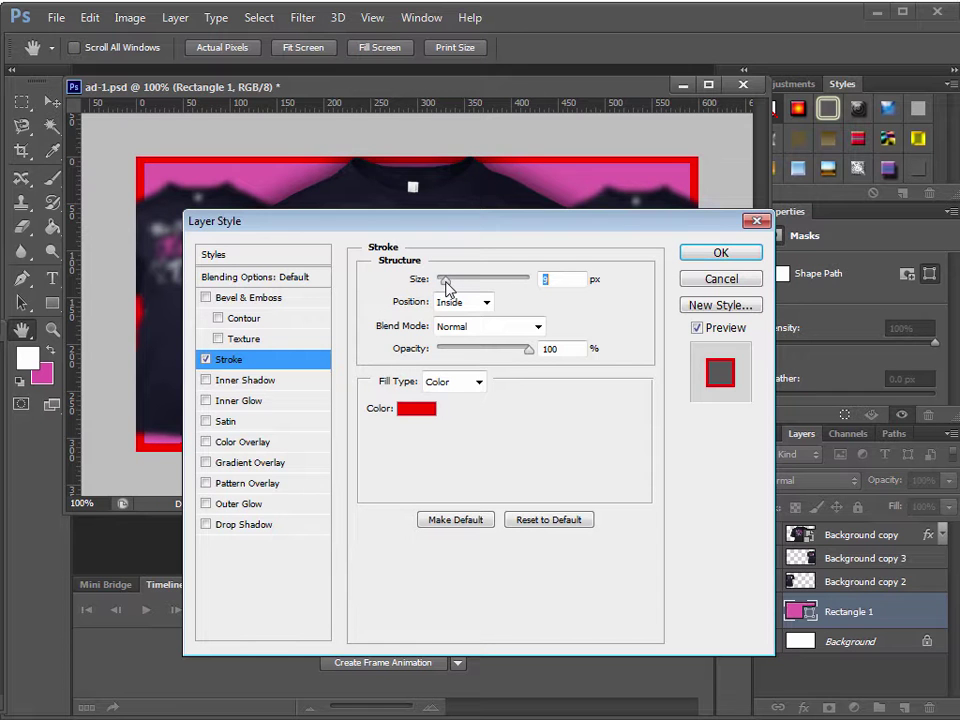
{"action": "left_click", "coordinate": [720, 253]}
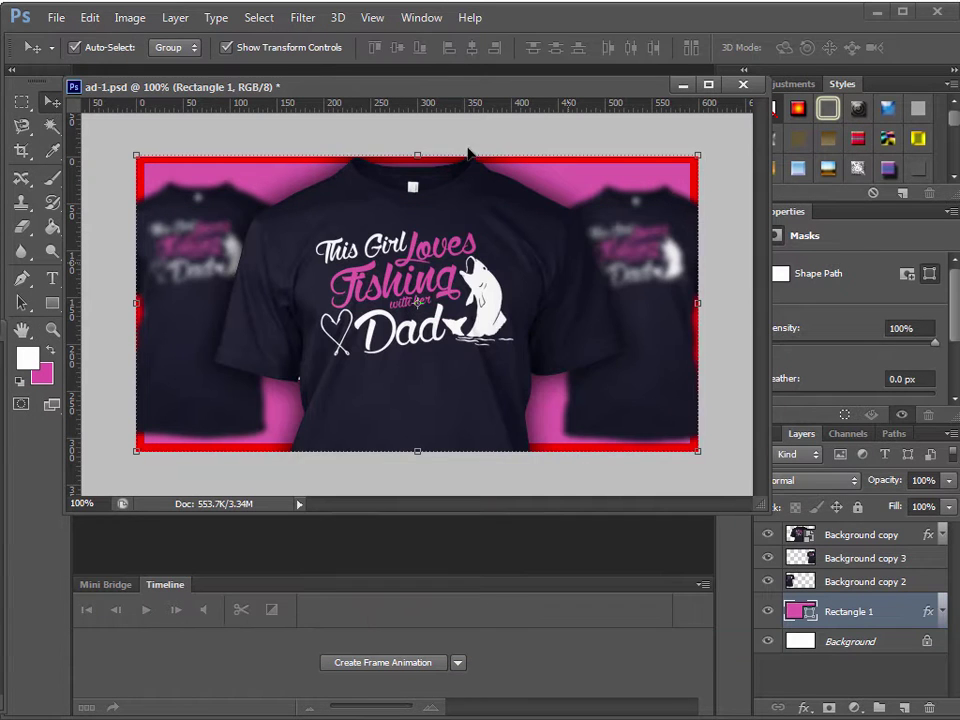
{"action": "left_click_drag", "start_coordinate": [418, 153], "coordinate": [418, 155]}
{"action": "key", "text": "Return"}
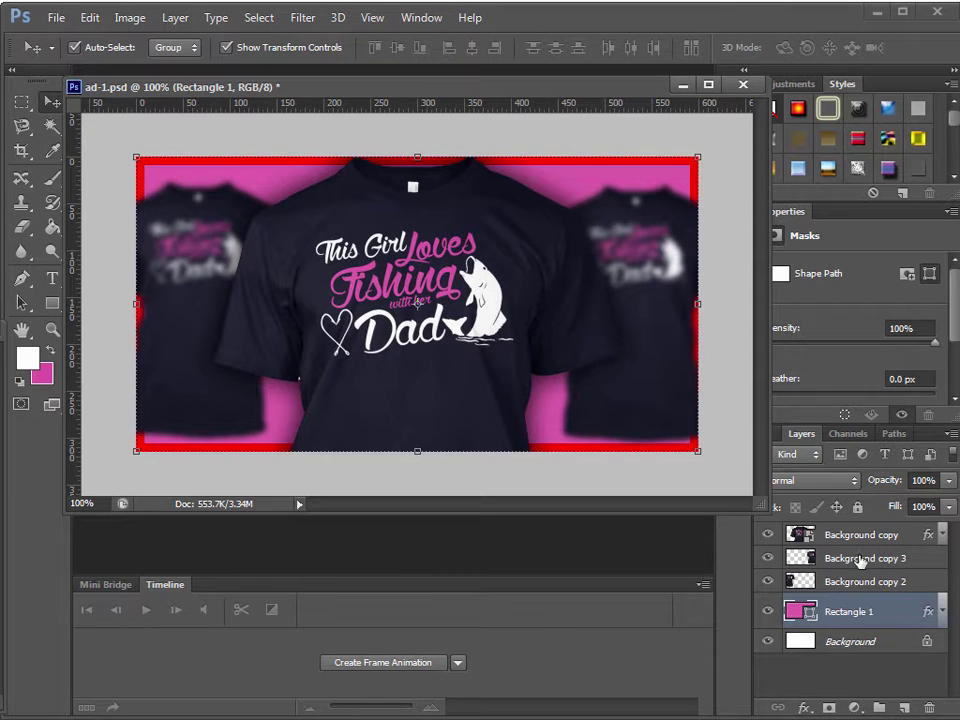
Add an inner shadow with 0 px distance and 14% choke to Rectangle 1.
{"action": "double_click", "coordinate": [906, 617]}
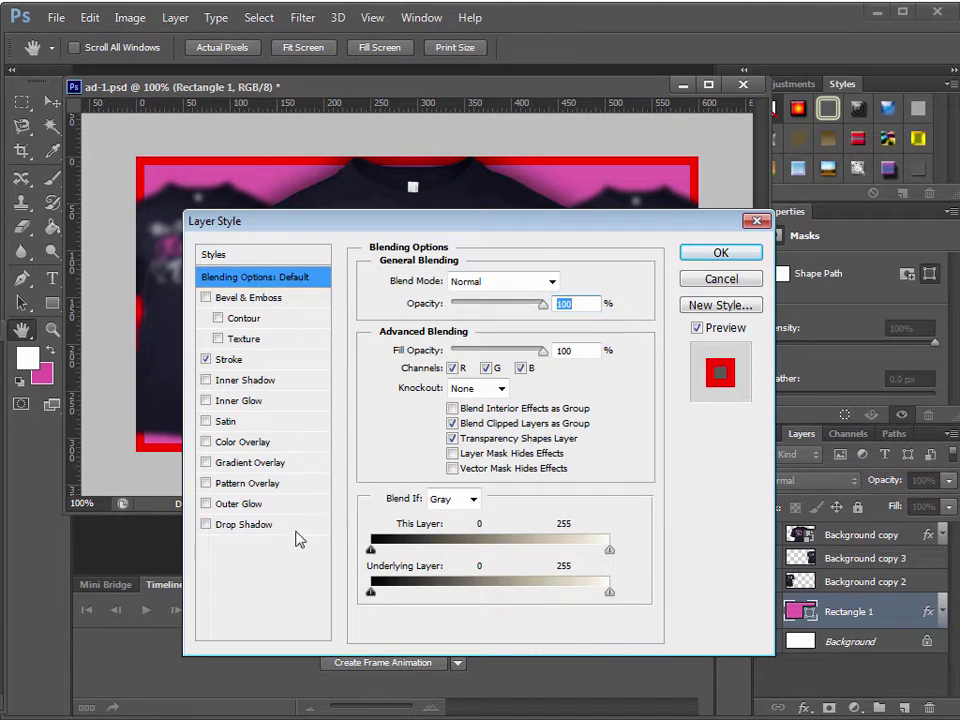
{"action": "left_click", "coordinate": [279, 383]}
{"action": "left_click_drag", "start_coordinate": [480, 231], "coordinate": [480, 342]}
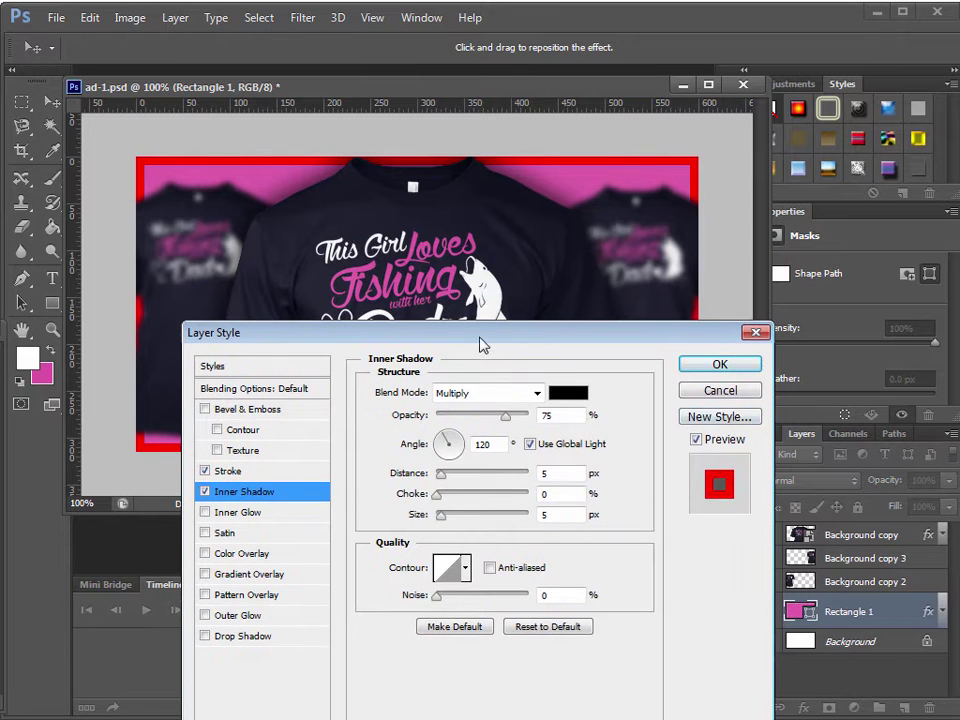
{"action": "left_click_drag", "start_coordinate": [441, 474], "coordinate": [458, 530]}
{"action": "left_click", "coordinate": [444, 496]}
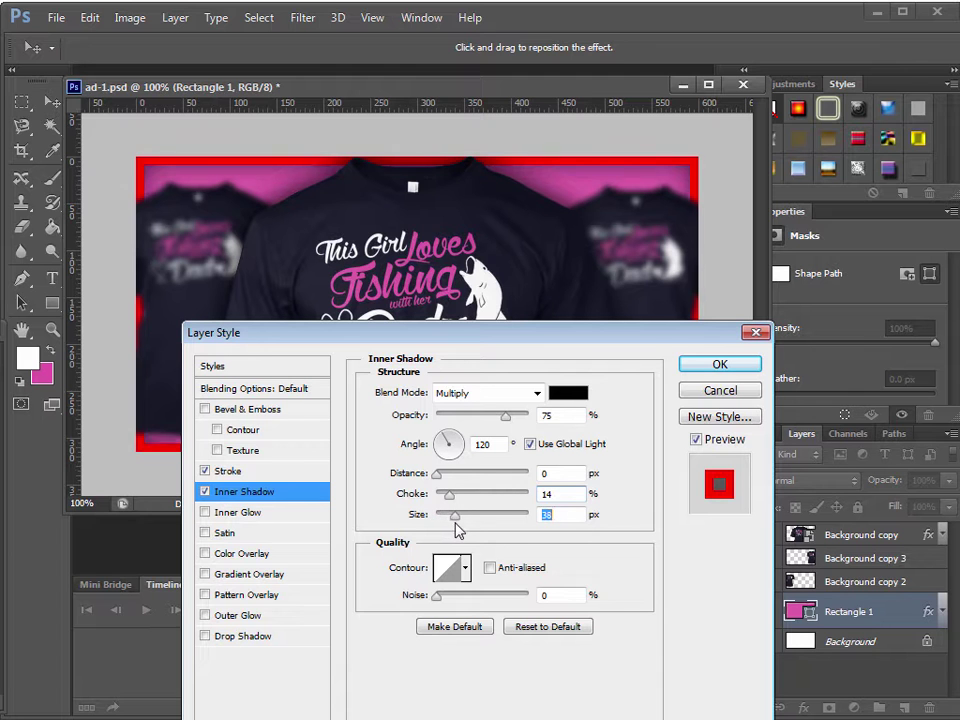
{"action": "left_click", "coordinate": [720, 364]}
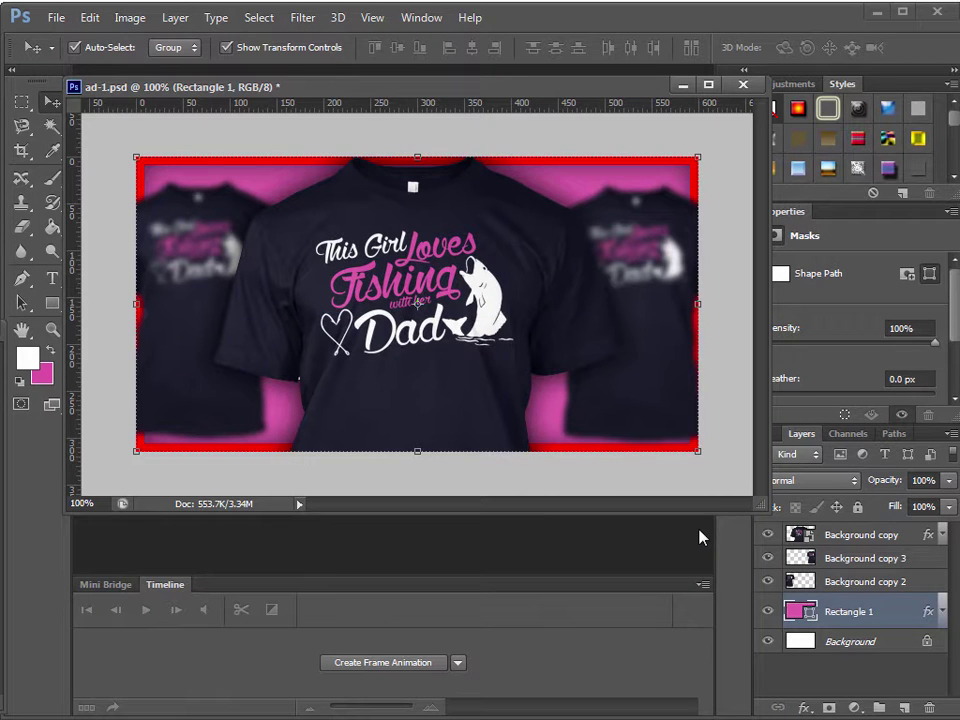
{"action": "left_click", "coordinate": [706, 490]}
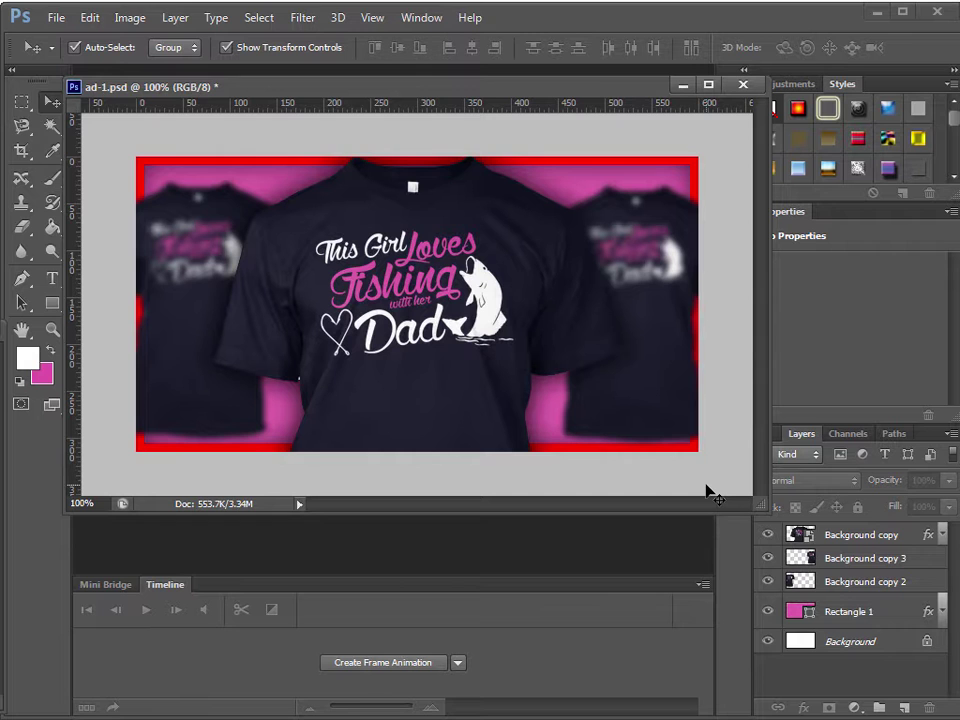
Save ad-1, then remove the stroke and inner shadow from the pink rectangle.
{"action": "key", "text": "ctrl+s"}
{"action": "left_click_drag", "start_coordinate": [538, 94], "coordinate": [463, 99]}
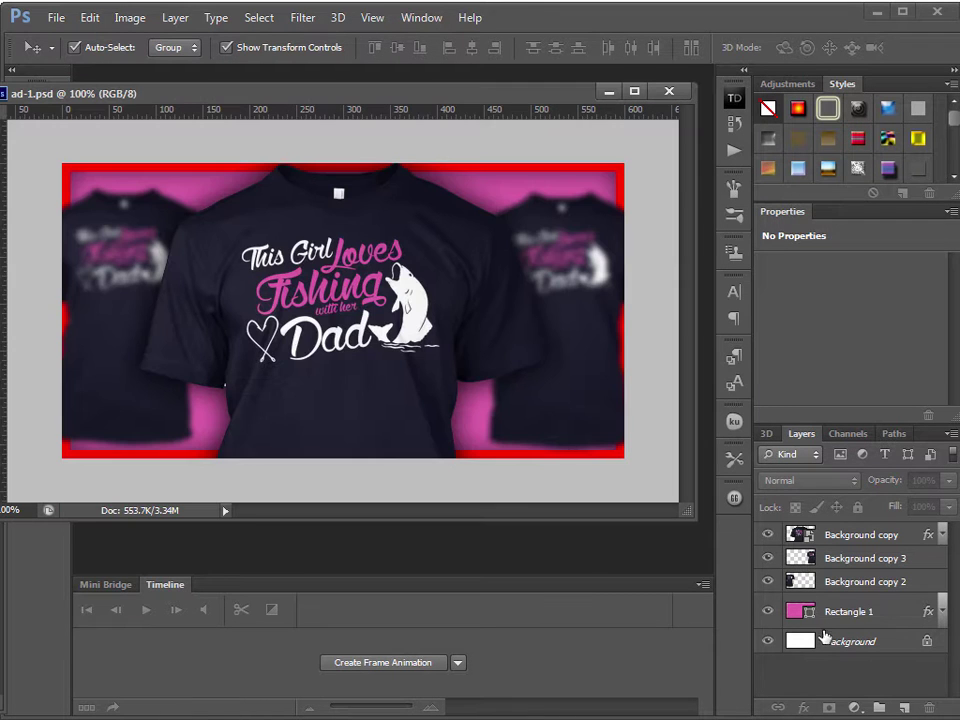
{"action": "left_click", "coordinate": [897, 613]}
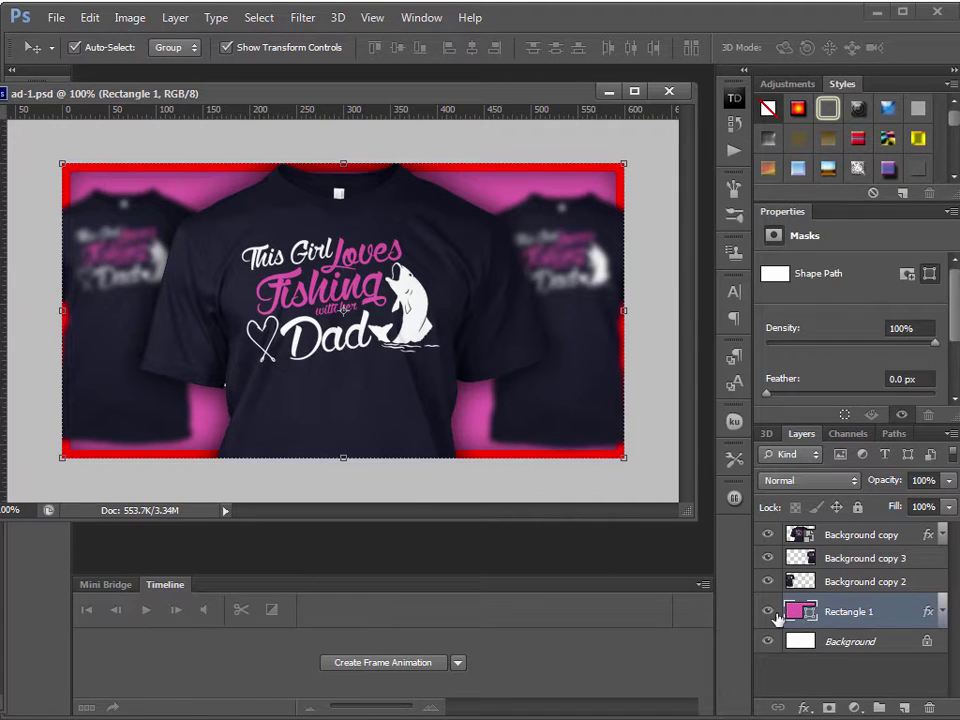
{"action": "double_click", "coordinate": [897, 612]}
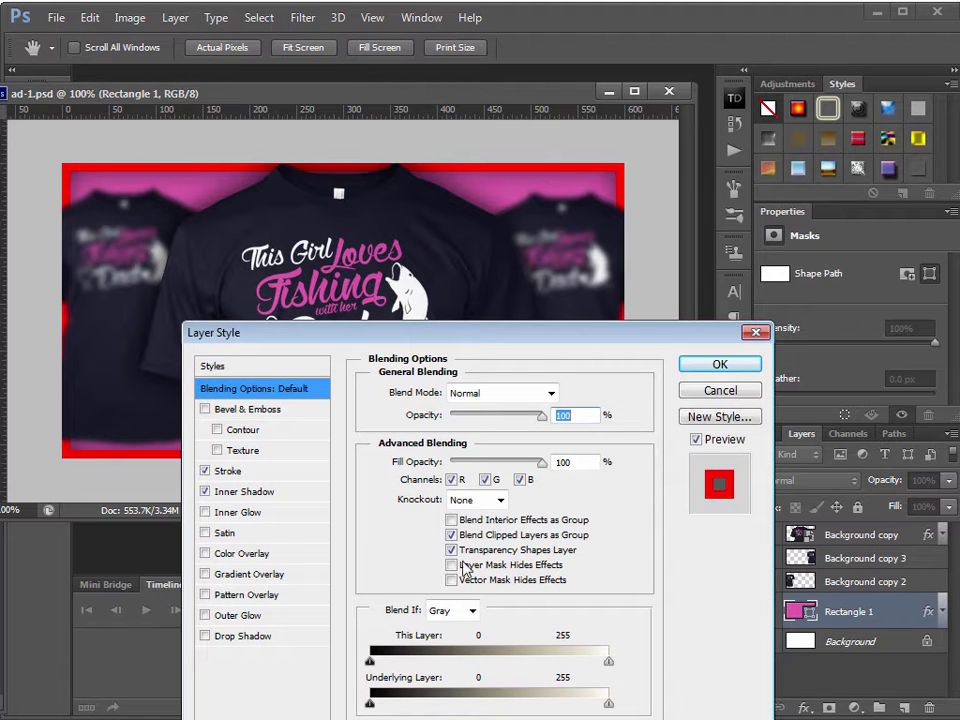
{"action": "left_click", "coordinate": [205, 471]}
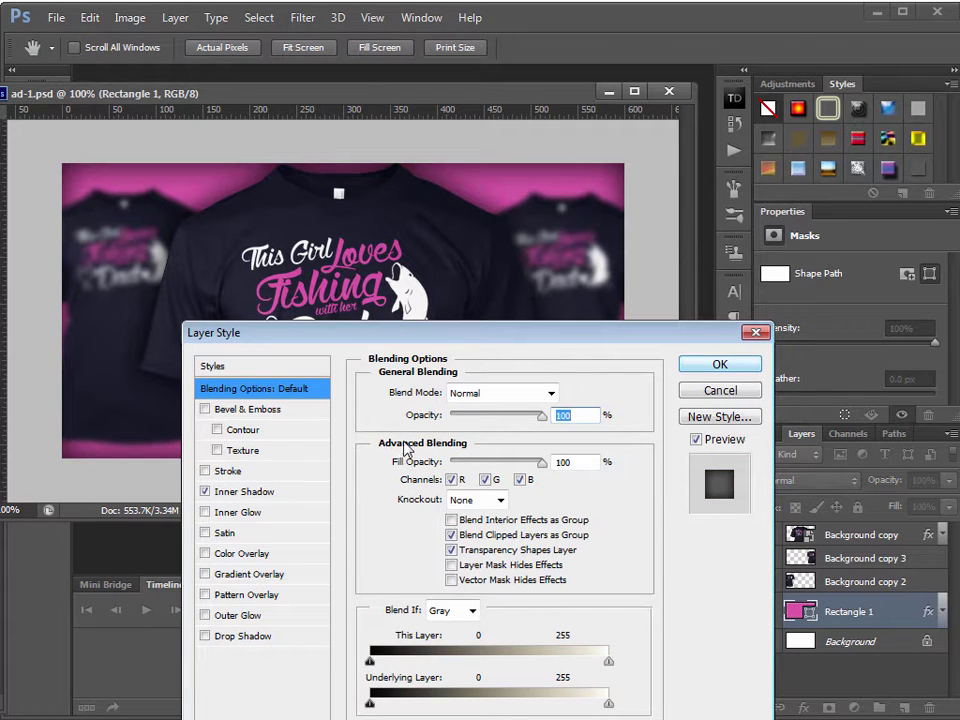
{"action": "left_click", "coordinate": [206, 491]}
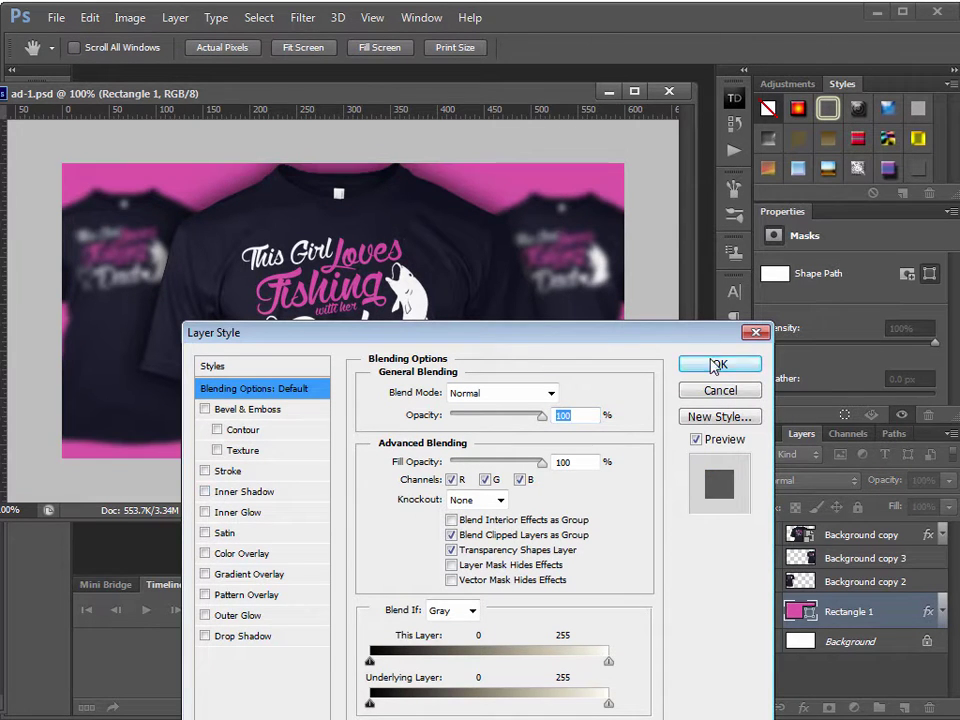
{"action": "left_click", "coordinate": [715, 366]}
Duplicate the rectangle as Rectangle 1 copy and move it above Background copy 3.
{"action": "right_click", "coordinate": [887, 611]}
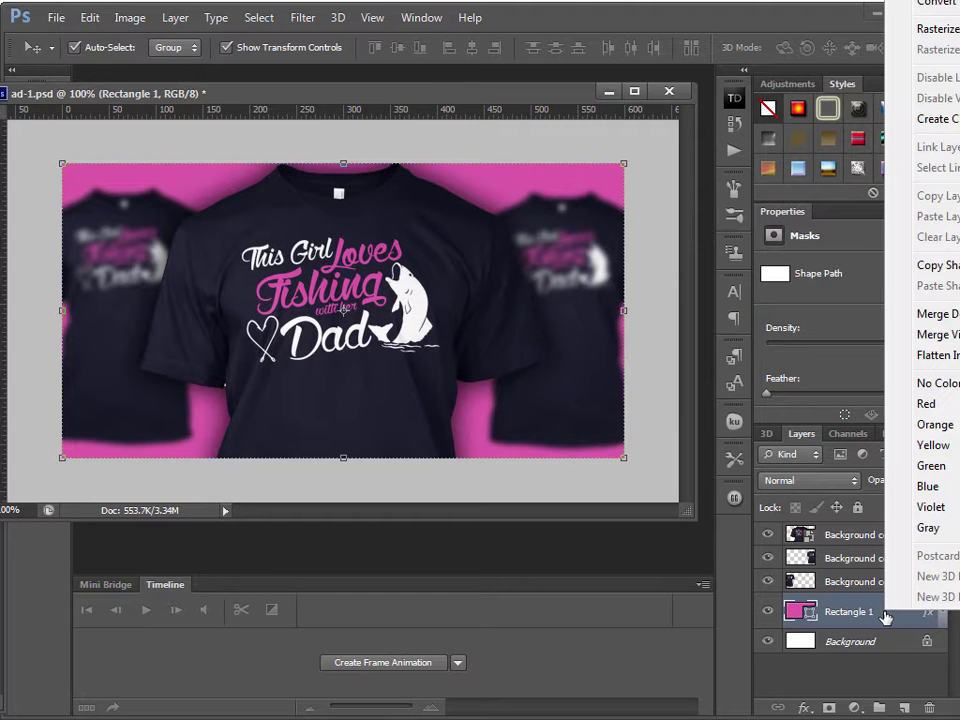
{"action": "left_click", "coordinate": [938, 5]}
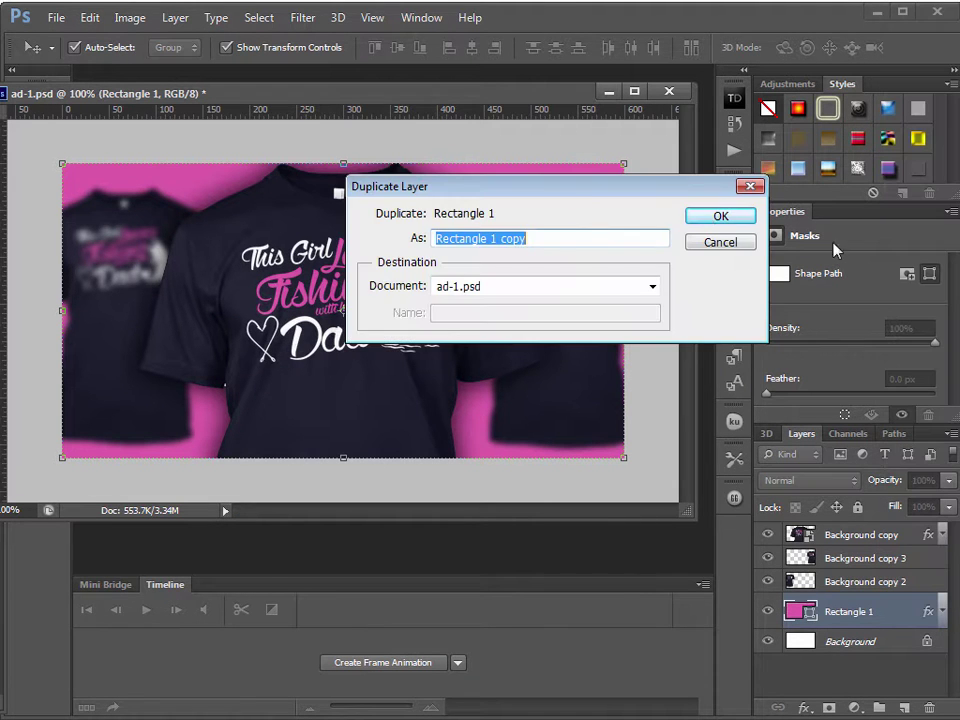
{"action": "left_click", "coordinate": [718, 214]}
{"action": "left_click_drag", "start_coordinate": [900, 624], "coordinate": [900, 556]}
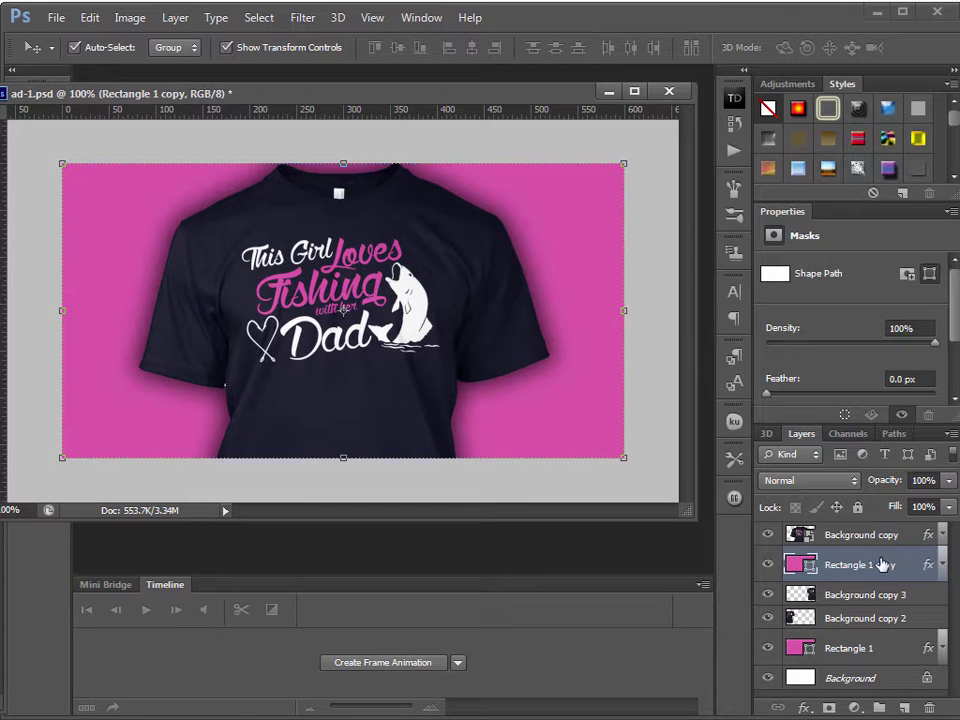
Lower the copy's fill opacity and give it a 9 px red inside stroke and inner shadow.
{"action": "double_click", "coordinate": [905, 557]}
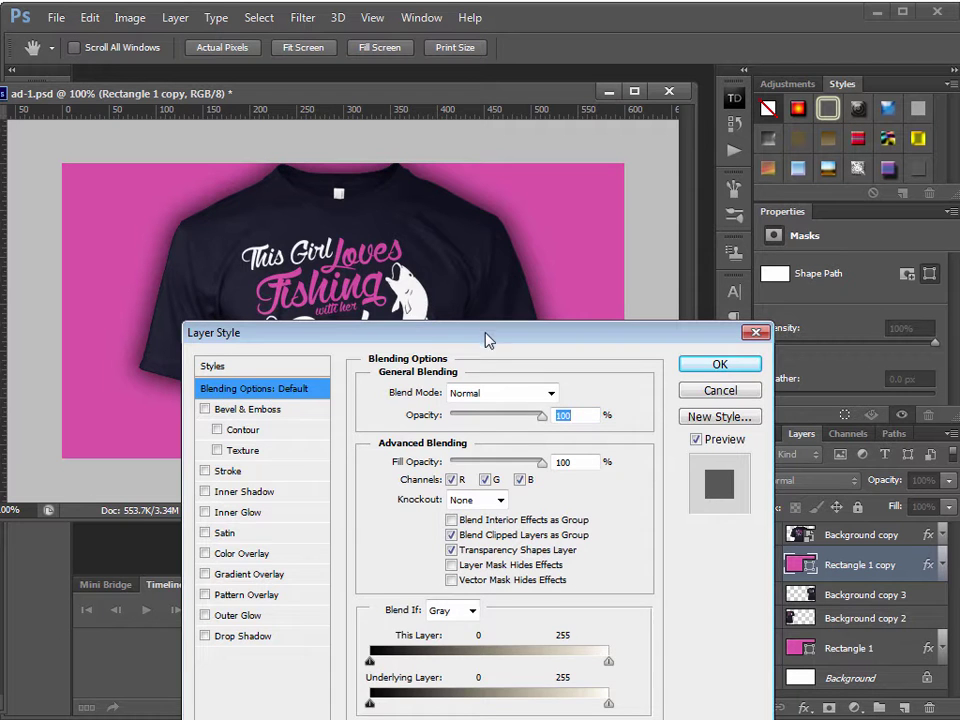
{"action": "left_click_drag", "start_coordinate": [489, 336], "coordinate": [494, 231]}
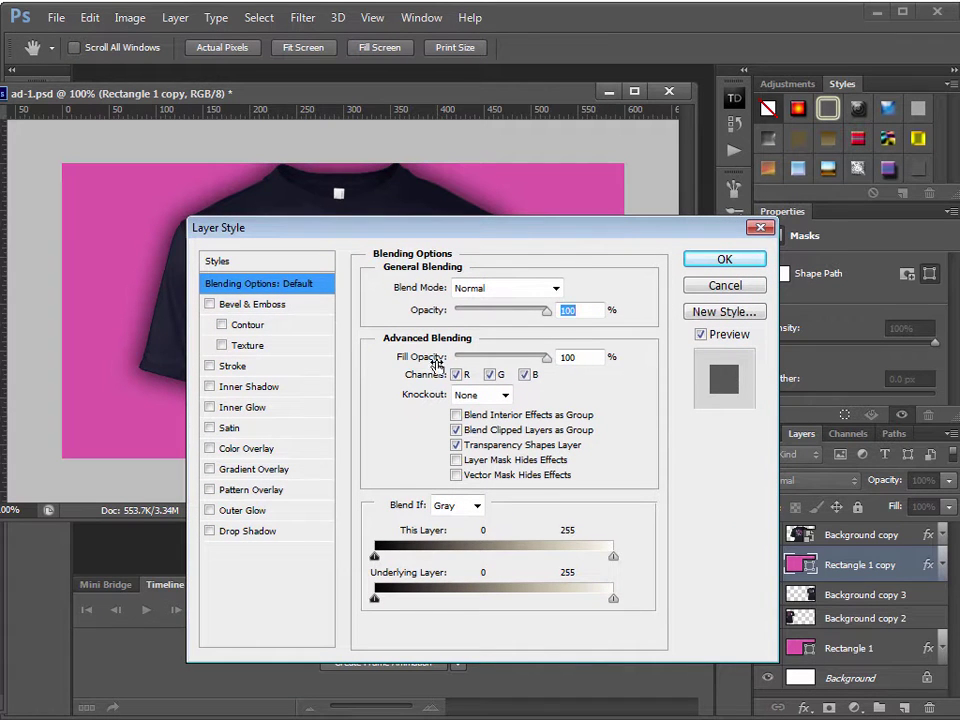
{"action": "left_click_drag", "start_coordinate": [548, 358], "coordinate": [445, 366]}
{"action": "left_click", "coordinate": [250, 368]}
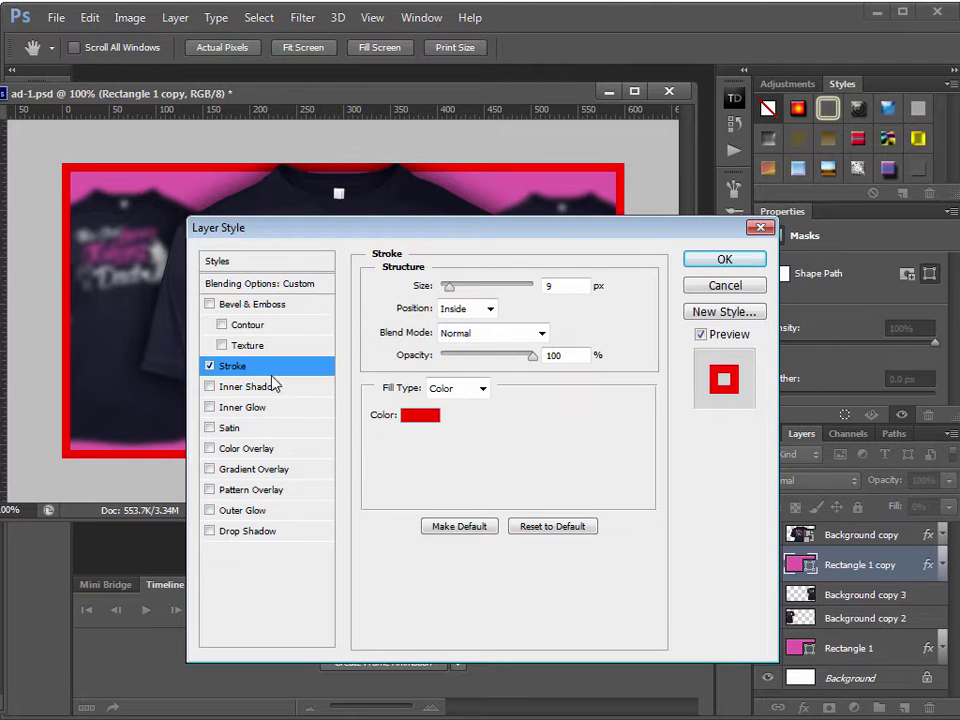
{"action": "left_click", "coordinate": [461, 311]}
{"action": "left_click", "coordinate": [466, 343]}
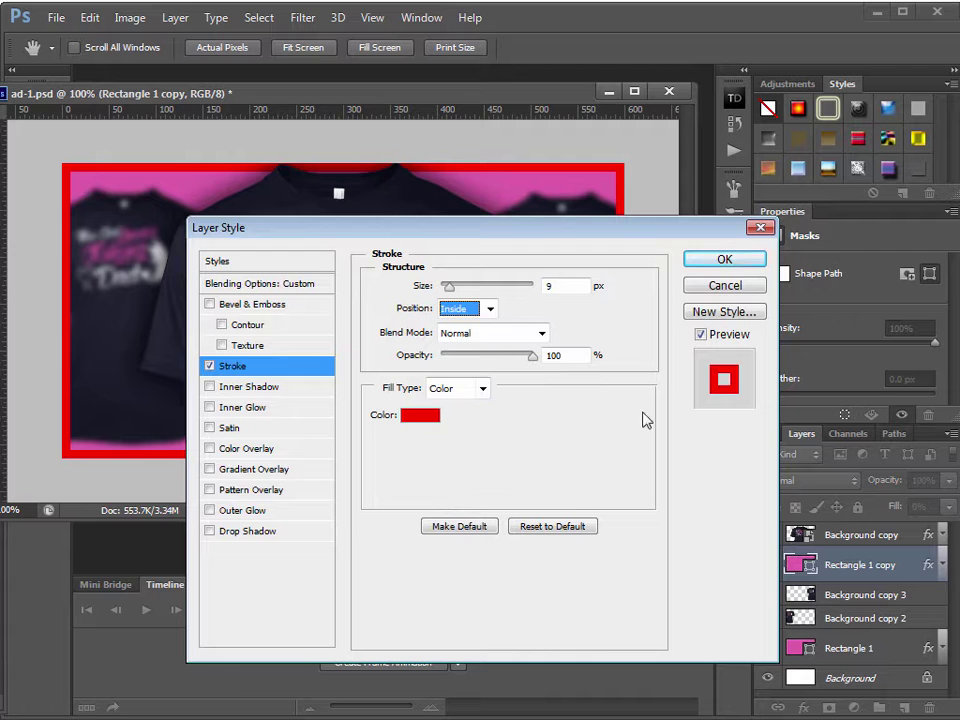
{"action": "left_click", "coordinate": [262, 388]}
{"action": "left_click_drag", "start_coordinate": [468, 240], "coordinate": [466, 406]}
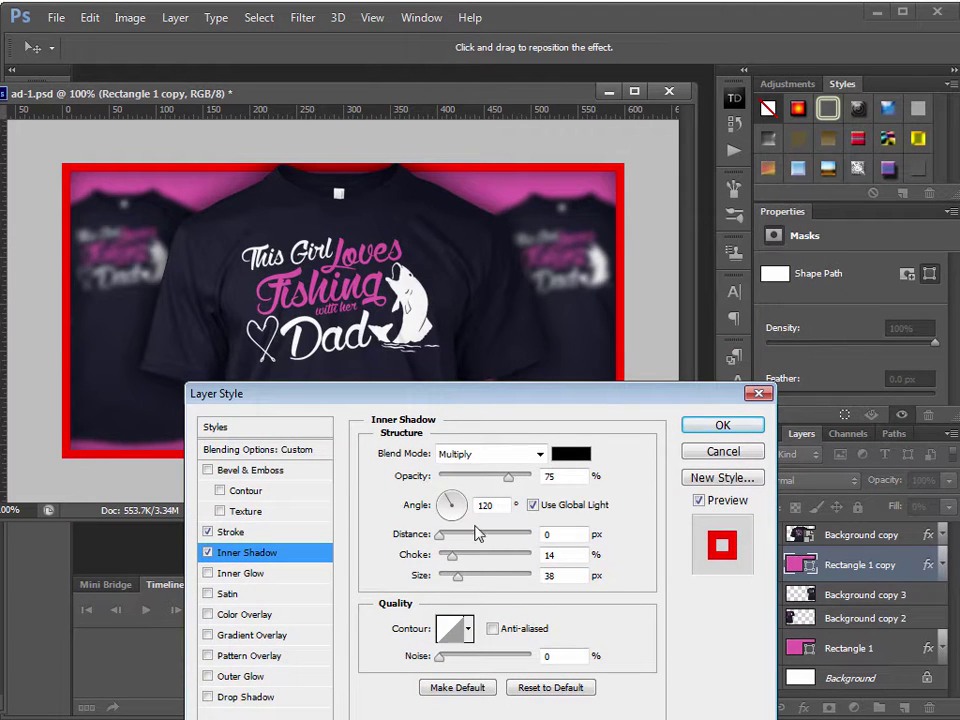
{"action": "left_click", "coordinate": [722, 425]}
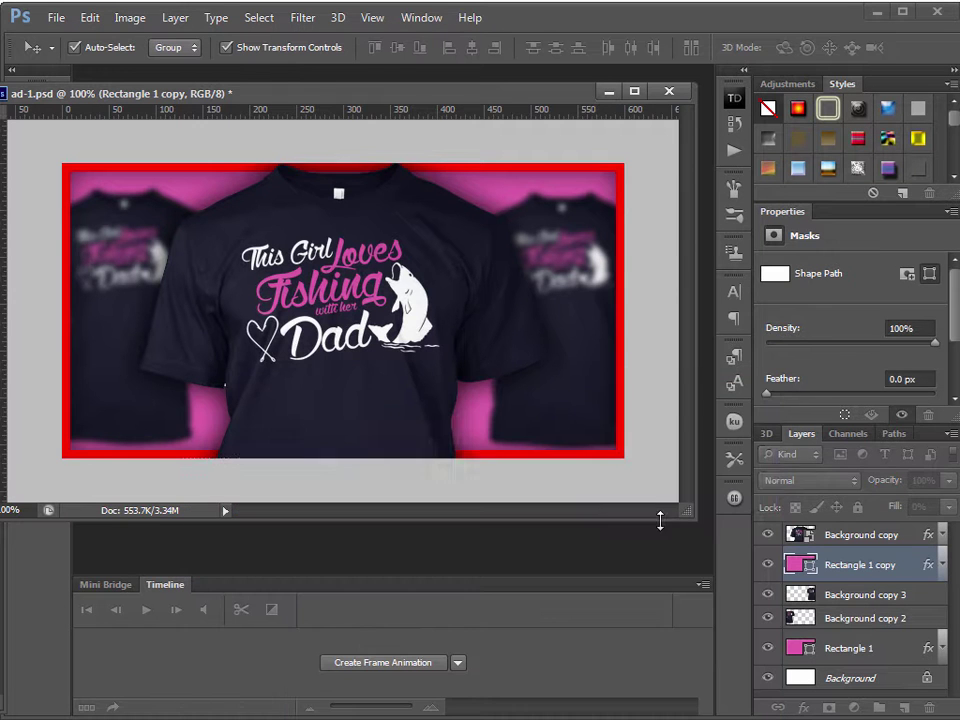
{"action": "left_click", "coordinate": [670, 500]}
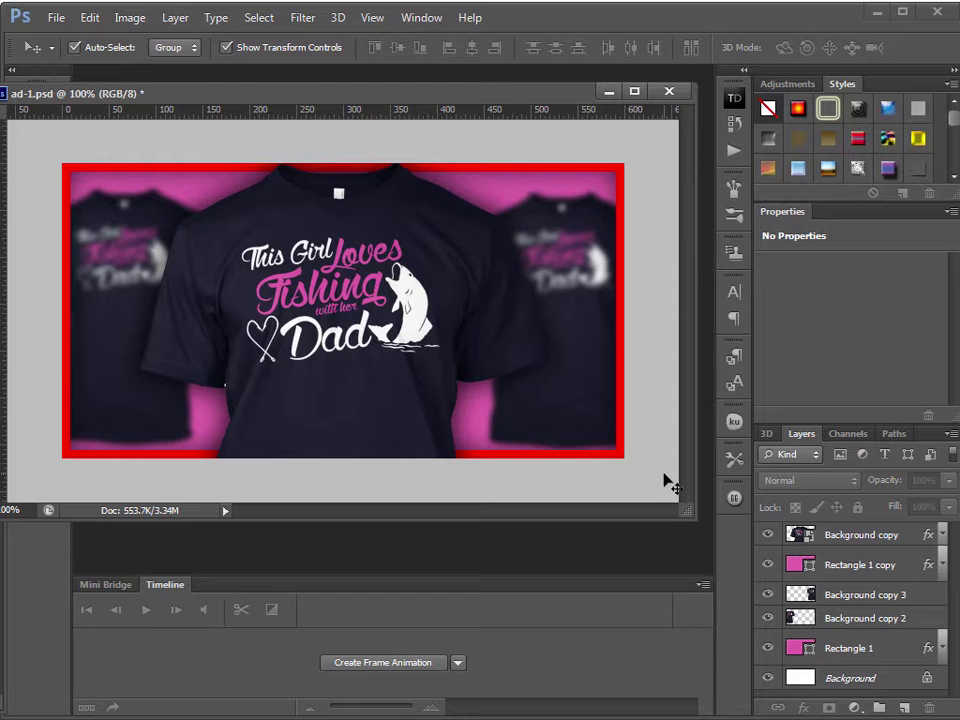
Save the current ad-1.psd, then Save As ad-2.psd to begin the second banner.
{"action": "key", "text": "ctrl+s"}
{"action": "left_click", "coordinate": [56, 17]}
{"action": "key", "text": "shift+ctrl+s"}
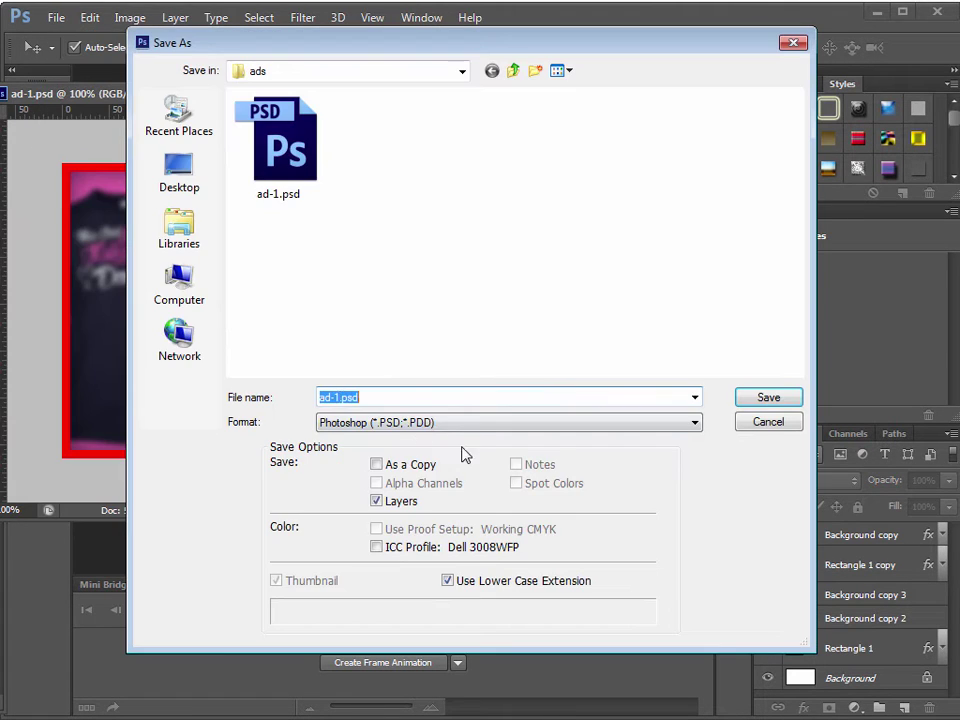
{"action": "left_click", "coordinate": [340, 397]}
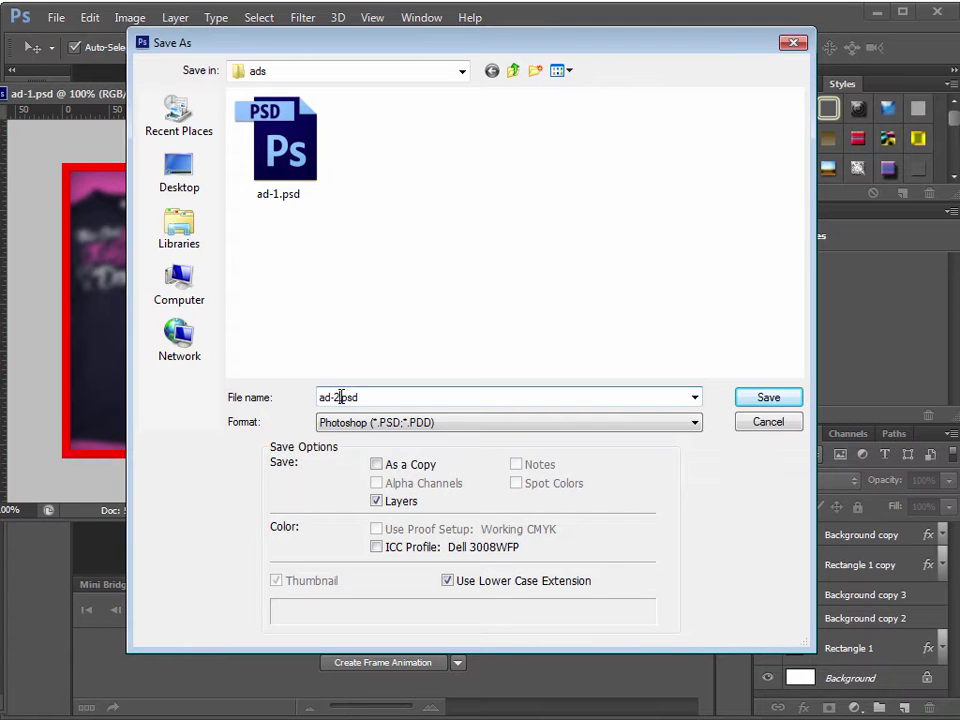
{"action": "key", "text": "Return"}
Hide Rectangle 1 copy, delete both blurred side shirts, and move the big shirt to the left.
{"action": "left_click_drag", "start_coordinate": [441, 290], "coordinate": [317, 293]}
{"action": "left_click", "coordinate": [857, 567]}
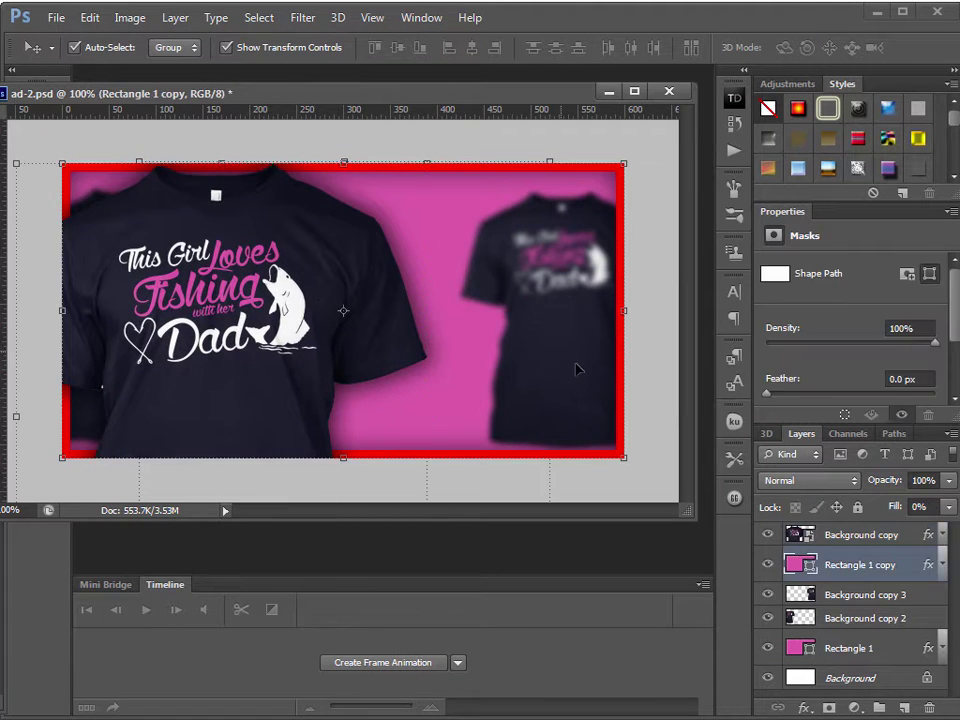
{"action": "left_click", "coordinate": [767, 564]}
{"action": "left_click", "coordinate": [604, 352]}
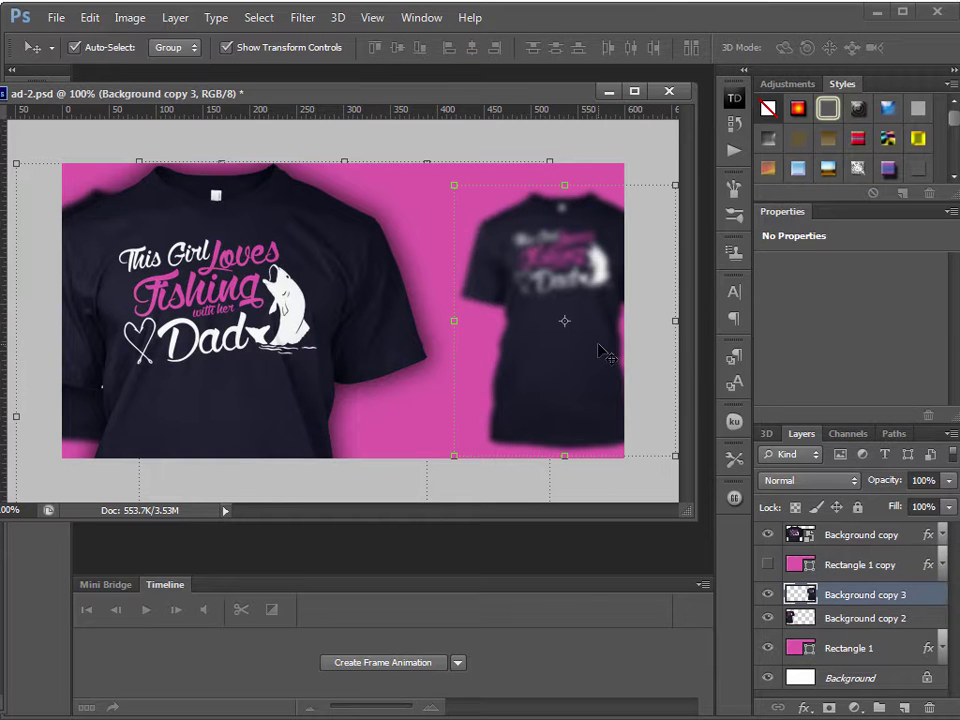
{"action": "key", "text": "Delete"}
{"action": "left_click_drag", "start_coordinate": [264, 217], "coordinate": [455, 300]}
{"action": "left_click", "coordinate": [85, 345]}
{"action": "key", "text": "Delete"}
{"action": "left_click_drag", "start_coordinate": [380, 320], "coordinate": [199, 335]}
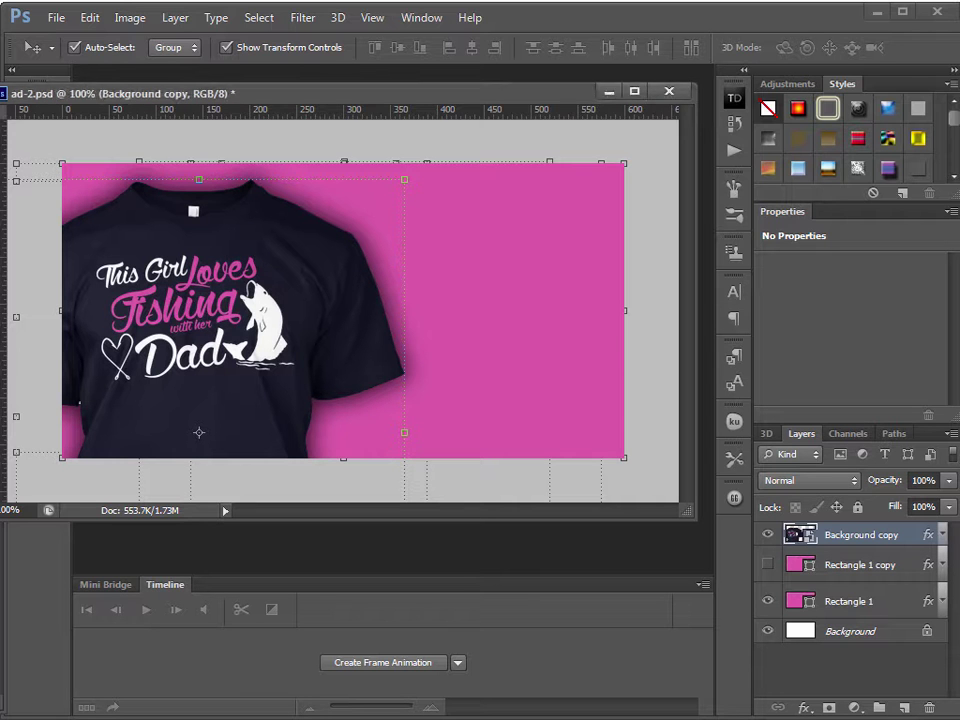
Bring design-1.psd forward, enlarge its window and position it near the top of the workspace.
{"action": "key", "text": "ctrl+Tab"}
{"action": "left_click", "coordinate": [378, 153]}
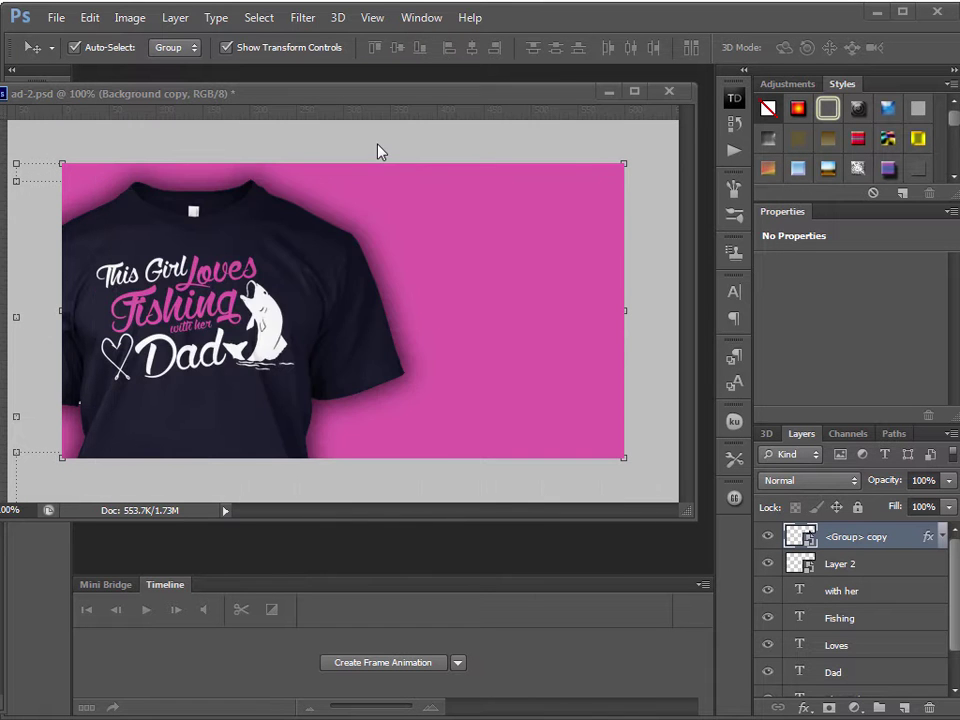
{"action": "key", "text": "ctrl+Tab"}
{"action": "left_click_drag", "start_coordinate": [598, 495], "coordinate": [698, 634]}
{"action": "left_click_drag", "start_coordinate": [437, 155], "coordinate": [312, 529]}
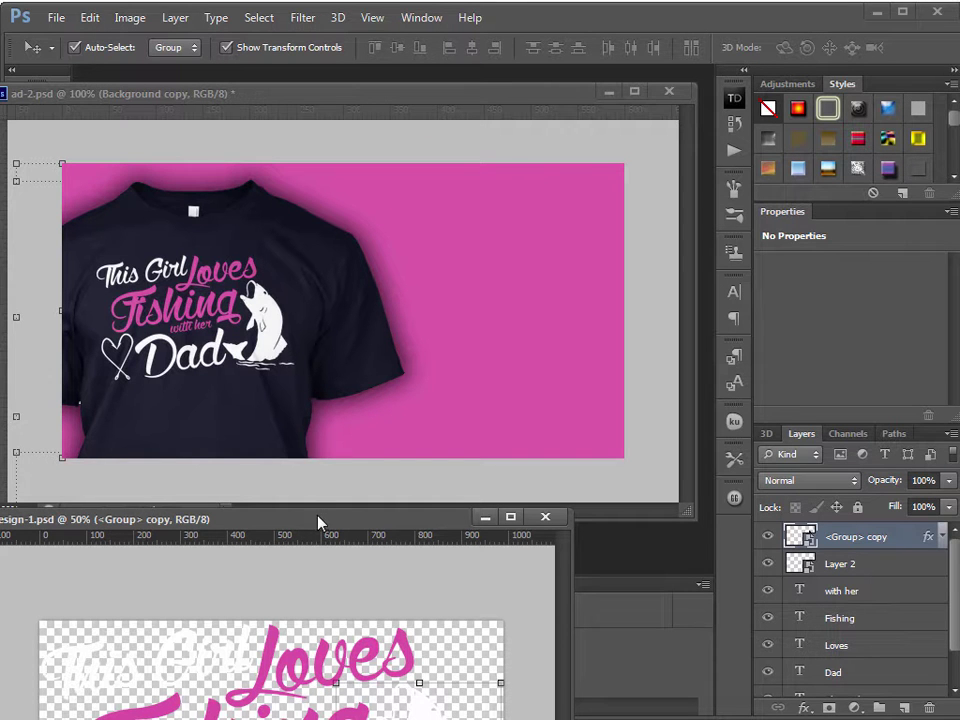
{"action": "left_click_drag", "start_coordinate": [317, 521], "coordinate": [315, 455]}
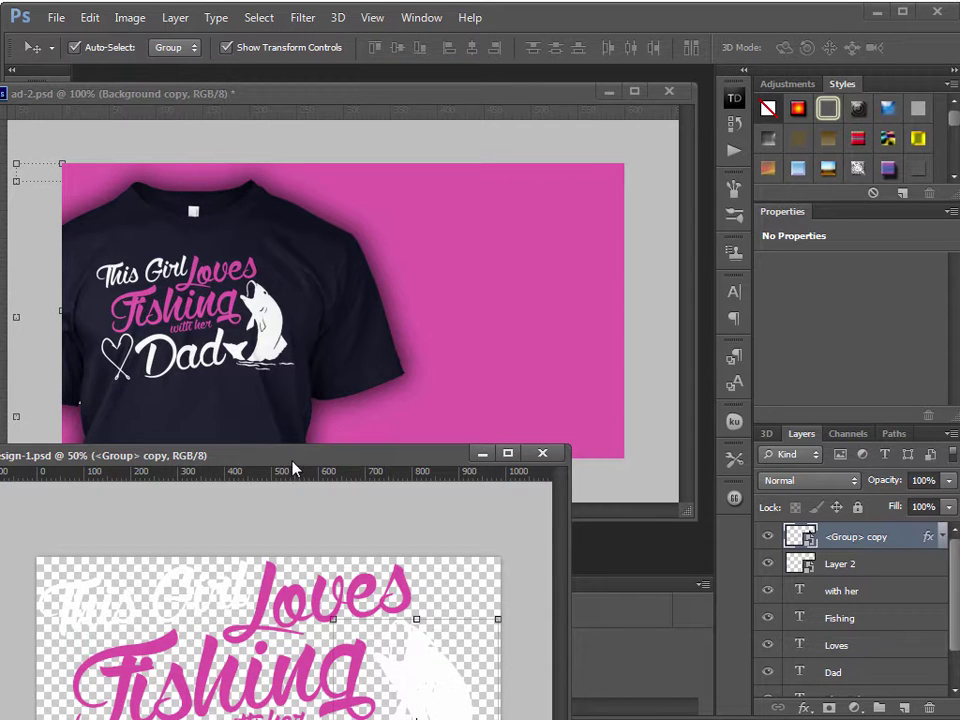
{"action": "left_click_drag", "start_coordinate": [293, 456], "coordinate": [316, 125]}
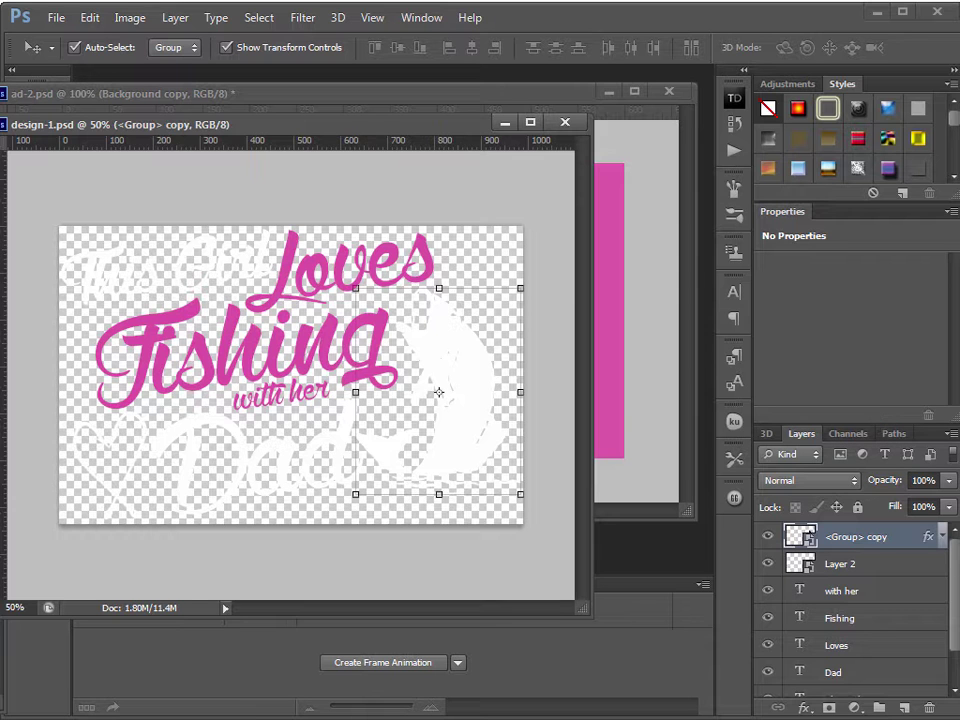
Close Properties, duplicate the <Group> copy through This Girl layers, and merge the copies with Ctrl+E.
{"action": "left_click", "coordinate": [952, 212]}
{"action": "left_click", "coordinate": [905, 240]}
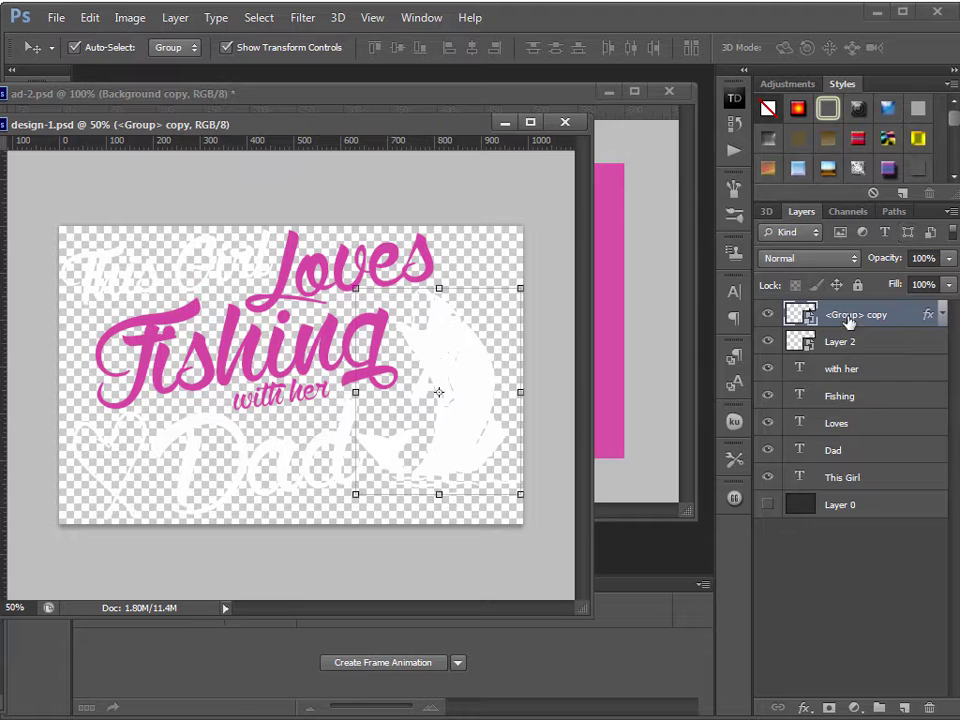
{"action": "left_click", "coordinate": [868, 480], "text": "shift"}
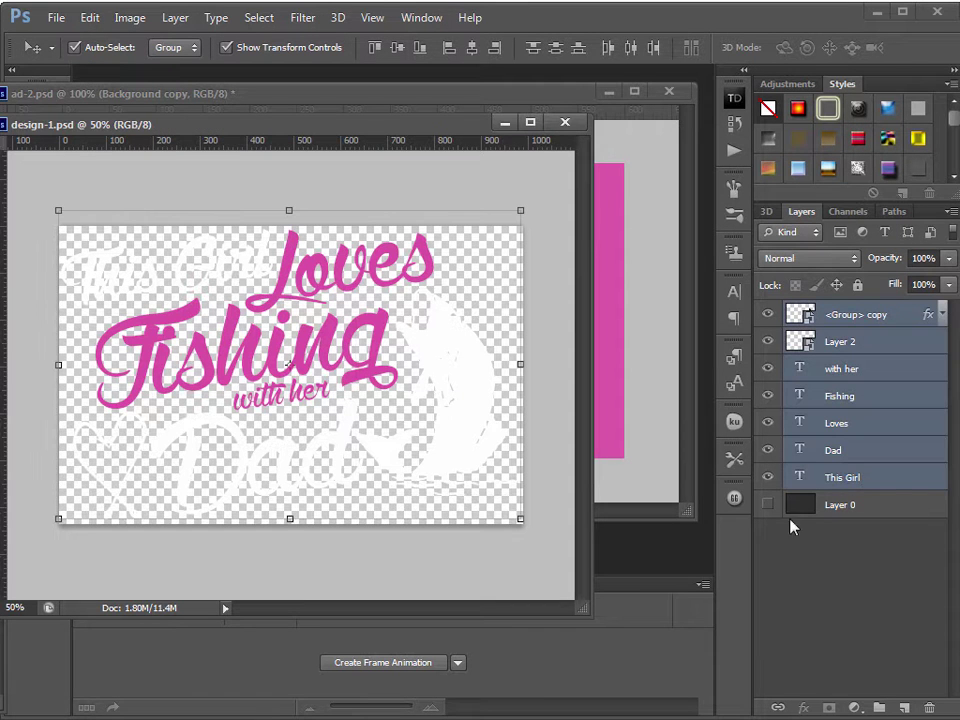
{"action": "right_click", "coordinate": [885, 485]}
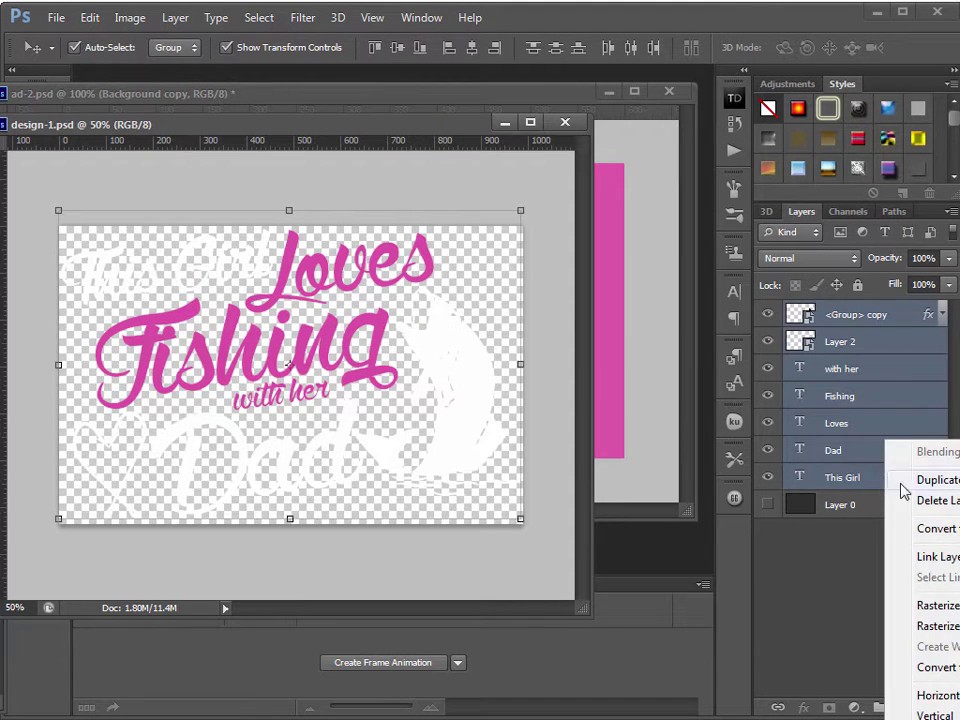
{"action": "left_click", "coordinate": [936, 480]}
{"action": "left_click", "coordinate": [720, 216]}
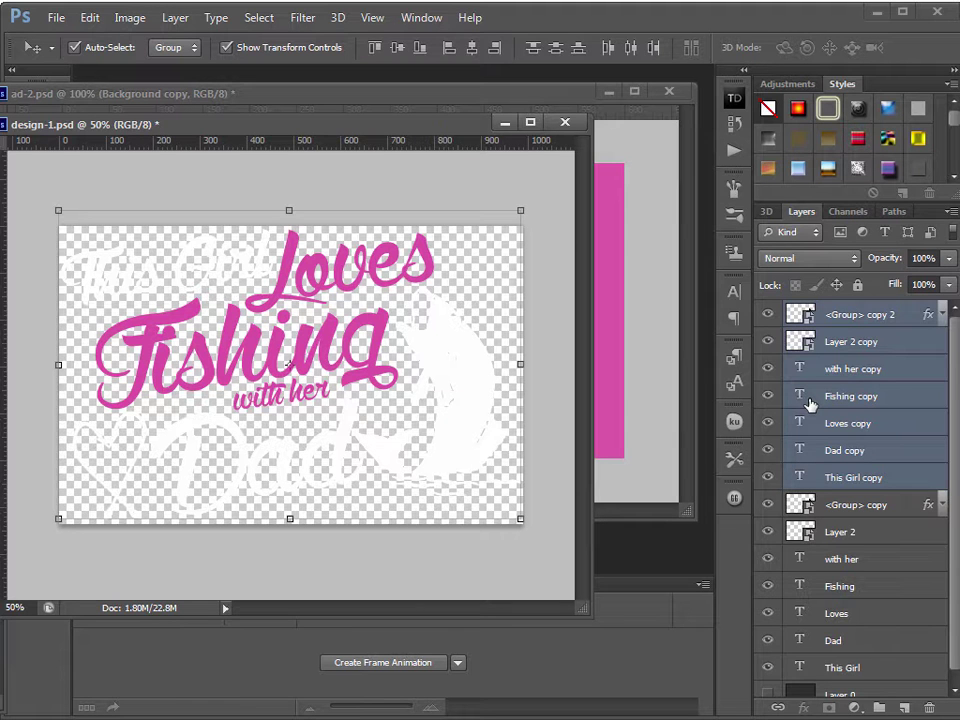
{"action": "key", "text": "ctrl+e"}
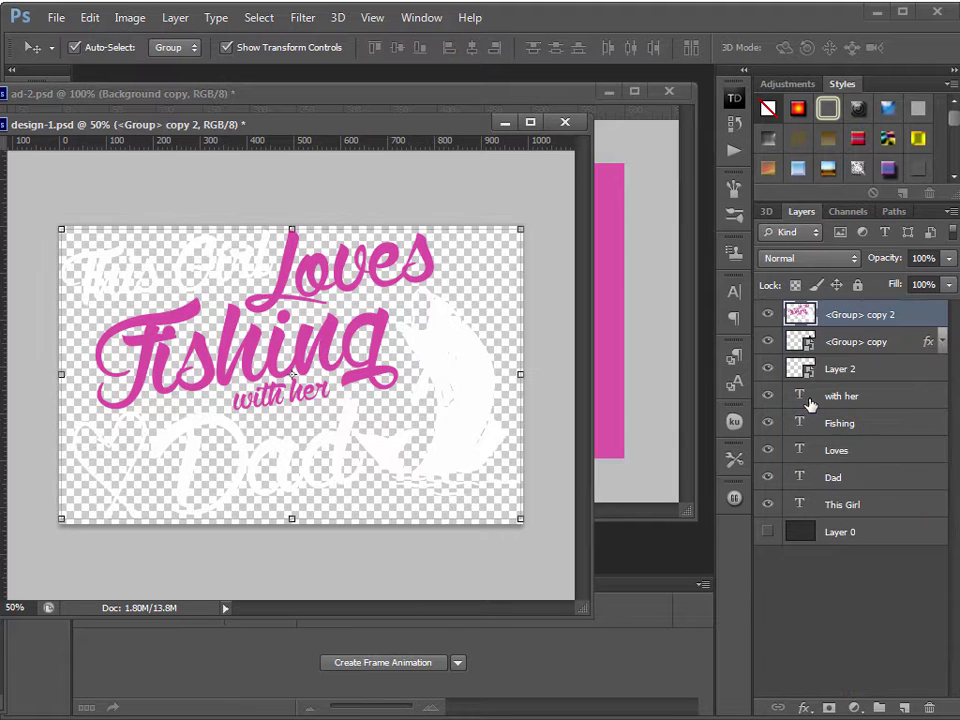
Give <Group> copy 2 a white Color Overlay and convert it to a smart object.
{"action": "double_click", "coordinate": [914, 323]}
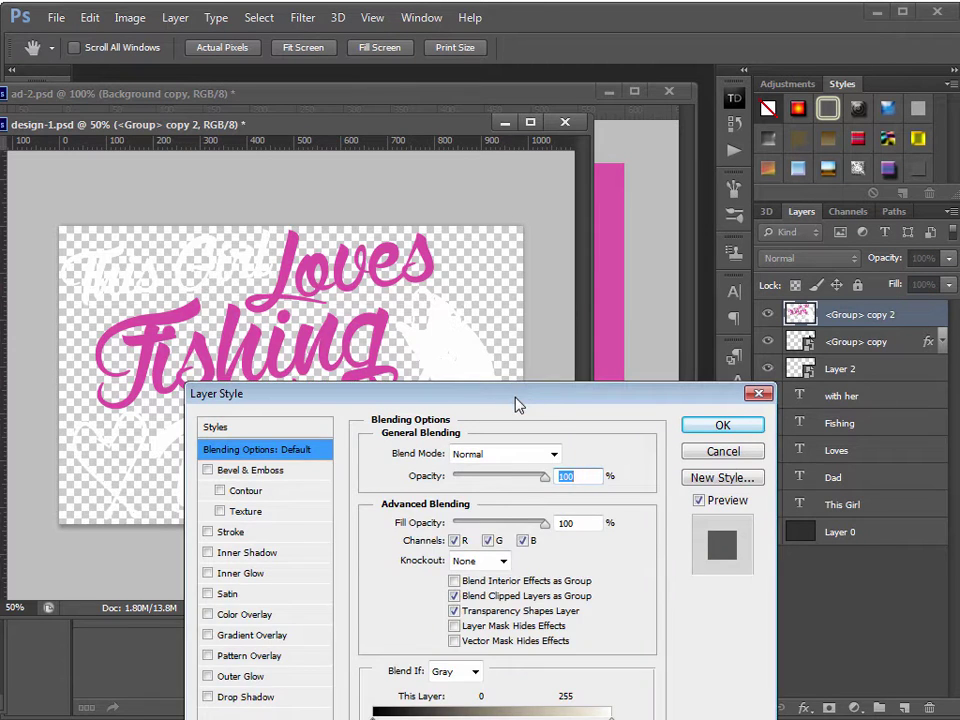
{"action": "left_click", "coordinate": [270, 450]}
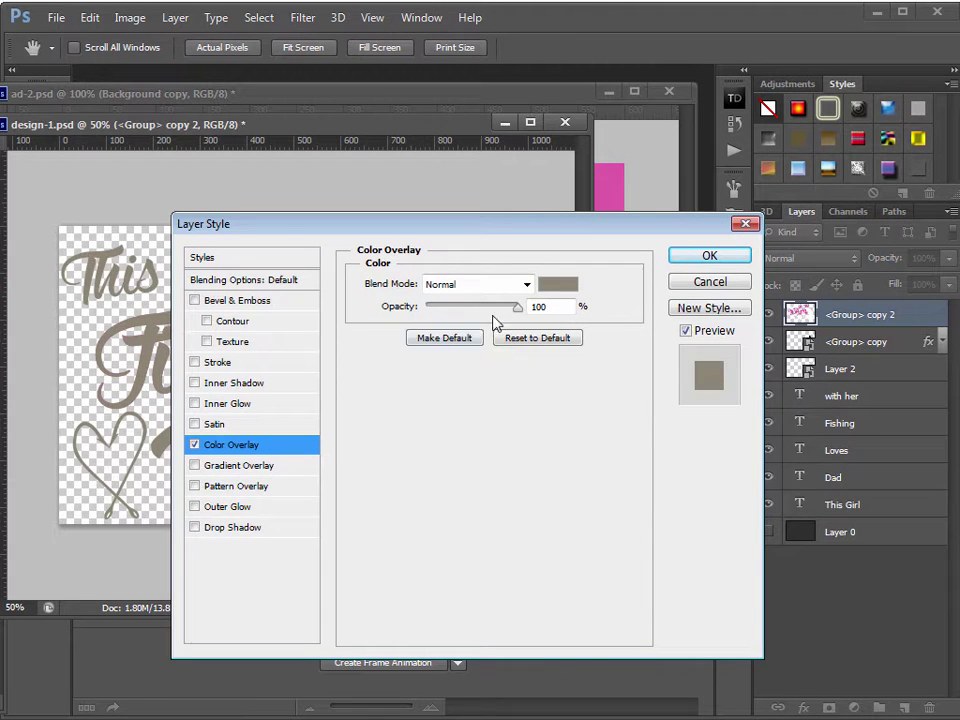
{"action": "left_click", "coordinate": [562, 281]}
{"action": "left_click", "coordinate": [752, 313]}
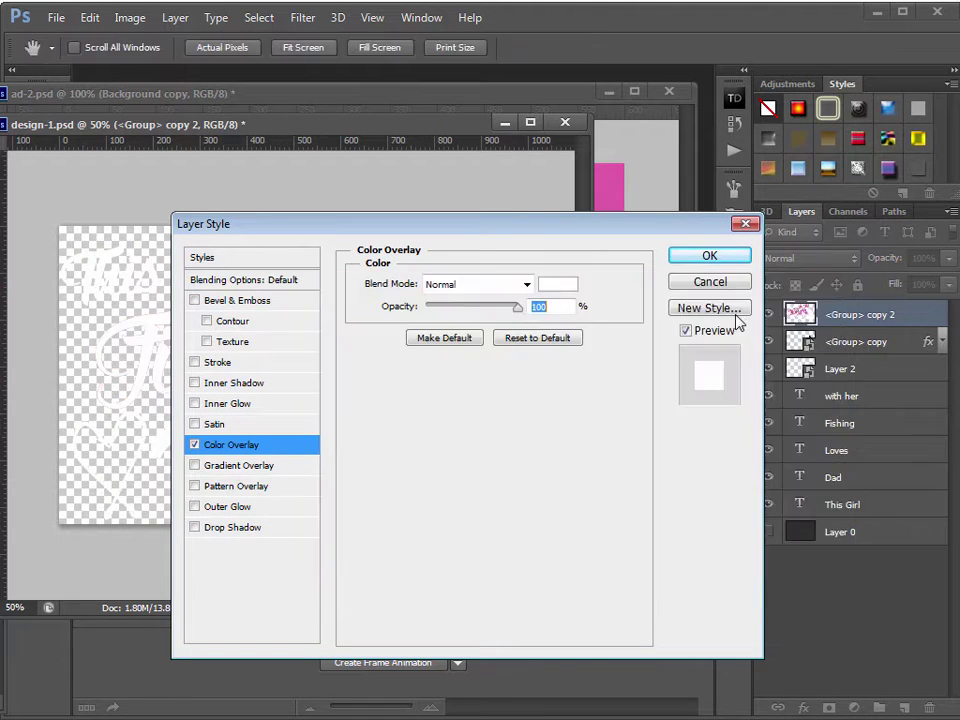
{"action": "left_click", "coordinate": [709, 255]}
{"action": "right_click", "coordinate": [897, 324]}
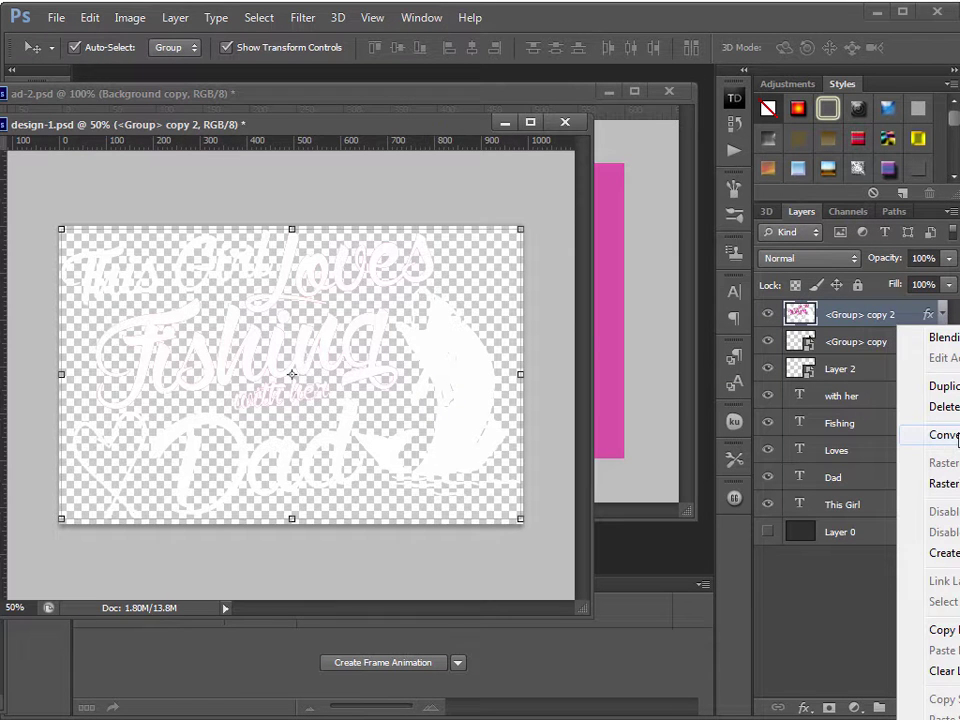
{"action": "left_click", "coordinate": [945, 435]}
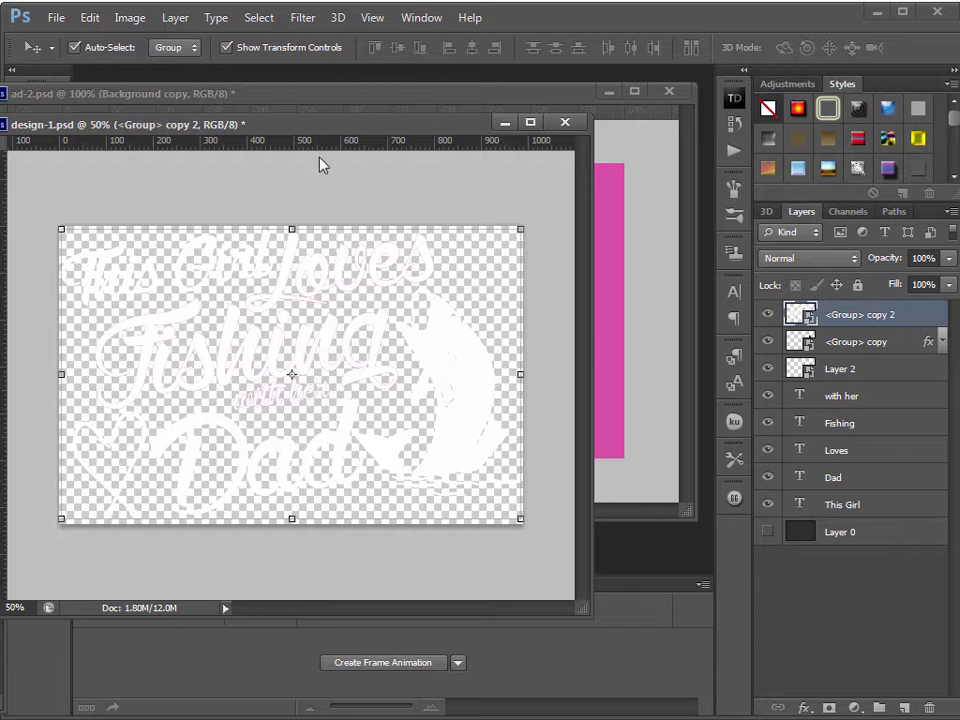
Drag the white <Group> copy 2 design onto ad-2, scale it to about 31%, and place it right of the shirt.
{"action": "left_click_drag", "start_coordinate": [425, 128], "coordinate": [268, 171]}
{"action": "left_click_drag", "start_coordinate": [315, 413], "coordinate": [560, 346]}
{"action": "left_click_drag", "start_coordinate": [267, 432], "coordinate": [381, 486]}
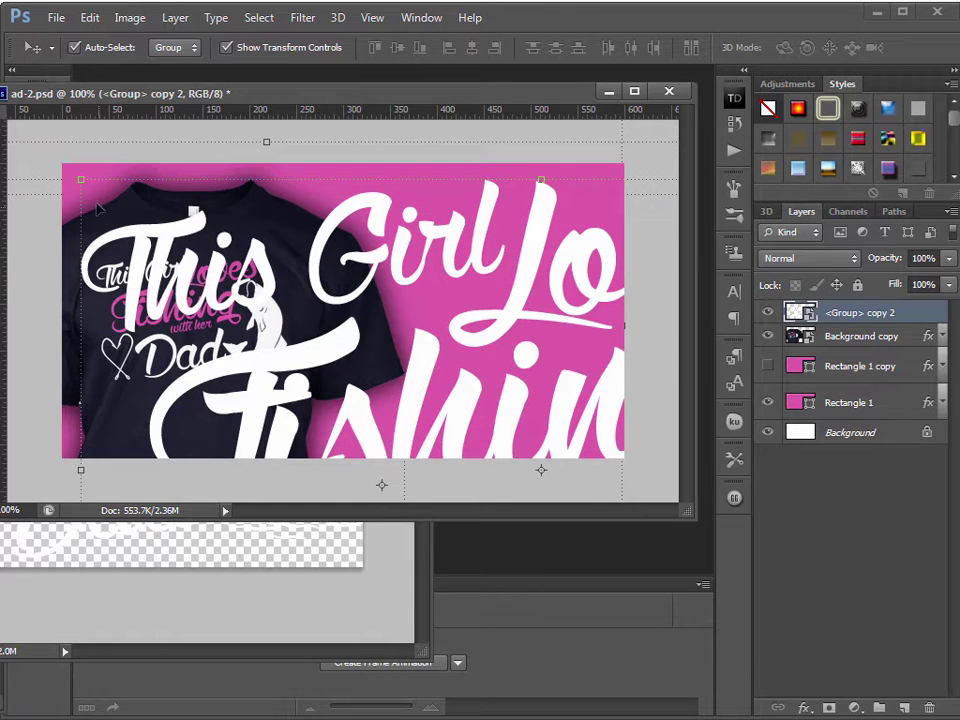
{"action": "left_click_drag", "start_coordinate": [80, 180], "coordinate": [446, 411]}
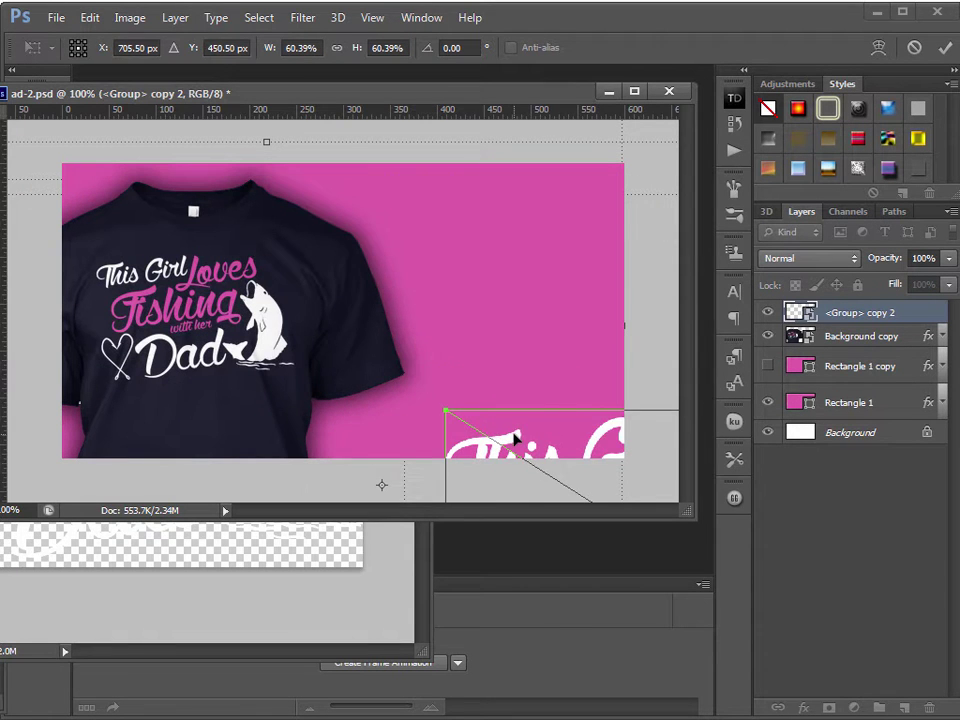
{"action": "left_click_drag", "start_coordinate": [510, 432], "coordinate": [369, 292]}
{"action": "left_click_drag", "start_coordinate": [299, 189], "coordinate": [418, 263]}
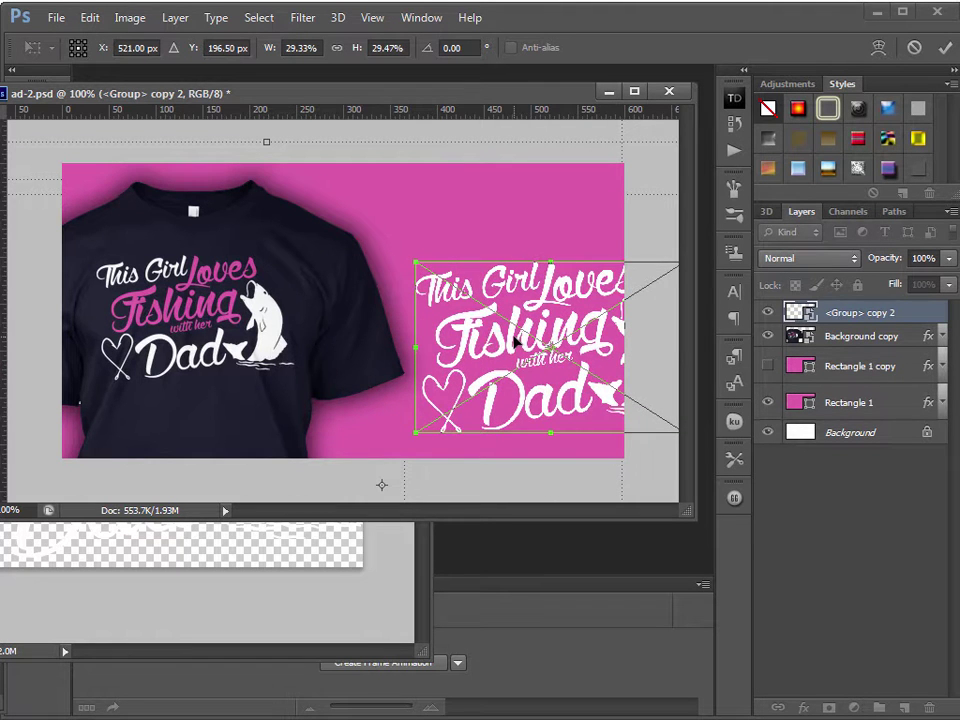
{"action": "left_click_drag", "start_coordinate": [510, 340], "coordinate": [446, 312]}
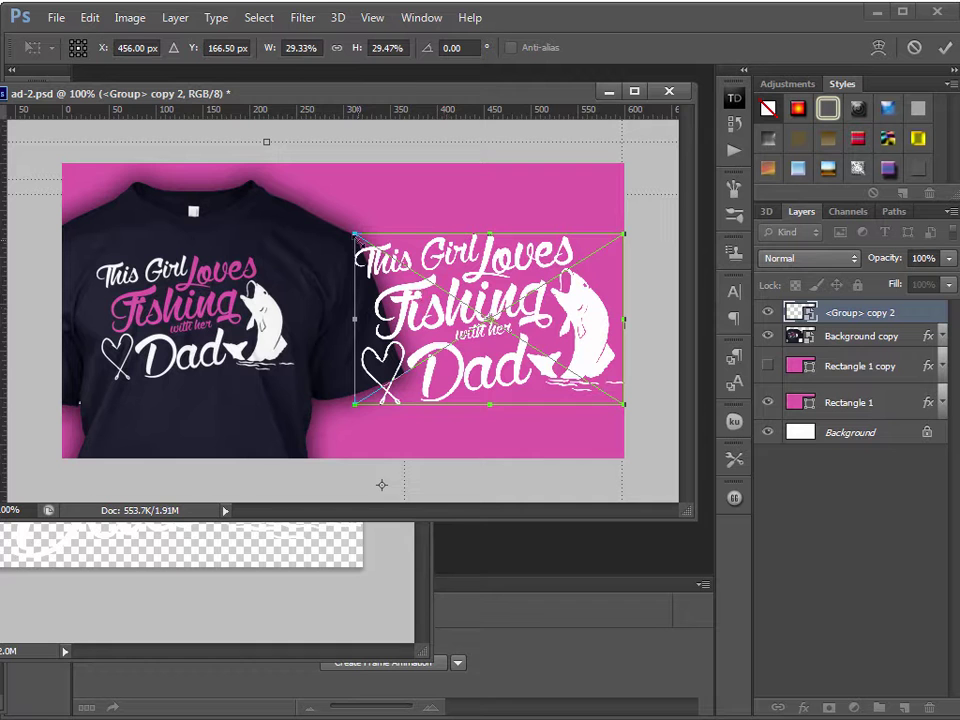
{"action": "mouse_move", "coordinate": [355, 234]}
{"action": "left_mouse_down"}
{"action": "mouse_move", "coordinate": [304, 204]}
{"action": "mouse_move", "coordinate": [342, 224]}
{"action": "left_mouse_up"}
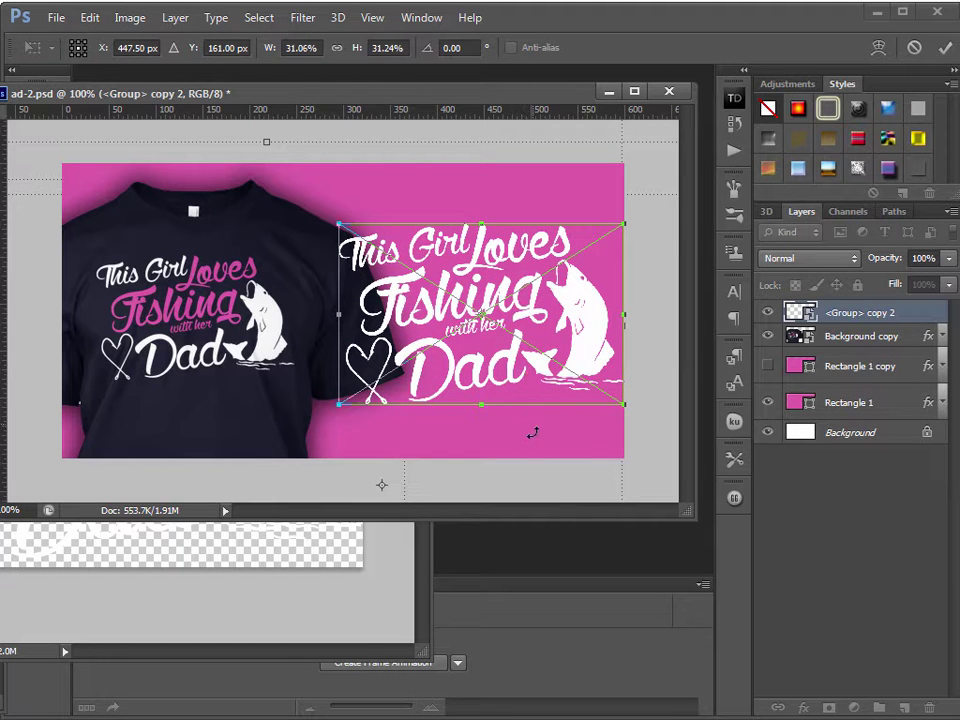
{"action": "key", "text": "Return"}
Shrink the shirt photo to about 88% and move it up toward the top edge.
{"action": "left_click", "coordinate": [214, 392]}
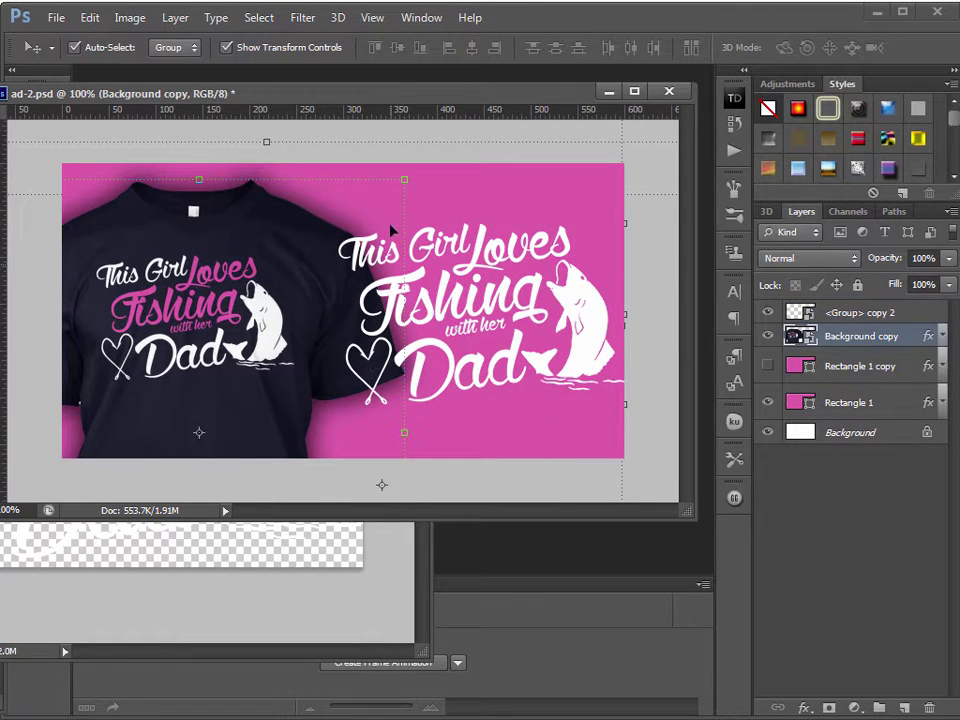
{"action": "left_click_drag", "start_coordinate": [407, 177], "coordinate": [348, 224]}
{"action": "left_click_drag", "start_coordinate": [283, 316], "coordinate": [288, 245]}
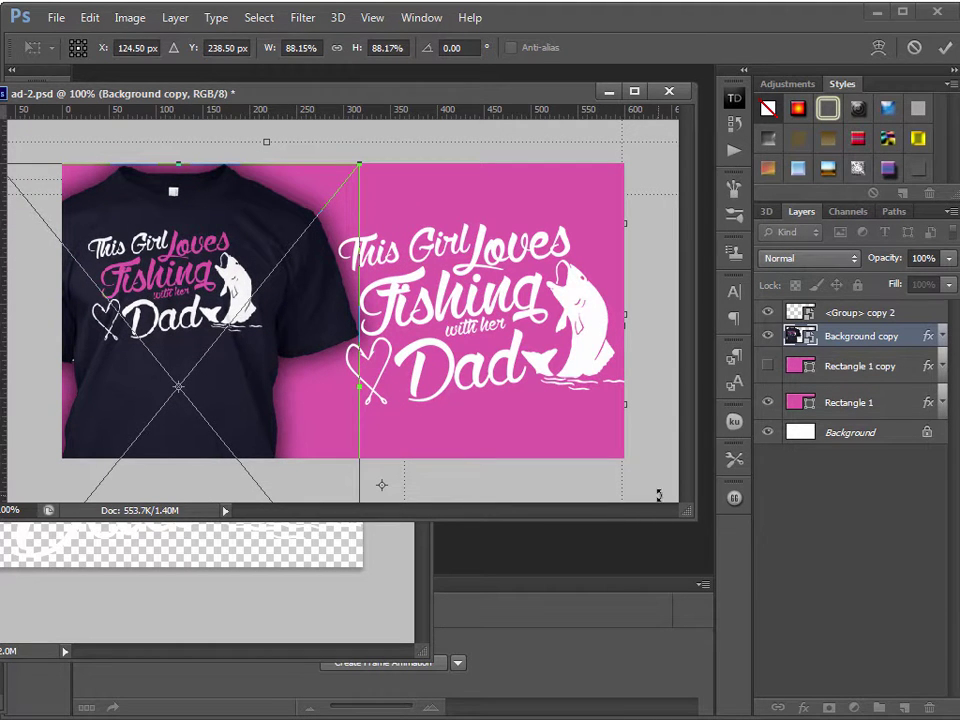
{"action": "key", "text": "Return"}
Nudge the fish-and-lettering group into place and move it below the Background copy layer.
{"action": "left_click_drag", "start_coordinate": [445, 270], "coordinate": [432, 280]}
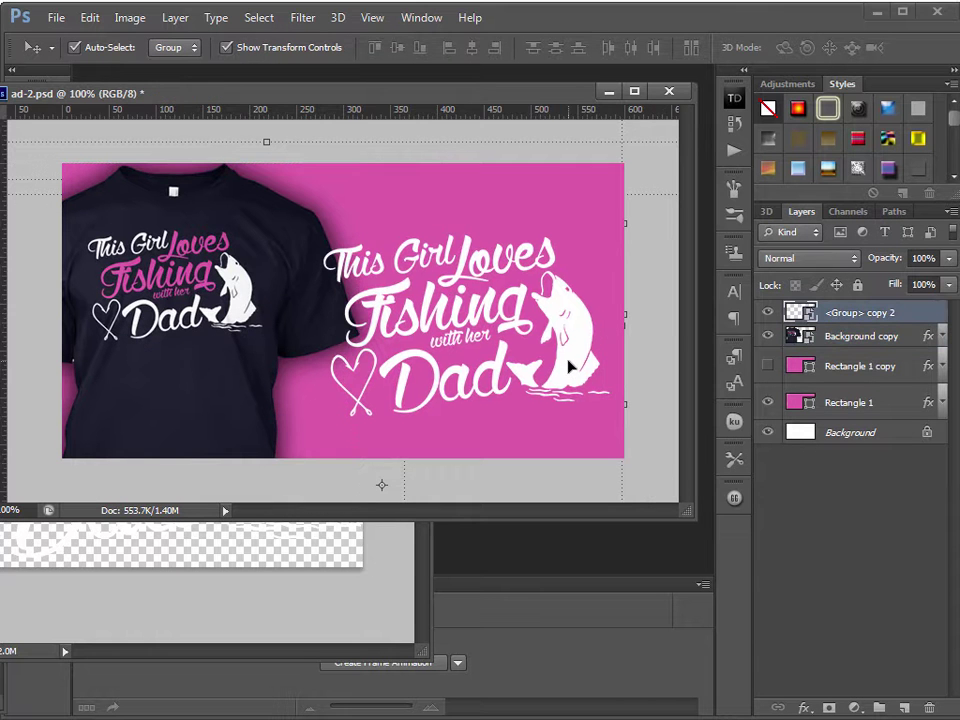
{"action": "left_click_drag", "start_coordinate": [570, 366], "coordinate": [571, 362]}
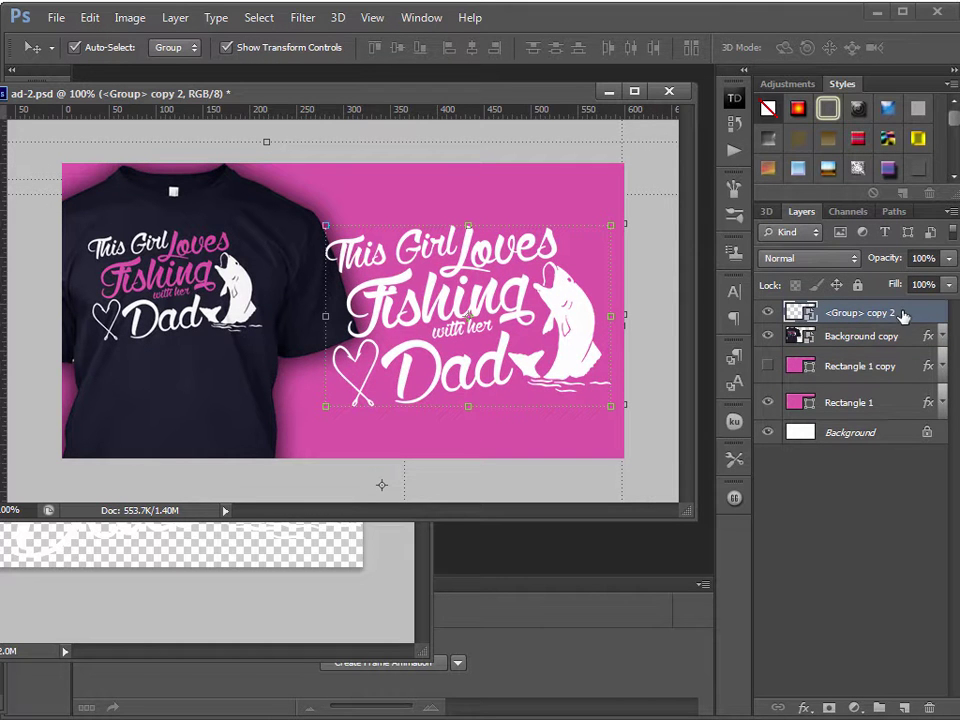
{"action": "key", "text": "ctrl+bracketleft"}
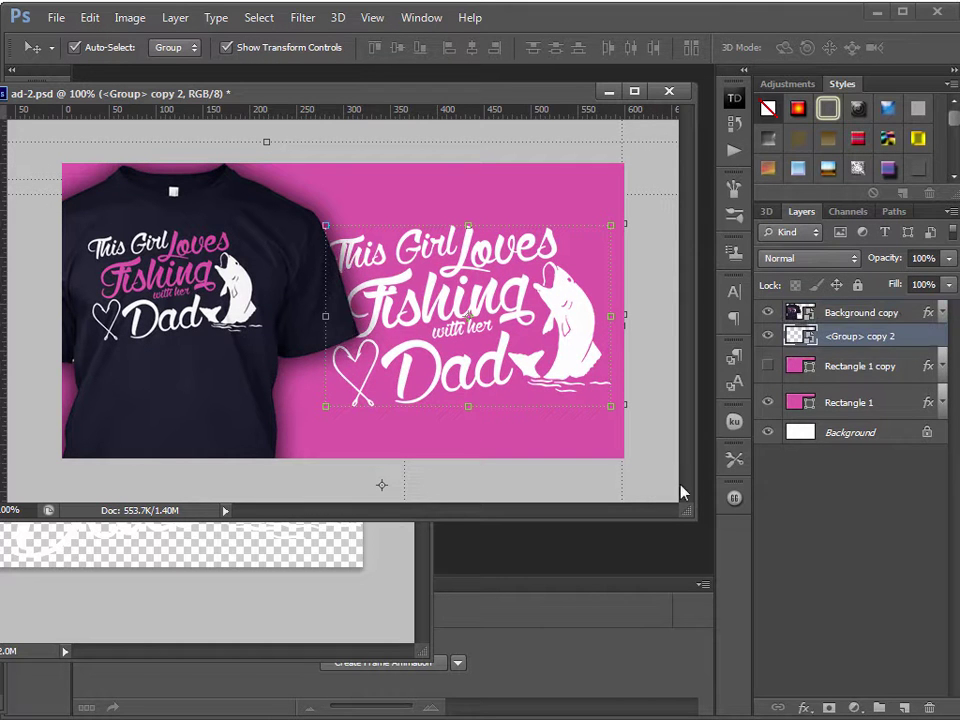
Give the group a drop shadow with Distance 0, then raise it about 10 px.
{"action": "double_click", "coordinate": [913, 342]}
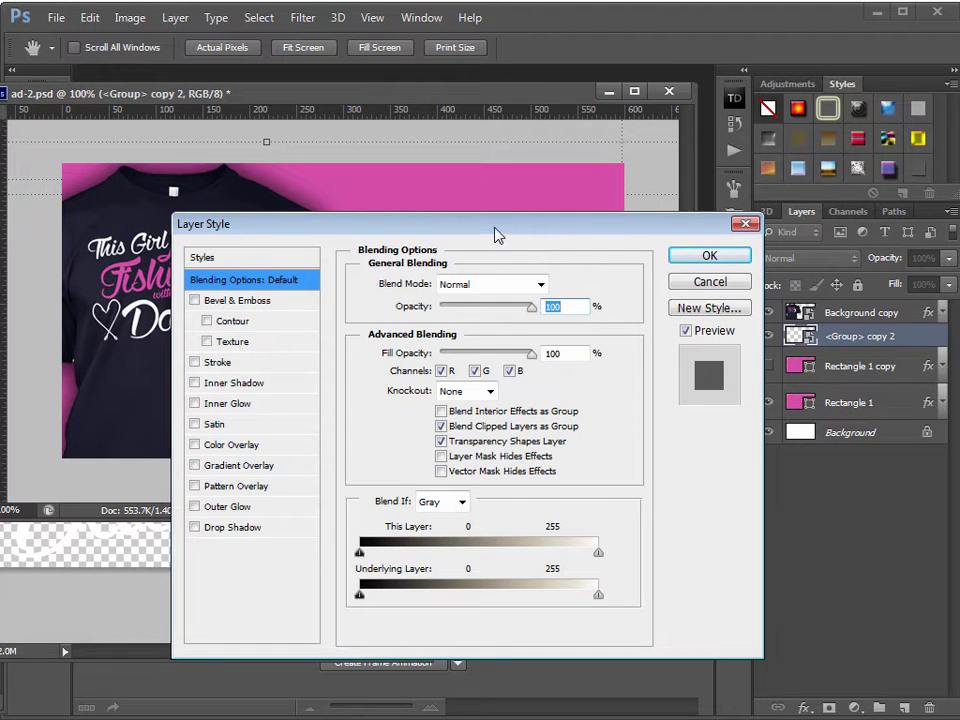
{"action": "left_click_drag", "start_coordinate": [502, 237], "coordinate": [817, 212]}
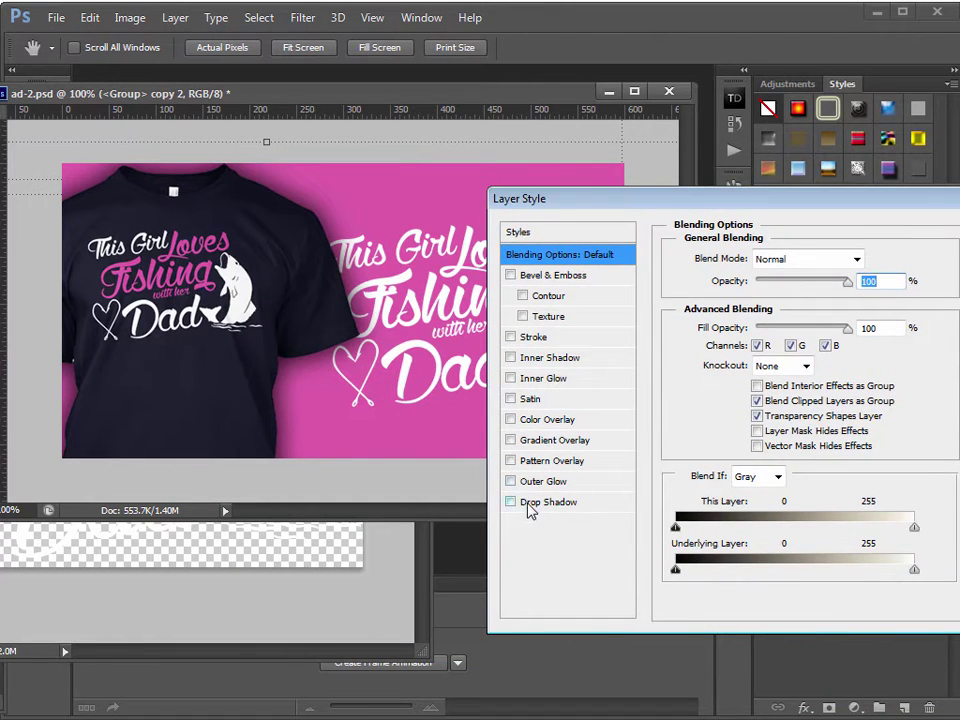
{"action": "left_click", "coordinate": [540, 502]}
{"action": "left_click_drag", "start_coordinate": [747, 341], "coordinate": [735, 338]}
{"action": "key", "text": "Return"}
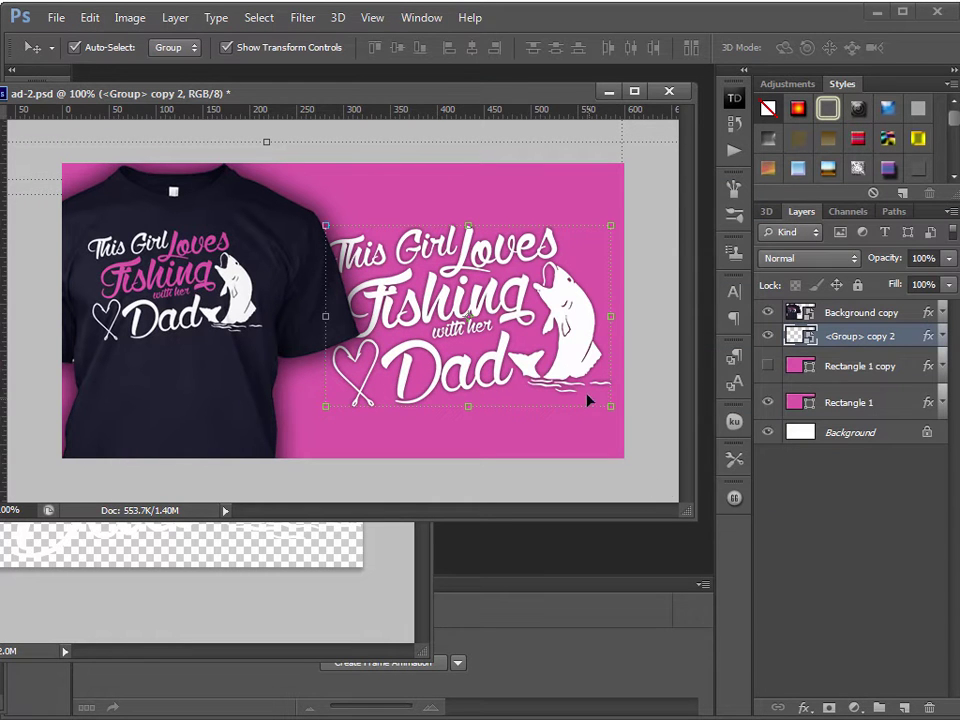
{"action": "left_click_drag", "start_coordinate": [580, 365], "coordinate": [583, 355]}
{"action": "left_click", "coordinate": [606, 497]}
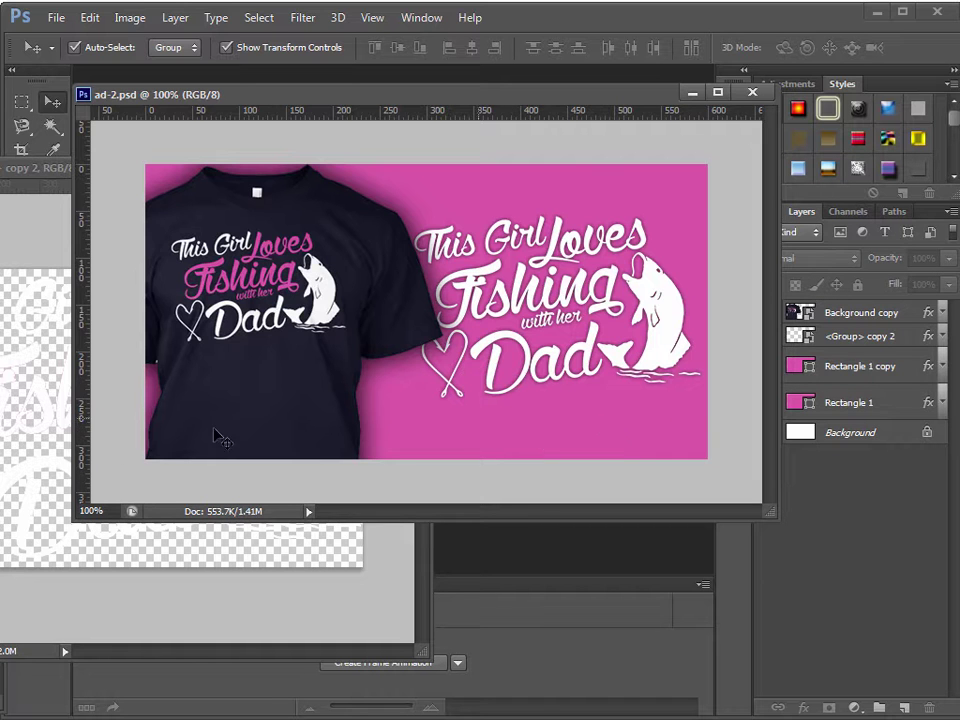
Close design-1.psd without saving its changes.
{"action": "left_click", "coordinate": [66, 189]}
{"action": "left_click", "coordinate": [336, 510]}
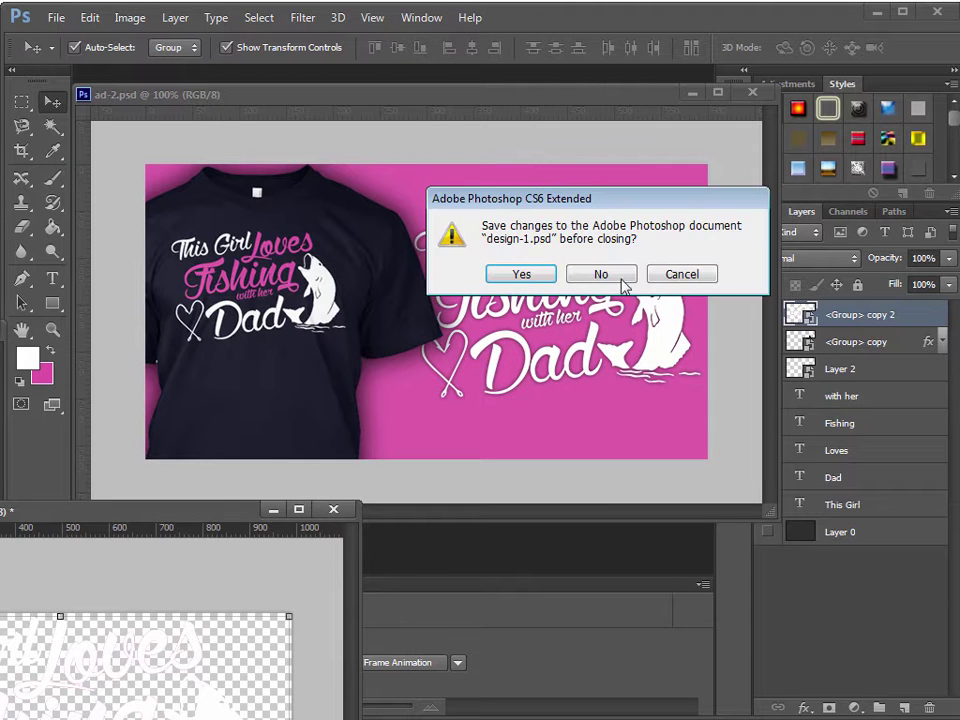
{"action": "left_click", "coordinate": [613, 274]}
Add a text layer with the BUY THIS NOW caption over the shirt.
{"action": "left_click", "coordinate": [52, 278]}
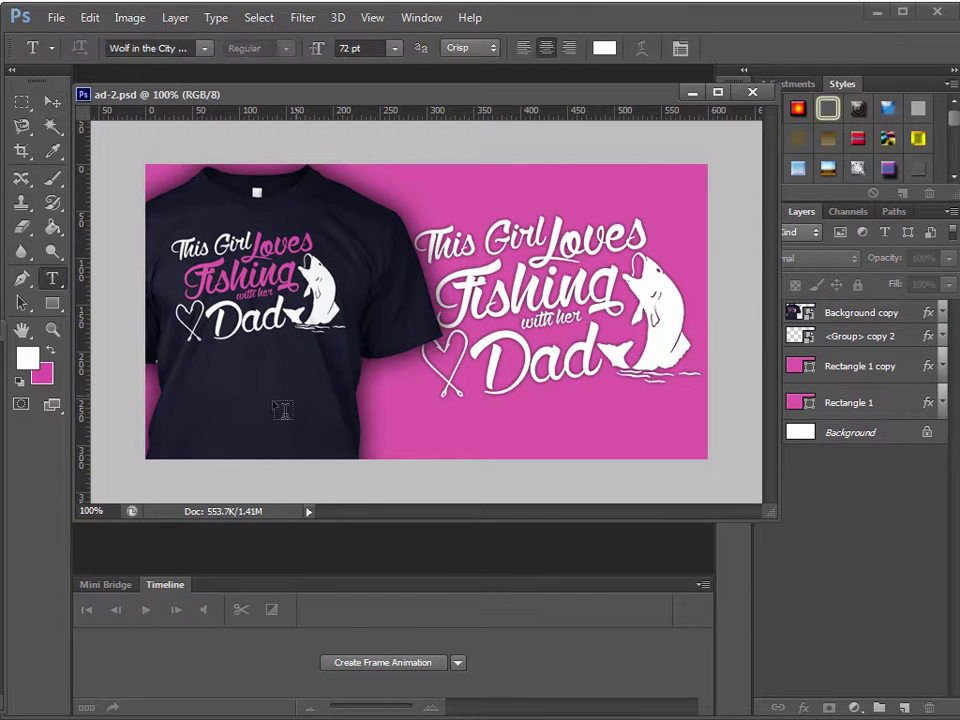
{"action": "left_click", "coordinate": [230, 395]}
{"action": "type", "text": "BUY THING NO"}
{"action": "type", "text": "W"}
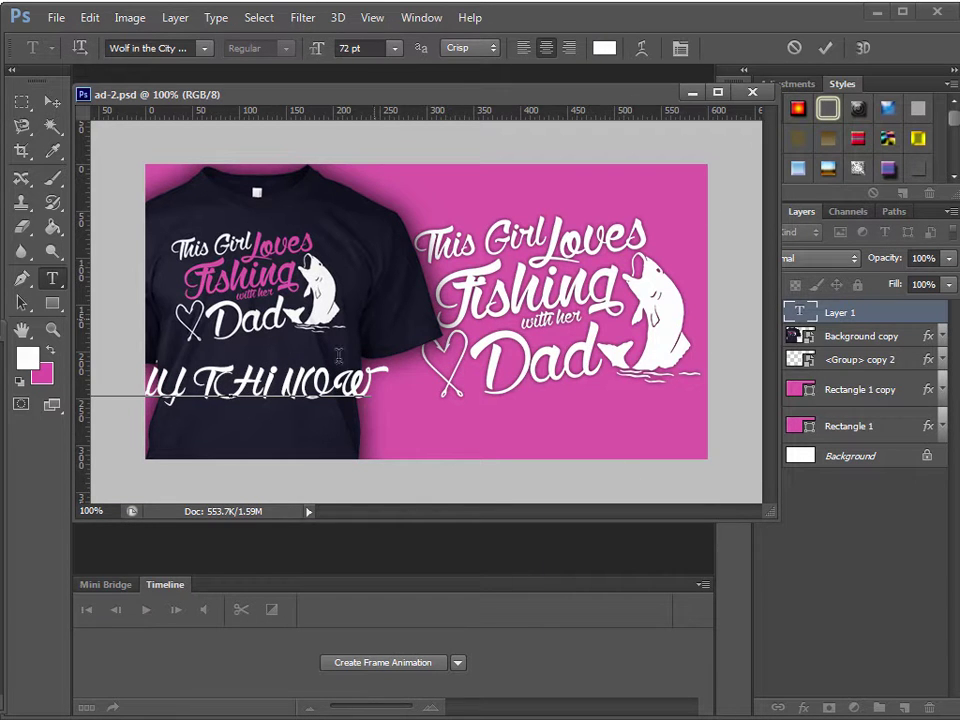
{"action": "left_click", "coordinate": [52, 101]}
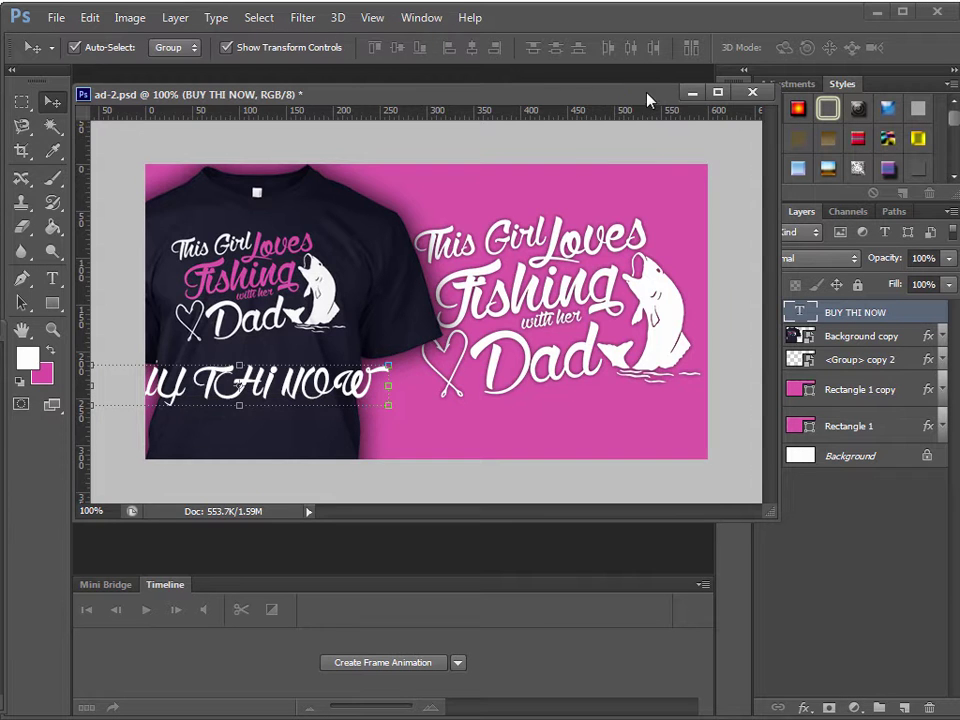
Set the caption's font to Arial and its colour to pure red ff0000.
{"action": "left_click_drag", "start_coordinate": [647, 100], "coordinate": [470, 119]}
{"action": "left_click", "coordinate": [734, 291]}
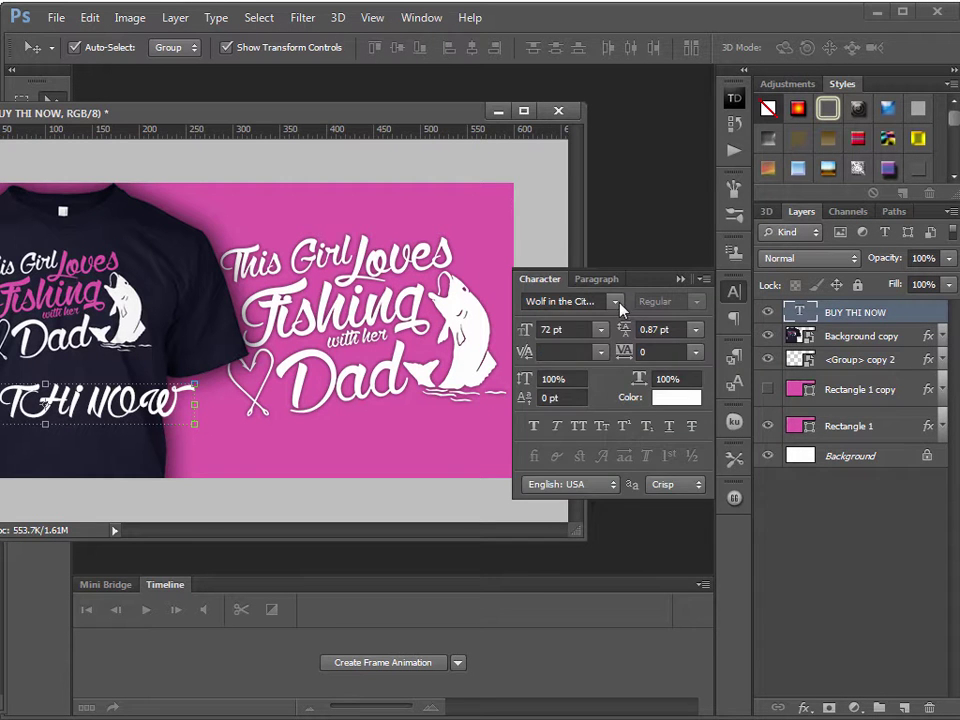
{"action": "left_click", "coordinate": [615, 301]}
{"action": "left_click_drag", "start_coordinate": [810, 580], "coordinate": [810, 335]}
{"action": "type", "text": "Arial"}
{"action": "key", "text": "Return"}
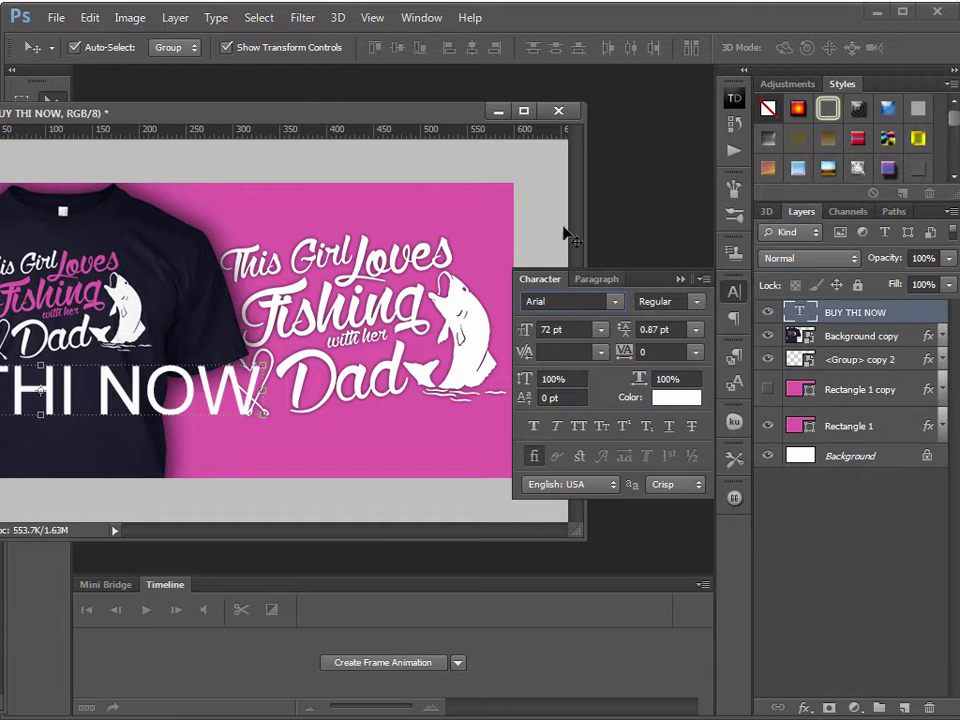
{"action": "left_click", "coordinate": [676, 397]}
{"action": "left_click", "coordinate": [562, 326]}
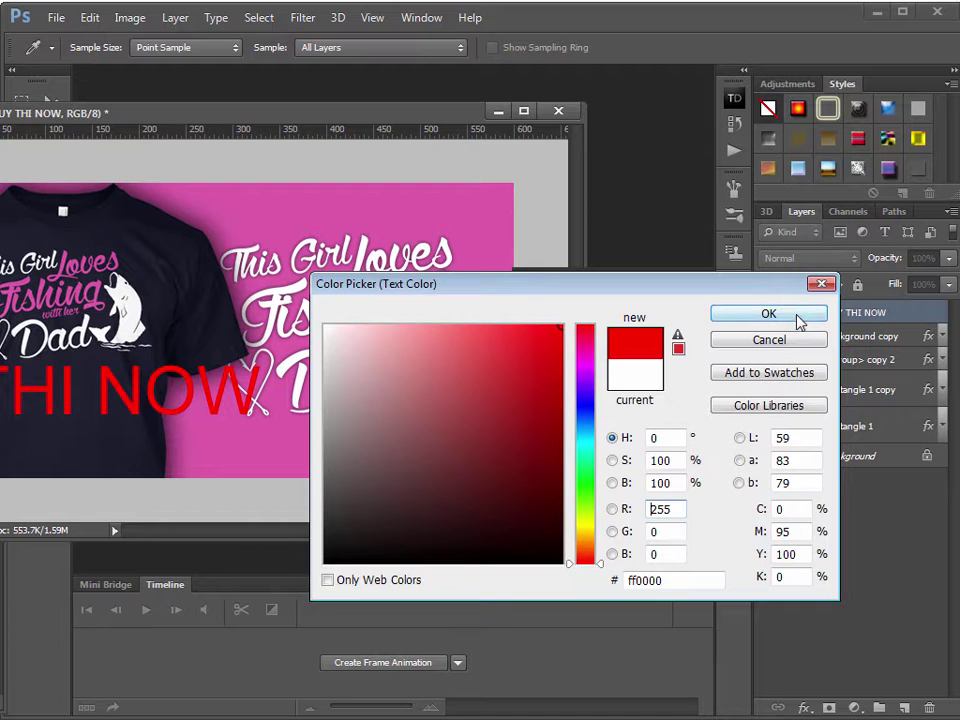
{"action": "left_click", "coordinate": [800, 315]}
Move the caption to the banner's top and insert the missing S to read BUY THIS NOW.
{"action": "left_click_drag", "start_coordinate": [140, 403], "coordinate": [327, 248]}
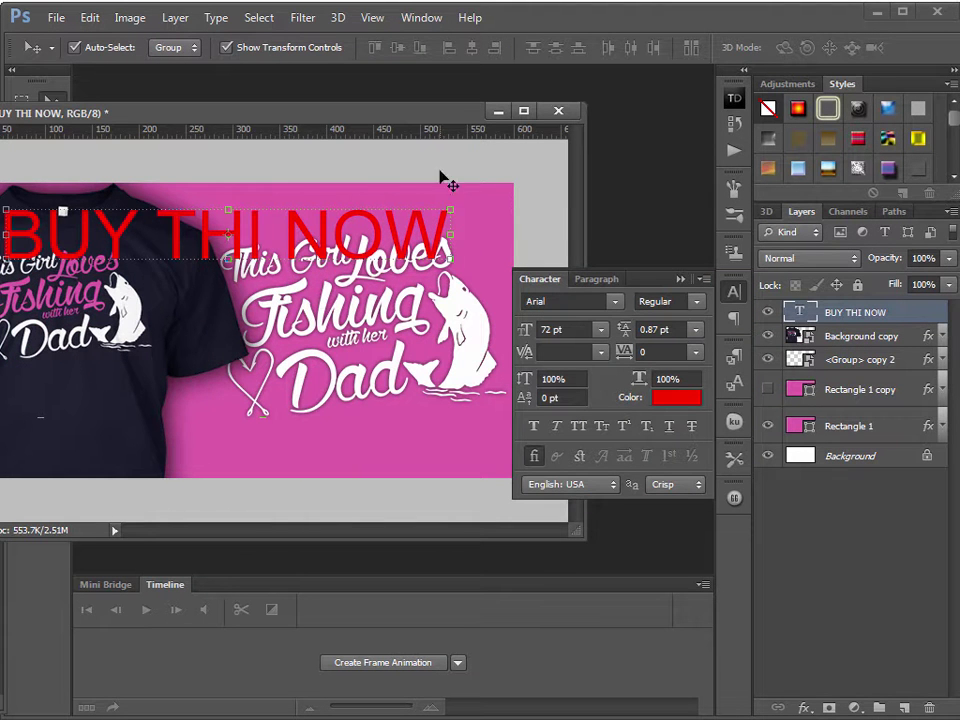
{"action": "left_click", "coordinate": [680, 280]}
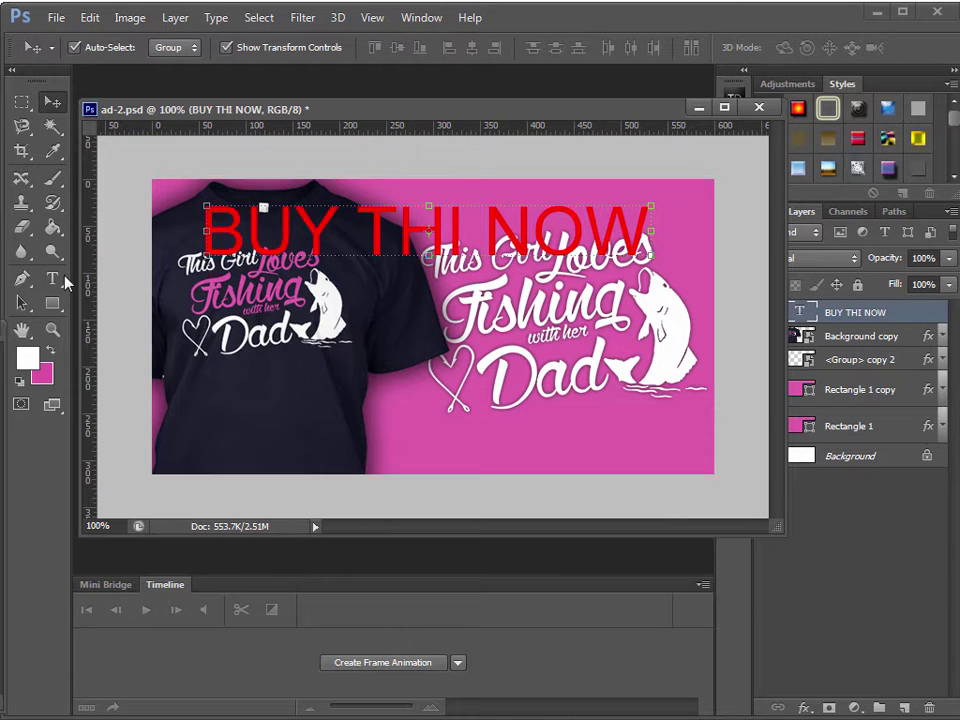
{"action": "left_click", "coordinate": [52, 278]}
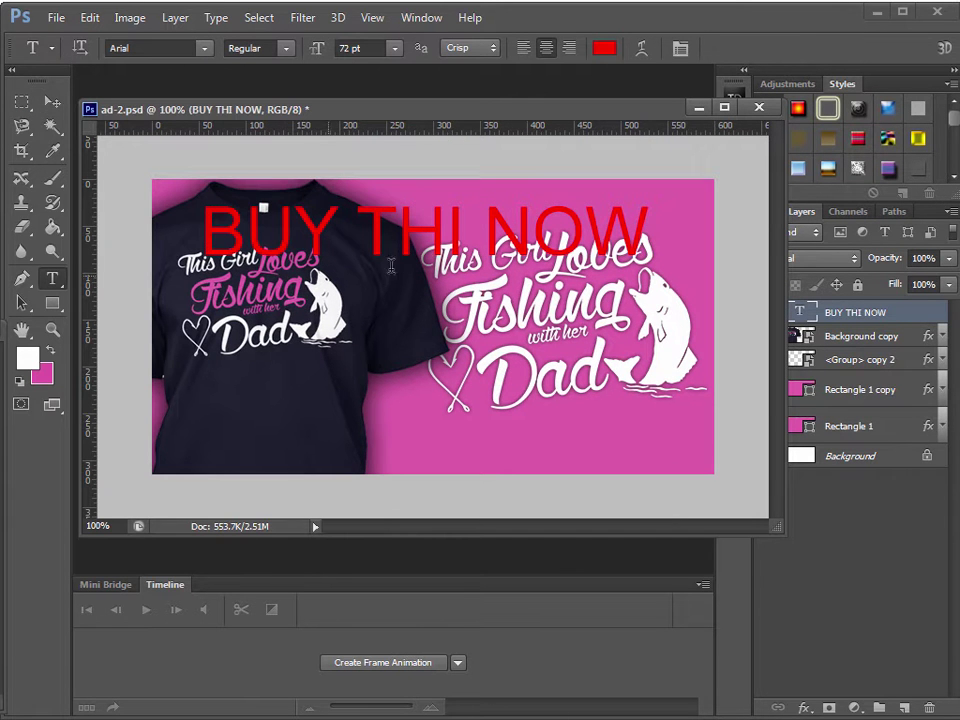
{"action": "left_click", "coordinate": [461, 240]}
{"action": "type", "text": "S"}
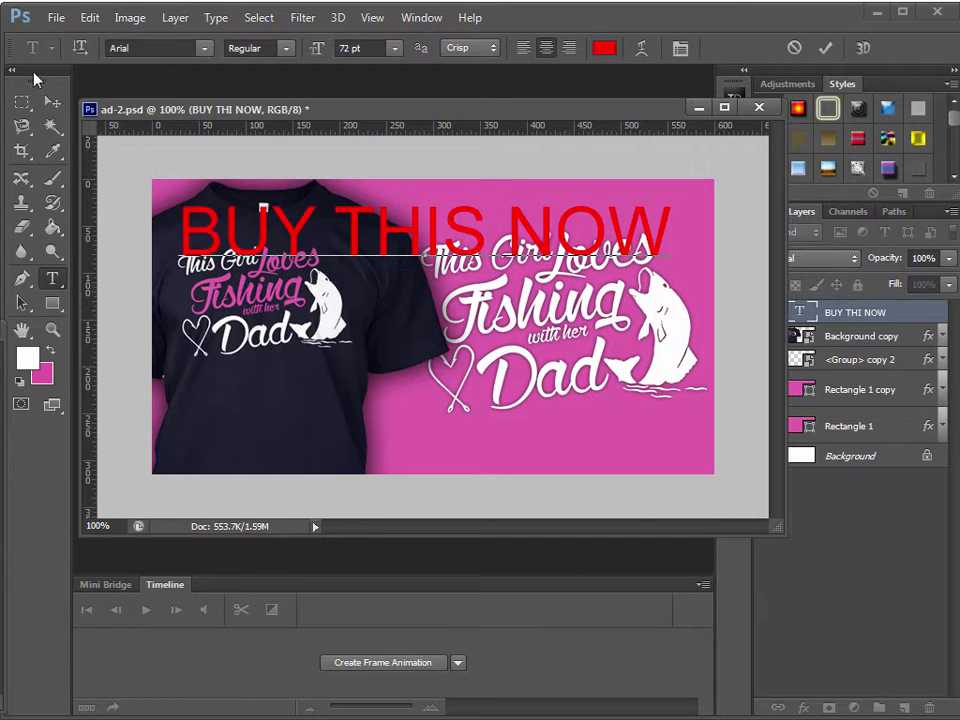
{"action": "left_click", "coordinate": [52, 102]}
Delete stray caption duplicates, move the caption to the bottom, and scale it to about 40%.
{"action": "left_click_drag", "start_coordinate": [607, 111], "coordinate": [581, 92]}
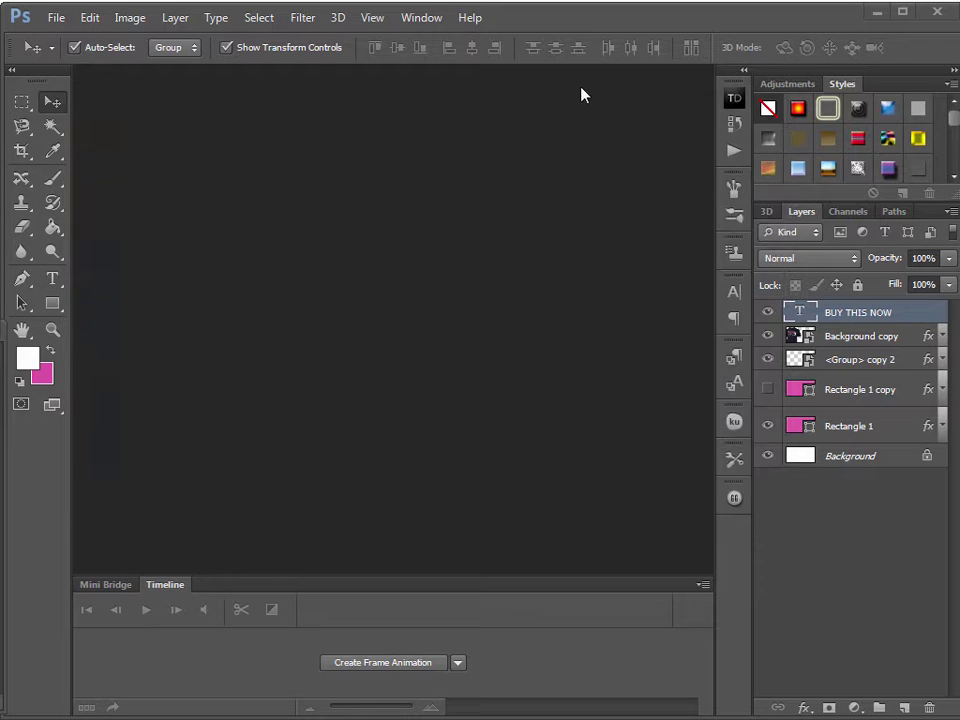
{"action": "left_click_drag", "start_coordinate": [606, 375], "coordinate": [608, 489]}
{"action": "left_click_drag", "start_coordinate": [577, 329], "coordinate": [585, 290]}
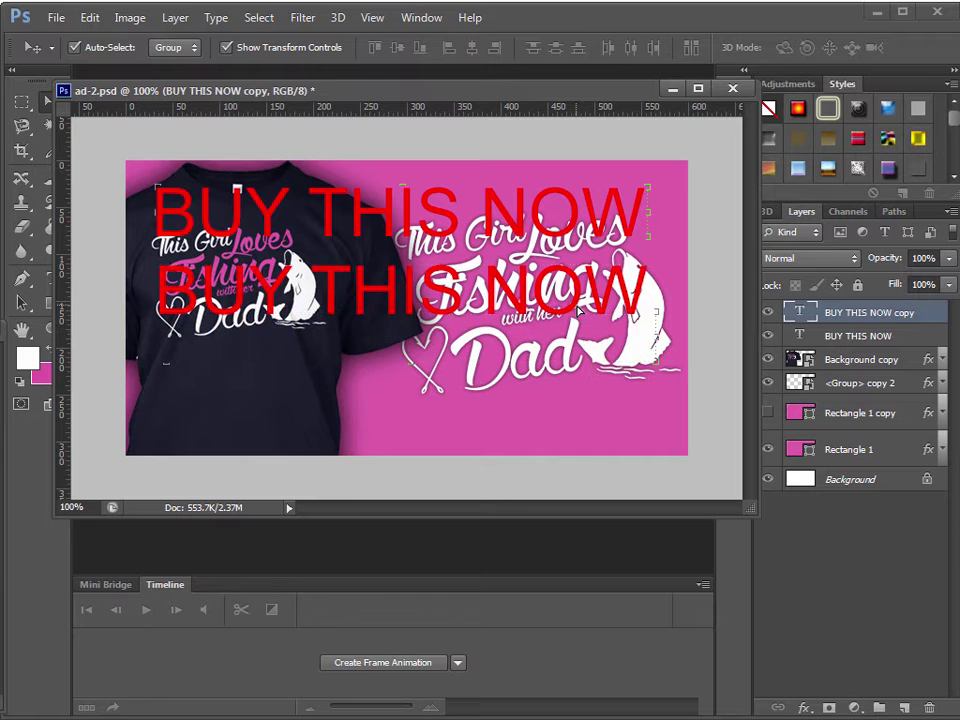
{"action": "left_click_drag", "start_coordinate": [590, 392], "coordinate": [598, 493]}
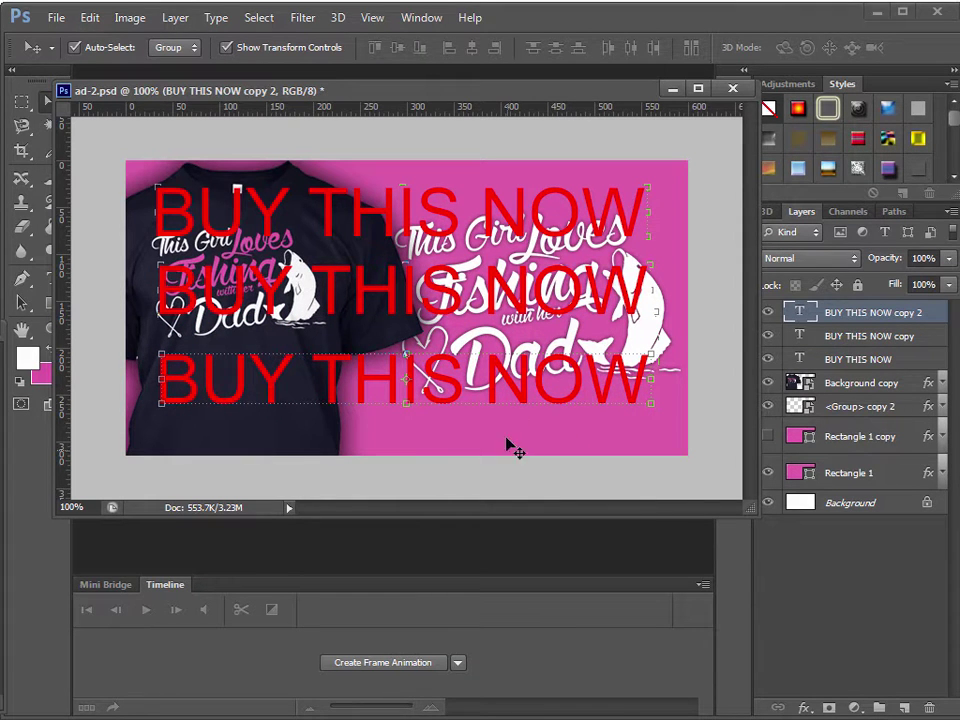
{"action": "key", "text": "Delete"}
{"action": "key", "text": "Delete"}
{"action": "left_click_drag", "start_coordinate": [455, 228], "coordinate": [461, 424]}
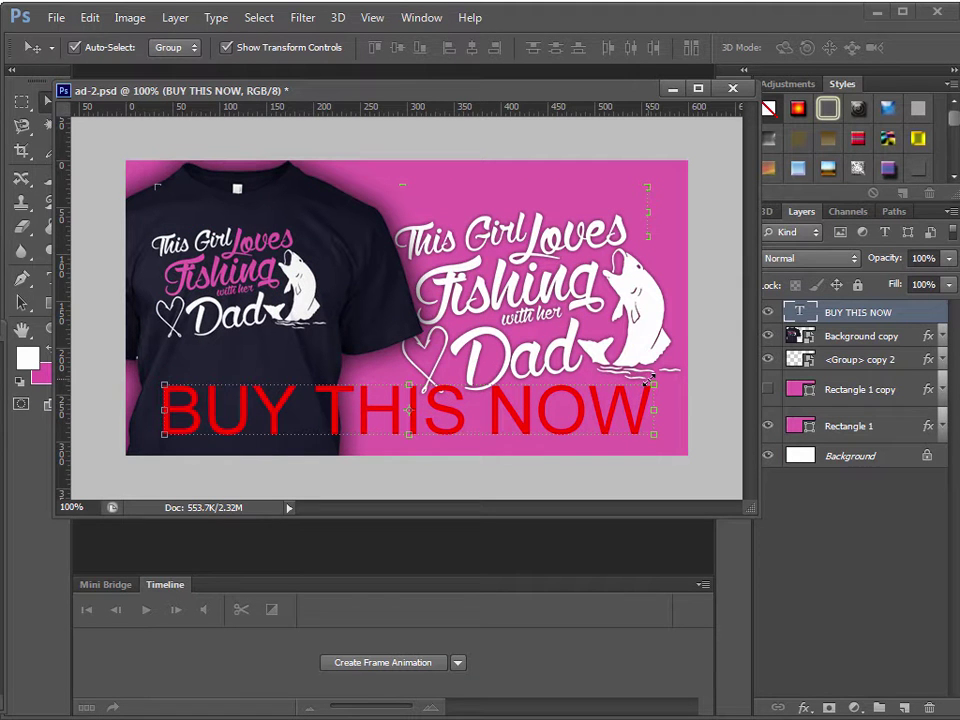
{"action": "key", "text": "ctrl+t"}
{"action": "left_click_drag", "start_coordinate": [654, 435], "coordinate": [620, 456]}
{"action": "left_click_drag", "start_coordinate": [620, 382], "coordinate": [474, 447]}
Draw a 629x59 px bar along the bottom, fill it dark grey 262626, and set 59% opacity.
{"action": "key", "text": "Return"}
{"action": "left_click_drag", "start_coordinate": [228, 90], "coordinate": [289, 97]}
{"action": "left_click", "coordinate": [52, 302]}
{"action": "mouse_move", "coordinate": [174, 415]}
{"action": "left_mouse_down"}
{"action": "mouse_move", "coordinate": [407, 459]}
{"action": "mouse_move", "coordinate": [763, 469]}
{"action": "left_mouse_up"}
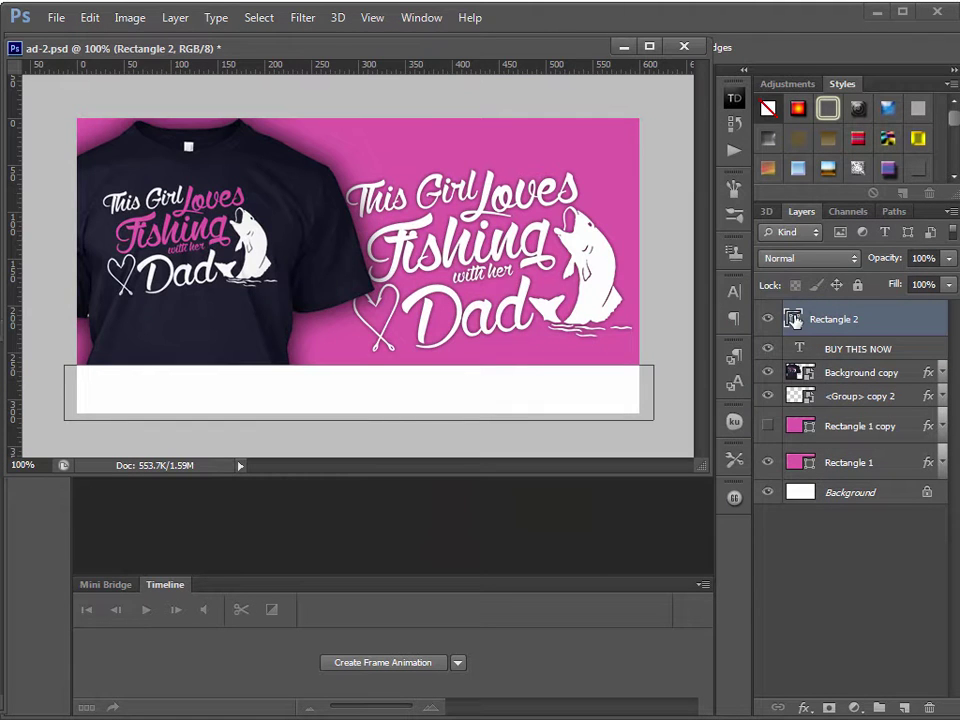
{"action": "double_click", "coordinate": [792, 318]}
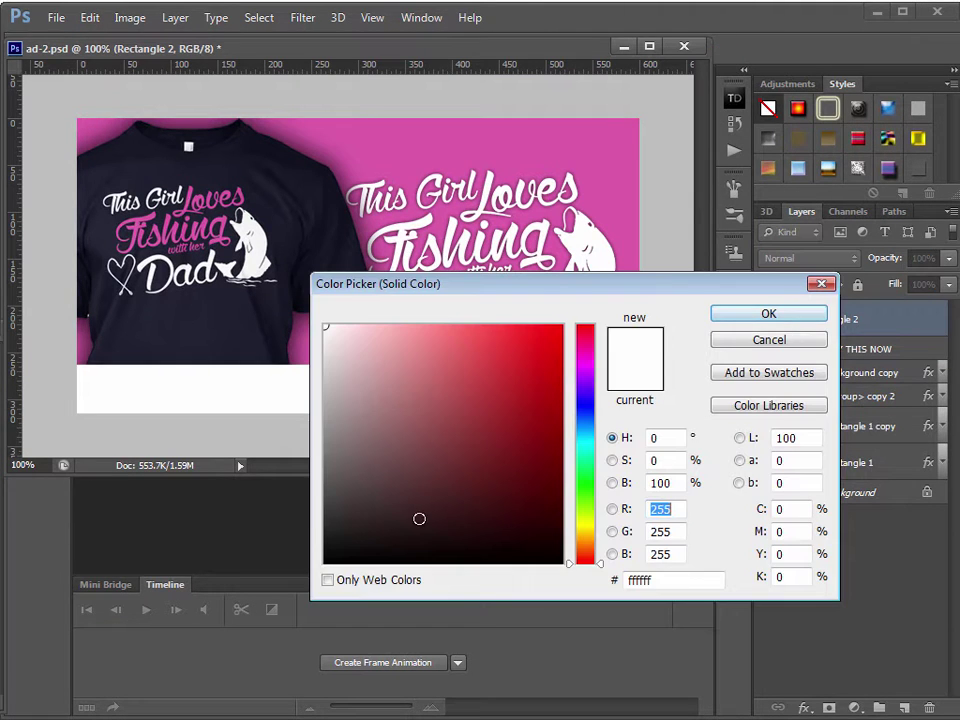
{"action": "left_click_drag", "start_coordinate": [405, 519], "coordinate": [322, 528]}
{"action": "left_click", "coordinate": [726, 316]}
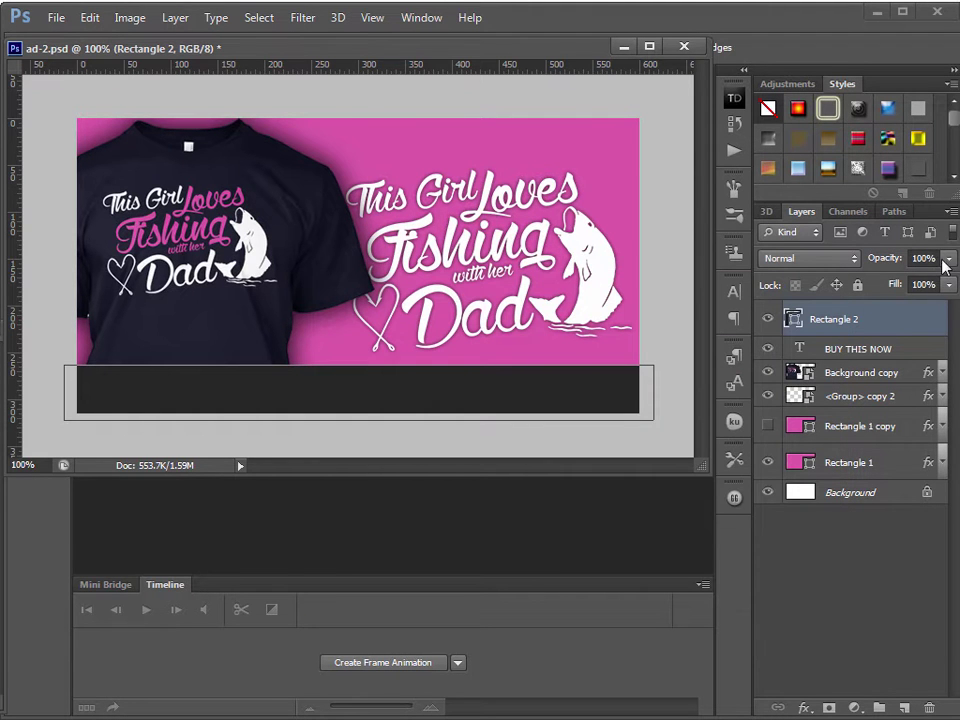
{"action": "left_click_drag", "start_coordinate": [945, 263], "coordinate": [912, 285]}
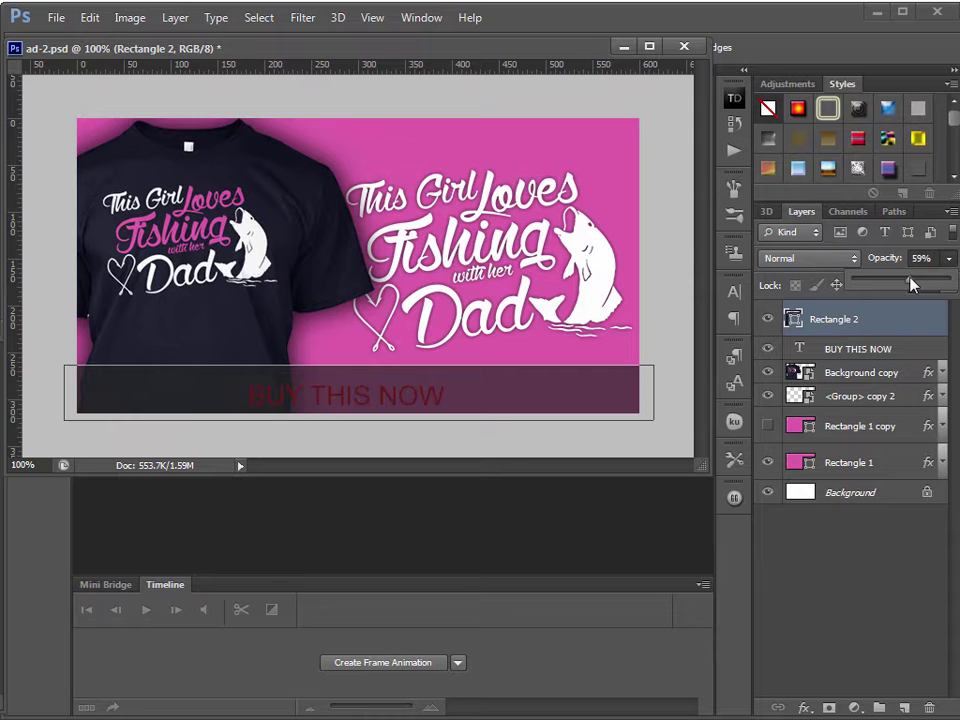
Delete the stray Rectangle 3 and move the BUY THIS NOW layer above Rectangle 2.
{"action": "left_click", "coordinate": [527, 502]}
{"action": "left_click", "coordinate": [400, 400]}
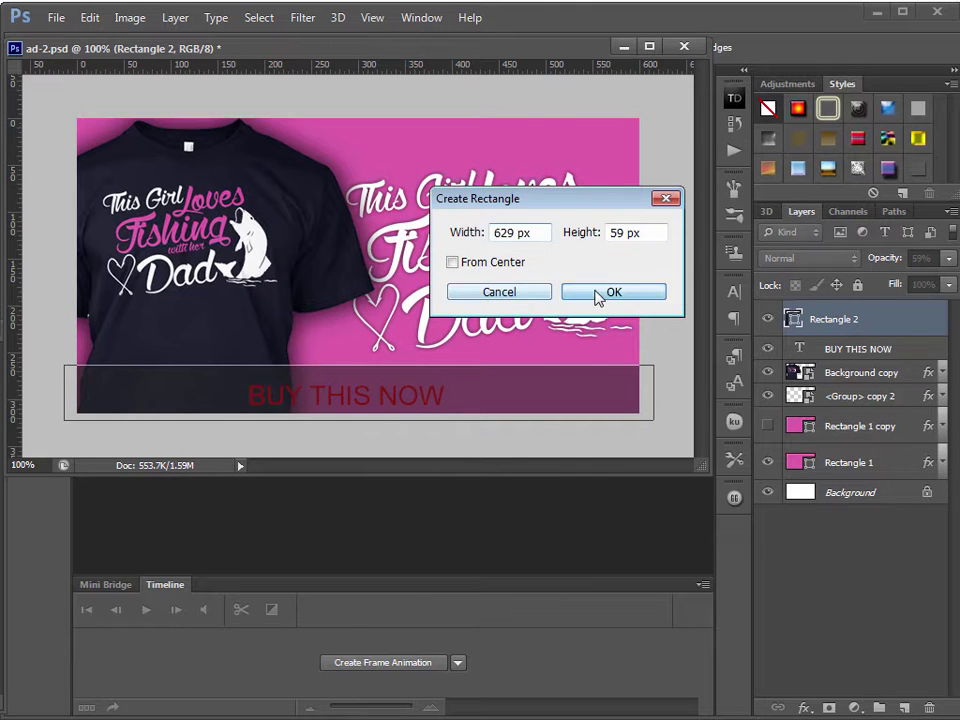
{"action": "left_click", "coordinate": [540, 289]}
{"action": "left_click_drag", "start_coordinate": [394, 396], "coordinate": [693, 451]}
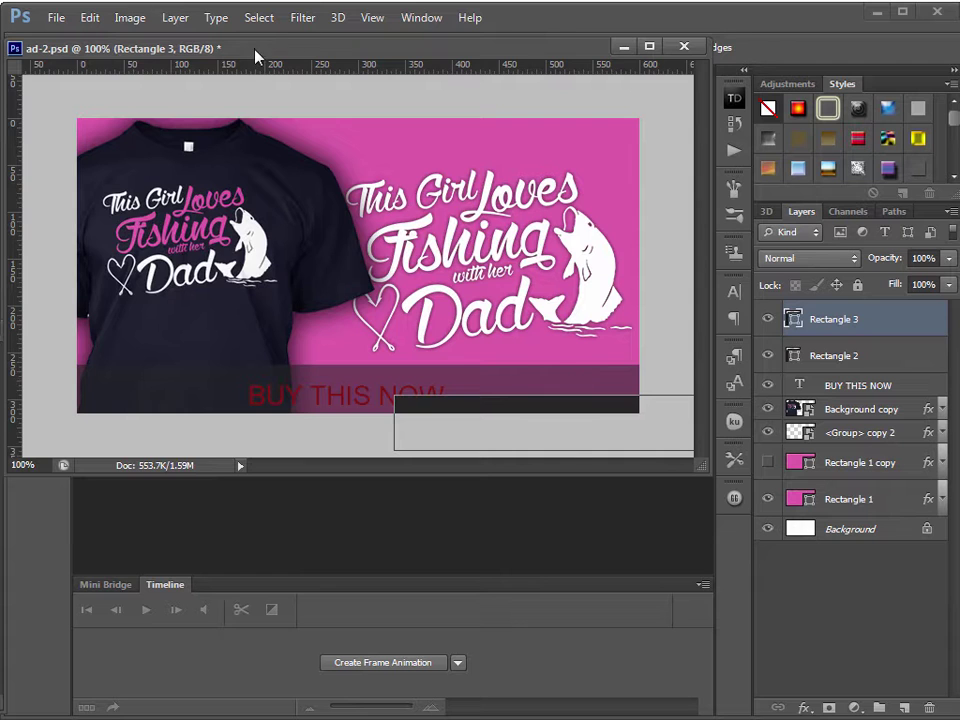
{"action": "key", "text": "Tab"}
{"action": "key", "text": "w"}
{"action": "key", "text": "v"}
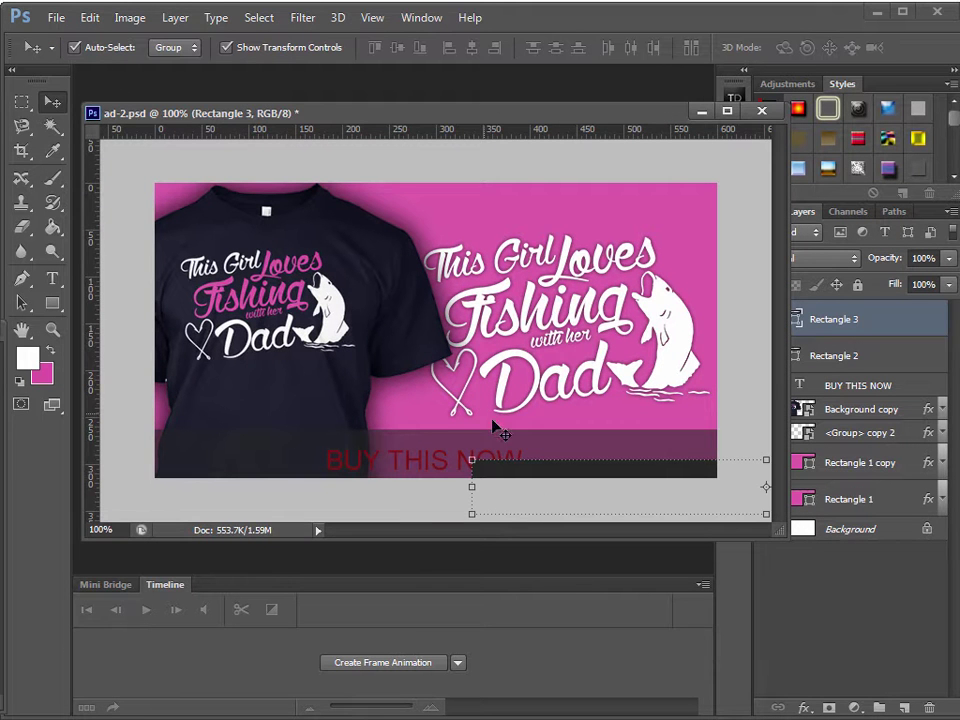
{"action": "left_click_drag", "start_coordinate": [561, 476], "coordinate": [484, 407]}
{"action": "key", "text": "Delete"}
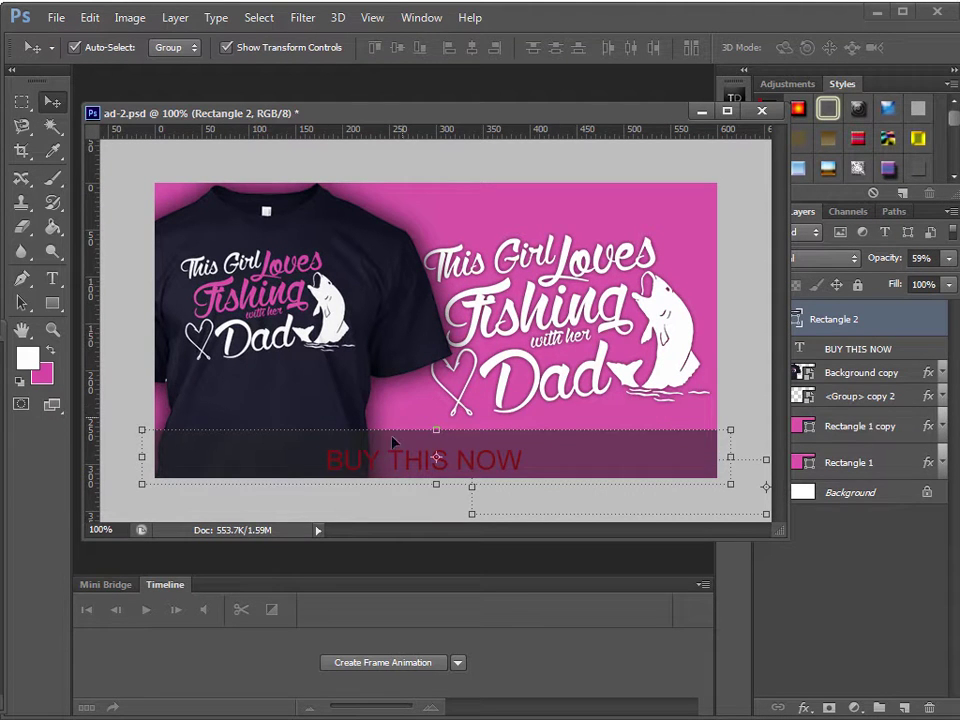
{"action": "left_click_drag", "start_coordinate": [889, 350], "coordinate": [890, 316]}
{"action": "left_click_drag", "start_coordinate": [672, 118], "coordinate": [528, 135]}
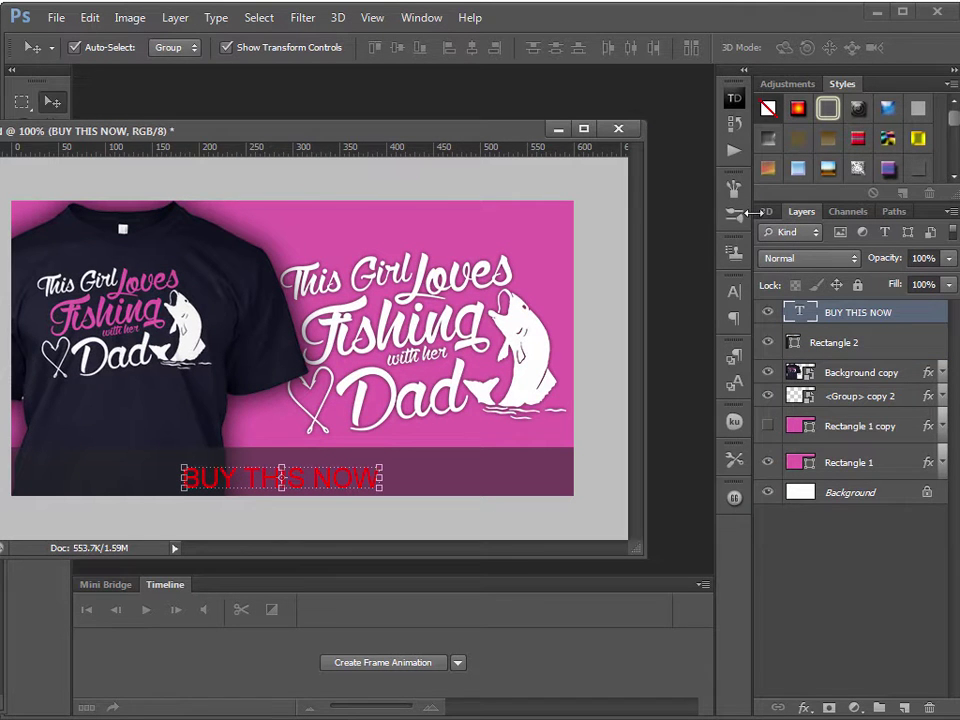
Change the caption's text colour to bright yellow in the Character panel.
{"action": "left_click", "coordinate": [735, 290]}
{"action": "left_click", "coordinate": [677, 400]}
{"action": "left_click", "coordinate": [326, 327]}
{"action": "left_click", "coordinate": [587, 524]}
{"action": "left_click", "coordinate": [561, 327]}
{"action": "left_click", "coordinate": [808, 314]}
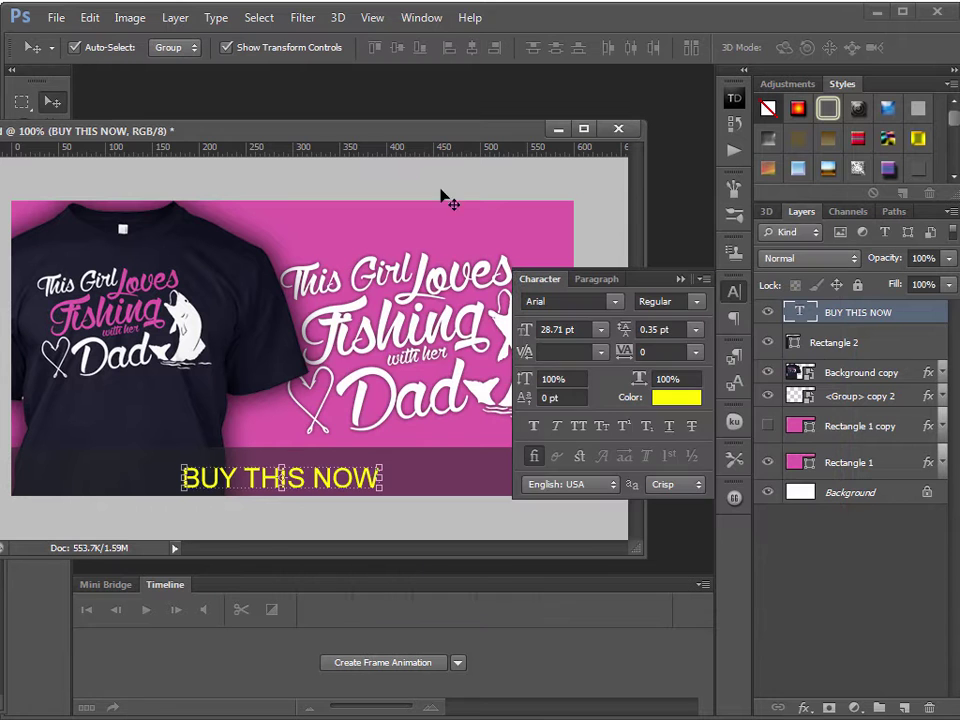
{"action": "left_click", "coordinate": [680, 279]}
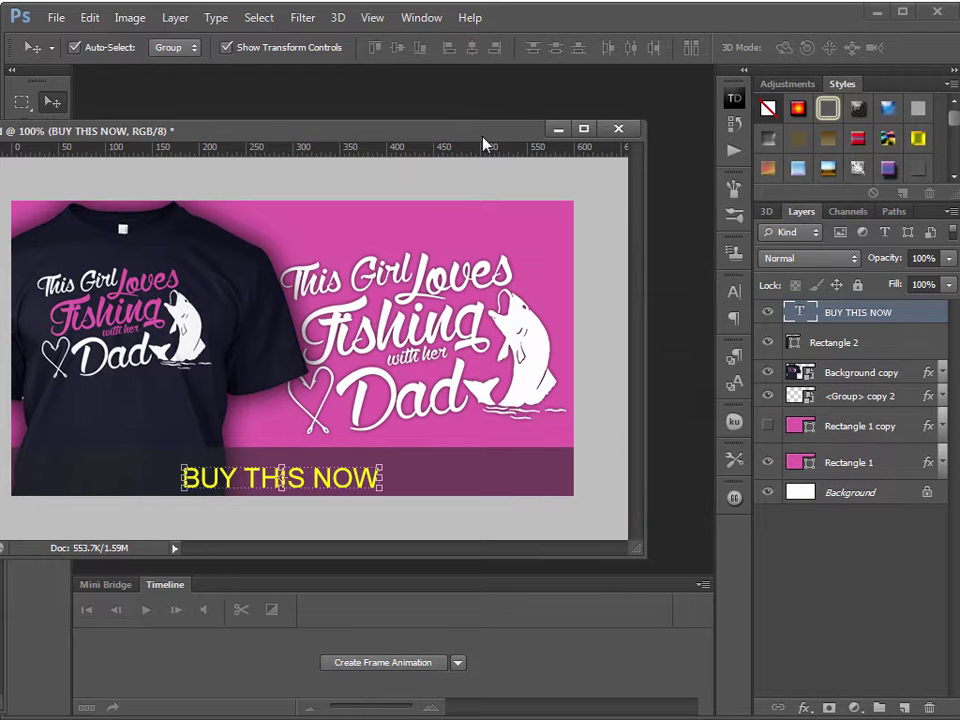
Nudge the caption into the centre of the bottom bar with View > Snap turned off.
{"action": "left_click_drag", "start_coordinate": [482, 131], "coordinate": [624, 90]}
{"action": "key", "text": "shift+Up"}
{"action": "key", "text": "shift+Right"}
{"action": "key", "text": "shift+Down"}
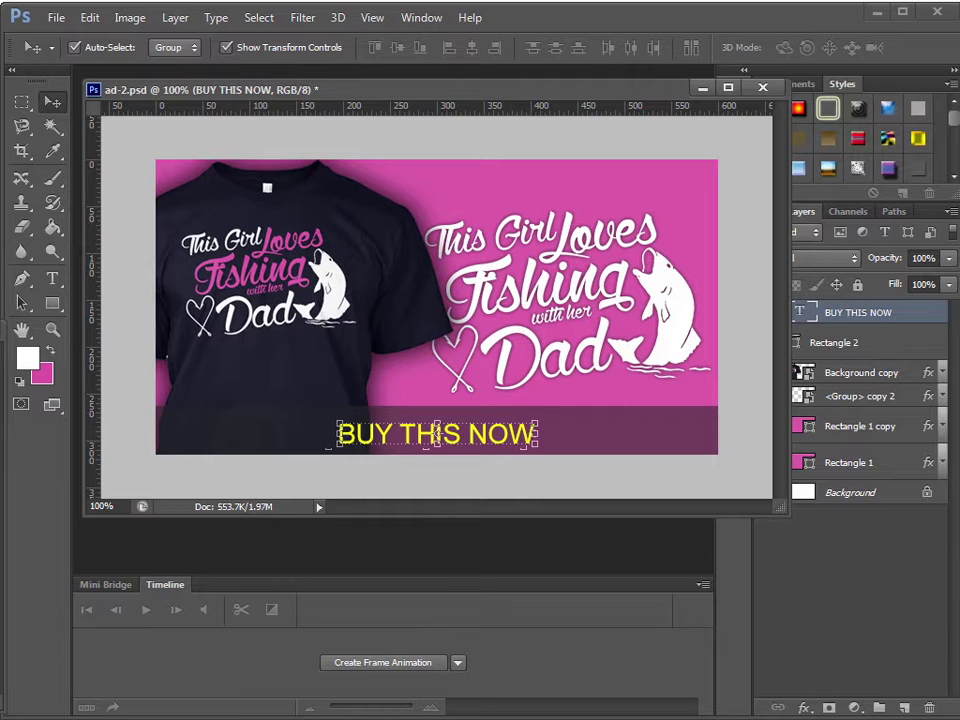
{"action": "left_click", "coordinate": [375, 20]}
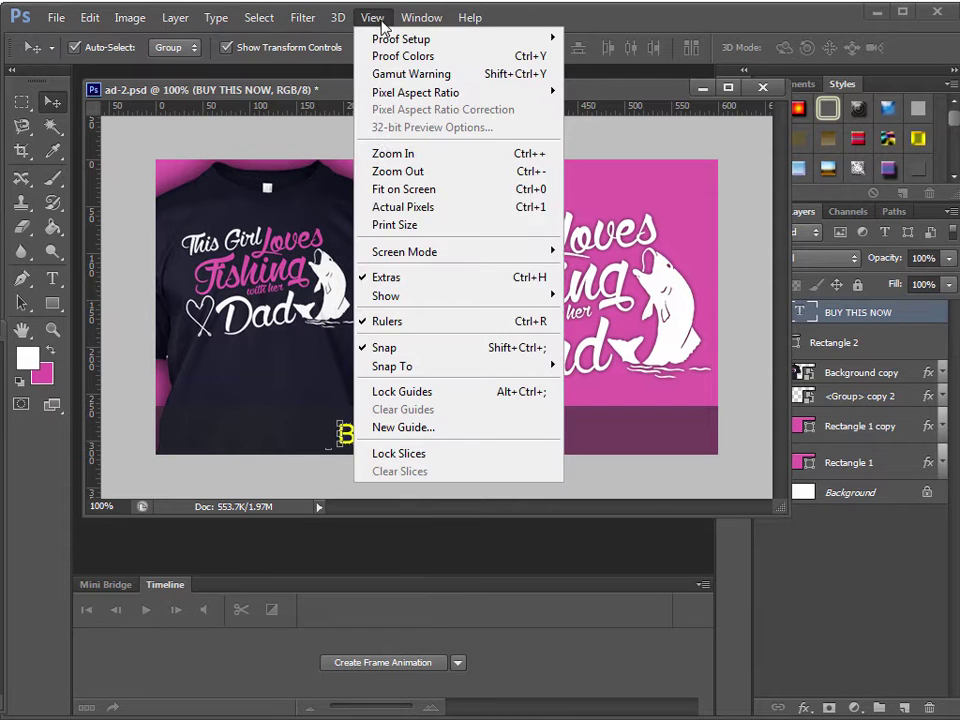
{"action": "left_click", "coordinate": [390, 347]}
{"action": "key", "text": "Up"}
{"action": "key", "text": "Up"}
{"action": "key", "text": "Up"}
{"action": "left_click_drag", "start_coordinate": [599, 90], "coordinate": [514, 34]}
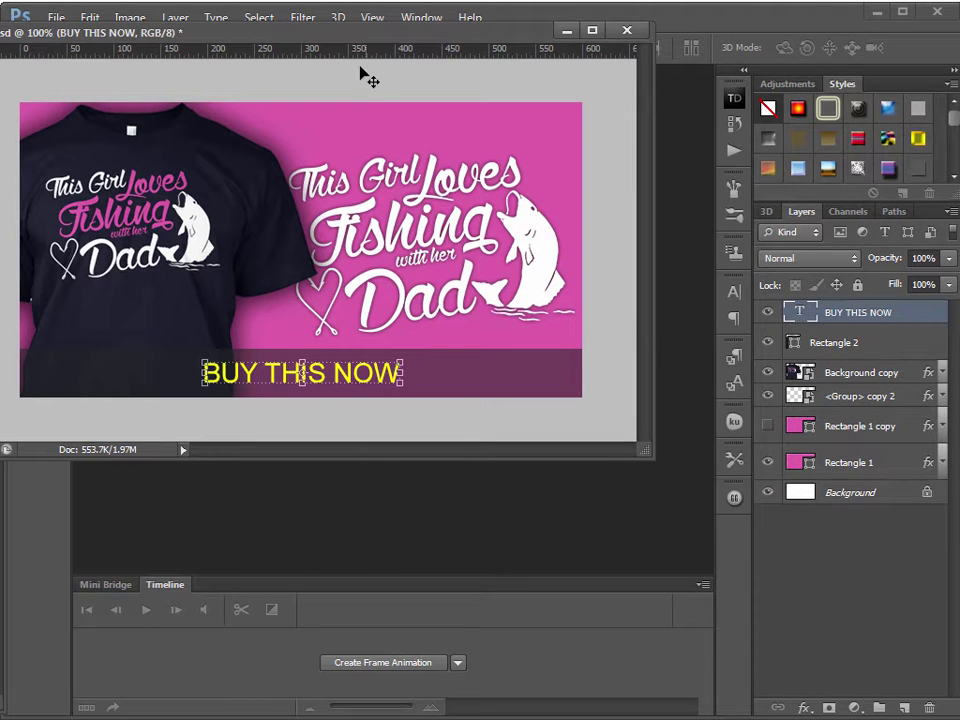
Replace the BUY THIS NOW text with 'Love Fishing with your Dad?' and fix its punctuation.
{"action": "left_click_drag", "start_coordinate": [356, 37], "coordinate": [470, 124]}
{"action": "left_click", "coordinate": [52, 278]}
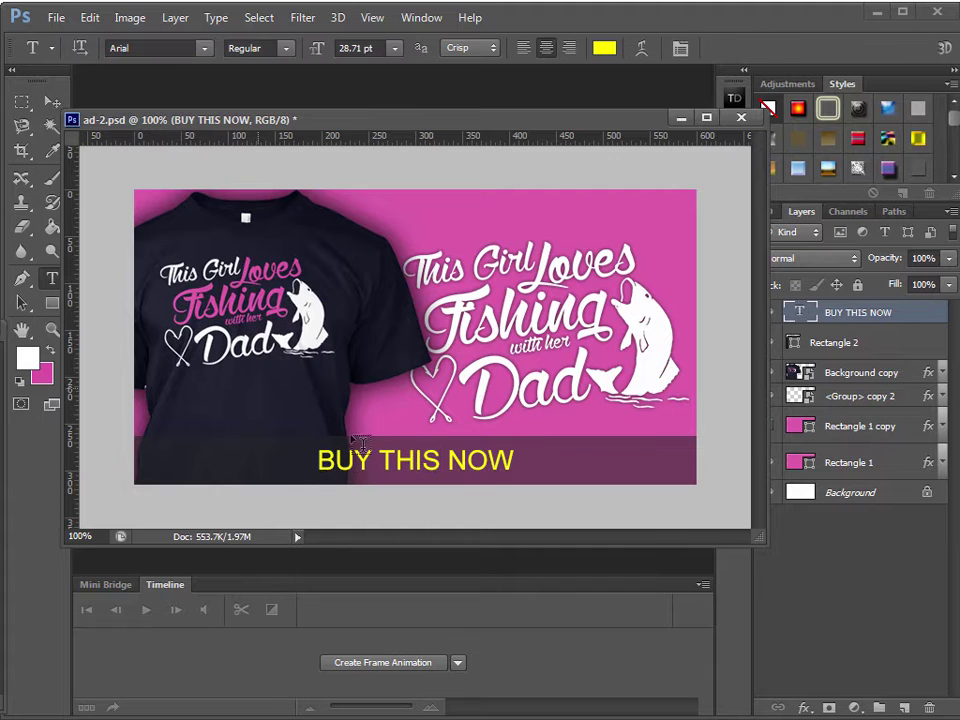
{"action": "left_click_drag", "start_coordinate": [514, 462], "coordinate": [262, 510]}
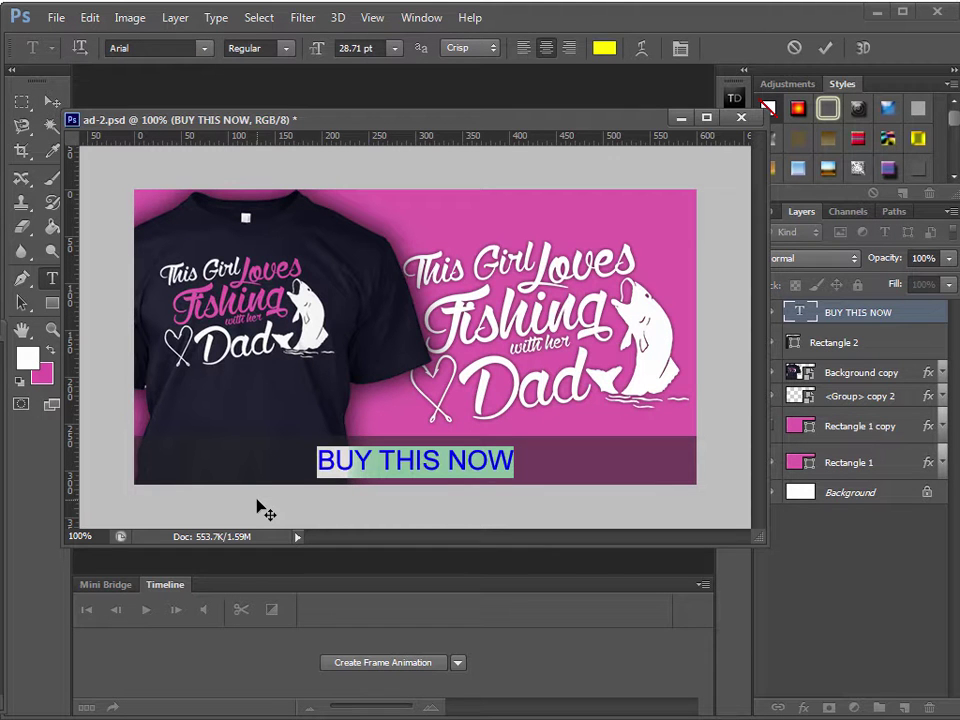
{"action": "type", "text": "Love"}
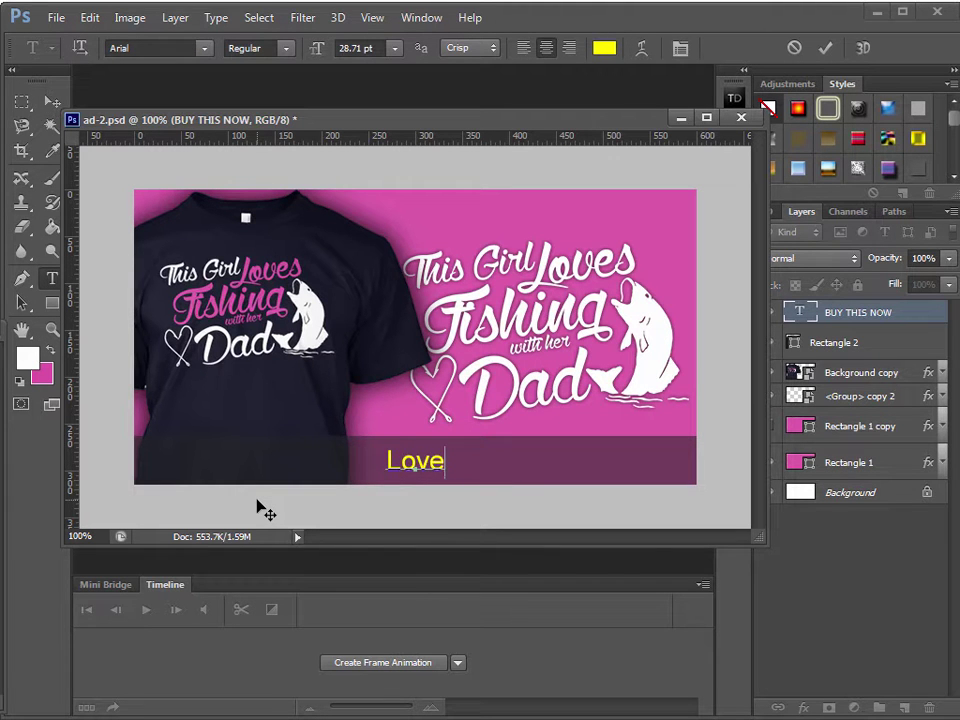
{"action": "type", "text": " Fishing"}
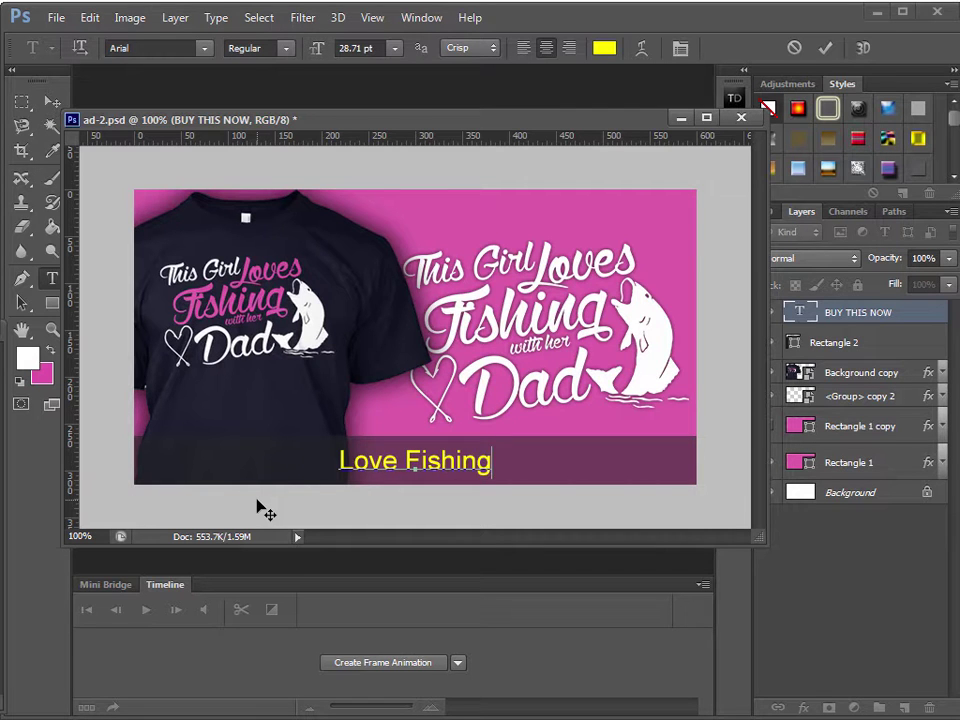
{"action": "type", "text": "?"}
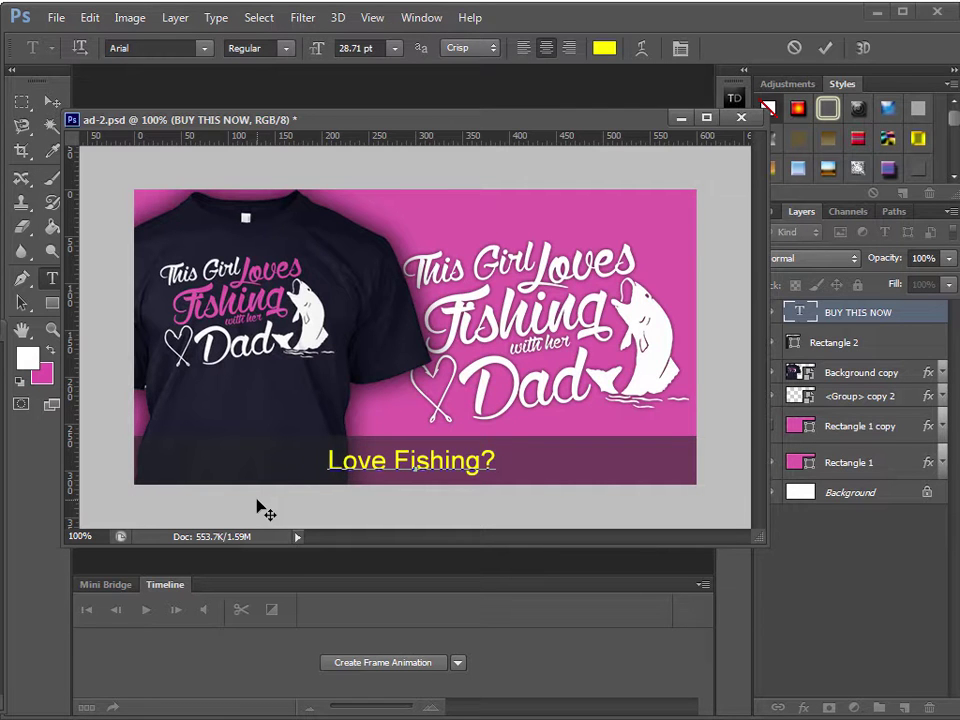
{"action": "key", "text": "BackSpace"}
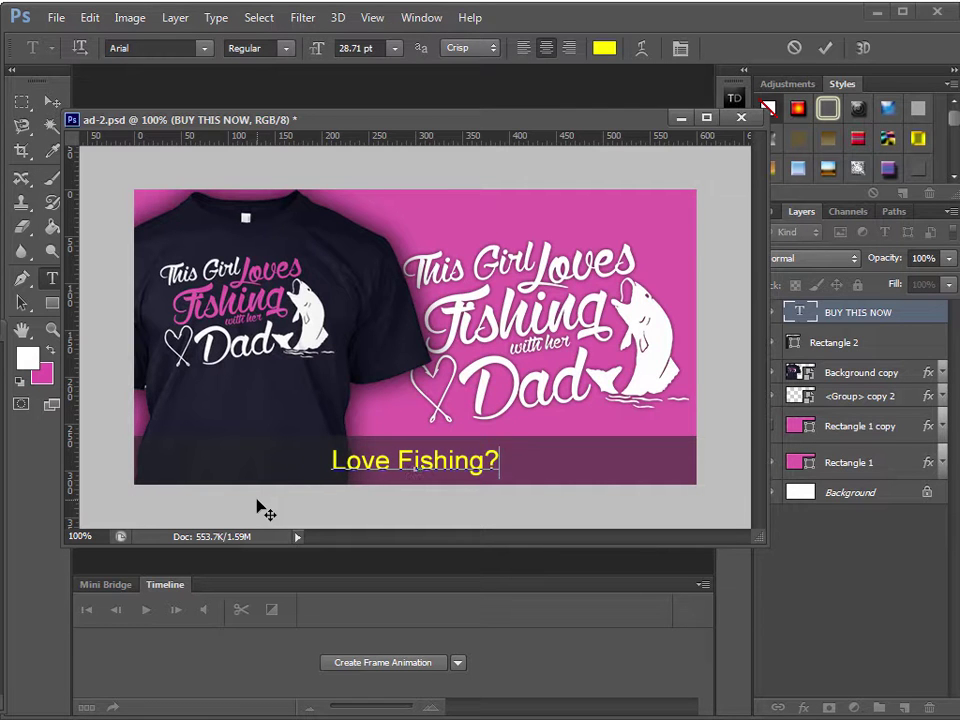
{"action": "key", "text": "BackSpace"}
{"action": "type", "text": "with your Dad"}
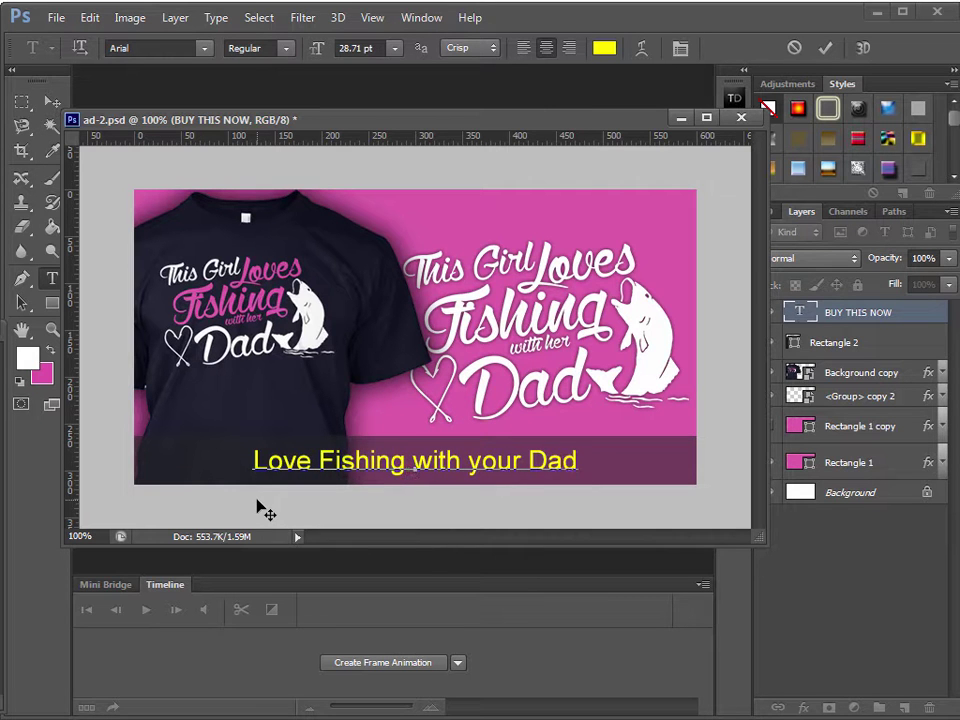
{"action": "type", "text": "?"}
{"action": "left_click", "coordinate": [52, 103]}
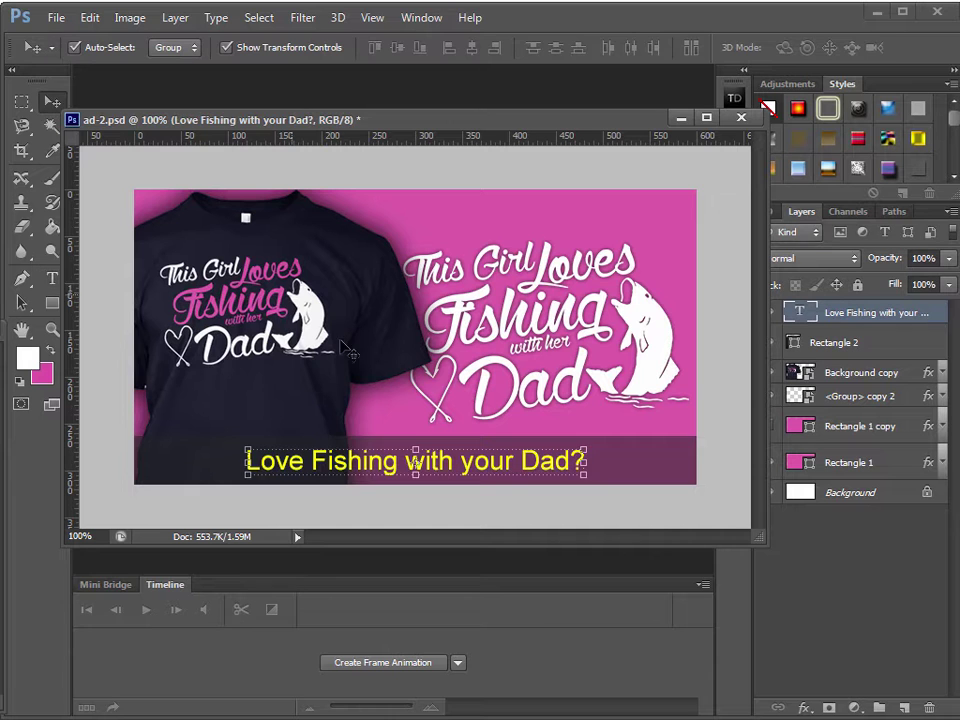
Set the caption's tracking to -50 in the Character panel and save ad-2.psd.
{"action": "left_click_drag", "start_coordinate": [609, 124], "coordinate": [510, 79]}
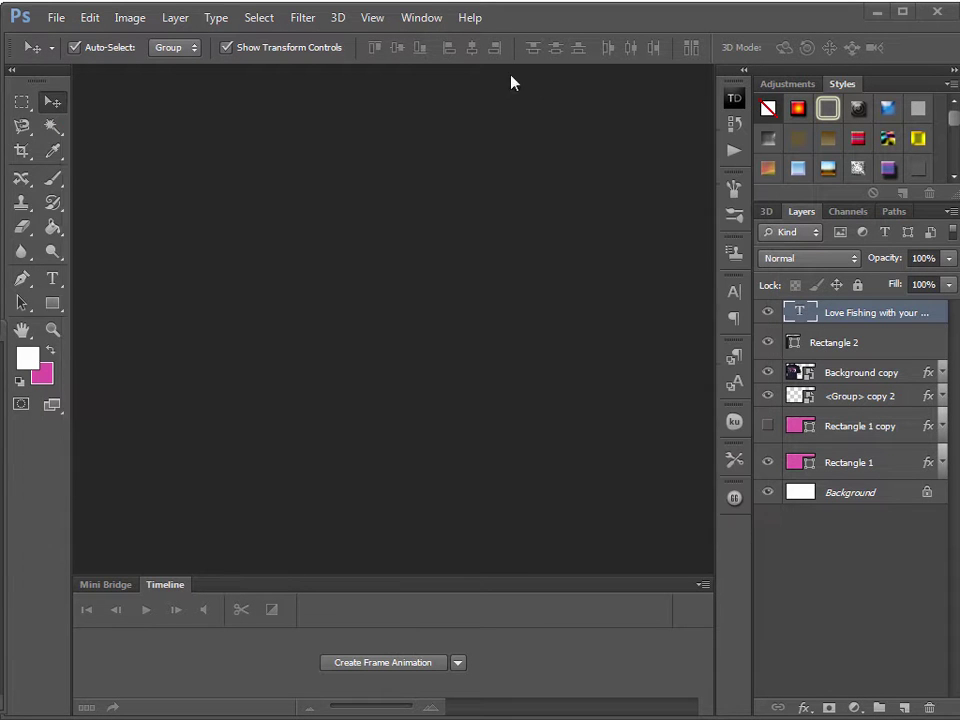
{"action": "left_click", "coordinate": [734, 291]}
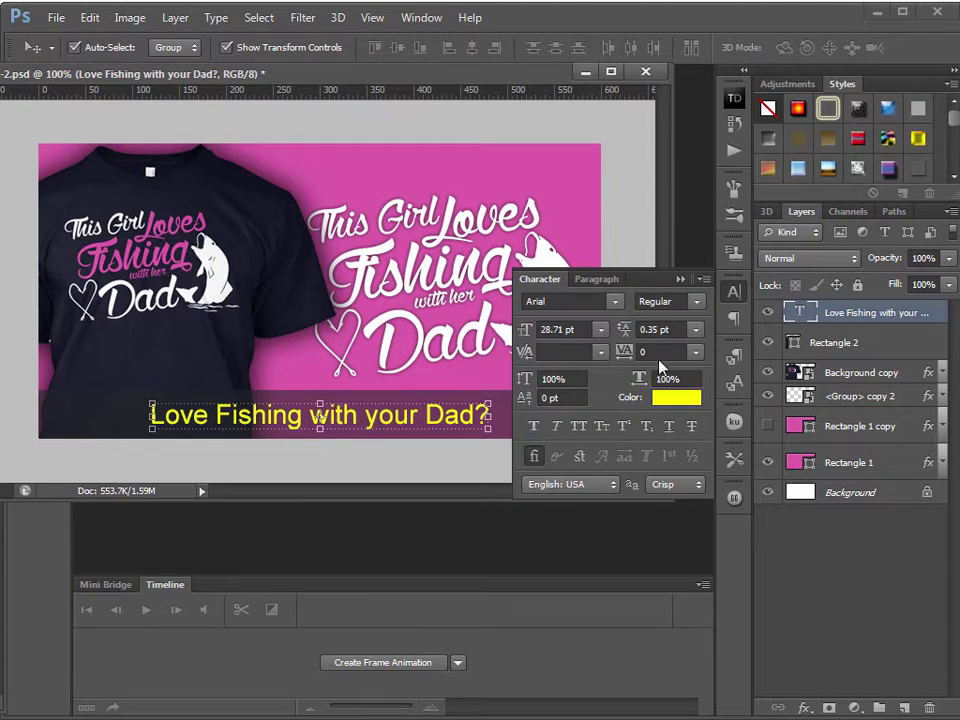
{"action": "left_click", "coordinate": [696, 354]}
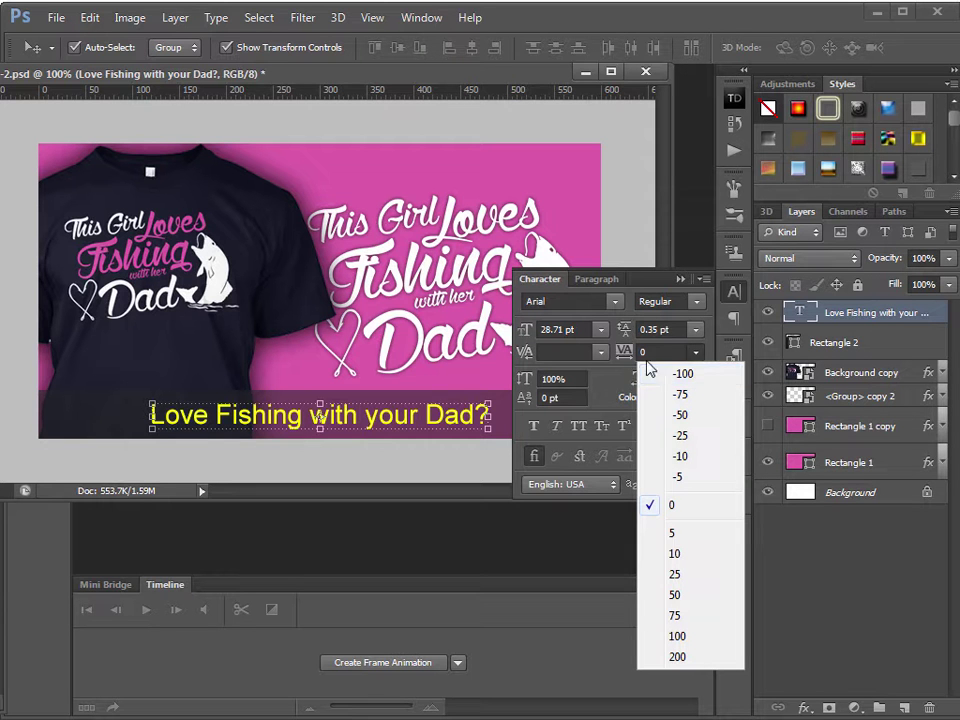
{"action": "left_click", "coordinate": [644, 352]}
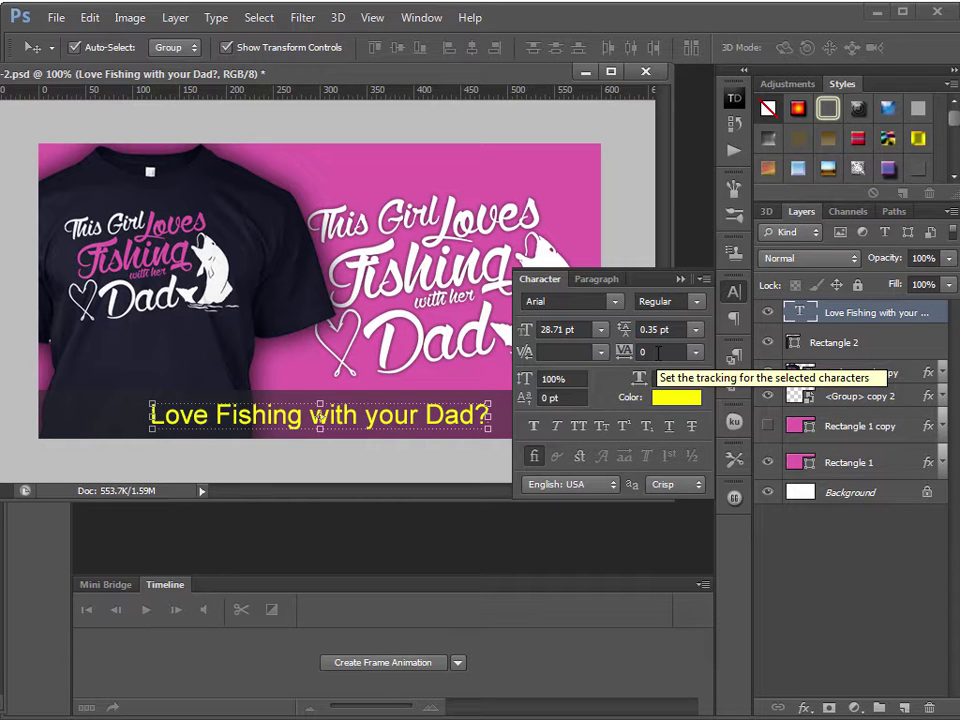
{"action": "left_click", "coordinate": [695, 352]}
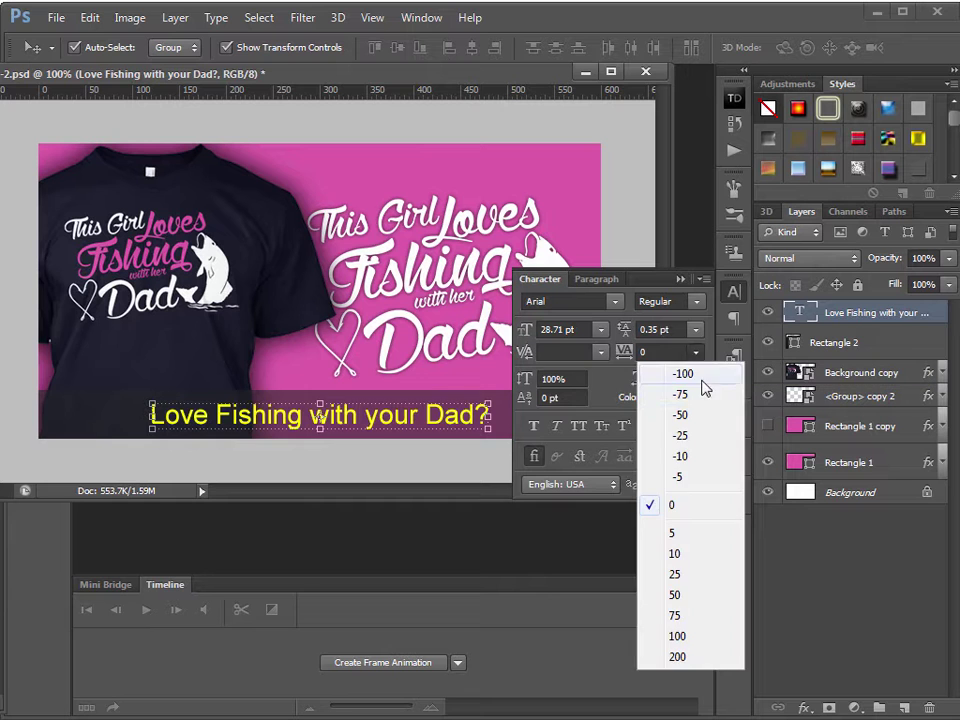
{"action": "left_click", "coordinate": [701, 397]}
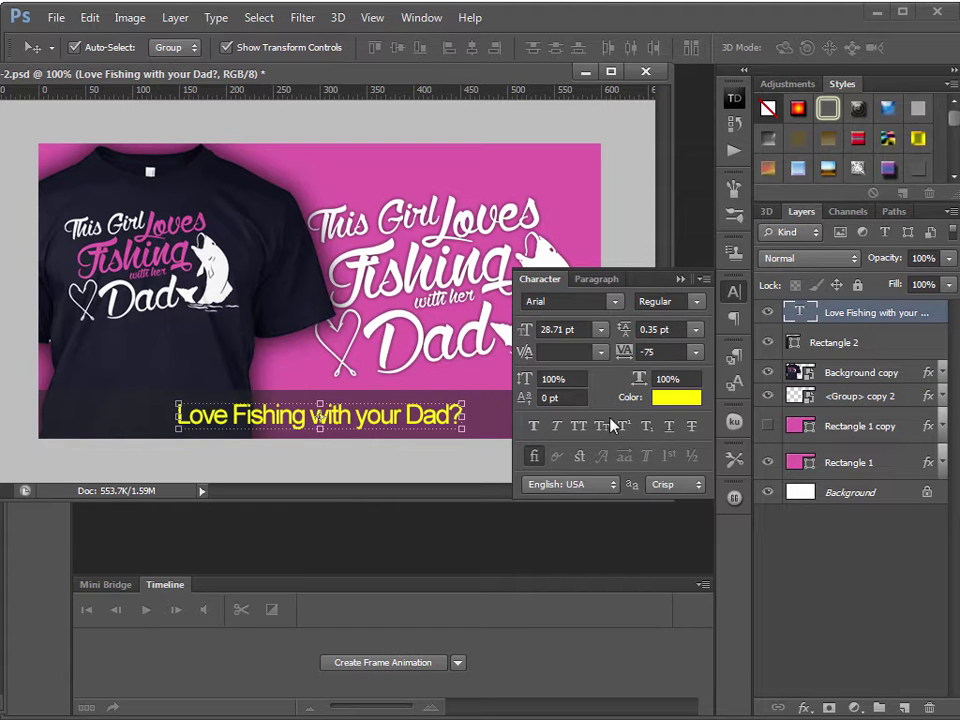
{"action": "left_click", "coordinate": [695, 352]}
{"action": "left_click", "coordinate": [699, 416]}
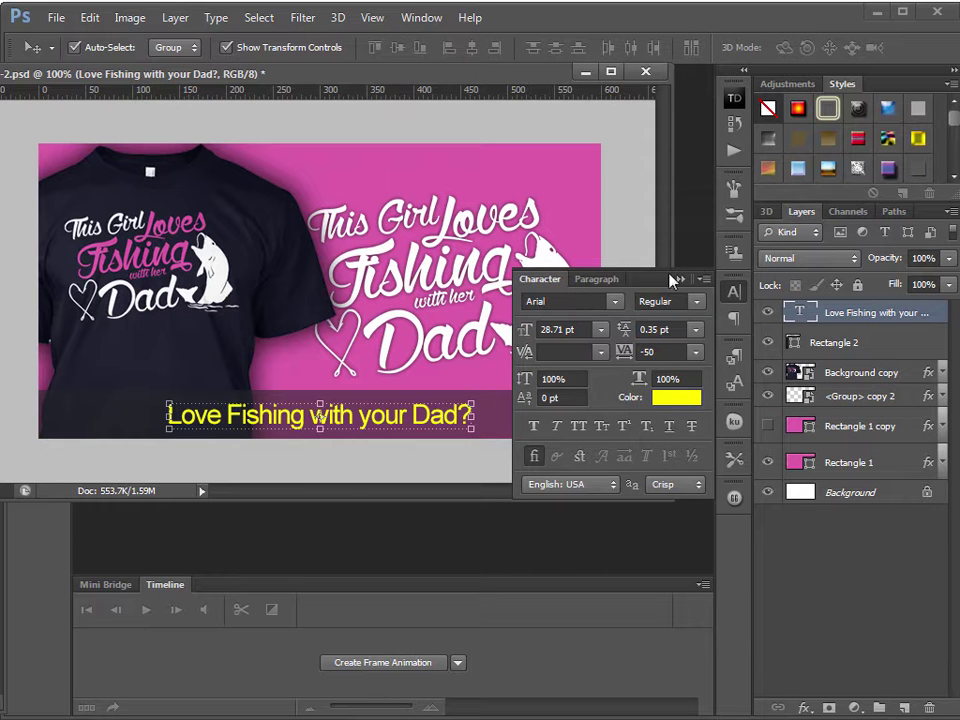
{"action": "left_click", "coordinate": [540, 122]}
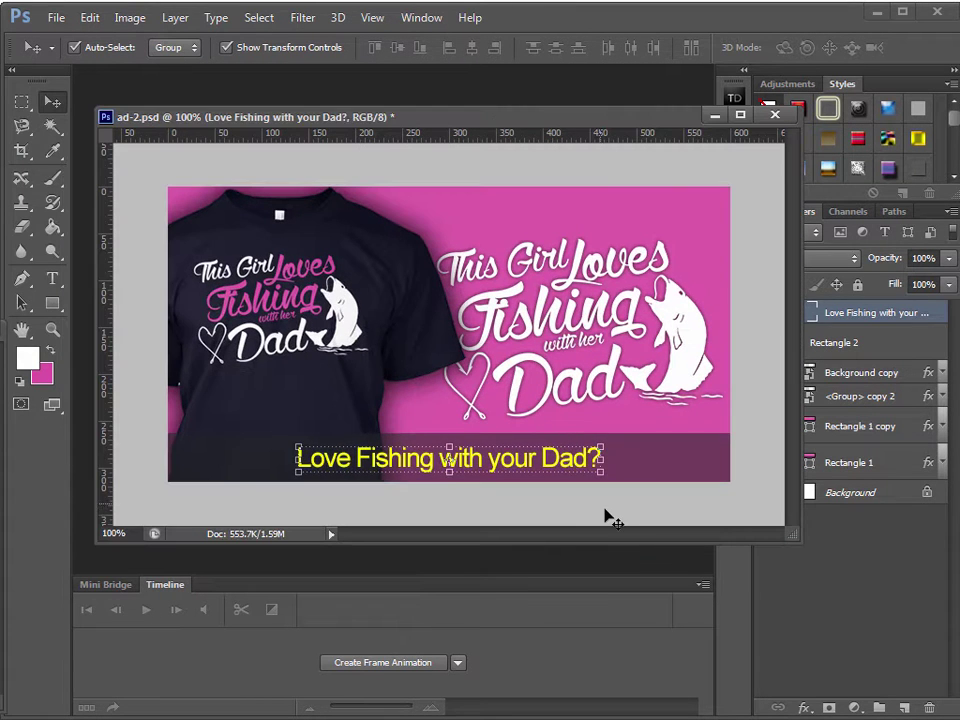
{"action": "key", "text": "ctrl+s"}
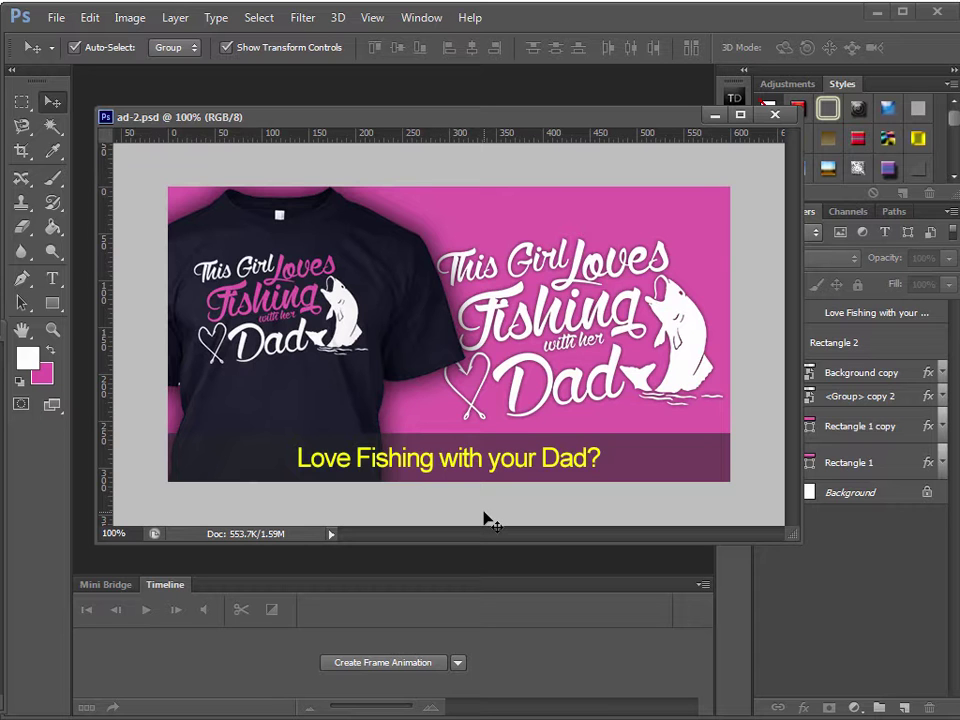
Save the banner as ad-2.png in PNG format, accepting the default PNG options.
{"action": "left_click", "coordinate": [56, 17]}
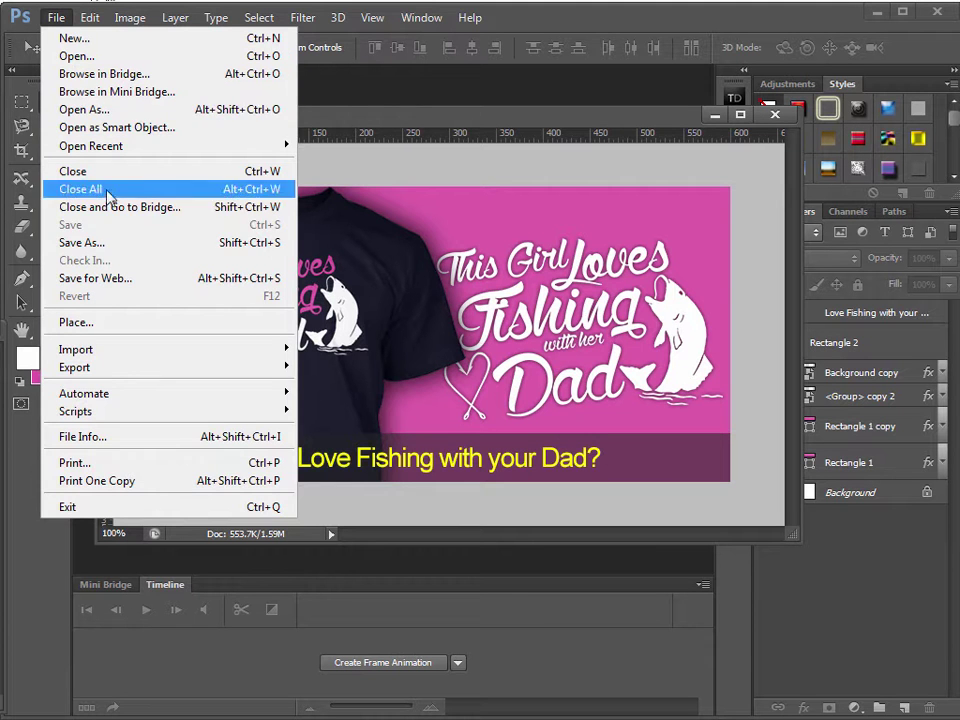
{"action": "left_click", "coordinate": [81, 242]}
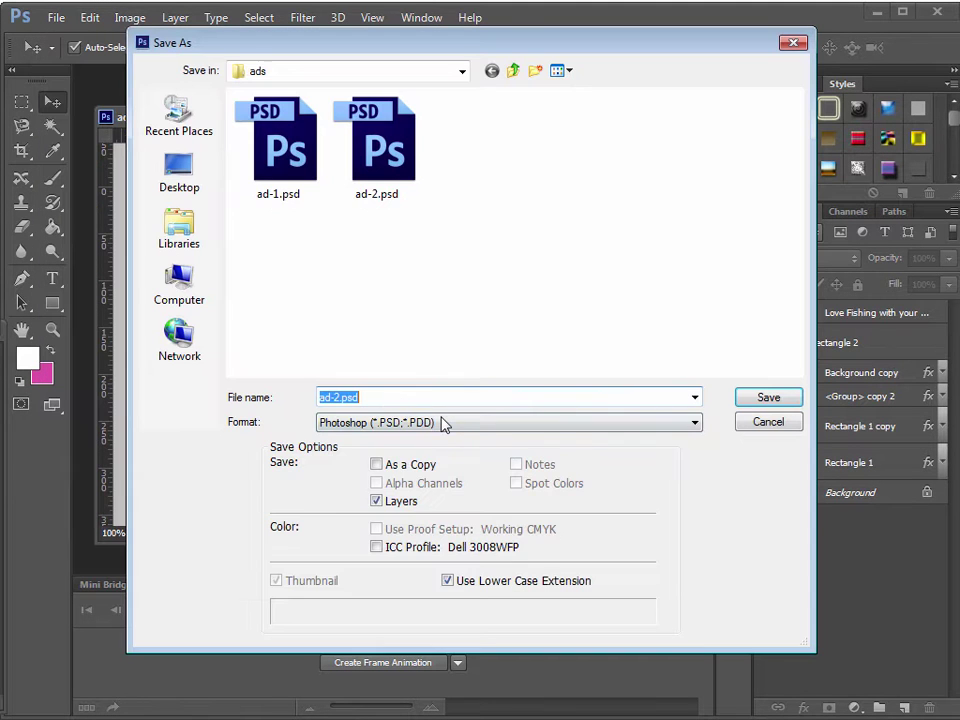
{"action": "left_click", "coordinate": [588, 422]}
{"action": "left_click", "coordinate": [480, 645]}
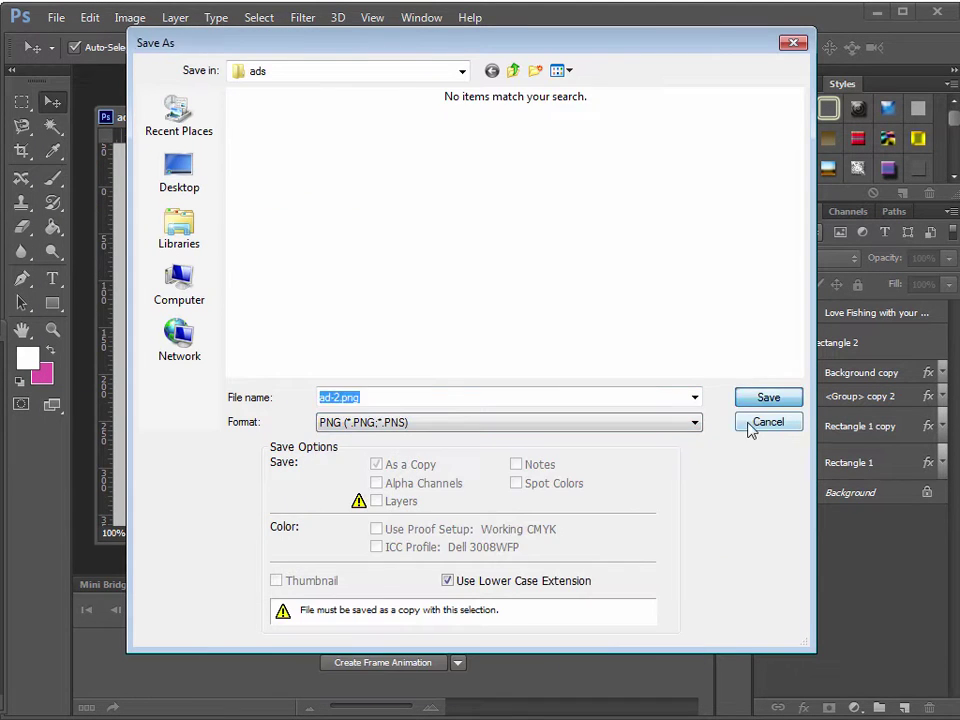
{"action": "left_click", "coordinate": [767, 422]}
{"action": "left_click", "coordinate": [617, 209]}
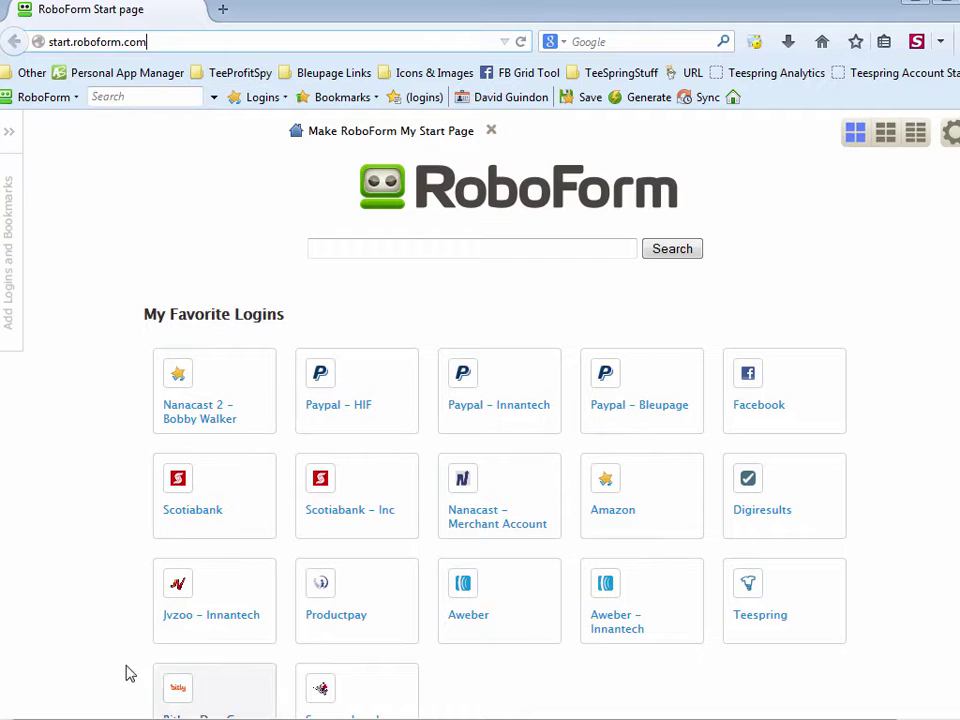
Search Google for 'fb grid tool'.
{"action": "scroll", "coordinate": [117, 654], "scroll_direction": "down", "scroll_amount": 5}
{"action": "left_click", "coordinate": [262, 555]}
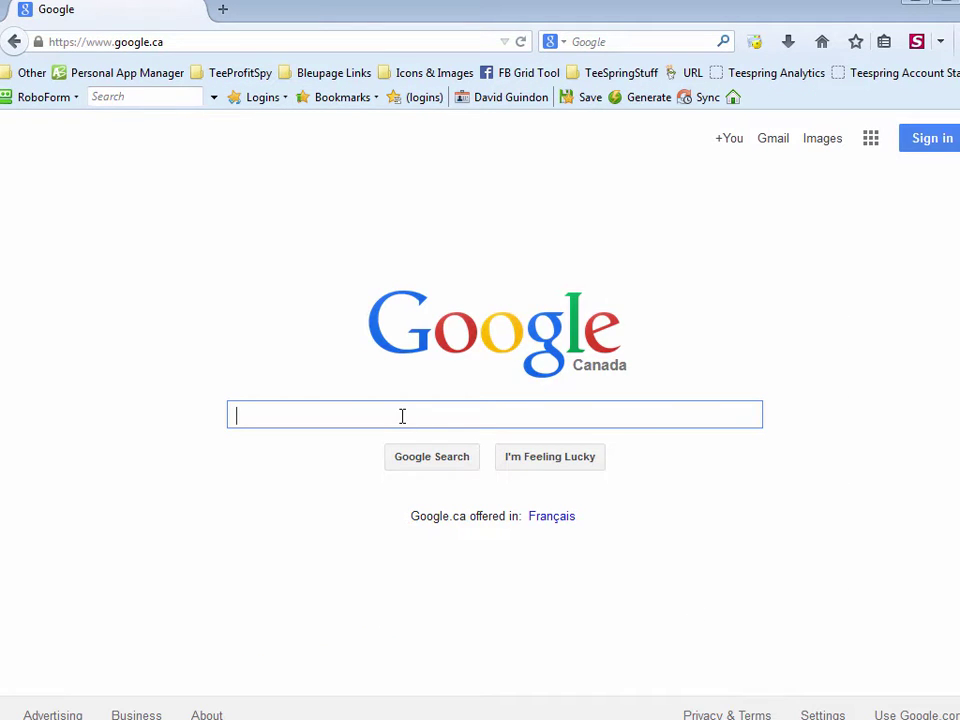
{"action": "type", "text": "fb "}
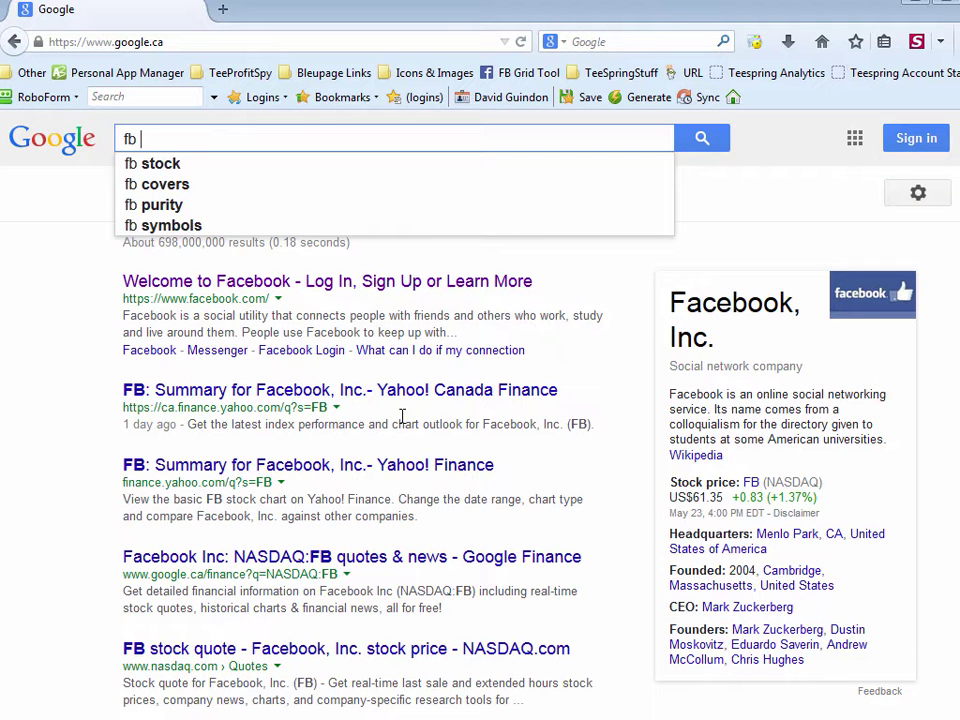
{"action": "type", "text": "grid tool"}
{"action": "key", "text": "Return"}
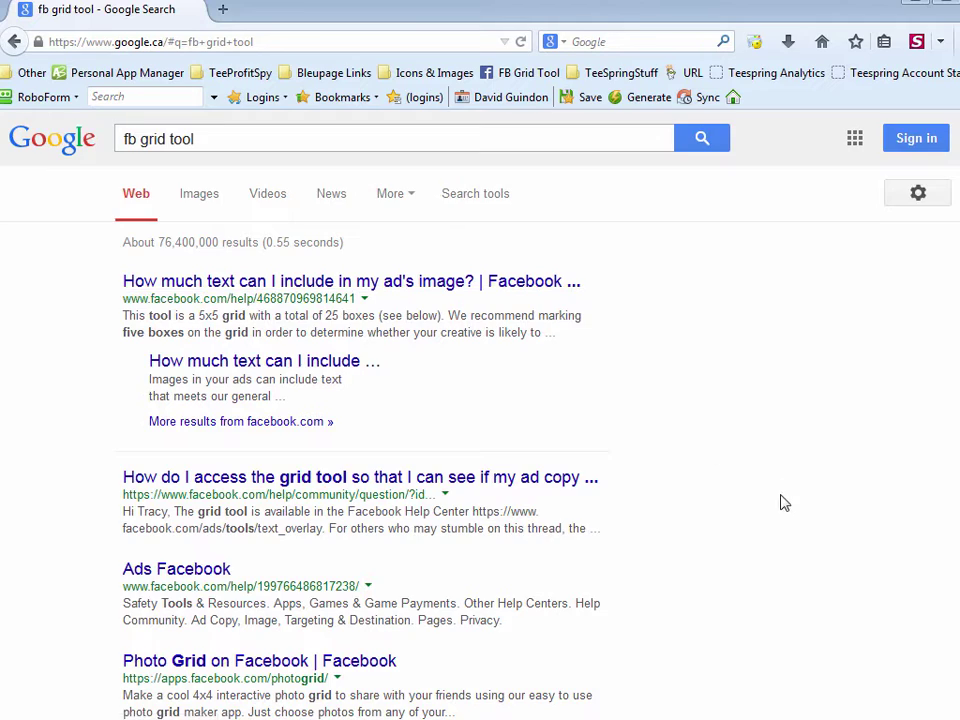
Change the query to 'facebook grid tool' and open Facebook's article on ad image text.
{"action": "scroll", "coordinate": [782, 512], "scroll_direction": "down", "scroll_amount": 4}
{"action": "scroll", "coordinate": [786, 517], "scroll_direction": "up", "scroll_amount": 3}
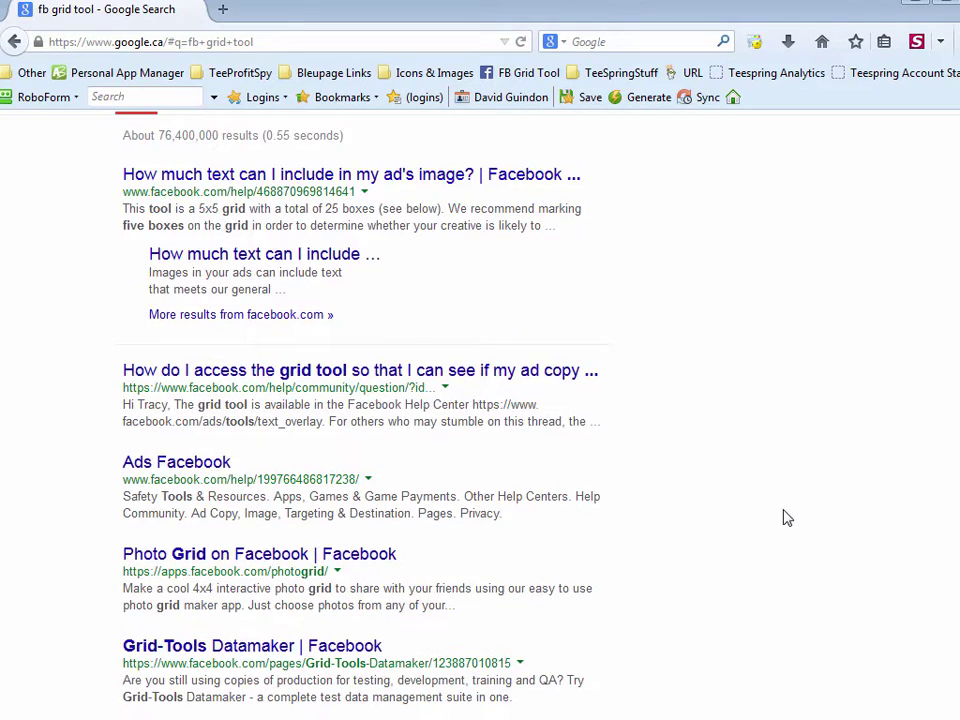
{"action": "scroll", "coordinate": [786, 517], "scroll_direction": "up", "scroll_amount": 1}
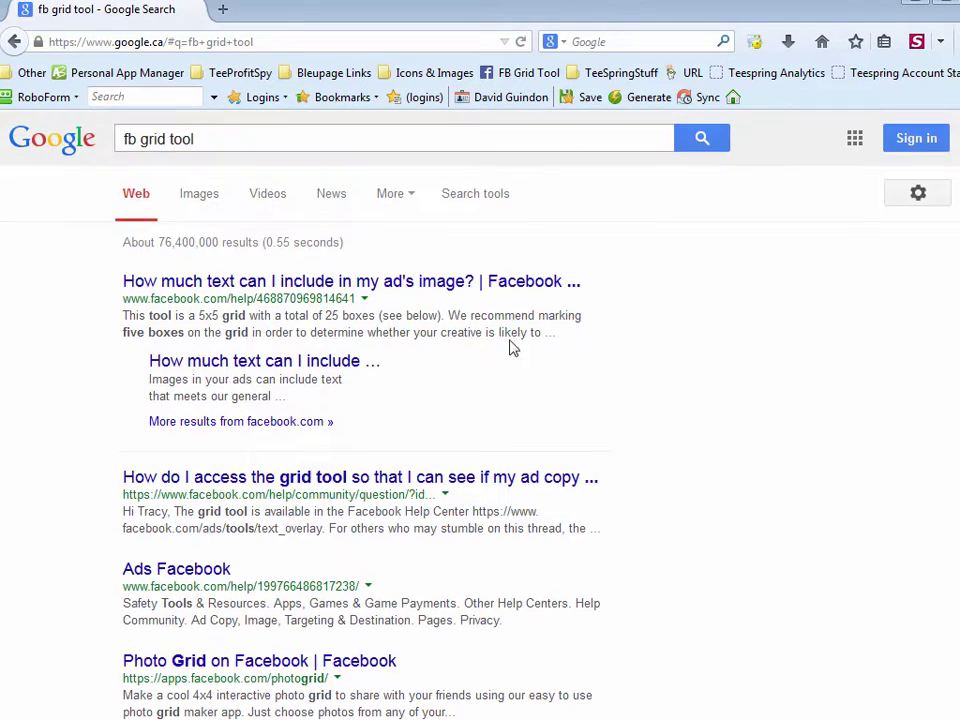
{"action": "double_click", "coordinate": [127, 140]}
{"action": "type", "text": "faceboo"}
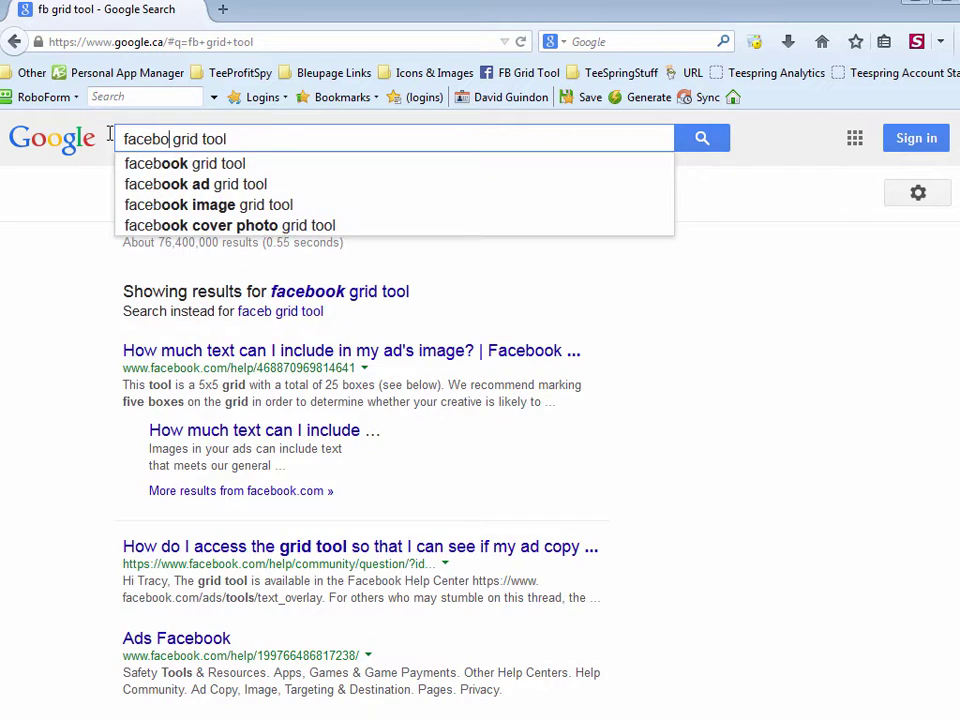
{"action": "type", "text": "k"}
{"action": "key", "text": "Return"}
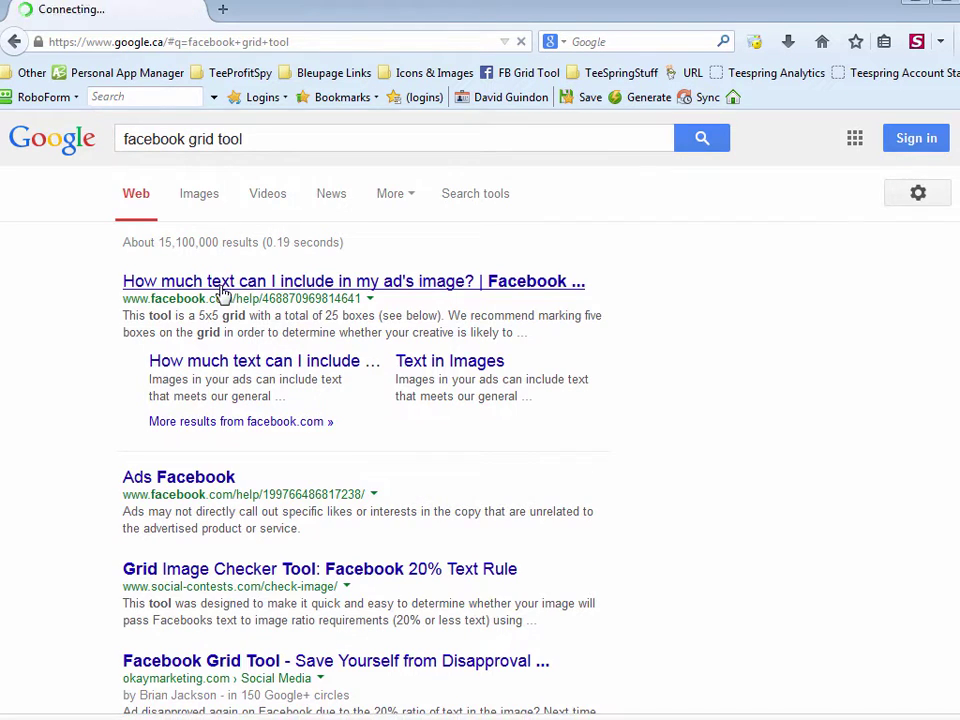
{"action": "left_click", "coordinate": [221, 288]}
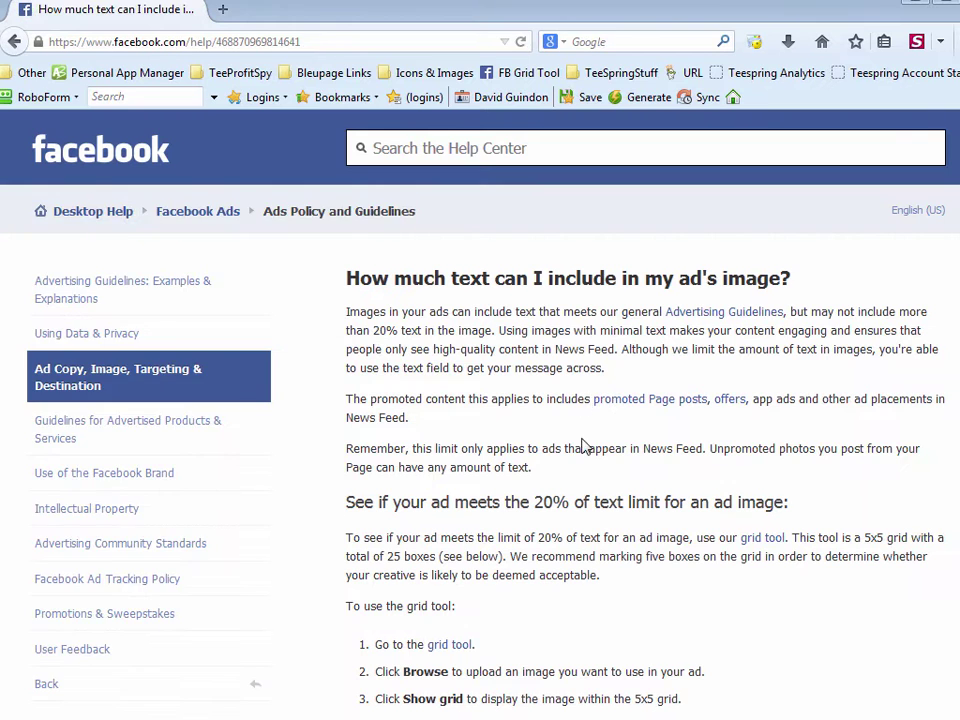
Scroll to the 20% text limit steps and follow the 'grid tool' link.
{"action": "scroll", "coordinate": [453, 462], "scroll_direction": "down", "scroll_amount": 3}
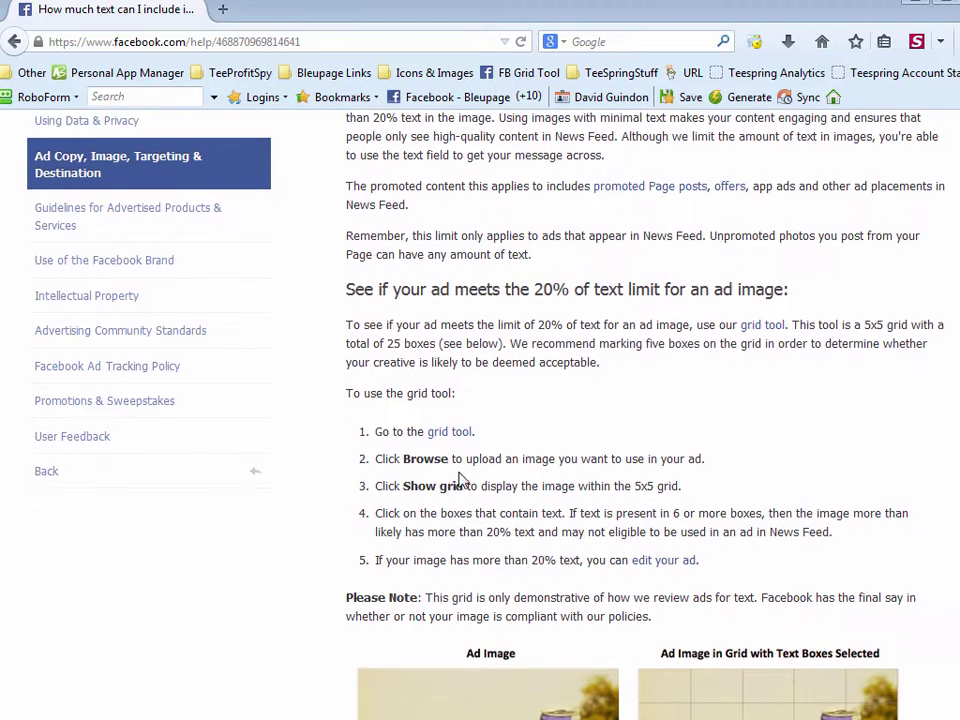
{"action": "left_click", "coordinate": [448, 432]}
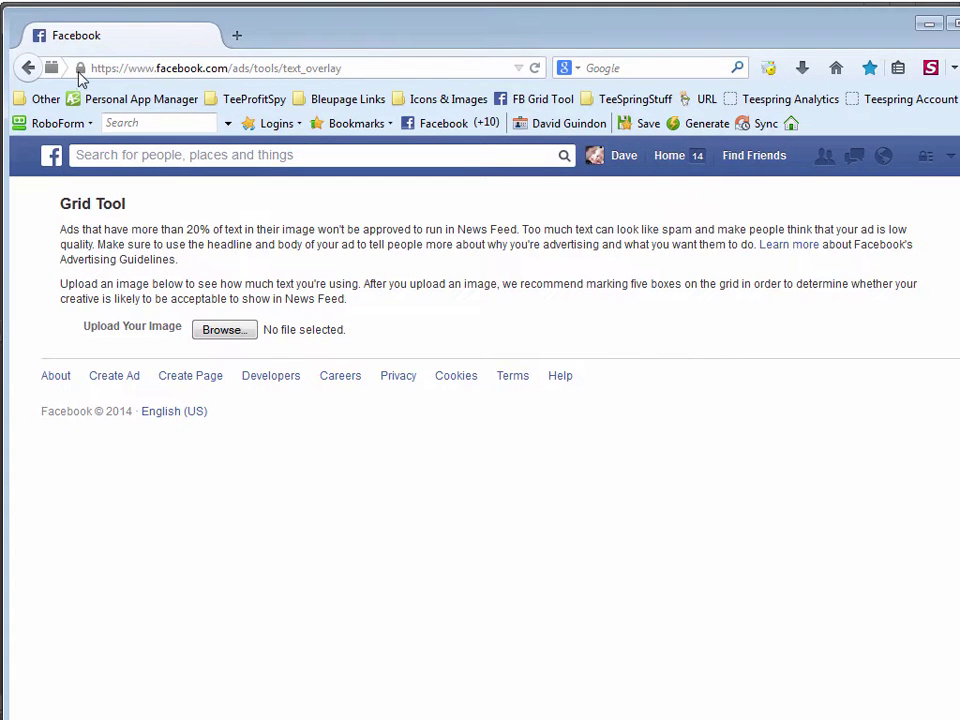
{"action": "left_click", "coordinate": [252, 99]}
{"action": "left_click_drag", "start_coordinate": [448, 133], "coordinate": [493, 101]}
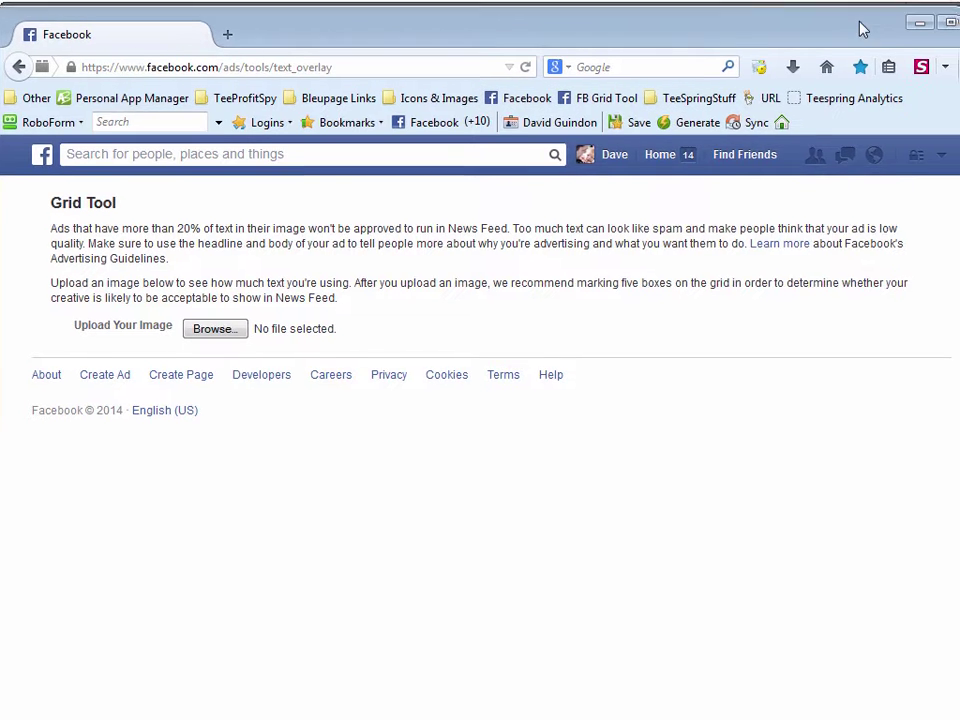
{"action": "right_click", "coordinate": [303, 40]}
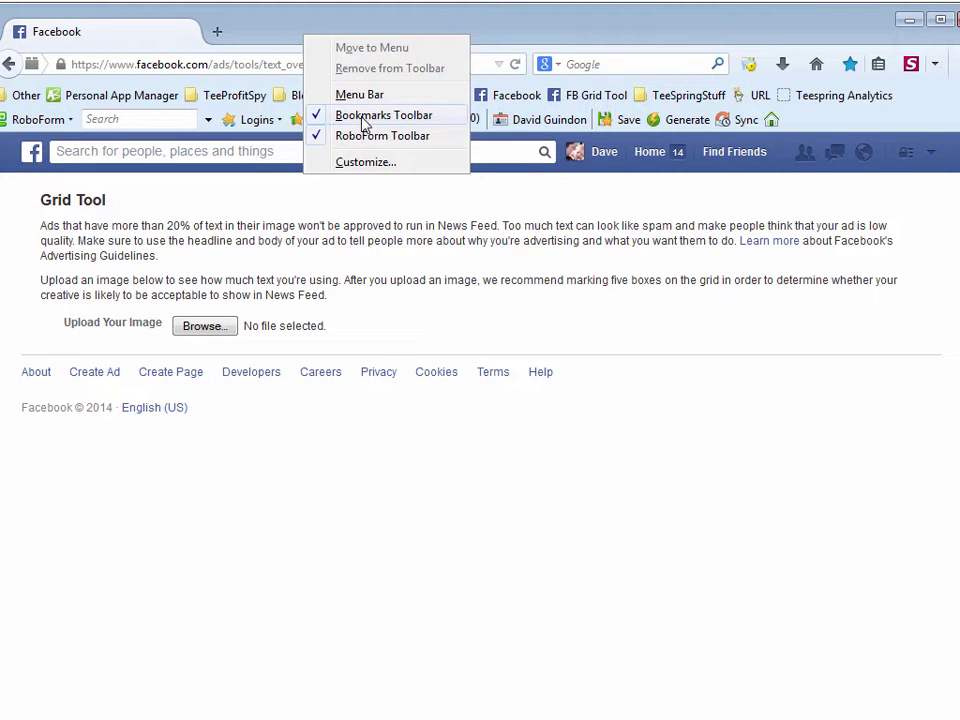
{"action": "left_click", "coordinate": [553, 28]}
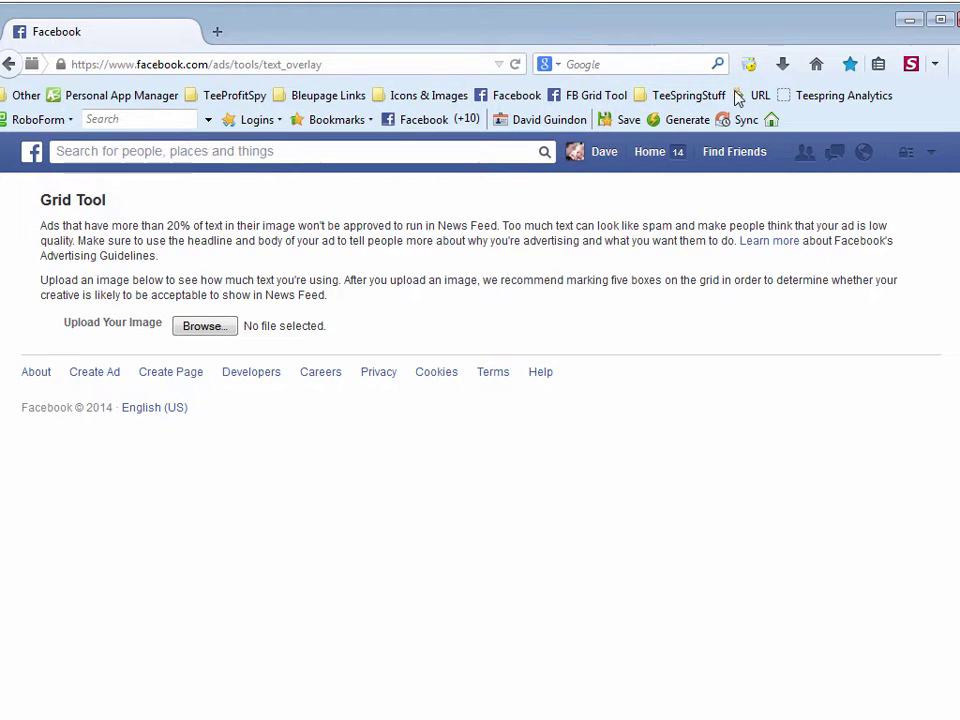
{"action": "right_click", "coordinate": [520, 97]}
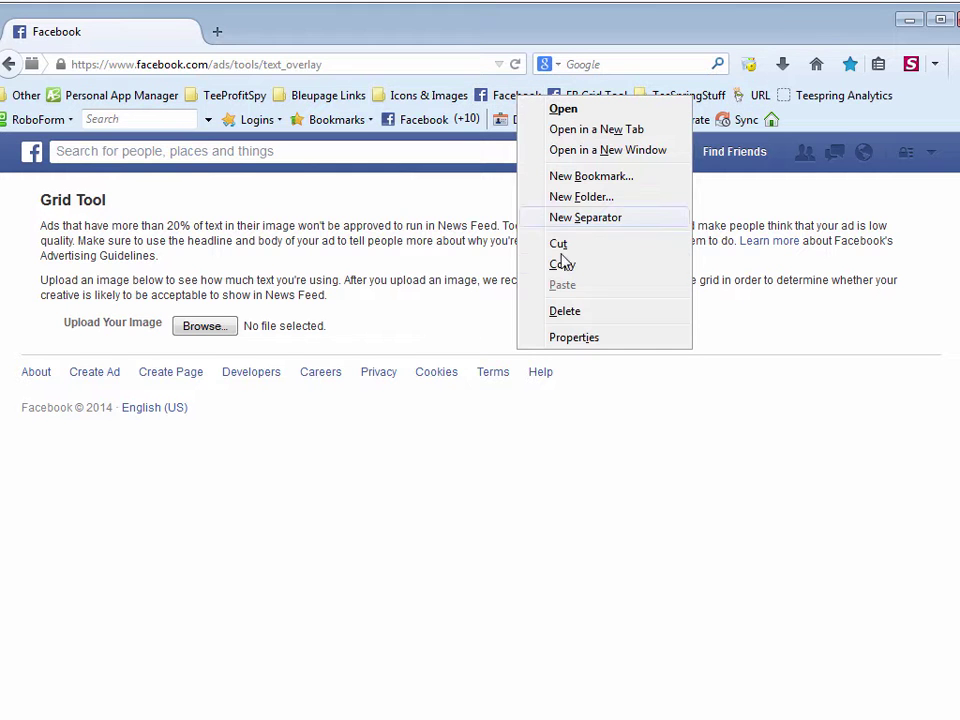
Remove the extra bookmark and upload ad-2.png from Fishing > Example > ads to the Grid Tool.
{"action": "left_click", "coordinate": [568, 320]}
{"action": "left_click", "coordinate": [500, 97]}
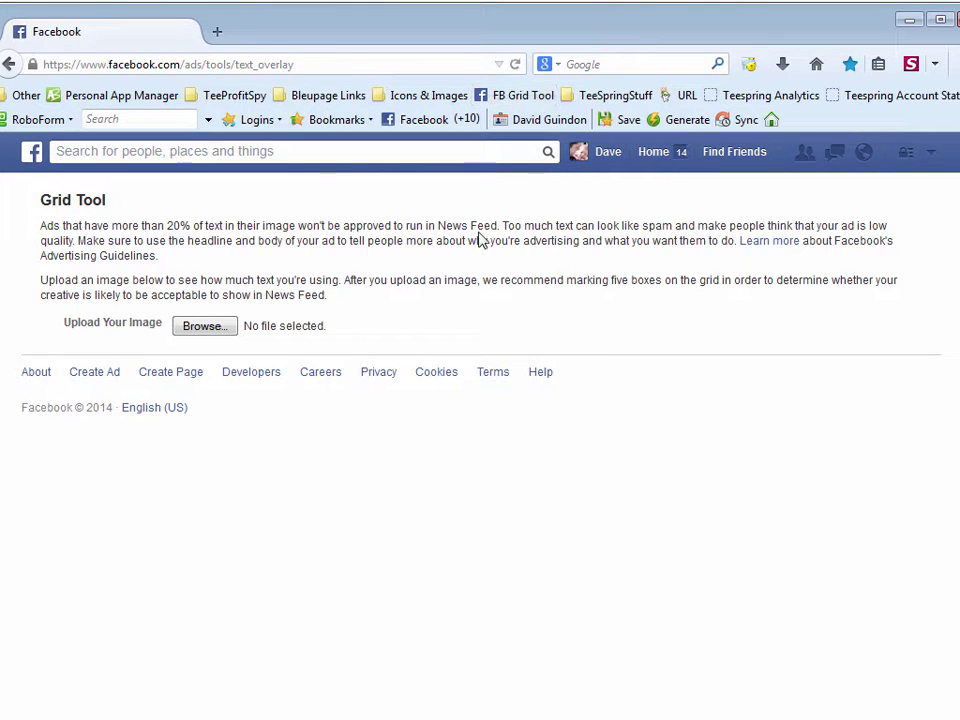
{"action": "left_click", "coordinate": [205, 328]}
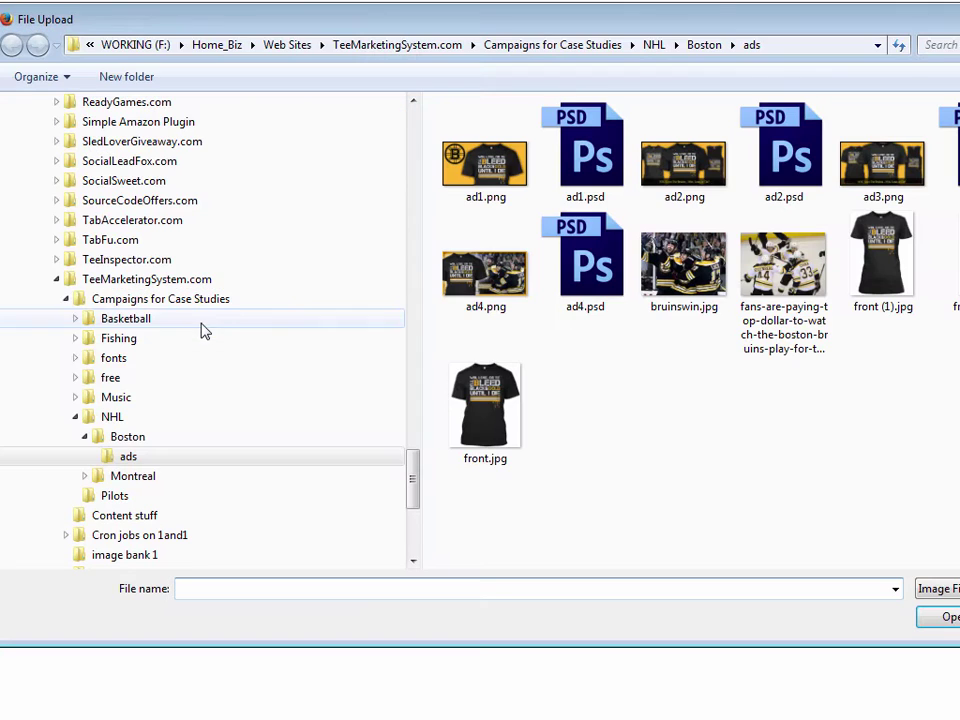
{"action": "left_click", "coordinate": [600, 44]}
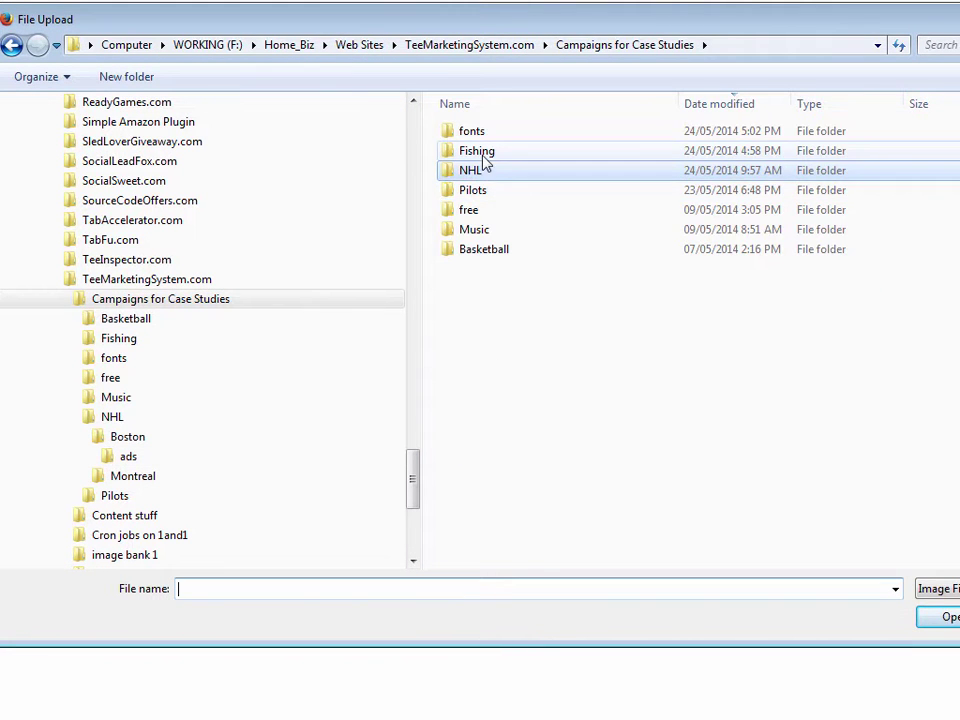
{"action": "double_click", "coordinate": [484, 152]}
{"action": "double_click", "coordinate": [484, 172]}
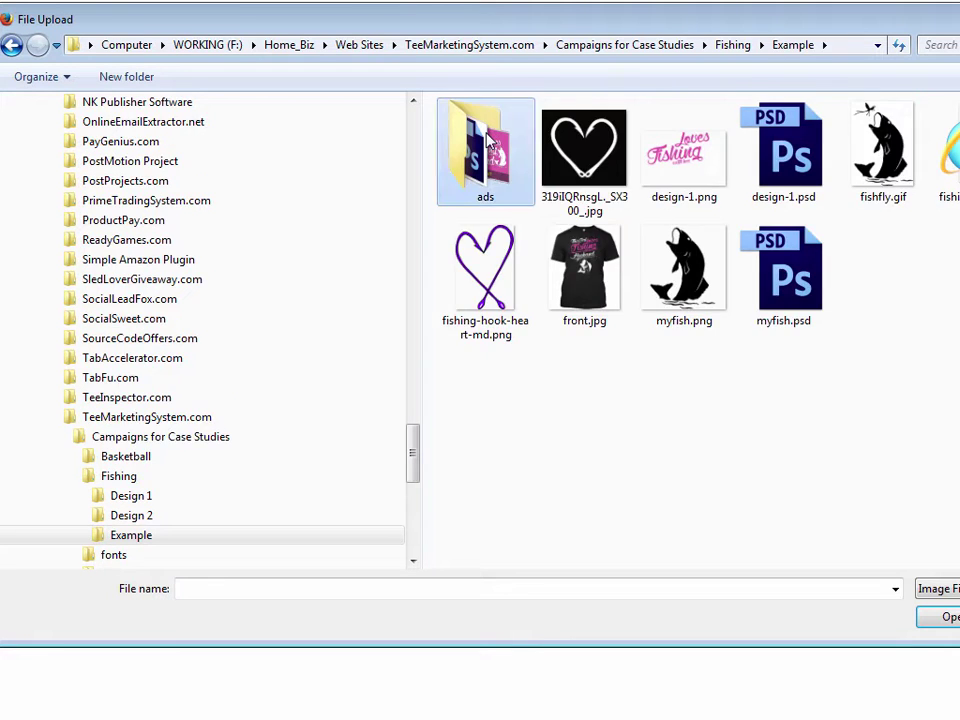
{"action": "double_click", "coordinate": [474, 150]}
{"action": "double_click", "coordinate": [601, 170]}
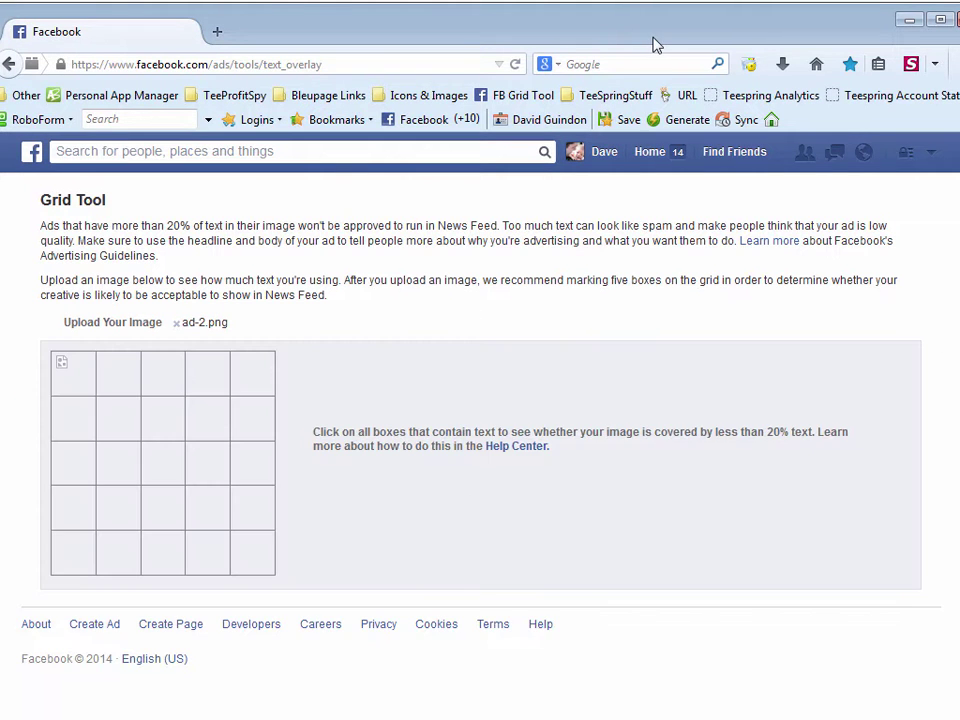
{"action": "left_click_drag", "start_coordinate": [654, 43], "coordinate": [683, 0]}
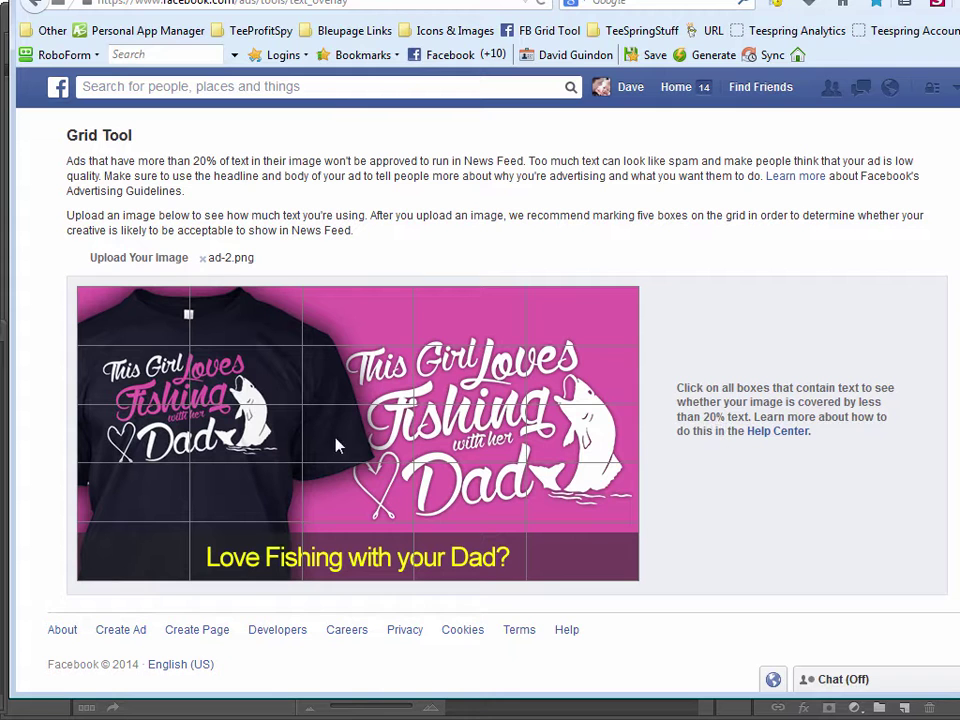
Mark bottom-row boxes over the 'Love Fishing with your Dad?' caption, leaving four marked at 16%.
{"action": "left_click", "coordinate": [240, 560]}
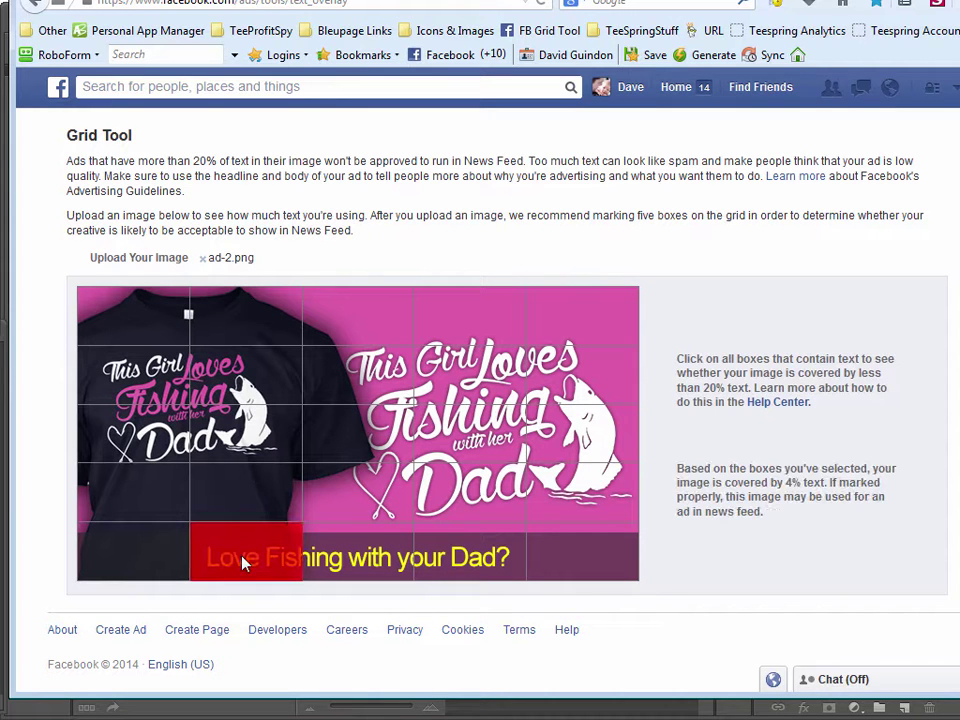
{"action": "left_click", "coordinate": [375, 560]}
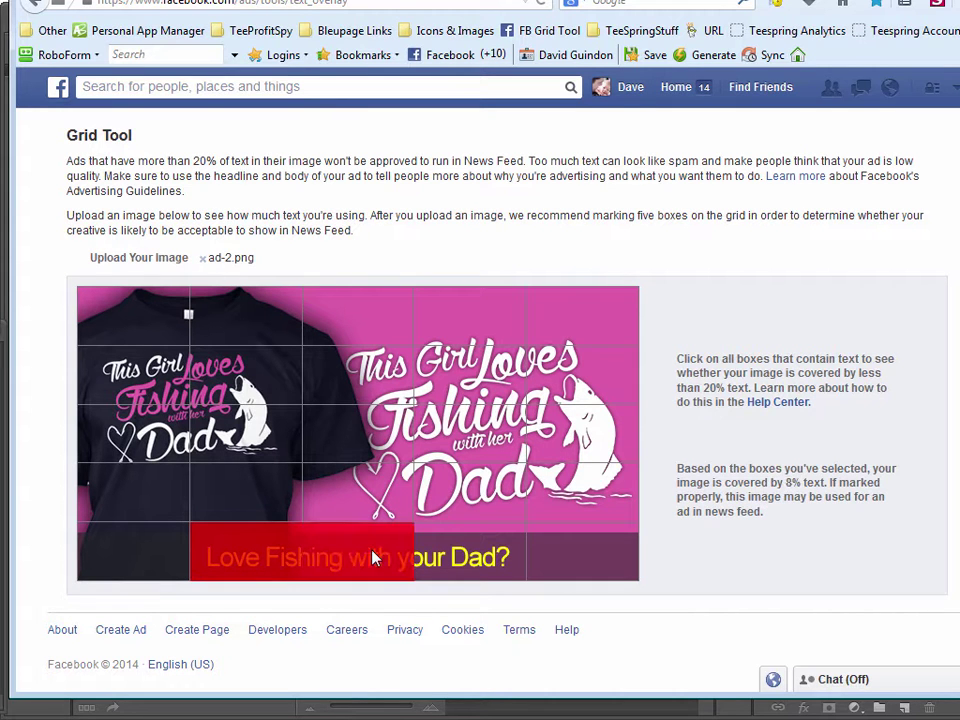
{"action": "left_click", "coordinate": [460, 558]}
{"action": "left_click", "coordinate": [553, 565]}
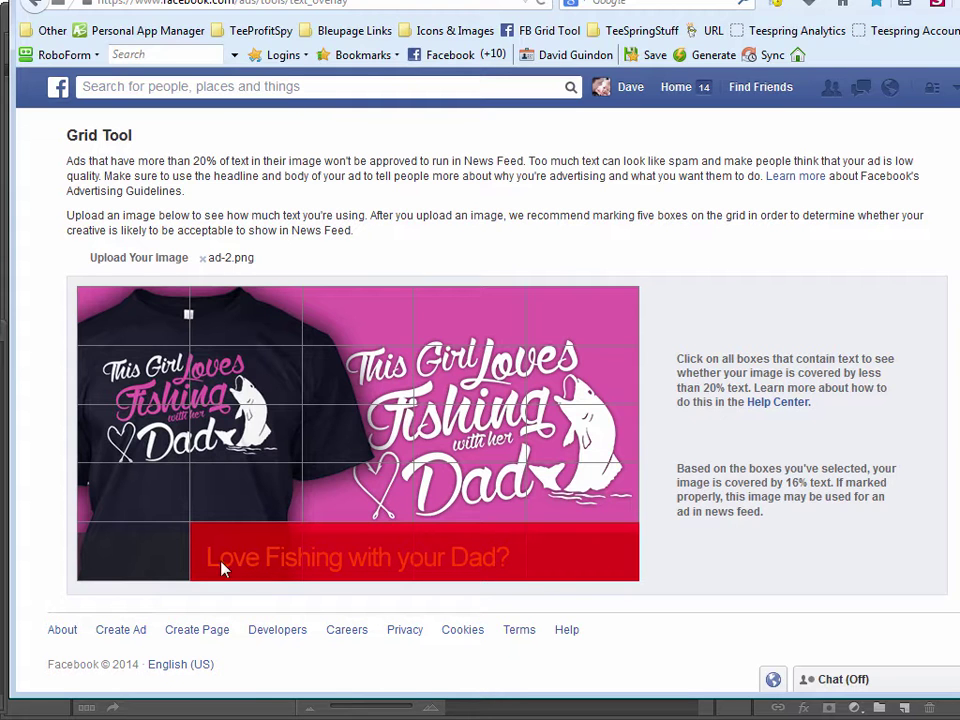
{"action": "left_click", "coordinate": [163, 569]}
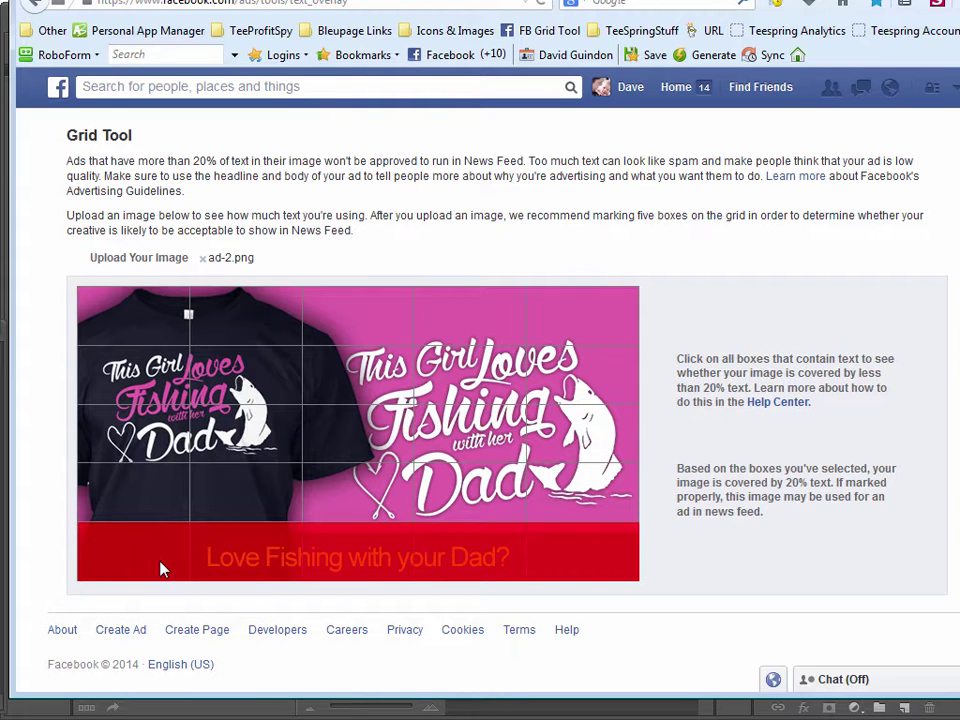
{"action": "left_click", "coordinate": [163, 569]}
{"action": "left_click", "coordinate": [163, 569]}
{"action": "left_click", "coordinate": [162, 568]}
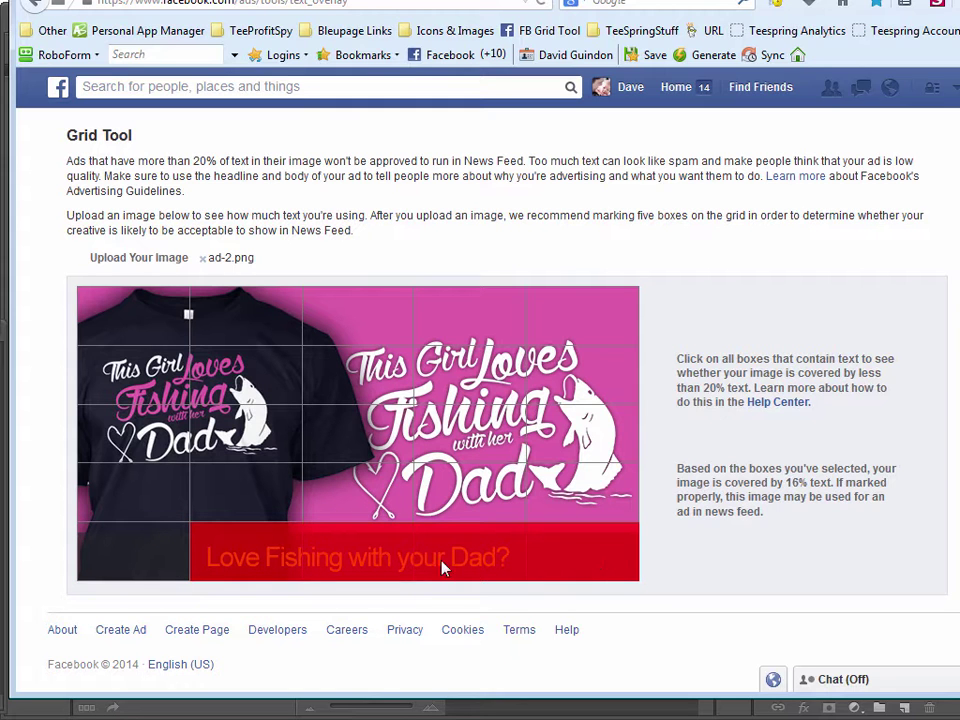
{"action": "left_click", "coordinate": [569, 565]}
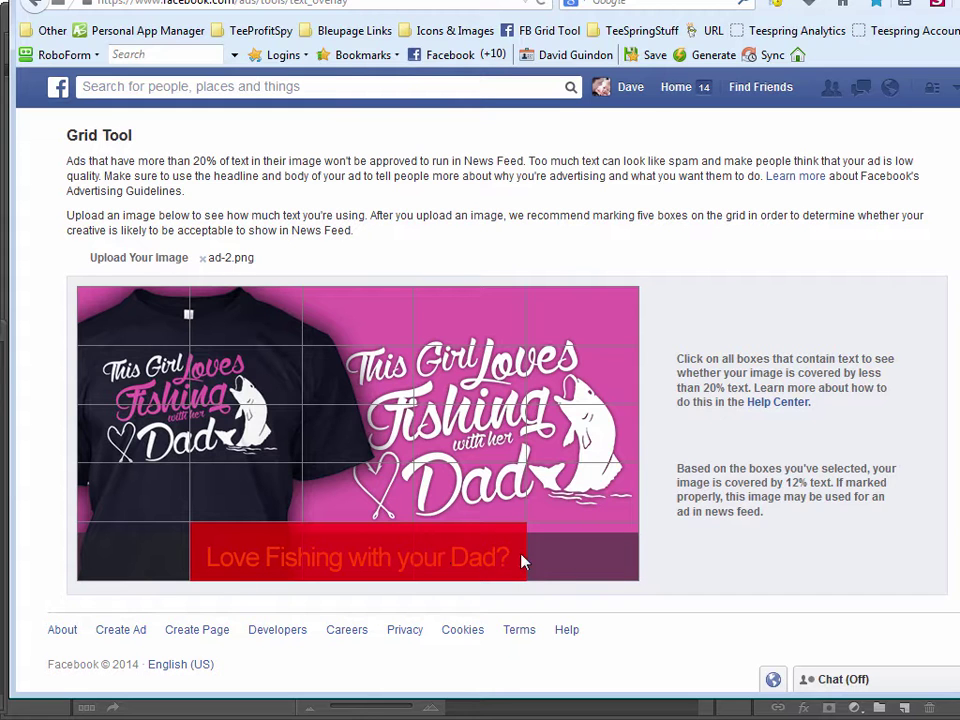
{"action": "left_click", "coordinate": [587, 559]}
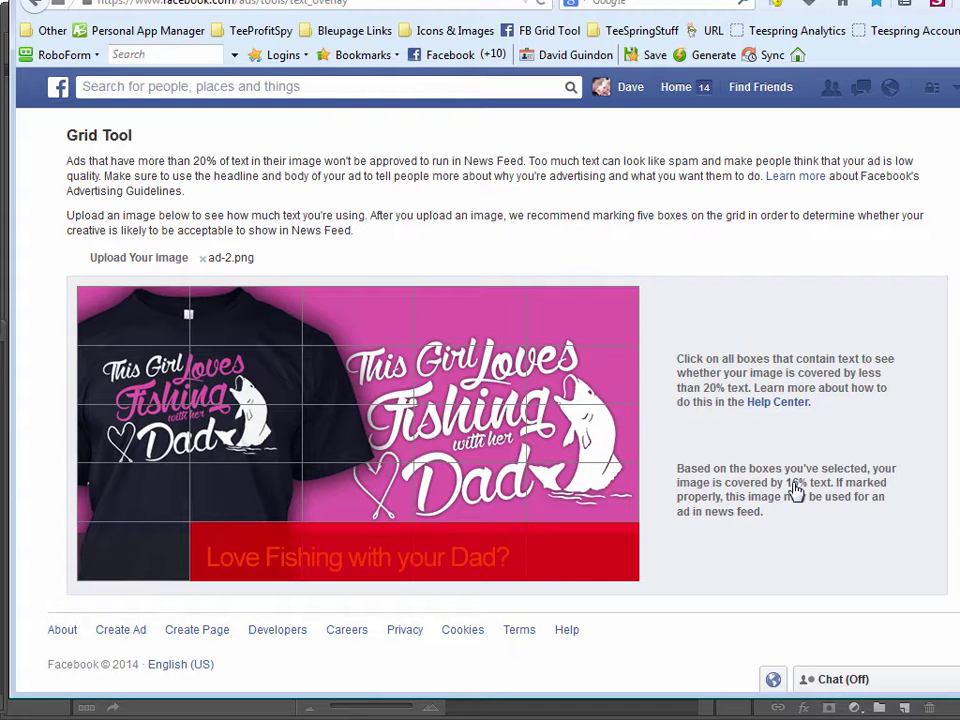
Unmark the empty bottom-right box, then test-mark and clear row-2 headline boxes 3–5.
{"action": "left_click", "coordinate": [561, 563]}
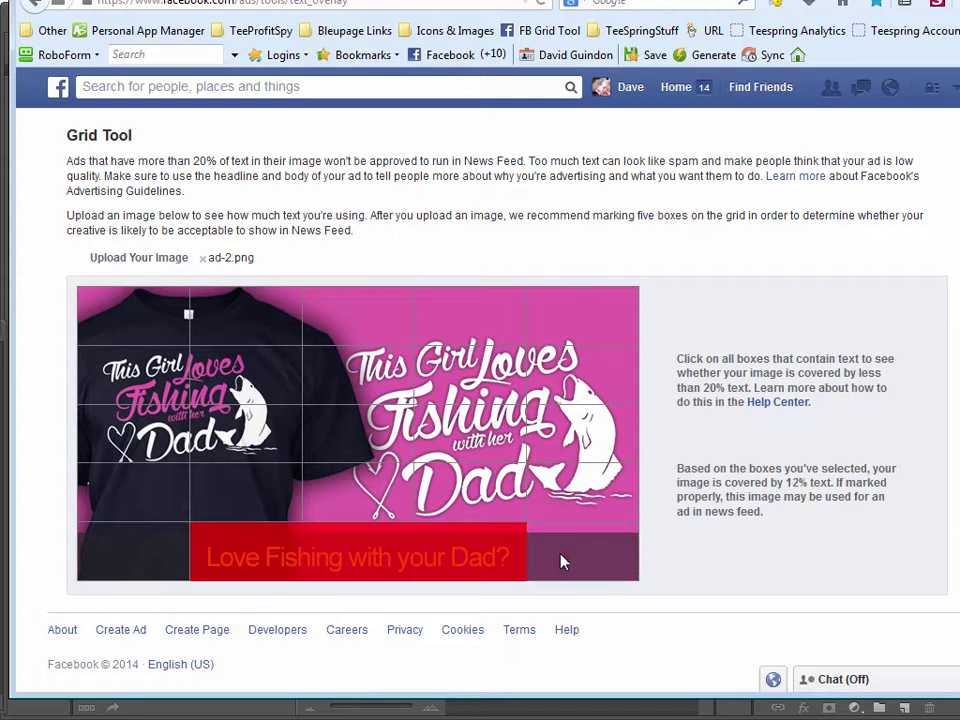
{"action": "left_click", "coordinate": [358, 376]}
{"action": "left_click", "coordinate": [470, 376]}
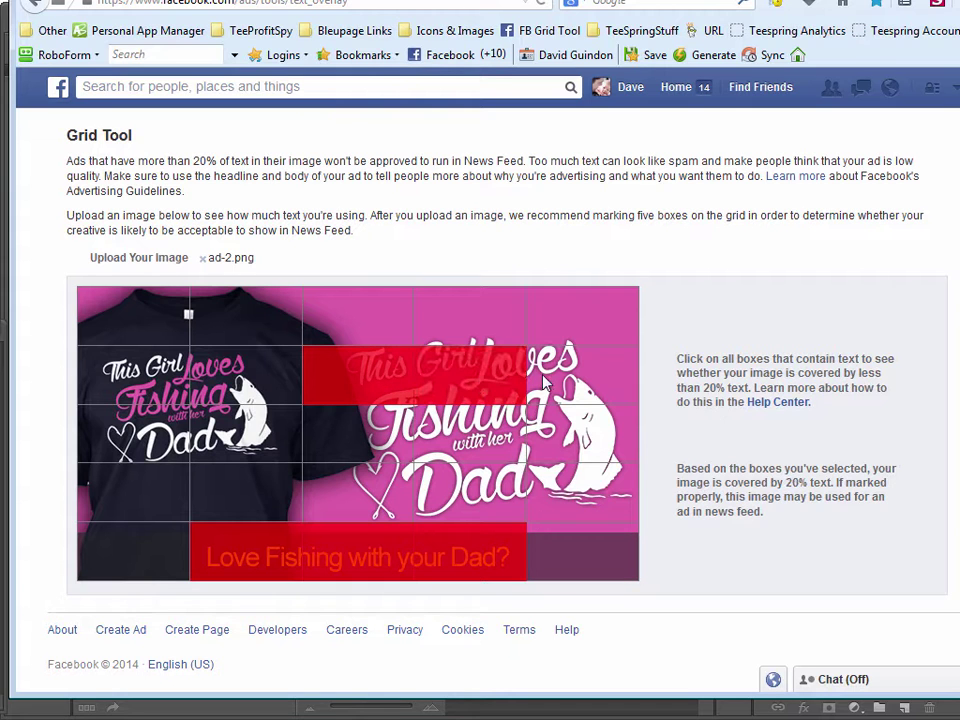
{"action": "left_click", "coordinate": [545, 382]}
{"action": "left_click", "coordinate": [562, 385]}
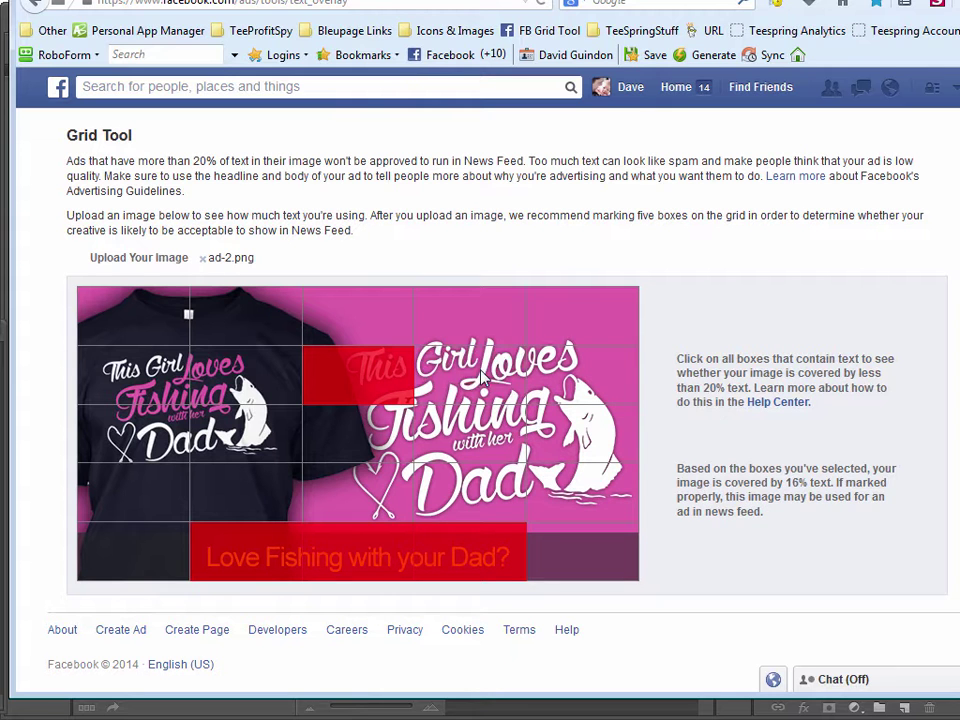
{"action": "left_click", "coordinate": [440, 383]}
{"action": "left_click", "coordinate": [360, 381]}
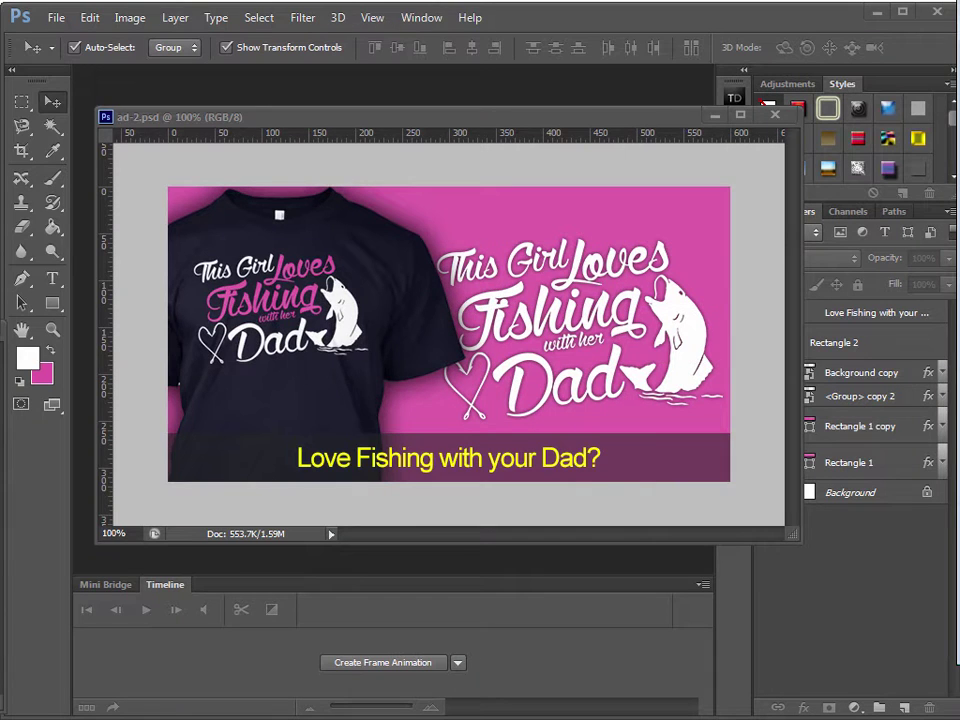
Save the banner as ad-3.psd in the ads folder with Save As.
{"action": "left_click_drag", "start_coordinate": [599, 125], "coordinate": [592, 125]}
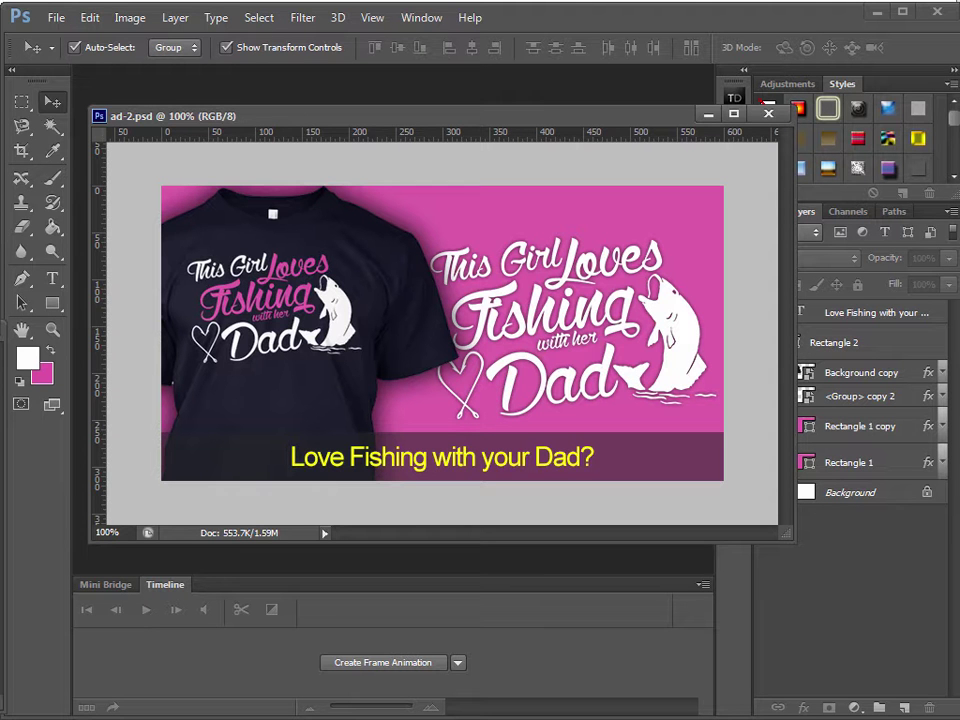
{"action": "left_click_drag", "start_coordinate": [428, 119], "coordinate": [426, 107]}
{"action": "left_click", "coordinate": [52, 18]}
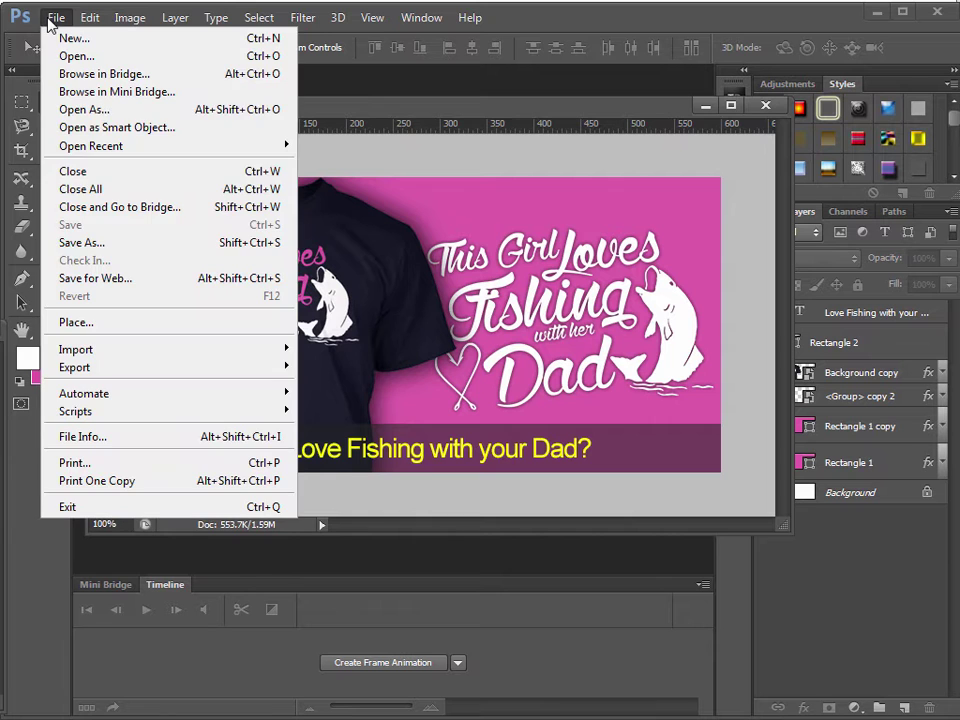
{"action": "left_click", "coordinate": [92, 240]}
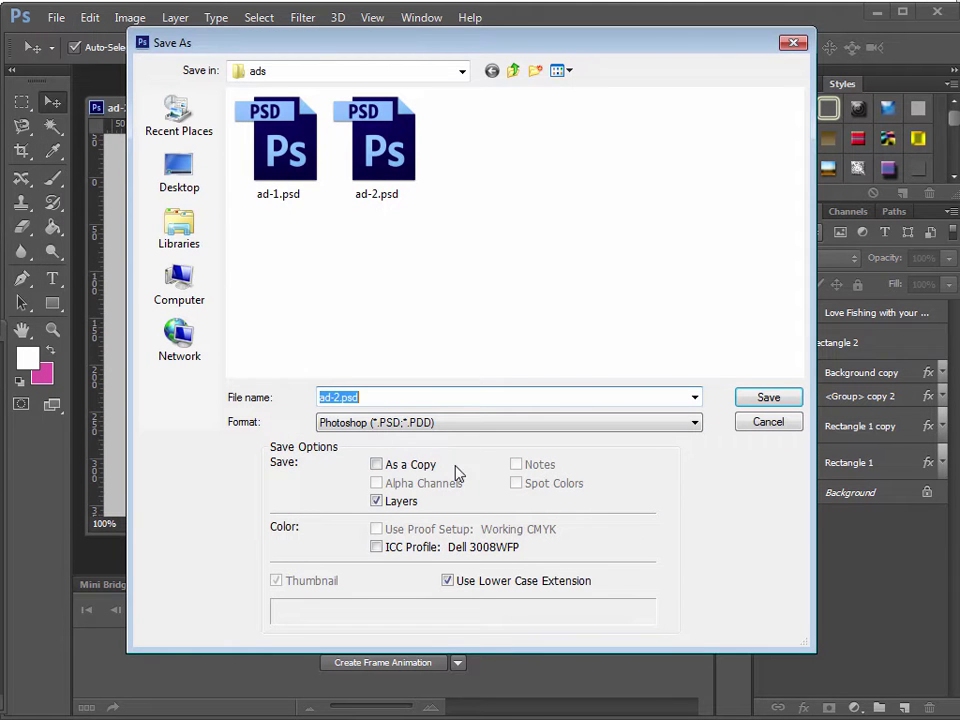
{"action": "left_click", "coordinate": [341, 397]}
{"action": "key", "text": "BackSpace"}
{"action": "type", "text": "3"}
{"action": "left_click", "coordinate": [795, 401]}
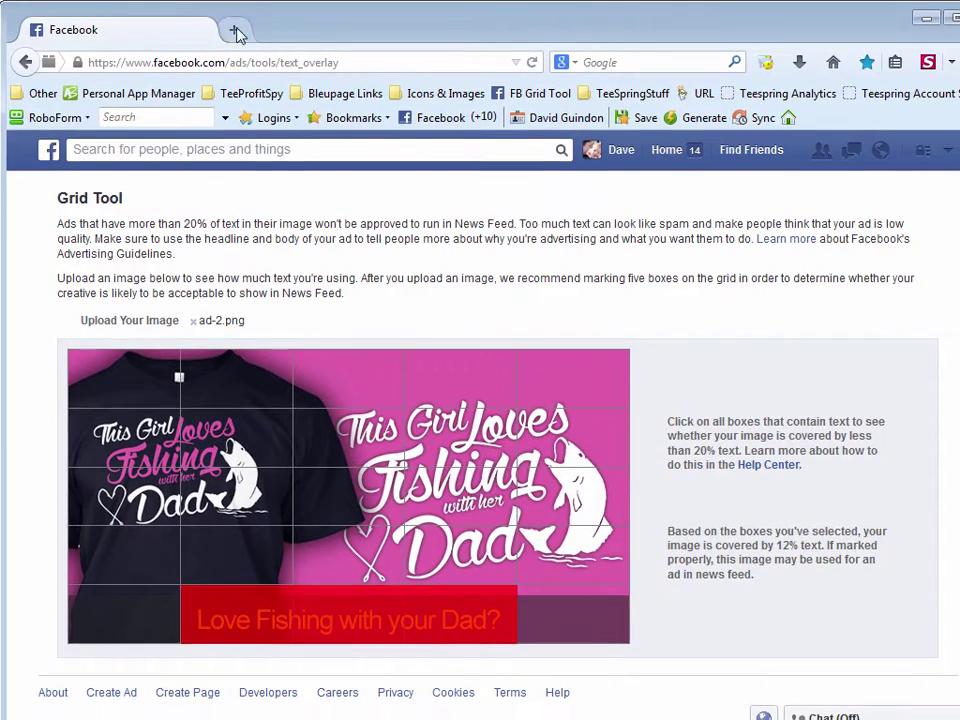
In a new tab, search Google Canada for 'woman fishing with dad'.
{"action": "left_click", "coordinate": [237, 30]}
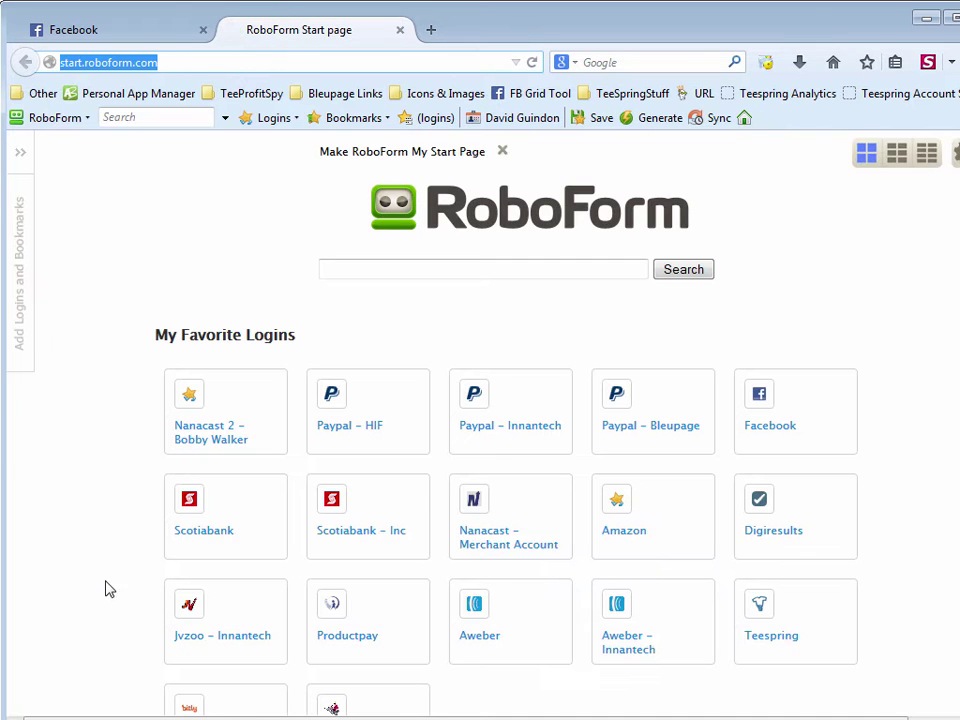
{"action": "scroll", "coordinate": [100, 575], "scroll_direction": "down", "scroll_amount": 4}
{"action": "left_click", "coordinate": [223, 559]}
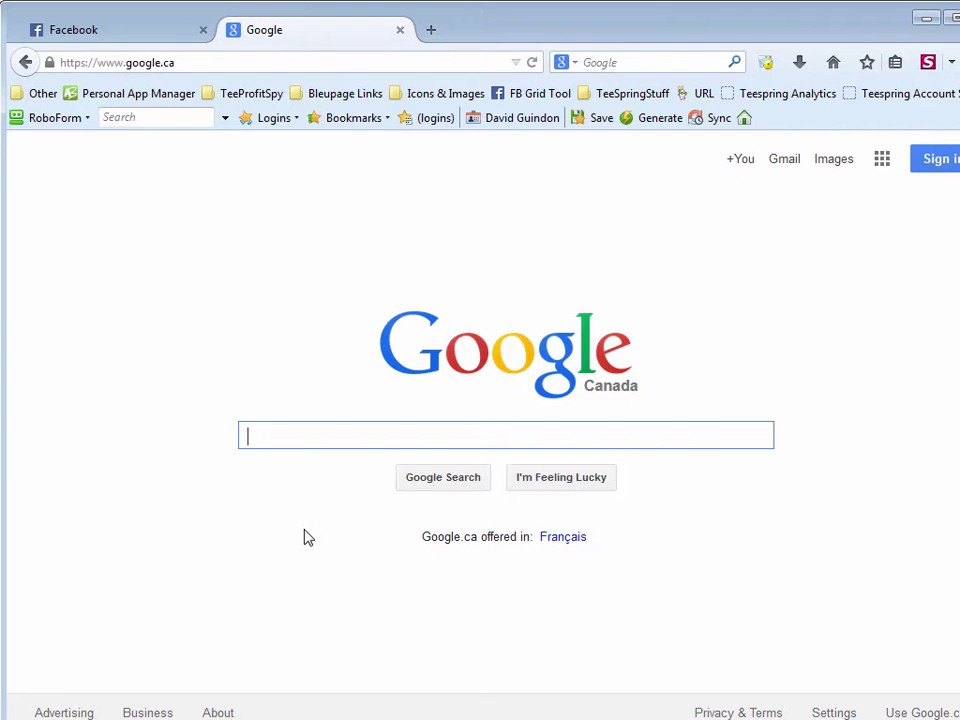
{"action": "type", "text": "woman fishing with dad"}
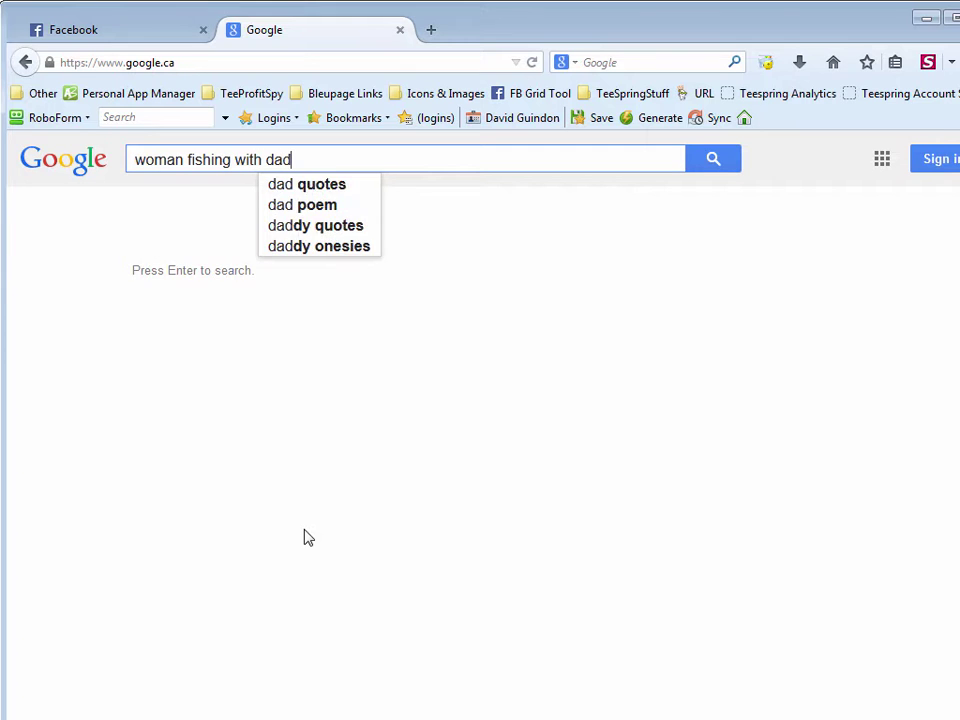
{"action": "key", "text": "Return"}
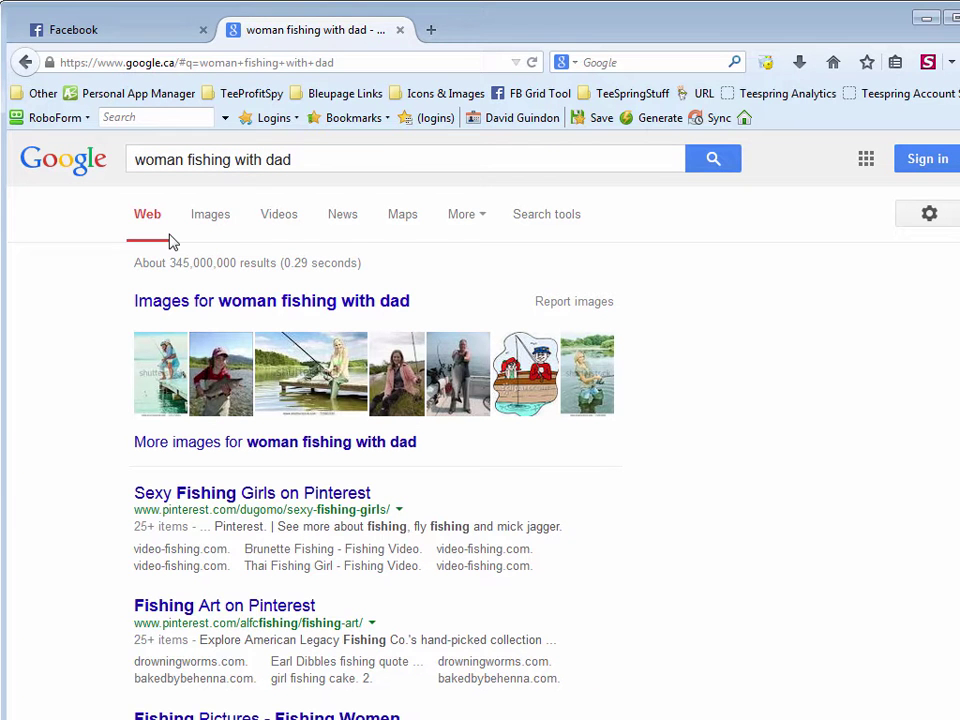
Switch to image results and scroll far down through the fishing photos.
{"action": "left_click", "coordinate": [203, 218]}
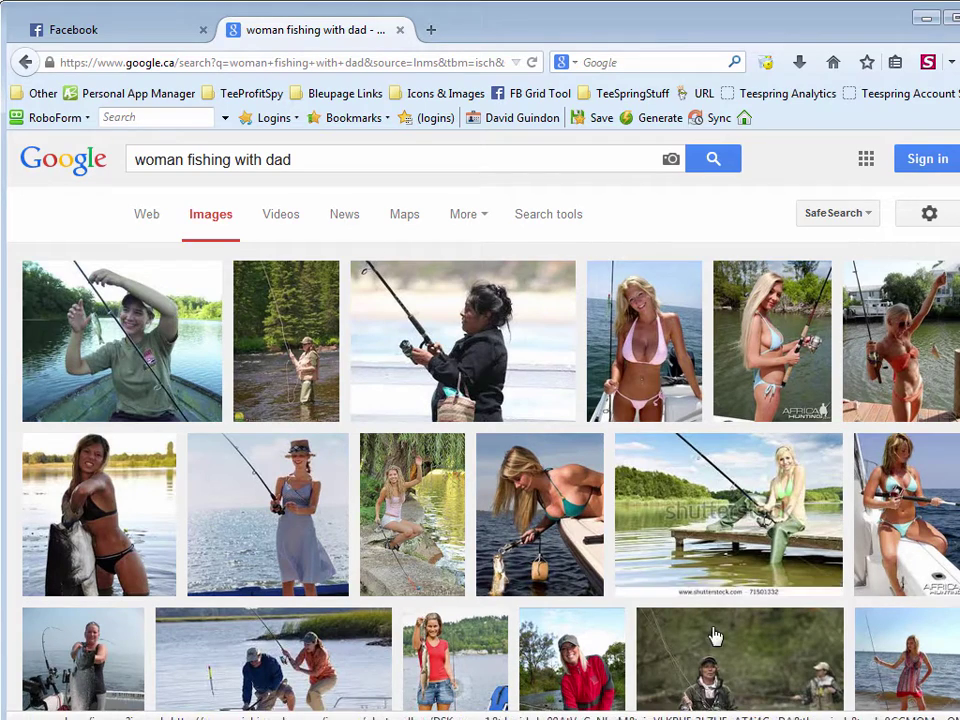
{"action": "scroll", "coordinate": [715, 637], "scroll_direction": "down", "scroll_amount": 2}
{"action": "scroll", "coordinate": [719, 637], "scroll_direction": "down", "scroll_amount": 2}
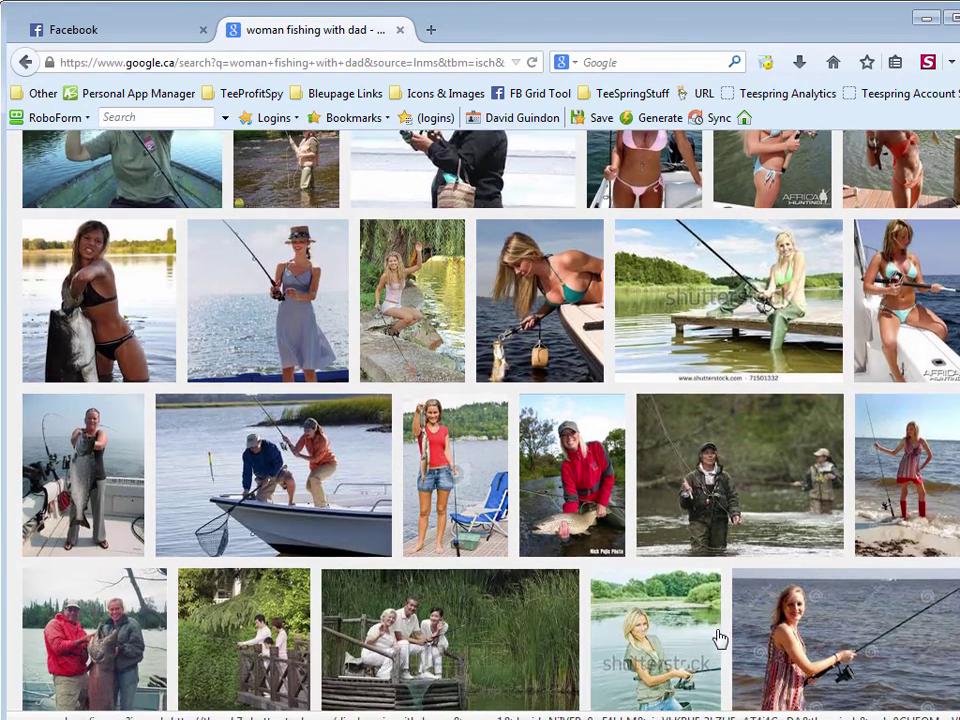
{"action": "scroll", "coordinate": [719, 637], "scroll_direction": "down", "scroll_amount": 2}
{"action": "scroll", "coordinate": [719, 637], "scroll_direction": "down", "scroll_amount": 4}
{"action": "scroll", "coordinate": [719, 638], "scroll_direction": "down", "scroll_amount": 2}
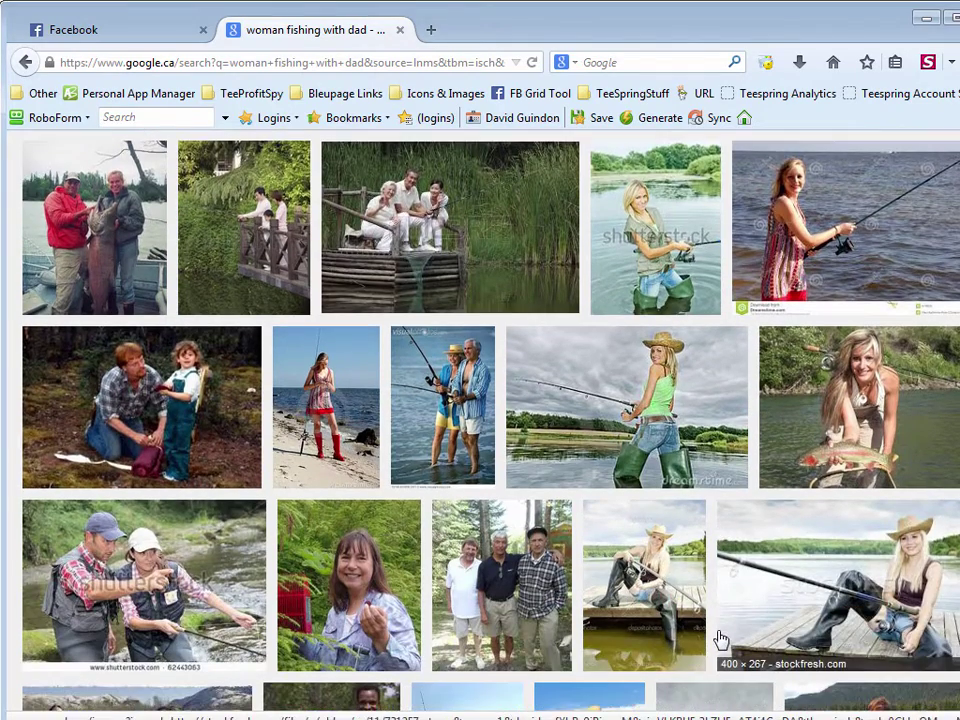
{"action": "scroll", "coordinate": [719, 637], "scroll_direction": "down", "scroll_amount": 2}
{"action": "scroll", "coordinate": [719, 637], "scroll_direction": "down", "scroll_amount": 4}
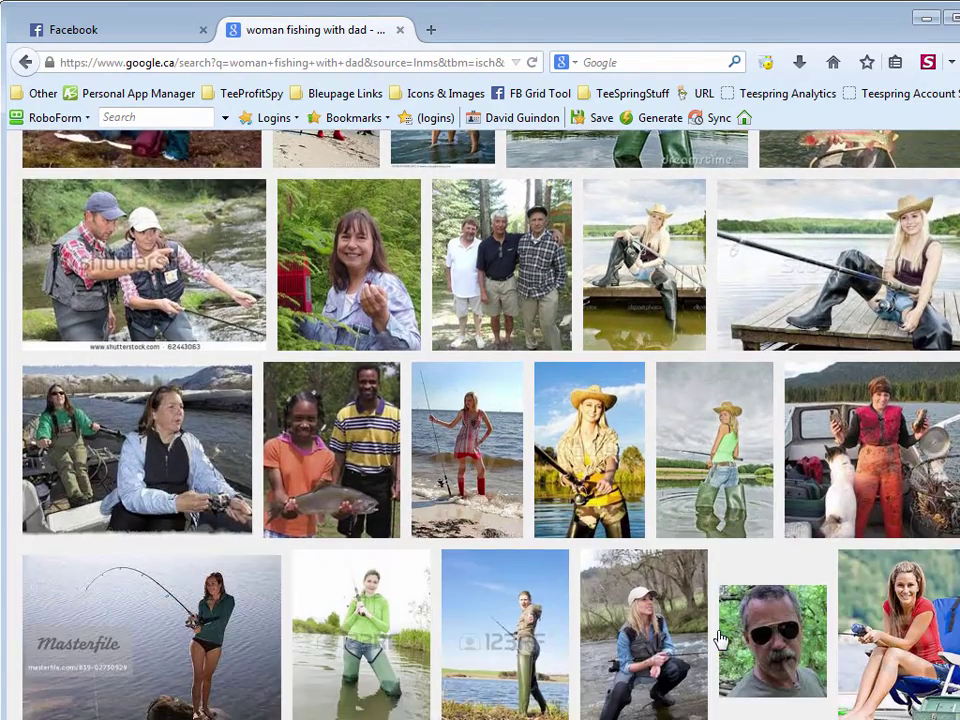
{"action": "scroll", "coordinate": [719, 637], "scroll_direction": "down", "scroll_amount": 4}
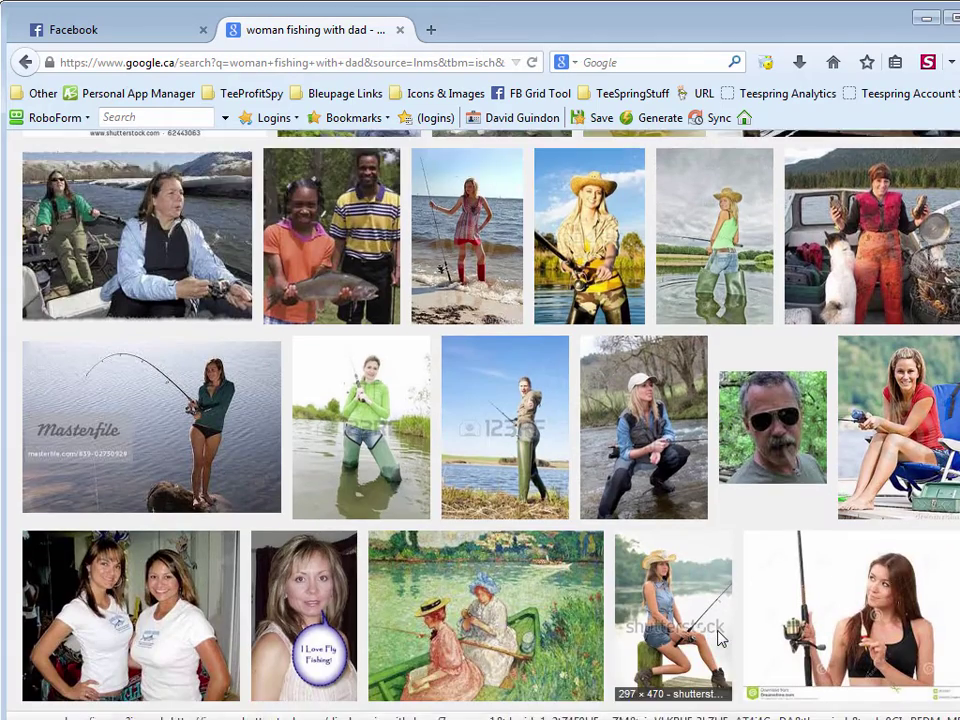
{"action": "scroll", "coordinate": [719, 637], "scroll_direction": "down", "scroll_amount": 3}
{"action": "scroll", "coordinate": [719, 637], "scroll_direction": "down", "scroll_amount": 5}
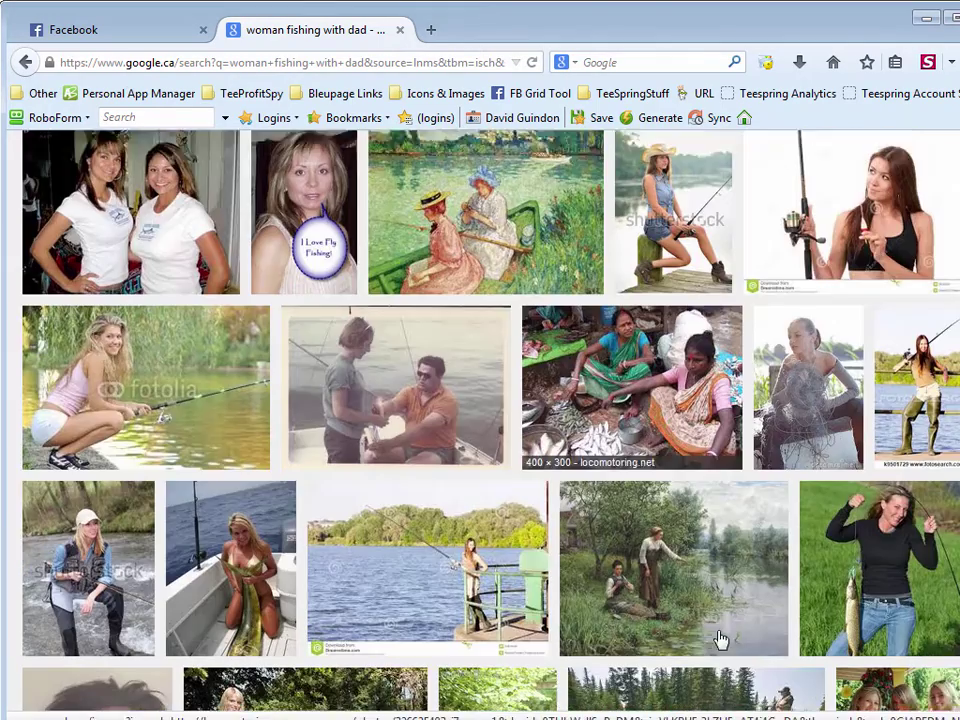
{"action": "scroll", "coordinate": [719, 637], "scroll_direction": "down", "scroll_amount": 6}
{"action": "scroll", "coordinate": [721, 637], "scroll_direction": "down", "scroll_amount": 3}
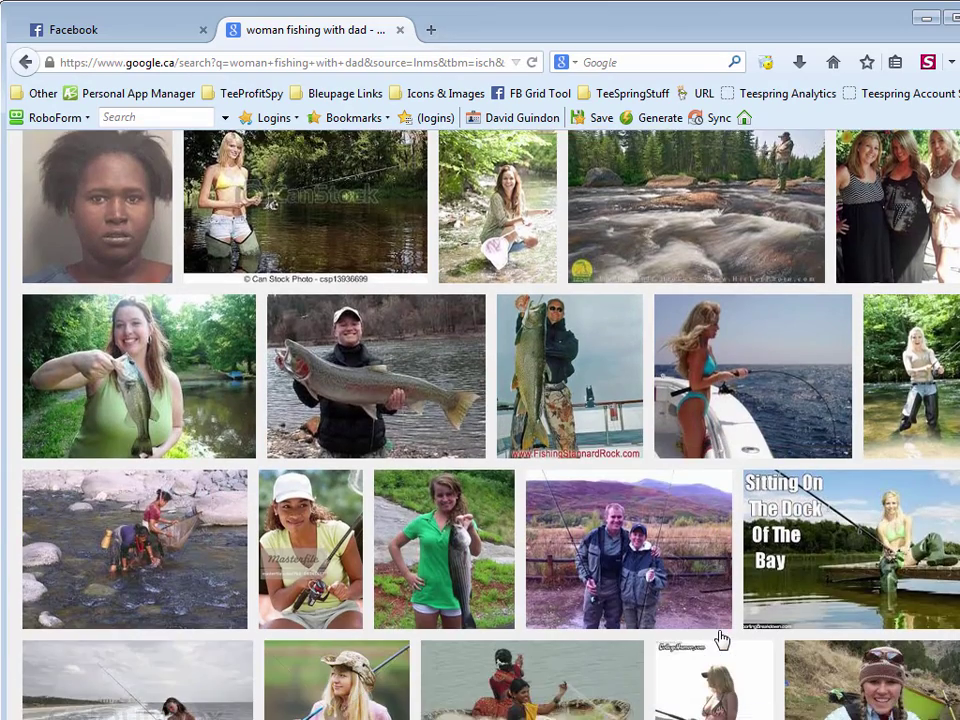
{"action": "scroll", "coordinate": [721, 637], "scroll_direction": "down", "scroll_amount": 8}
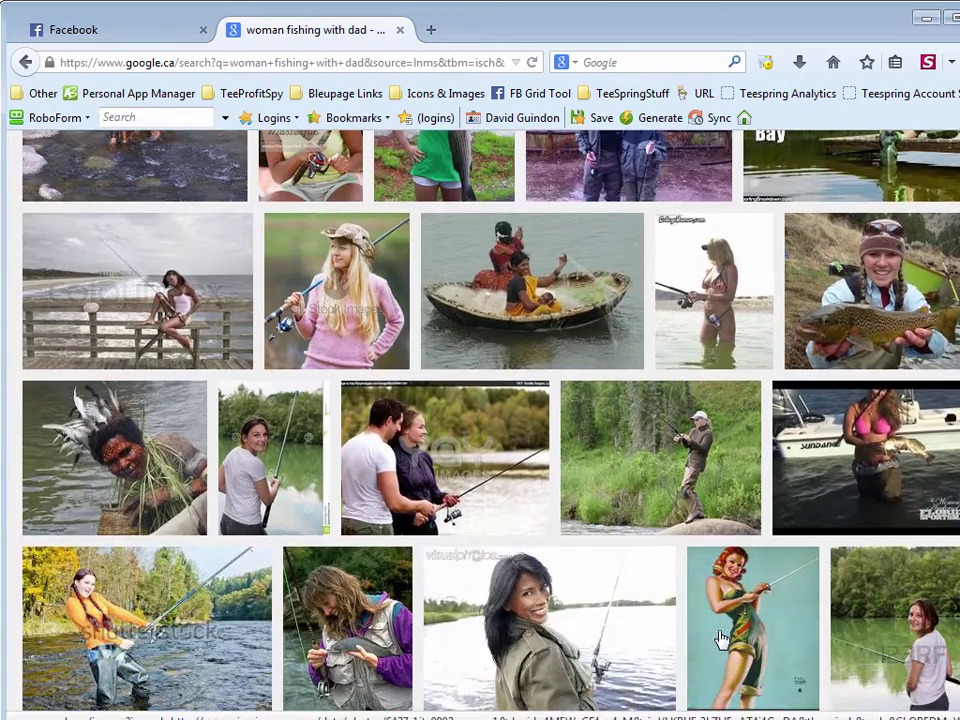
{"action": "scroll", "coordinate": [720, 637], "scroll_direction": "down", "scroll_amount": 6}
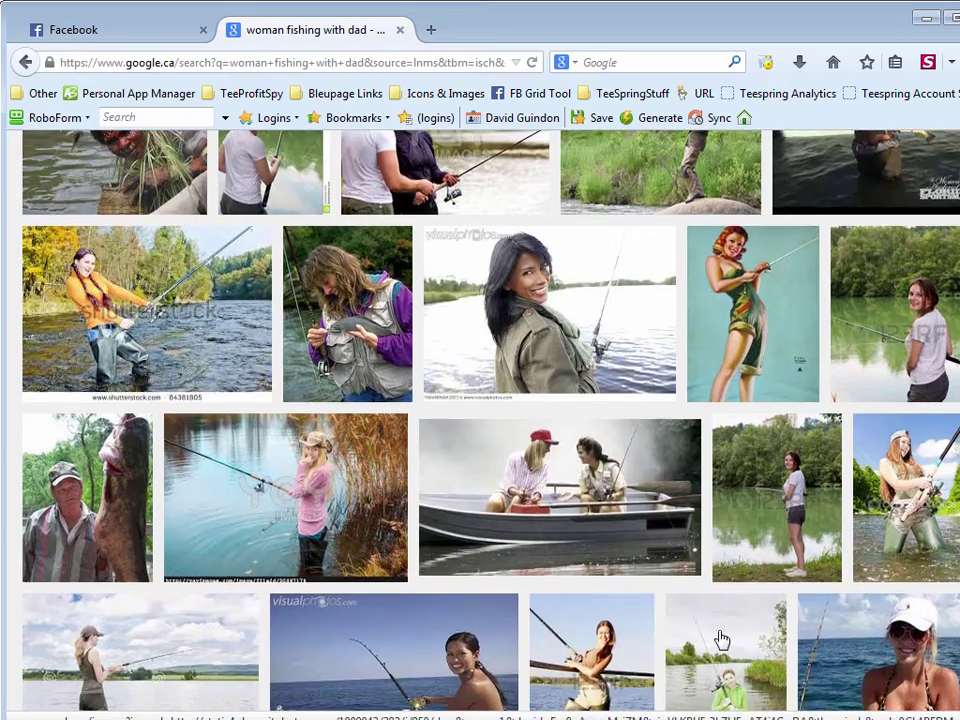
{"action": "scroll", "coordinate": [721, 637], "scroll_direction": "down", "scroll_amount": 4}
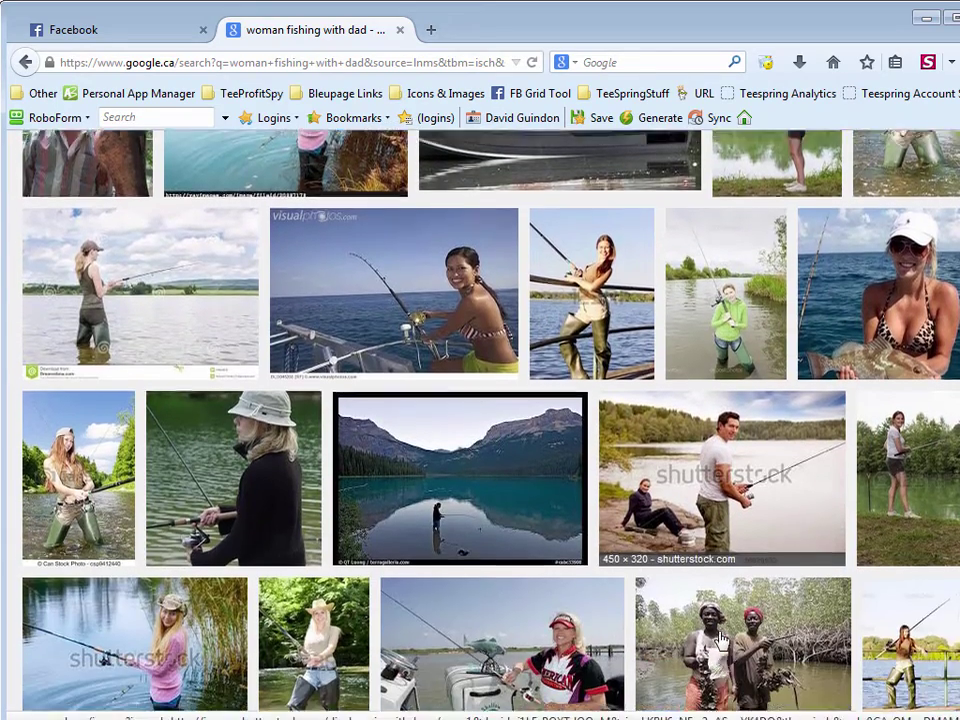
{"action": "scroll", "coordinate": [720, 640], "scroll_direction": "down", "scroll_amount": 3}
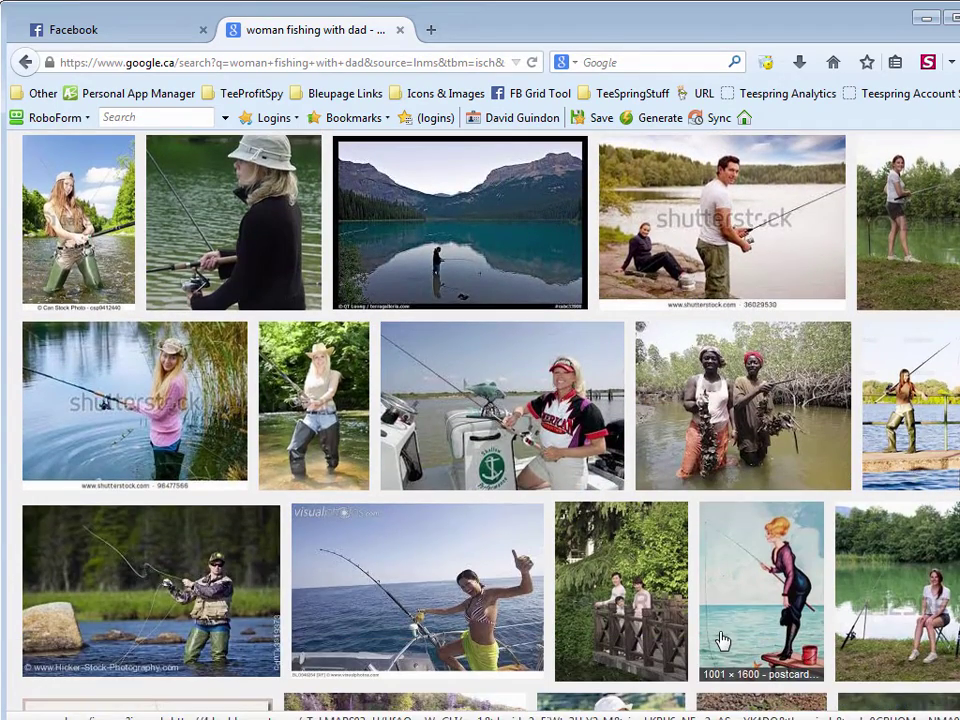
Preview the photo of the woman on the boat, close it, and keep scrolling.
{"action": "left_click", "coordinate": [565, 378]}
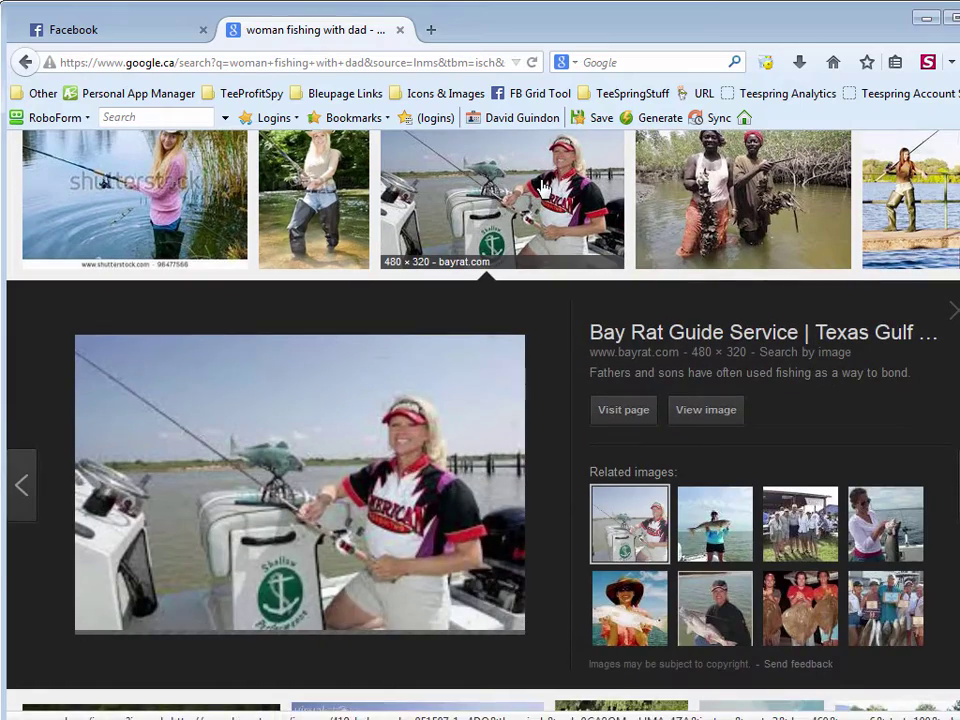
{"action": "left_click", "coordinate": [543, 188]}
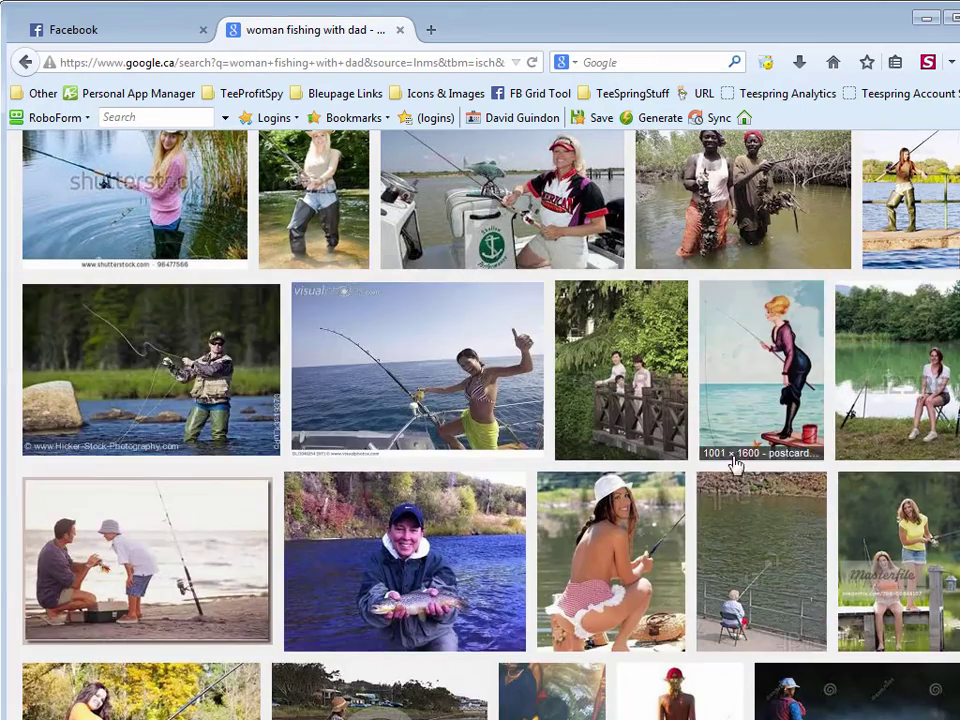
{"action": "scroll", "coordinate": [739, 450], "scroll_direction": "down", "scroll_amount": 4}
{"action": "scroll", "coordinate": [735, 470], "scroll_direction": "down", "scroll_amount": 1}
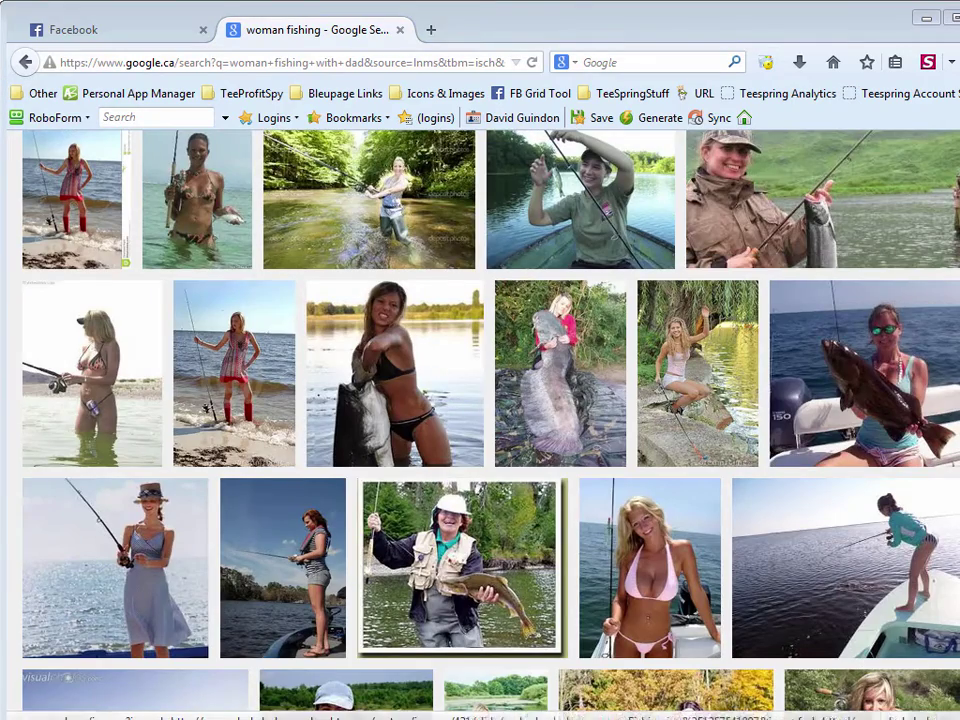
{"action": "scroll", "coordinate": [196, 195], "scroll_direction": "up", "scroll_amount": 5}
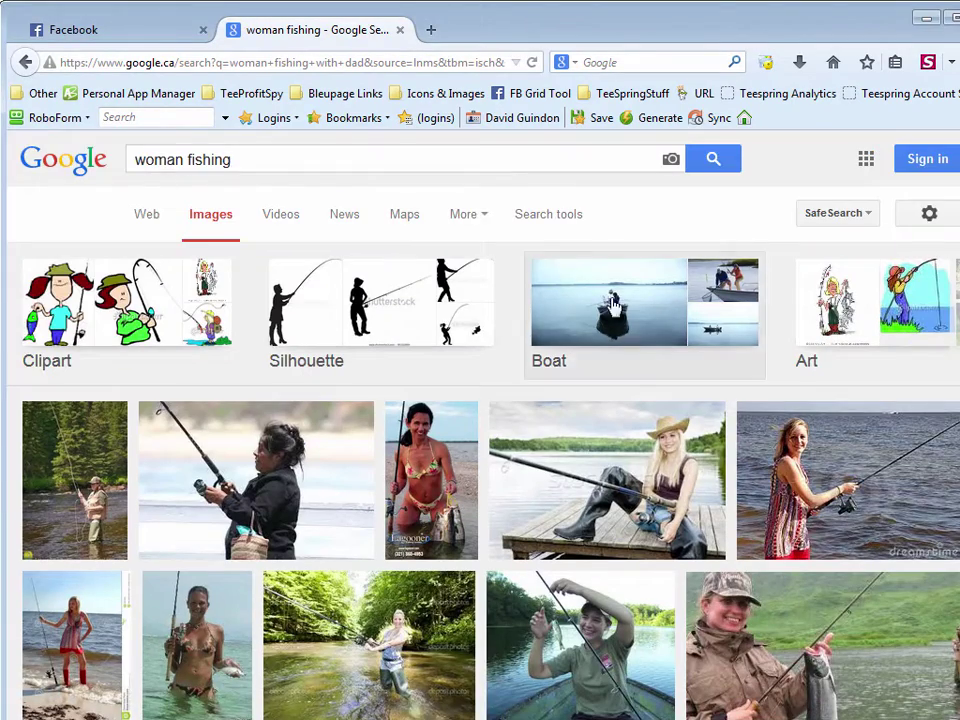
{"action": "scroll", "coordinate": [617, 336], "scroll_direction": "down", "scroll_amount": 2}
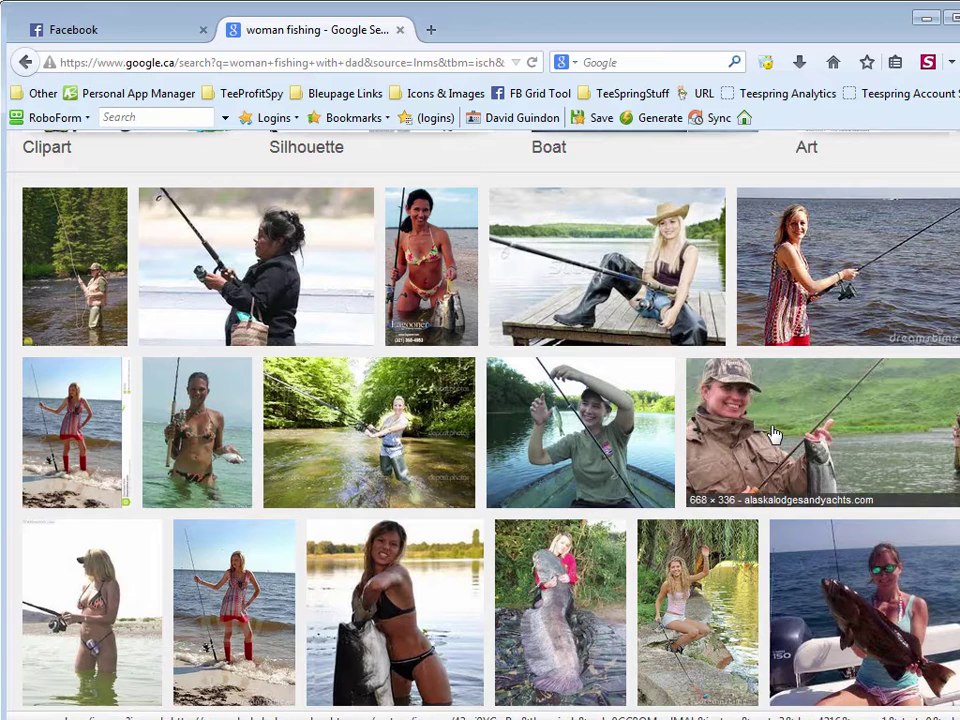
{"action": "left_click", "coordinate": [775, 420]}
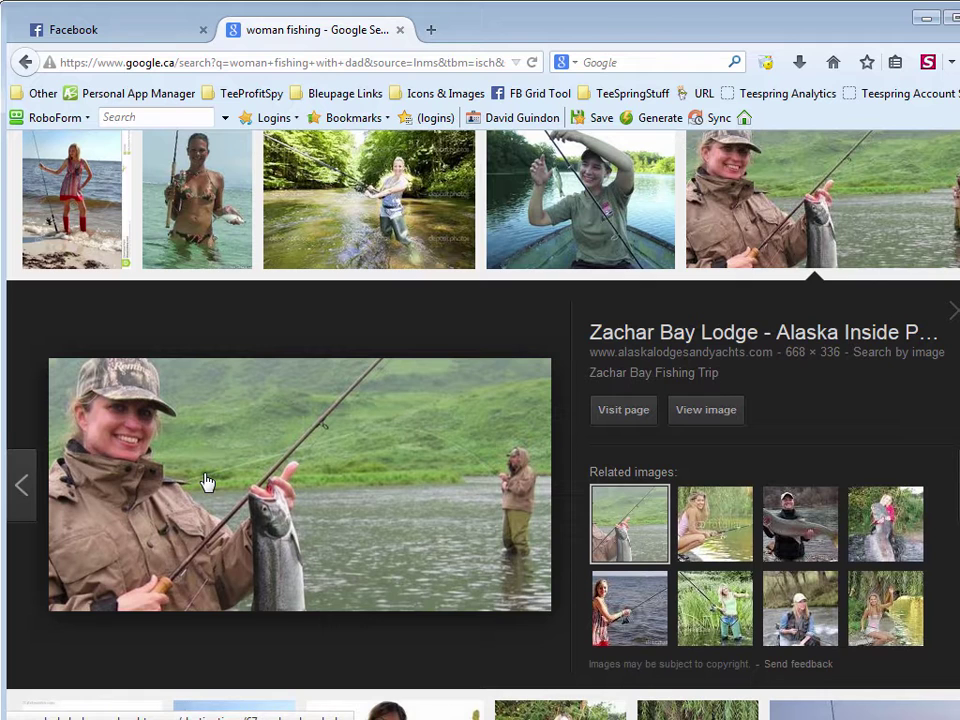
{"action": "left_click", "coordinate": [772, 217]}
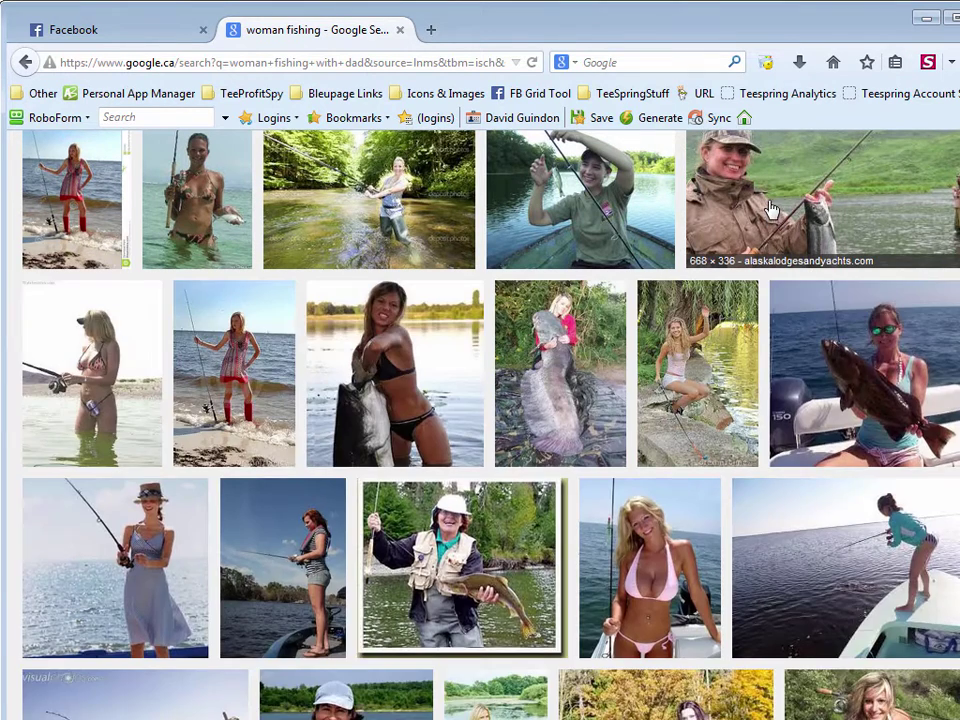
{"action": "left_click", "coordinate": [742, 228]}
{"action": "right_click", "coordinate": [259, 444]}
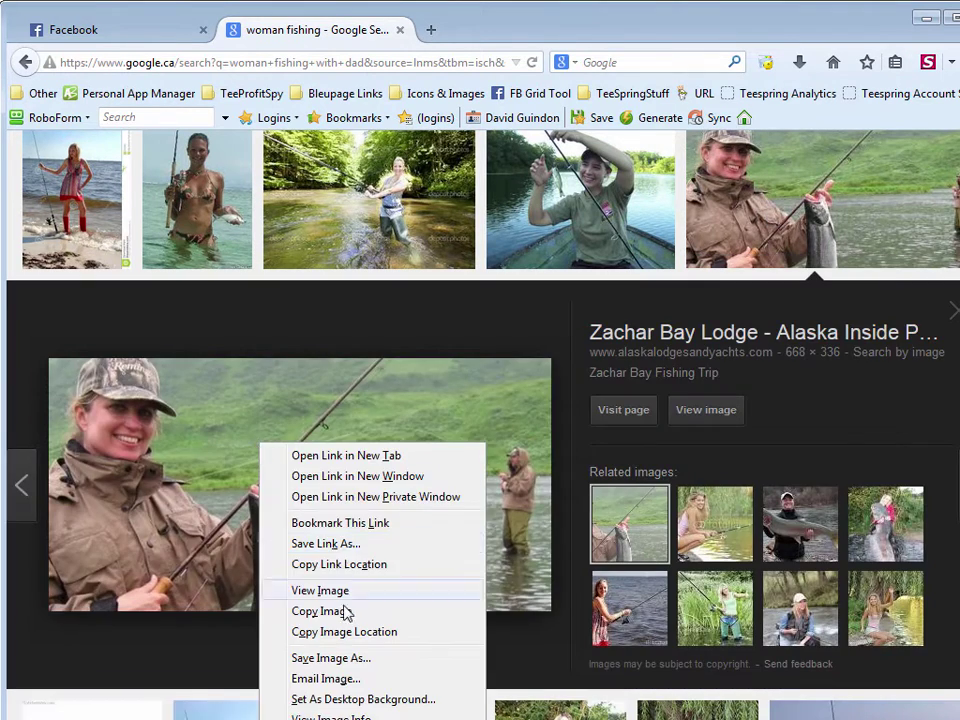
{"action": "left_click", "coordinate": [330, 658]}
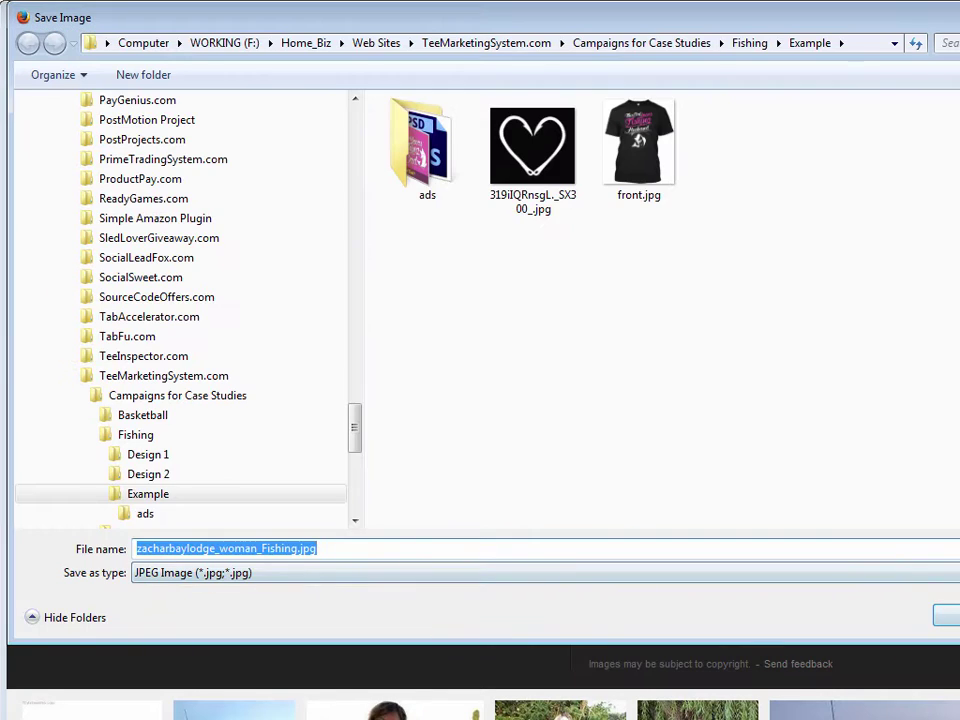
{"action": "double_click", "coordinate": [420, 145]}
{"action": "key", "text": "Return"}
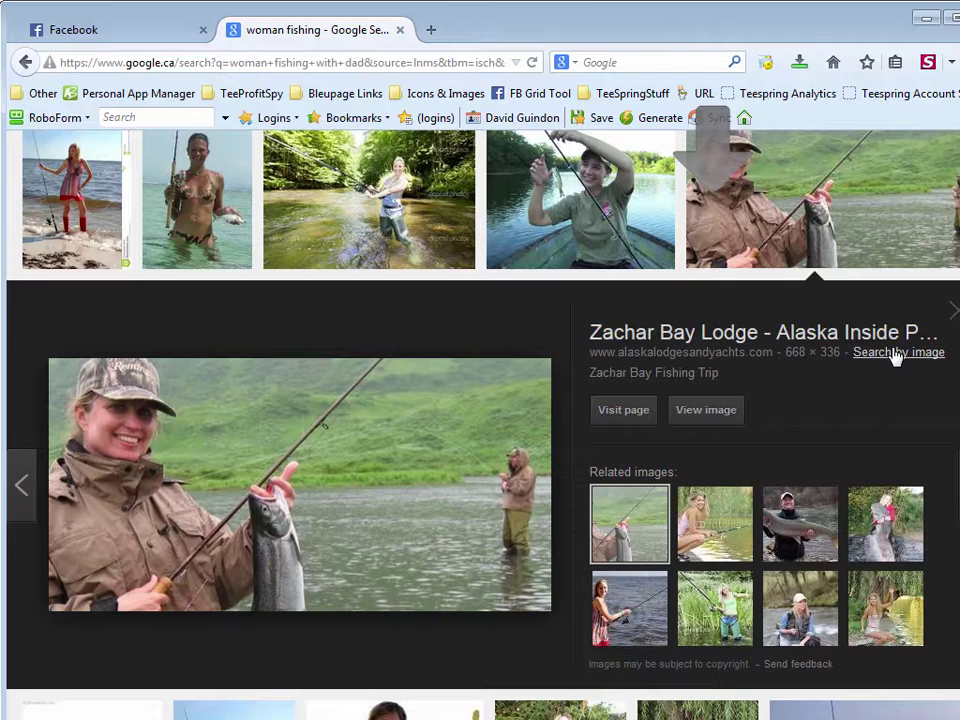
{"action": "left_click", "coordinate": [815, 220]}
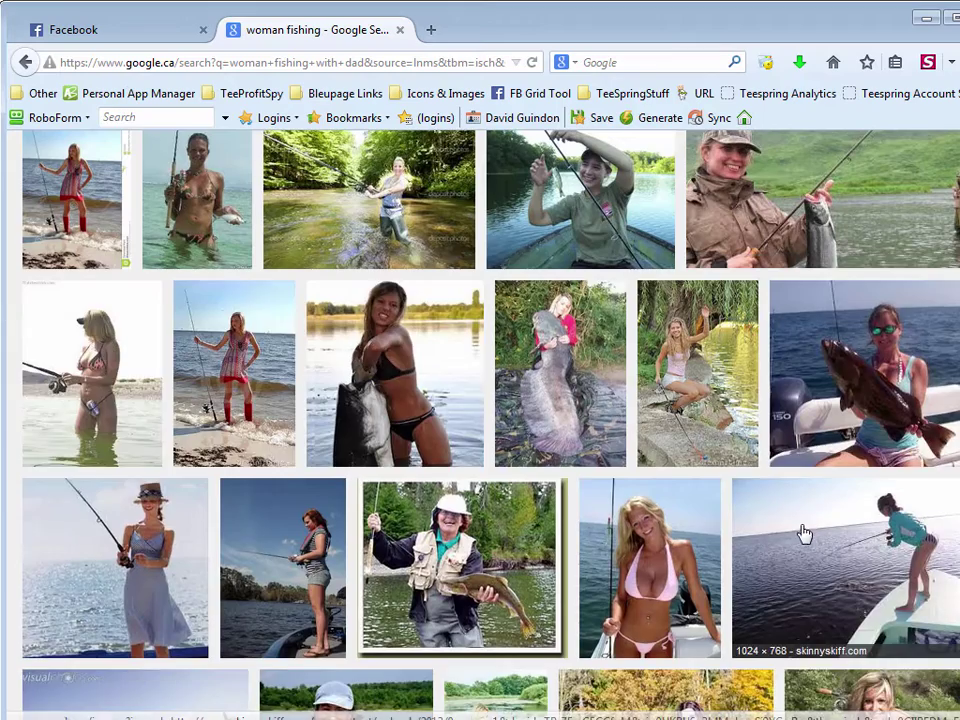
{"action": "scroll", "coordinate": [808, 529], "scroll_direction": "down", "scroll_amount": 5}
{"action": "scroll", "coordinate": [810, 533], "scroll_direction": "down", "scroll_amount": 7}
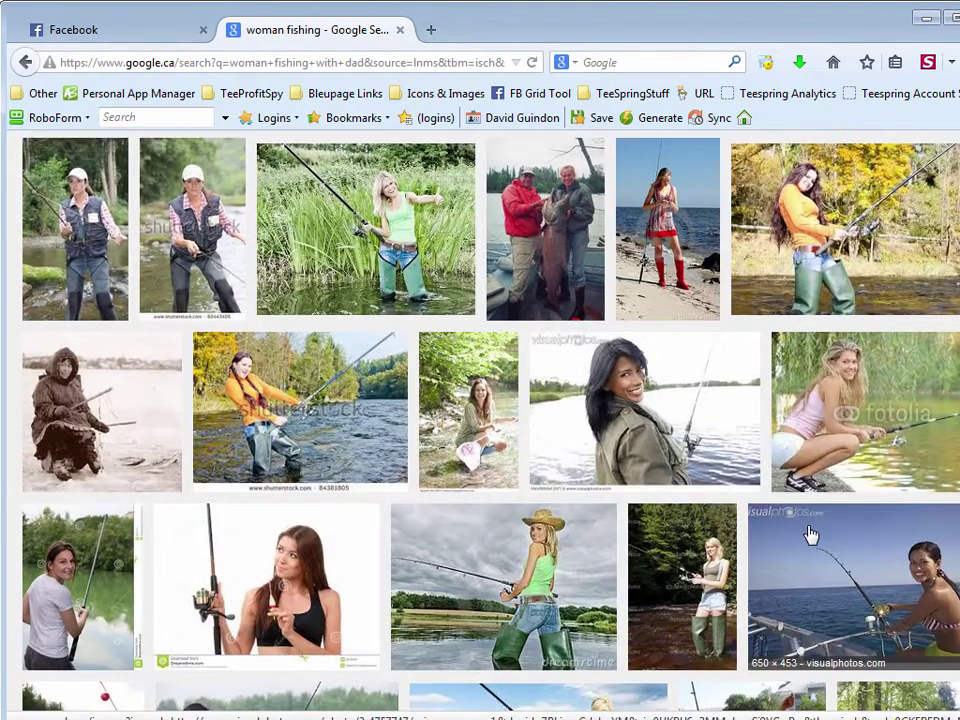
{"action": "scroll", "coordinate": [810, 535], "scroll_direction": "down", "scroll_amount": 4}
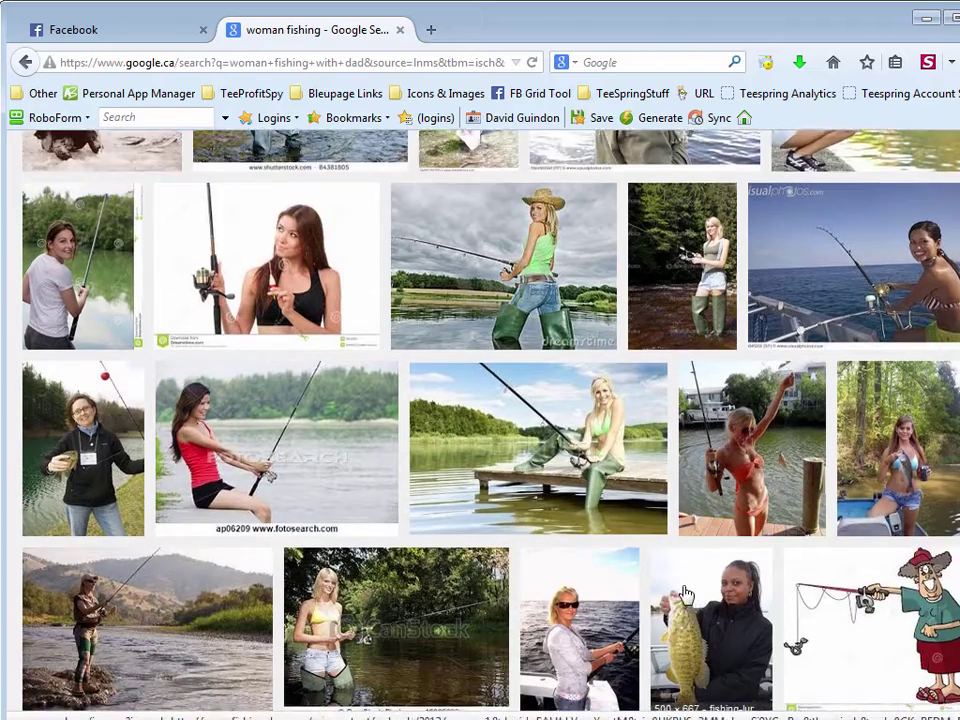
{"action": "scroll", "coordinate": [686, 595], "scroll_direction": "down", "scroll_amount": 3}
{"action": "scroll", "coordinate": [686, 595], "scroll_direction": "down", "scroll_amount": 3}
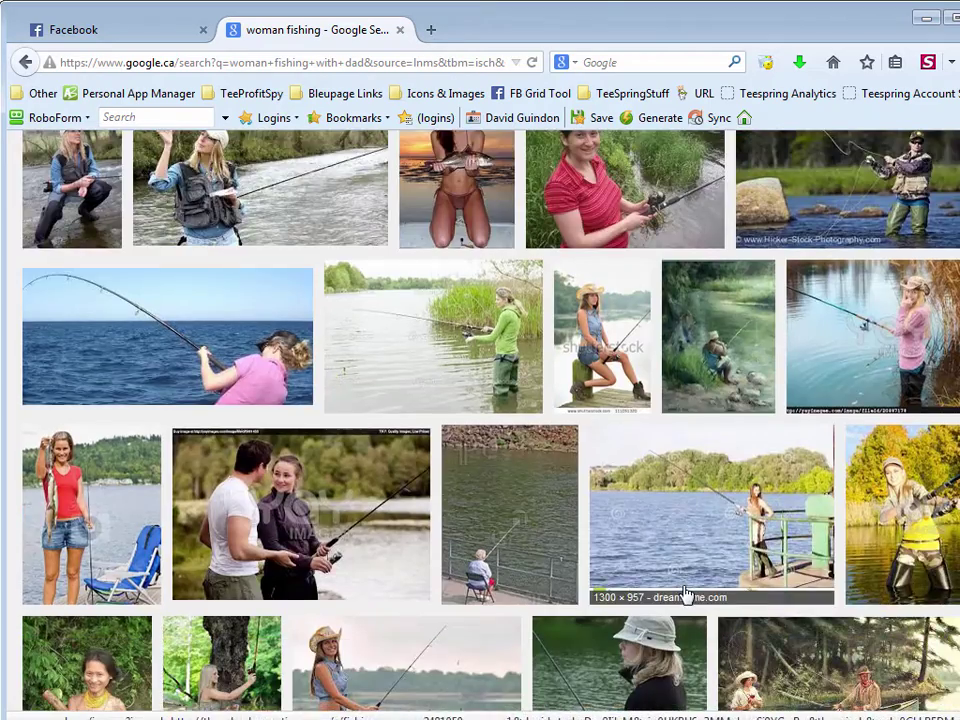
{"action": "scroll", "coordinate": [686, 595], "scroll_direction": "down", "scroll_amount": 4}
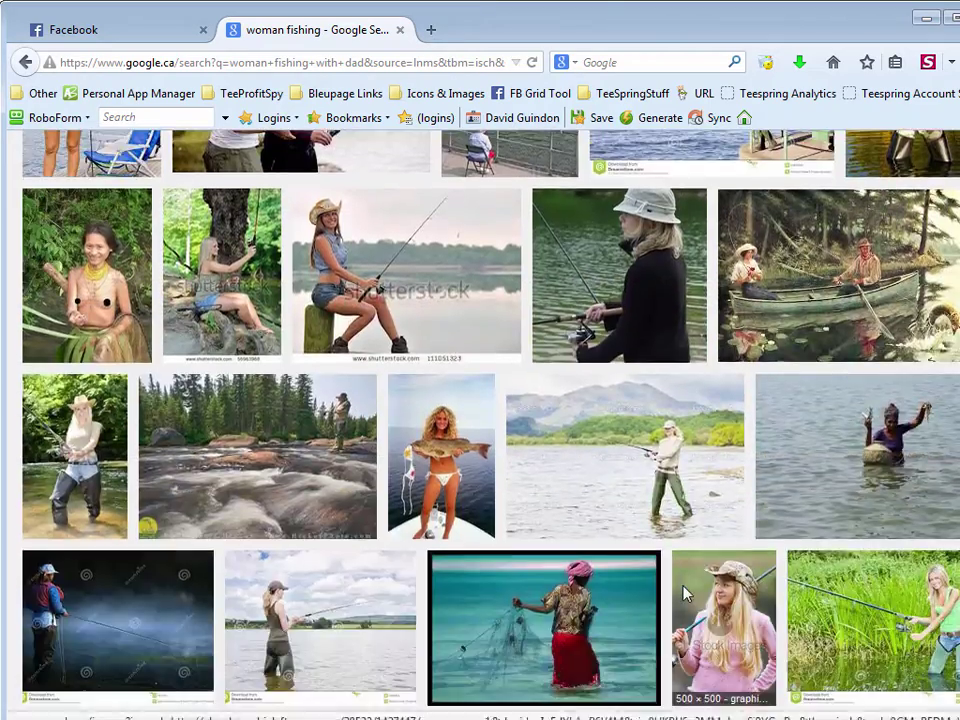
{"action": "scroll", "coordinate": [686, 595], "scroll_direction": "down", "scroll_amount": 10}
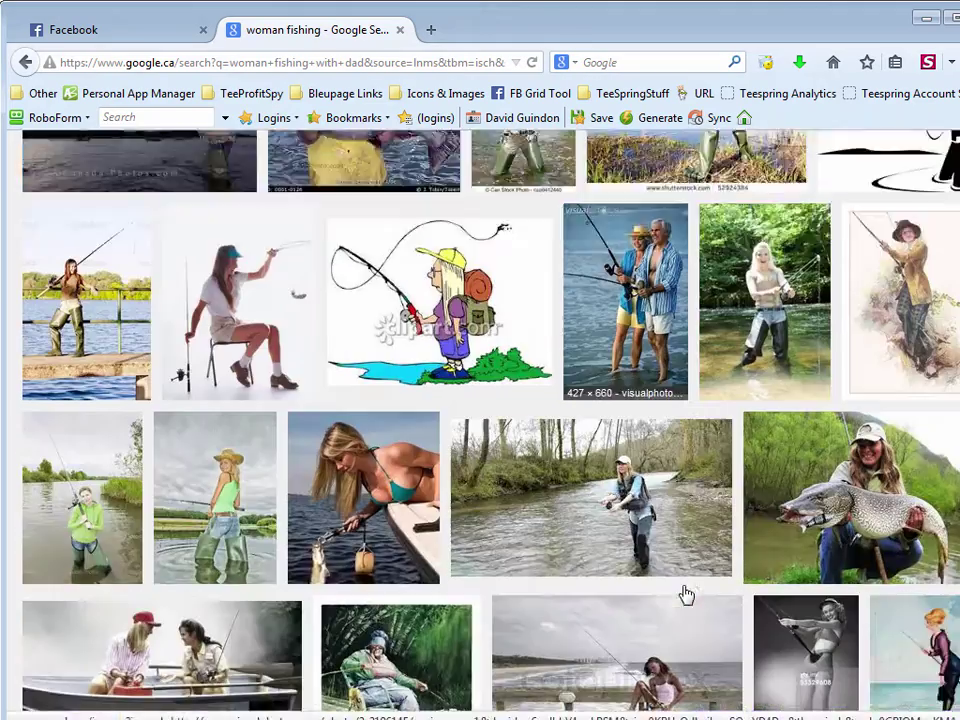
{"action": "scroll", "coordinate": [686, 595], "scroll_direction": "down", "scroll_amount": 7}
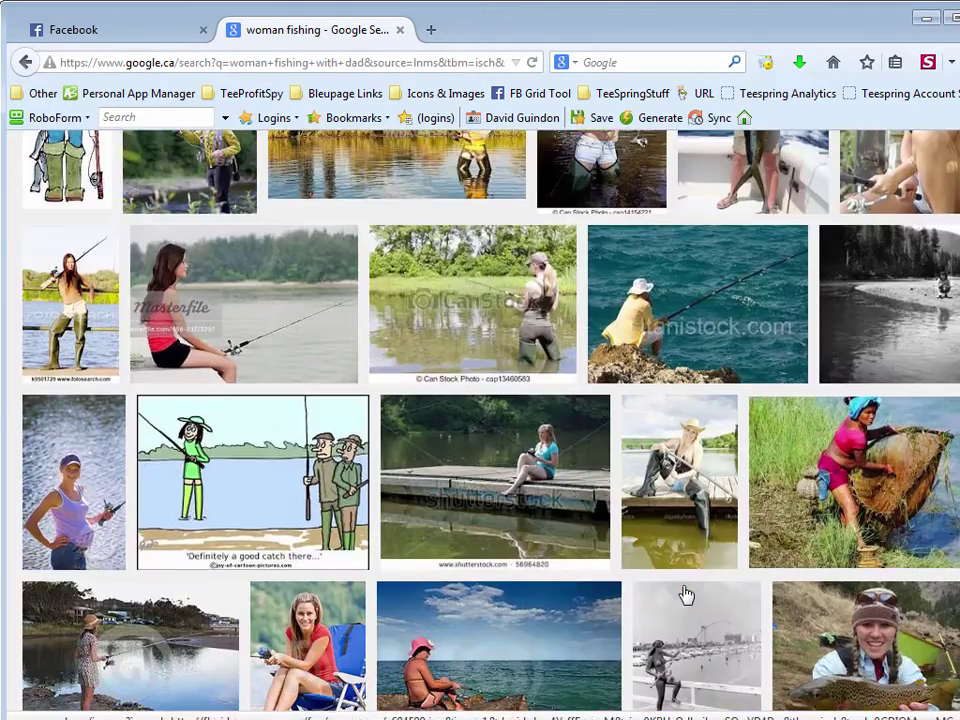
{"action": "scroll", "coordinate": [686, 595], "scroll_direction": "down", "scroll_amount": 2}
{"action": "scroll", "coordinate": [686, 595], "scroll_direction": "down", "scroll_amount": 7}
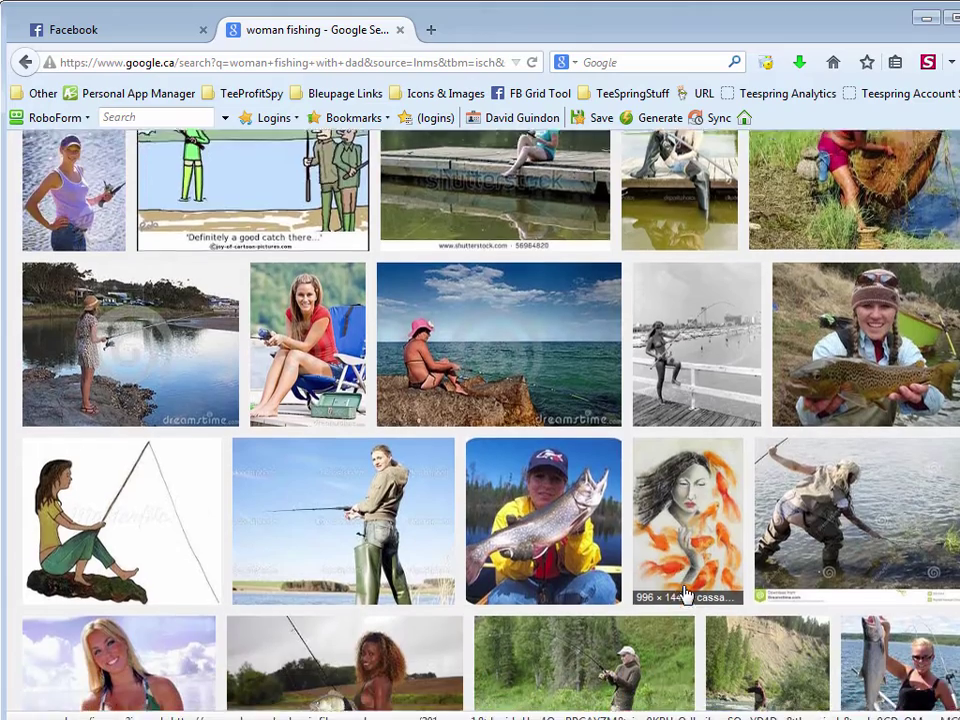
{"action": "scroll", "coordinate": [686, 595], "scroll_direction": "down", "scroll_amount": 6}
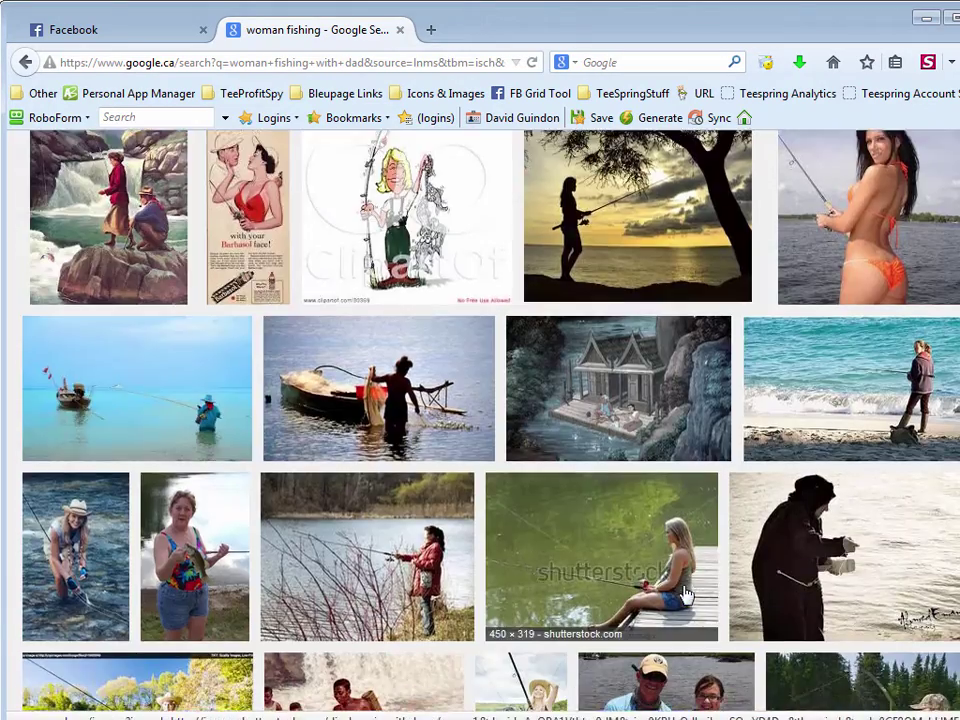
{"action": "scroll", "coordinate": [686, 595], "scroll_direction": "down", "scroll_amount": 10}
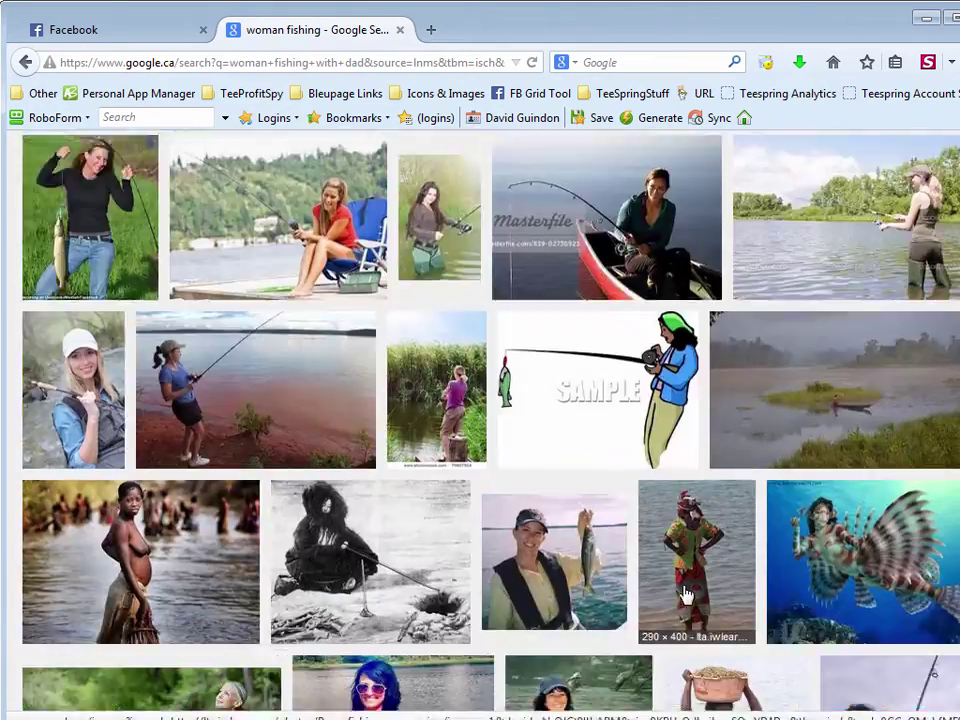
{"action": "scroll", "coordinate": [686, 595], "scroll_direction": "down", "scroll_amount": 5}
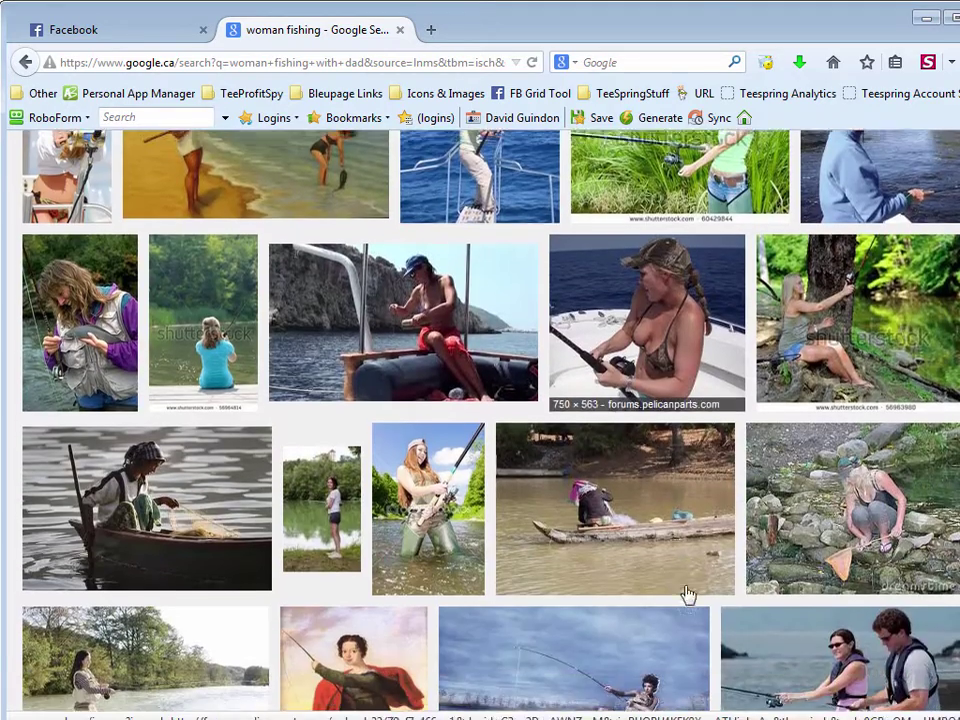
{"action": "scroll", "coordinate": [636, 600], "scroll_direction": "down", "scroll_amount": 3}
{"action": "scroll", "coordinate": [638, 600], "scroll_direction": "down", "scroll_amount": 6}
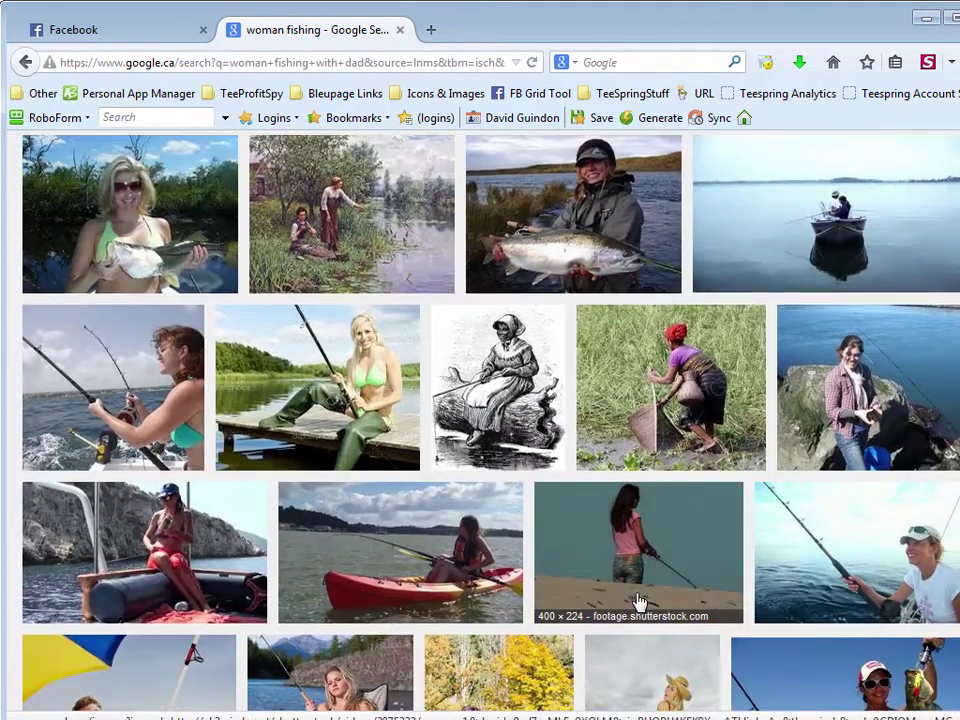
{"action": "scroll", "coordinate": [640, 603], "scroll_direction": "down", "scroll_amount": 9}
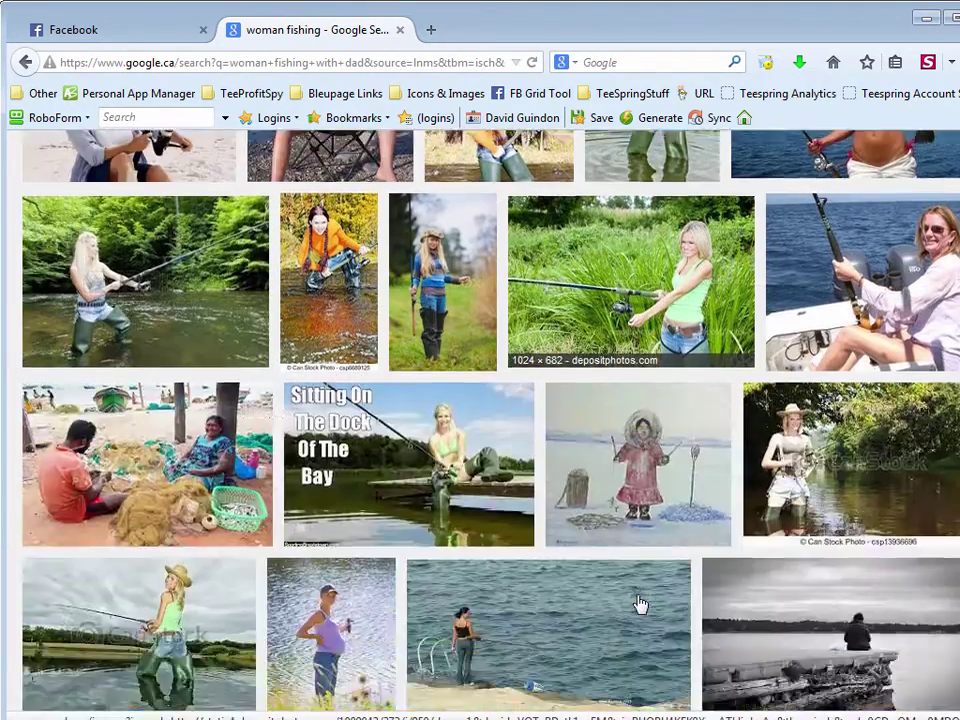
{"action": "scroll", "coordinate": [640, 604], "scroll_direction": "down", "scroll_amount": 3}
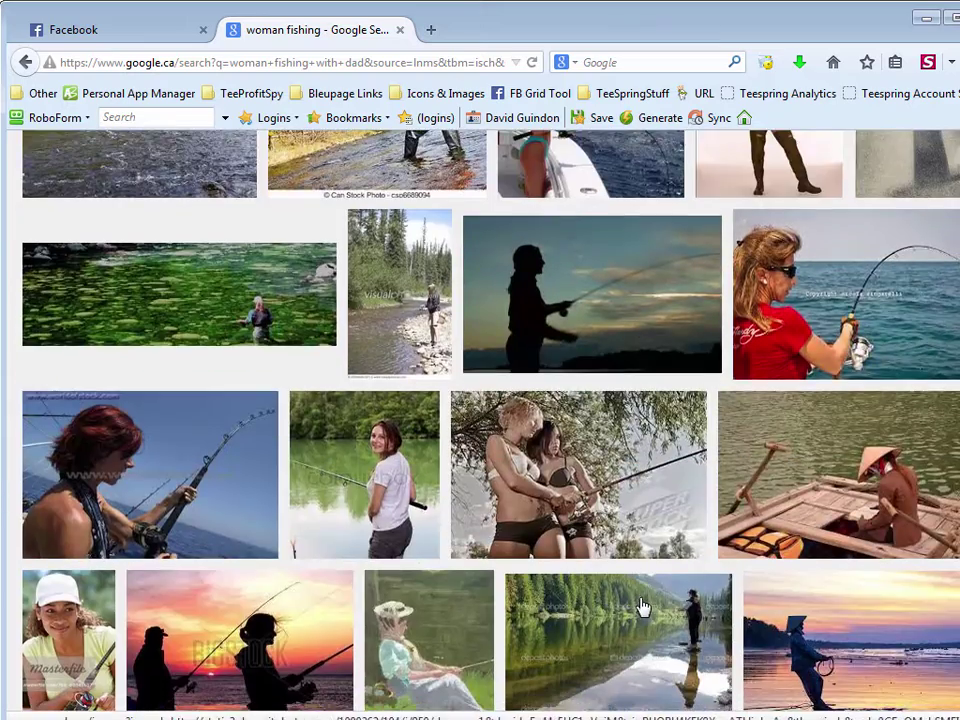
{"action": "scroll", "coordinate": [643, 610], "scroll_direction": "down", "scroll_amount": 6}
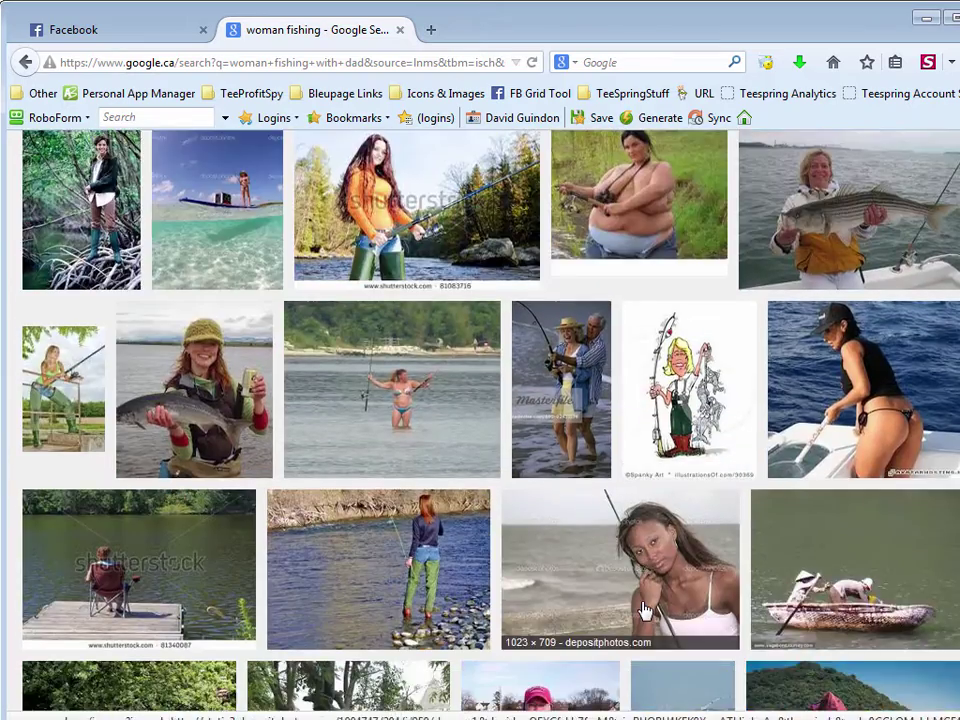
{"action": "scroll", "coordinate": [645, 611], "scroll_direction": "down", "scroll_amount": 5}
{"action": "scroll", "coordinate": [645, 610], "scroll_direction": "down", "scroll_amount": 2}
{"action": "scroll", "coordinate": [645, 610], "scroll_direction": "down", "scroll_amount": 6}
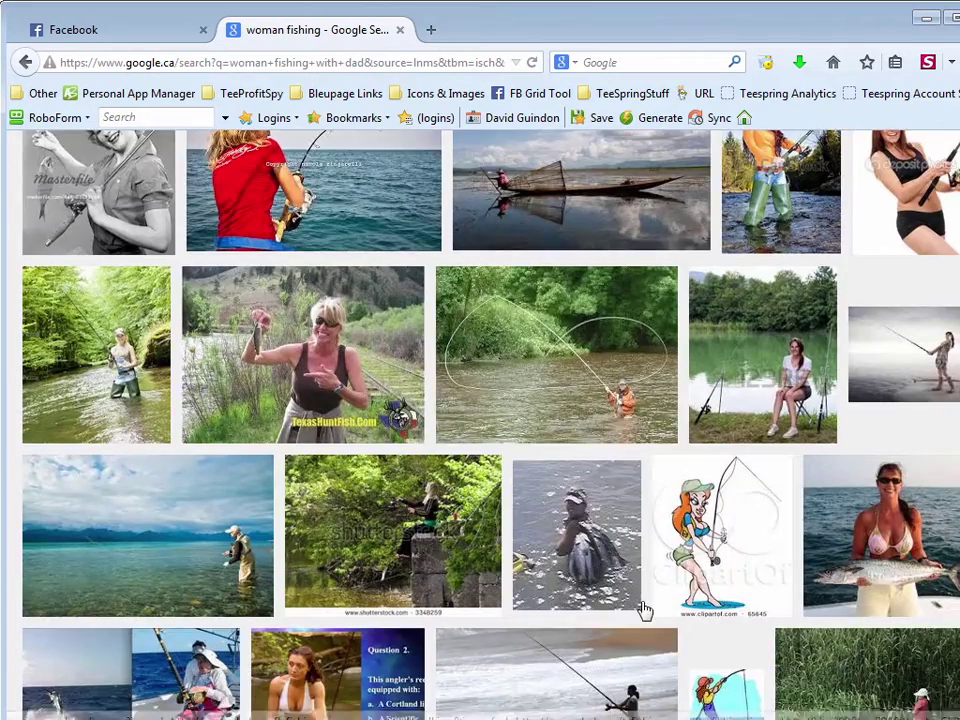
{"action": "scroll", "coordinate": [645, 610], "scroll_direction": "down", "scroll_amount": 7}
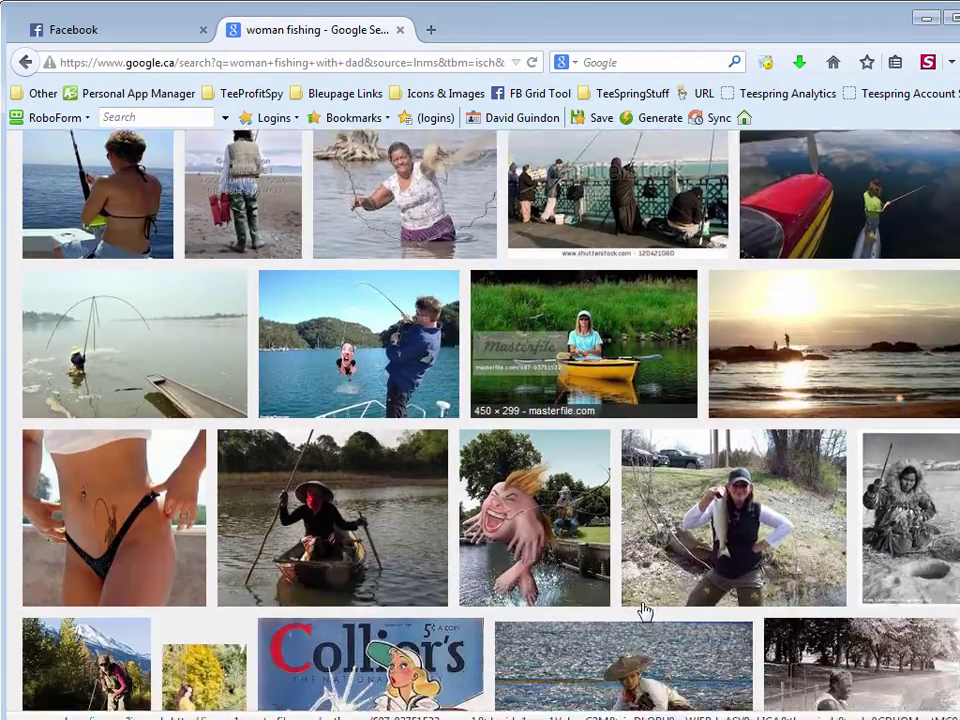
{"action": "scroll", "coordinate": [645, 610], "scroll_direction": "down", "scroll_amount": 1}
{"action": "scroll", "coordinate": [645, 610], "scroll_direction": "down", "scroll_amount": 2}
{"action": "scroll", "coordinate": [645, 610], "scroll_direction": "down", "scroll_amount": 3}
{"action": "scroll", "coordinate": [645, 610], "scroll_direction": "down", "scroll_amount": 6}
{"action": "scroll", "coordinate": [645, 610], "scroll_direction": "down", "scroll_amount": 5}
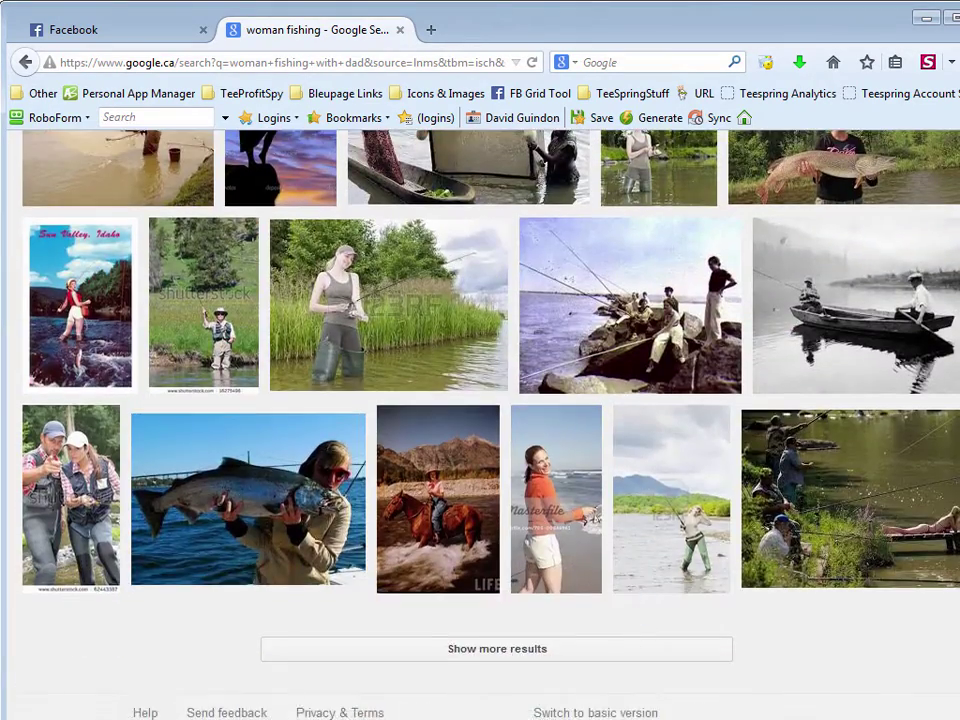
{"action": "key", "text": "Home"}
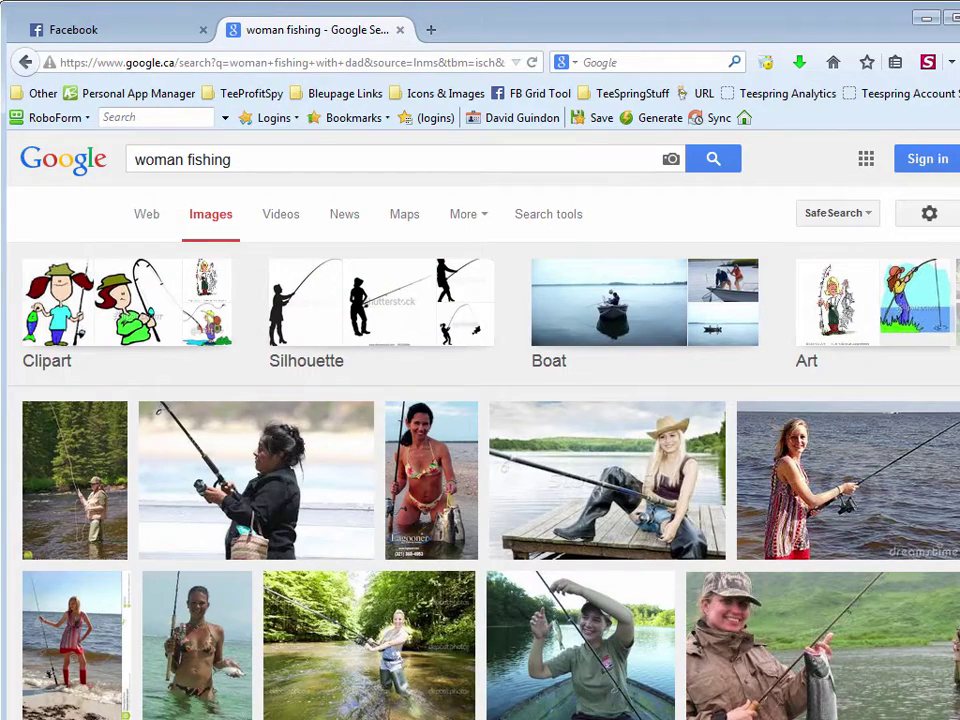
Minimize Firefox and open zacharbaylodge_woman_Fishing.jpg in Photoshop.
{"action": "left_click", "coordinate": [929, 19]}
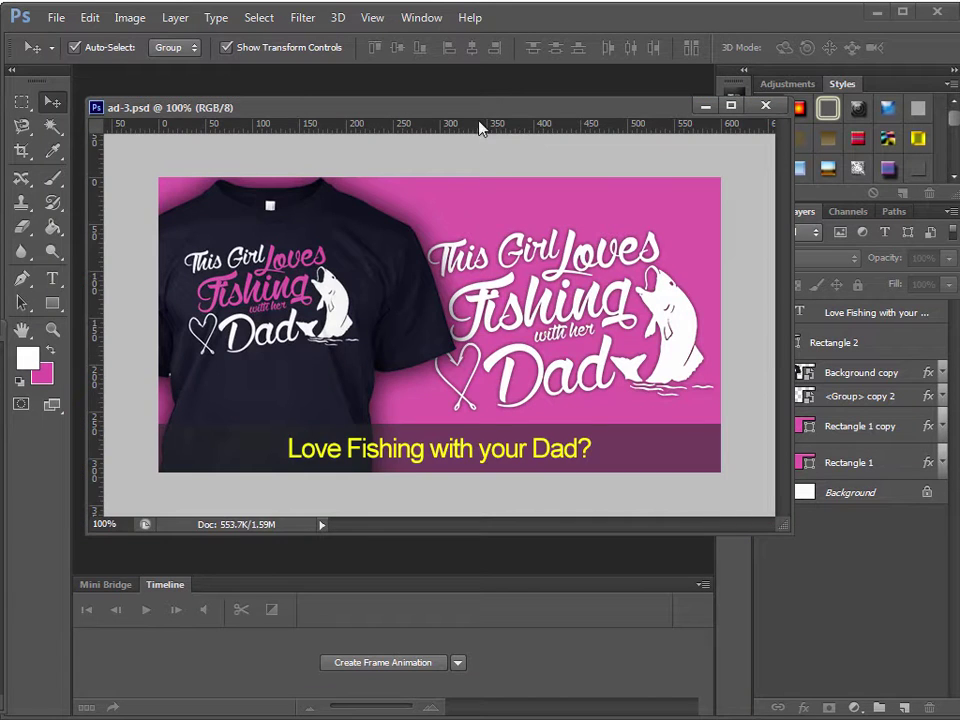
{"action": "left_click", "coordinate": [64, 16]}
{"action": "left_click", "coordinate": [82, 58]}
{"action": "left_click", "coordinate": [484, 310]}
{"action": "double_click", "coordinate": [484, 314]}
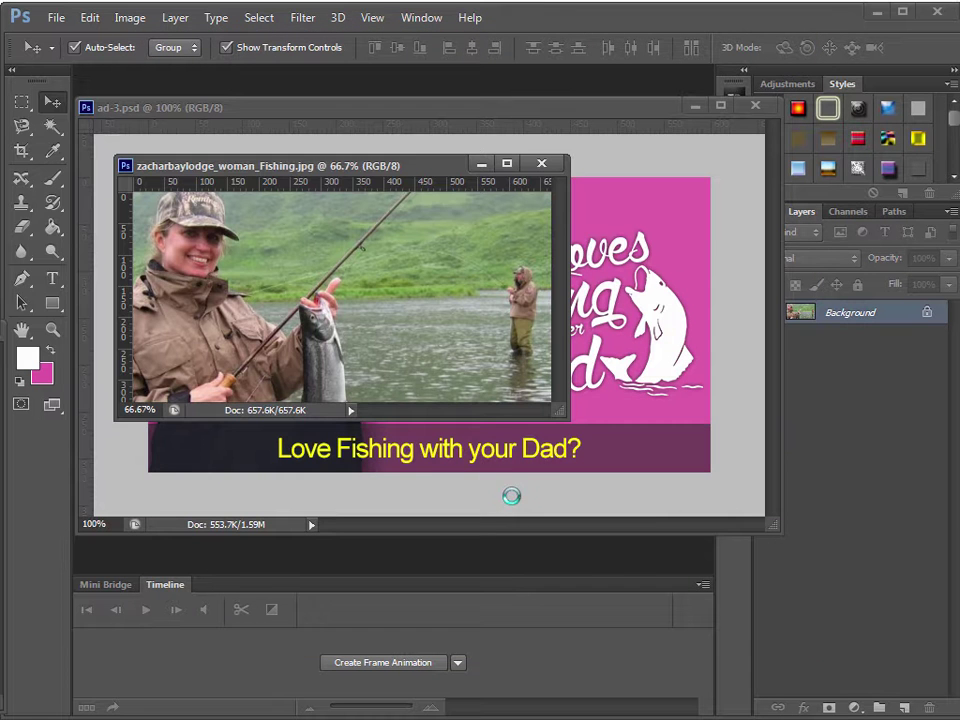
Drag the fishing photo into ad-3.psd as a new layer and raise it.
{"action": "left_click_drag", "start_coordinate": [390, 154], "coordinate": [230, 209]}
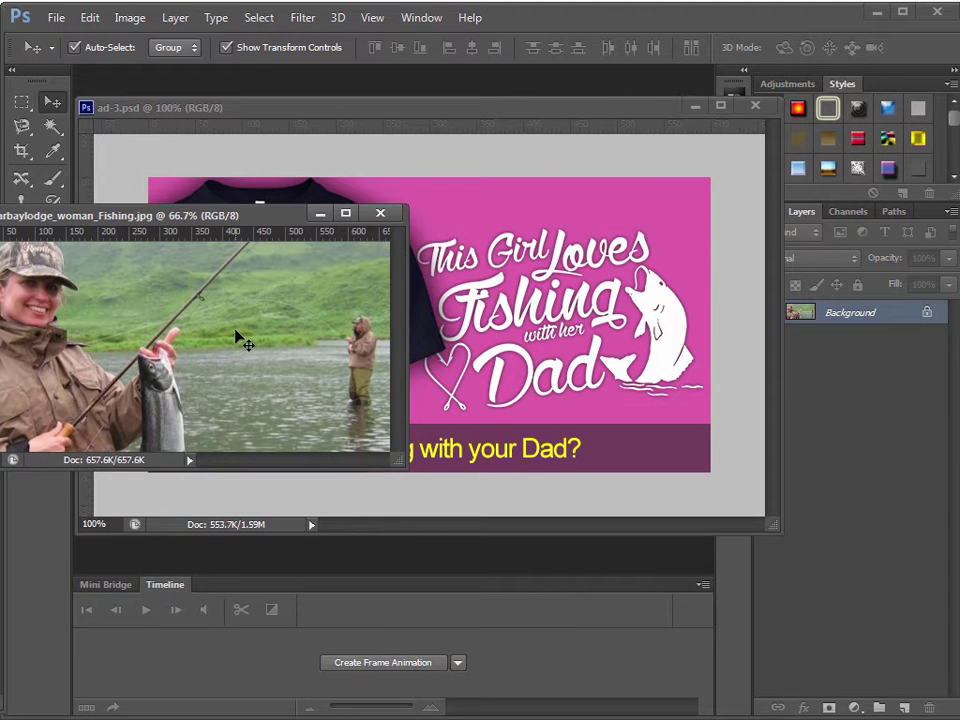
{"action": "left_click_drag", "start_coordinate": [240, 340], "coordinate": [613, 446]}
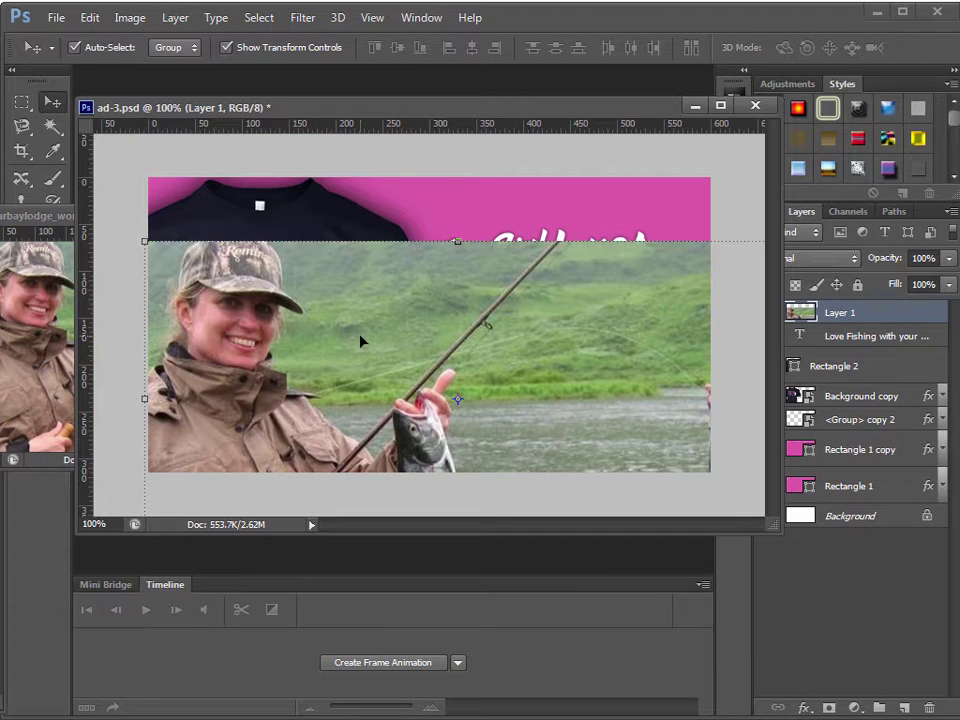
{"action": "left_click_drag", "start_coordinate": [362, 340], "coordinate": [370, 279]}
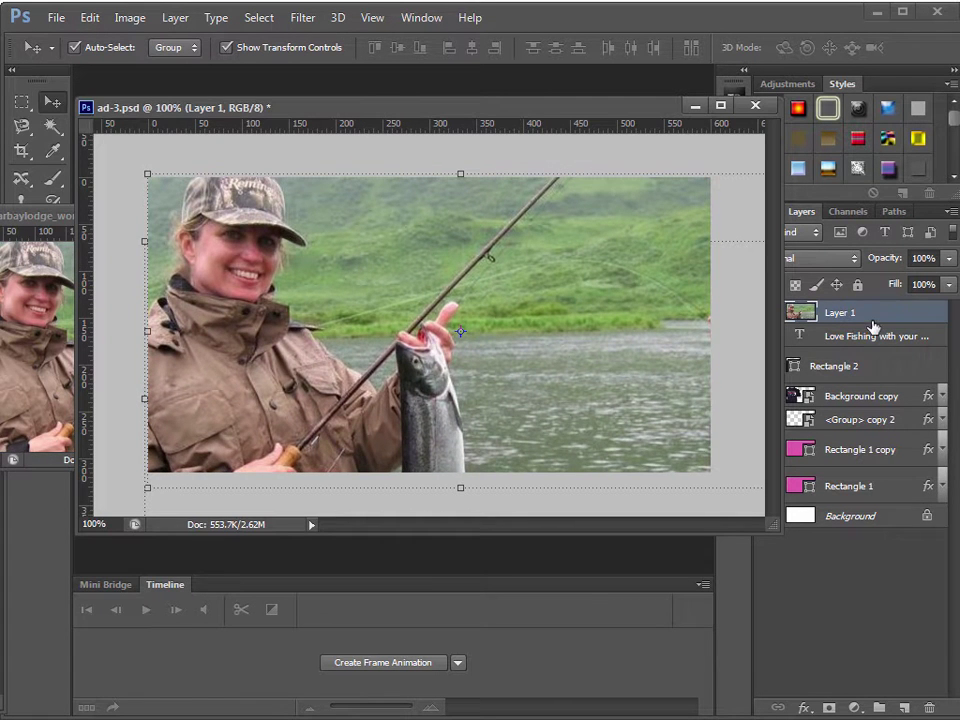
{"action": "right_click", "coordinate": [873, 319]}
{"action": "key", "text": "Escape"}
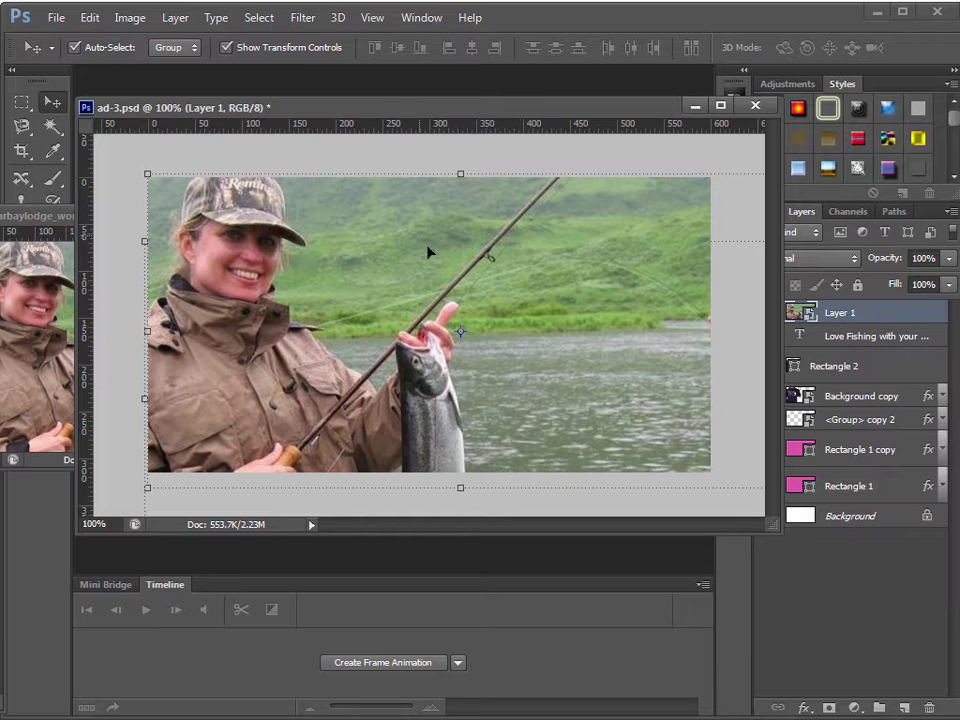
Scale the photo to about 95% to fill the banner, place it behind the shirt, shift shirt right.
{"action": "left_click_drag", "start_coordinate": [392, 219], "coordinate": [418, 221]}
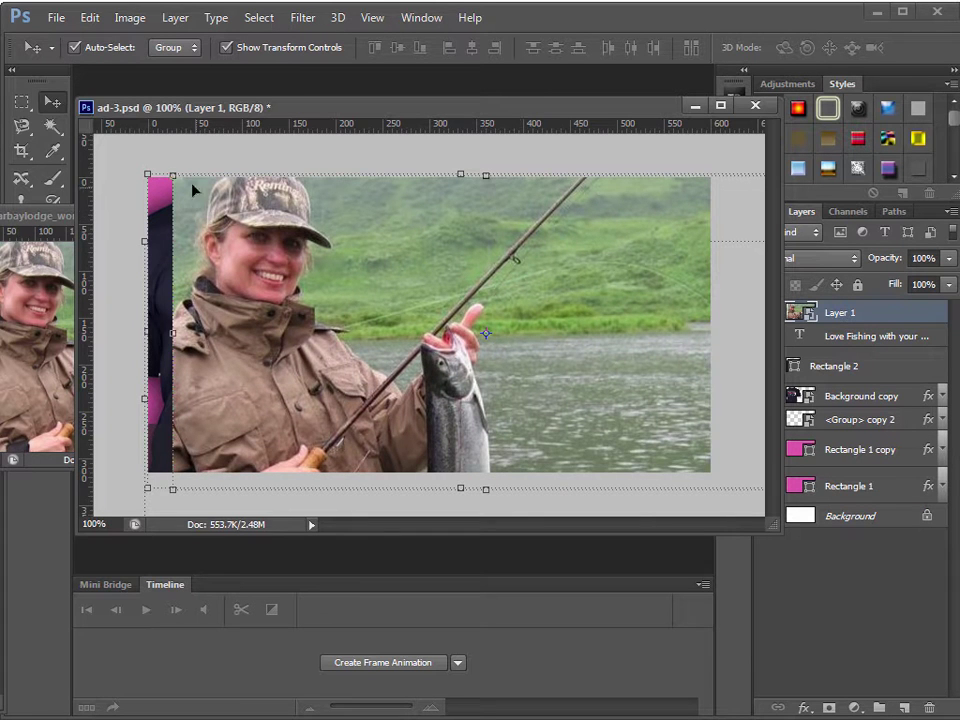
{"action": "left_click_drag", "start_coordinate": [166, 174], "coordinate": [225, 199]}
{"action": "left_click_drag", "start_coordinate": [628, 244], "coordinate": [626, 216]}
{"action": "left_click_drag", "start_coordinate": [224, 462], "coordinate": [204, 472]}
{"action": "left_click_drag", "start_coordinate": [680, 355], "coordinate": [612, 356]}
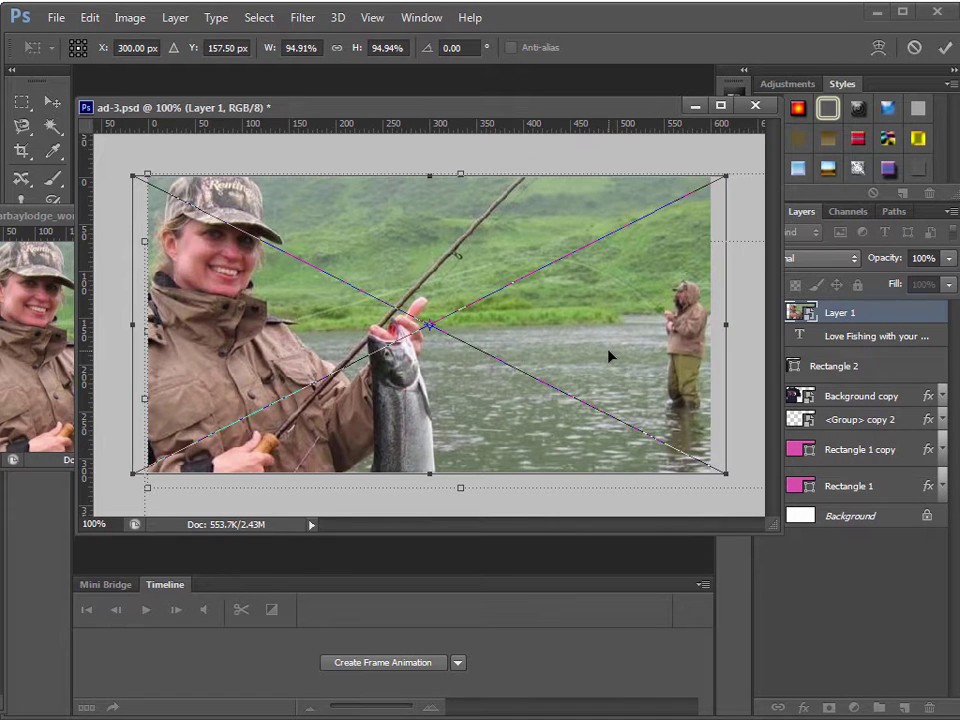
{"action": "key", "text": "Return"}
{"action": "left_click_drag", "start_coordinate": [884, 316], "coordinate": [836, 407]}
{"action": "left_click_drag", "start_coordinate": [280, 373], "coordinate": [518, 372]}
Save ad-3, then scale the T-shirt down to about 74% and move it up and right.
{"action": "left_click", "coordinate": [745, 513]}
{"action": "key", "text": "ctrl+s"}
{"action": "left_click", "coordinate": [504, 399]}
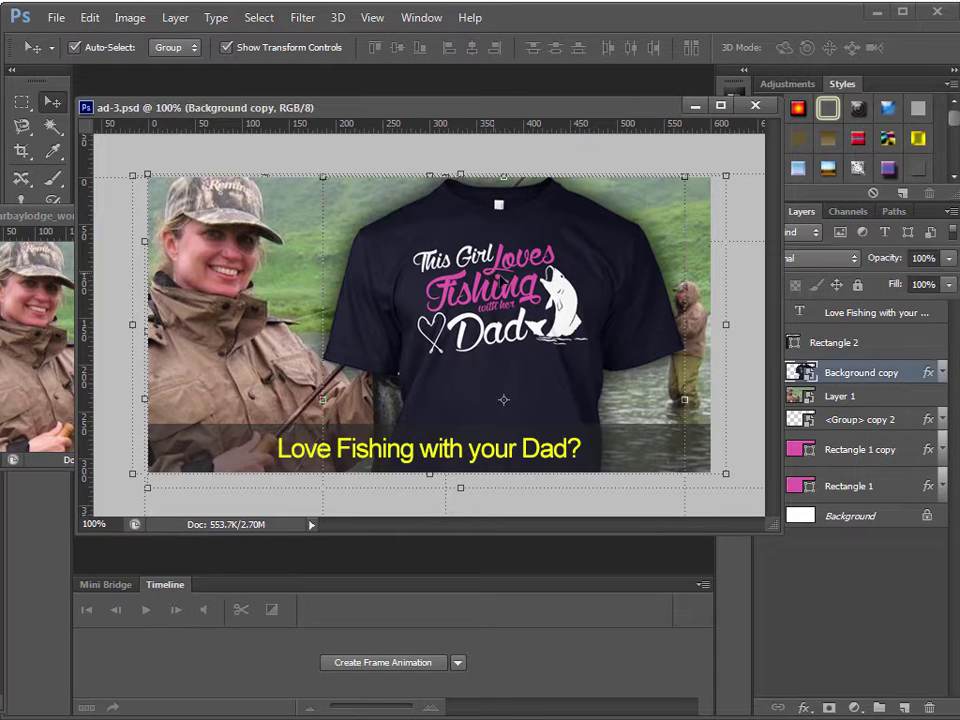
{"action": "left_click_drag", "start_coordinate": [320, 177], "coordinate": [375, 195]}
{"action": "left_click_drag", "start_coordinate": [547, 300], "coordinate": [539, 288]}
{"action": "left_click_drag", "start_coordinate": [692, 184], "coordinate": [668, 205]}
{"action": "left_click_drag", "start_coordinate": [626, 307], "coordinate": [637, 290]}
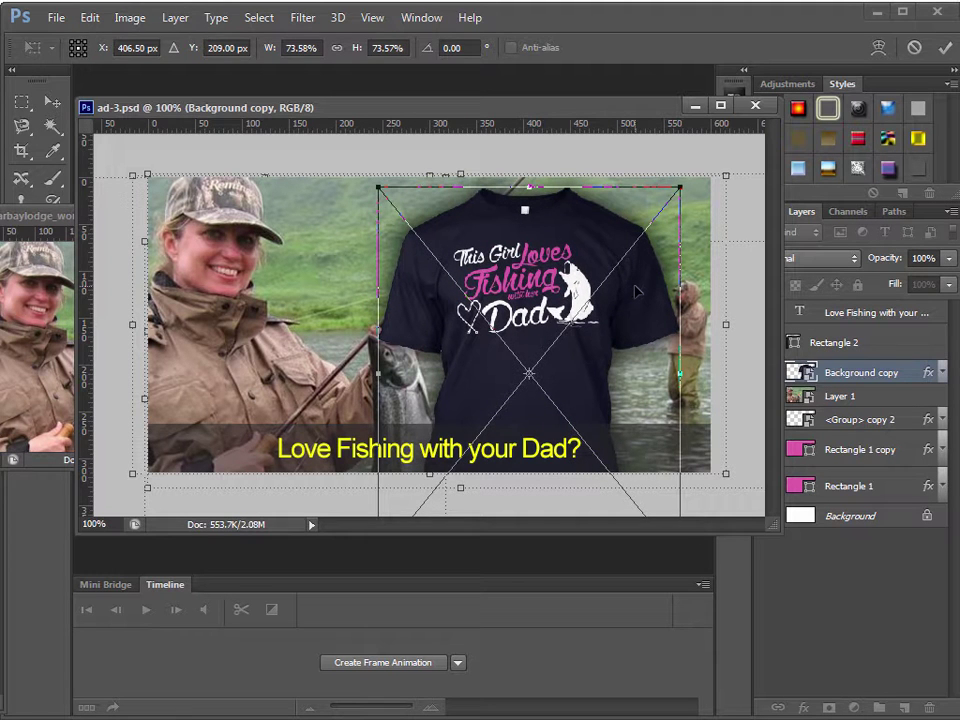
{"action": "key", "text": "Return"}
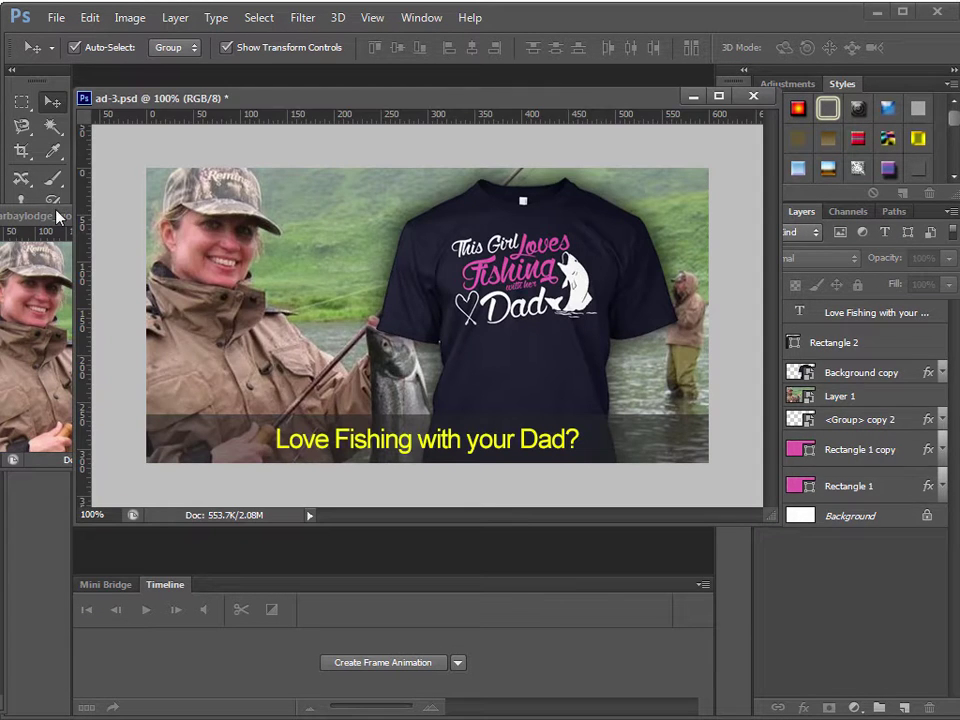
Move the Rectangle 1 copy border layer above the photo and make it visible.
{"action": "left_click", "coordinate": [57, 215]}
{"action": "left_click", "coordinate": [506, 101]}
{"action": "left_click_drag", "start_coordinate": [892, 457], "coordinate": [891, 398]}
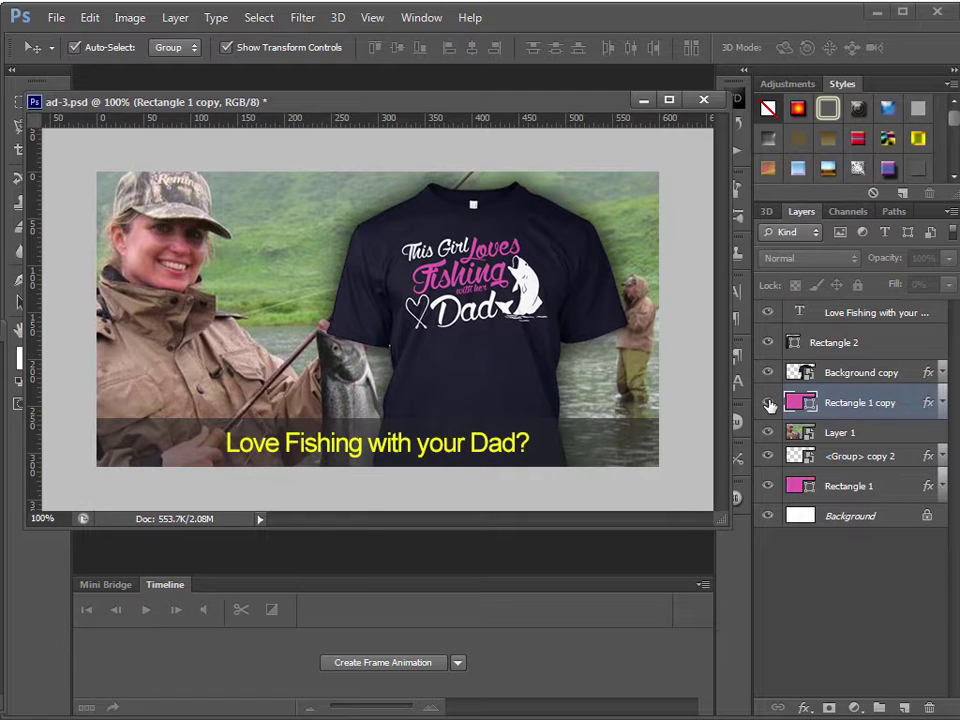
{"action": "left_click", "coordinate": [768, 402]}
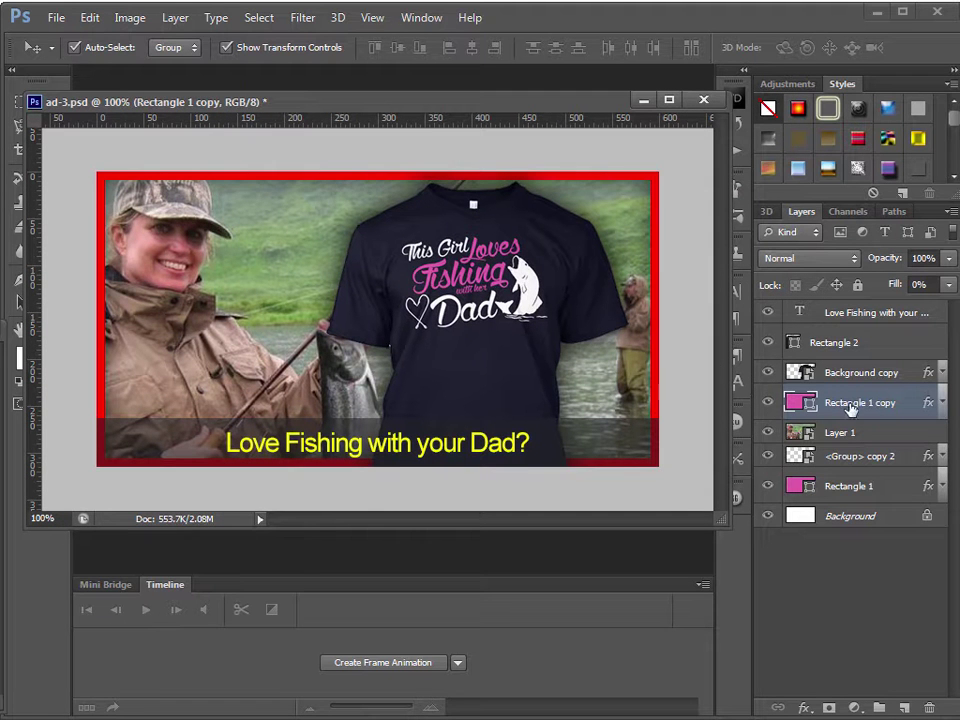
Style the border layer with 0% fill and a 9 px red inside stroke.
{"action": "double_click", "coordinate": [909, 412]}
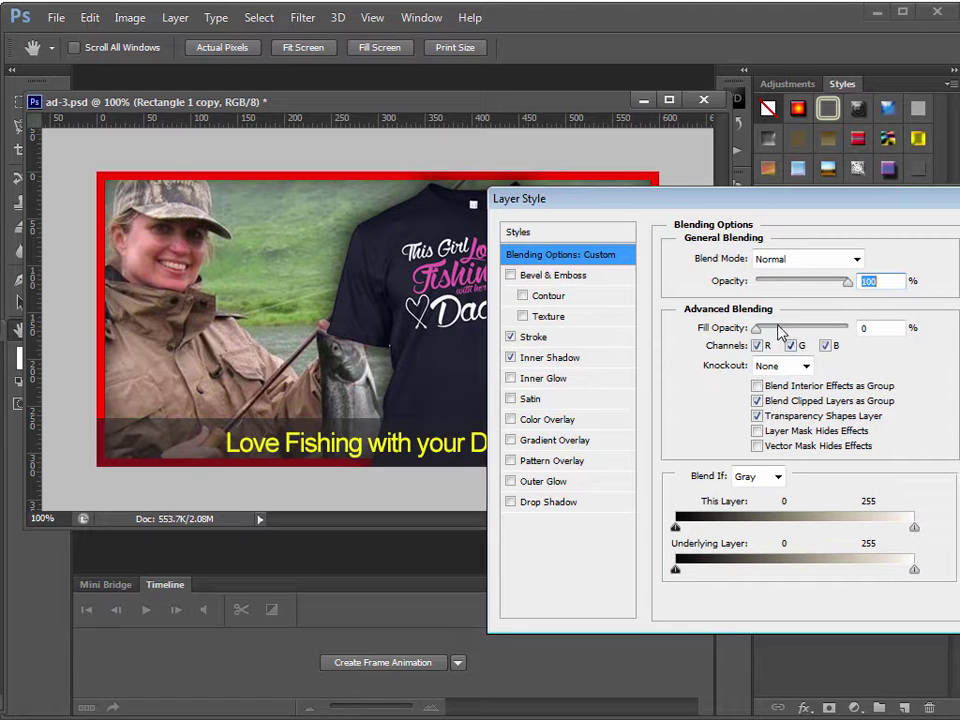
{"action": "left_click_drag", "start_coordinate": [763, 335], "coordinate": [707, 338]}
{"action": "left_click", "coordinate": [560, 340]}
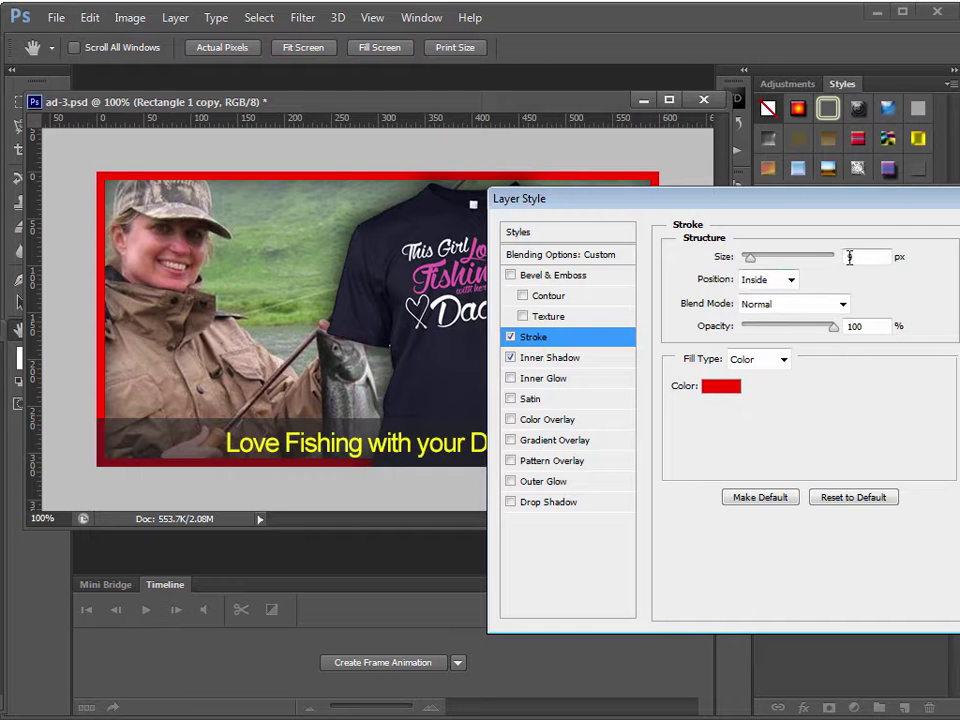
{"action": "left_click_drag", "start_coordinate": [948, 205], "coordinate": [838, 273]}
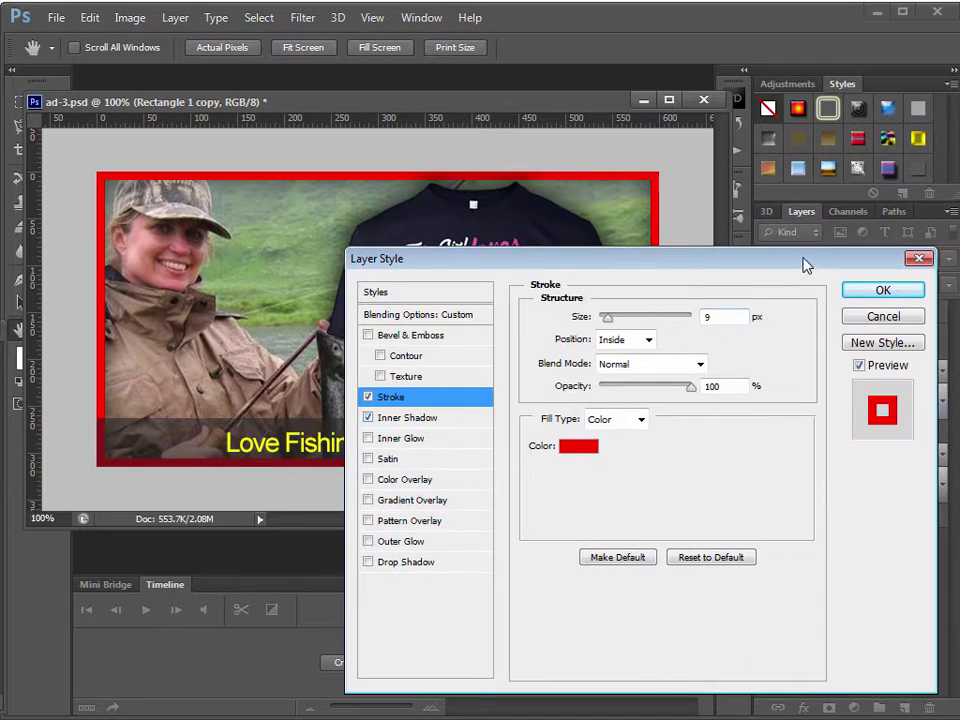
{"action": "left_click", "coordinate": [884, 291]}
{"action": "left_click", "coordinate": [697, 504]}
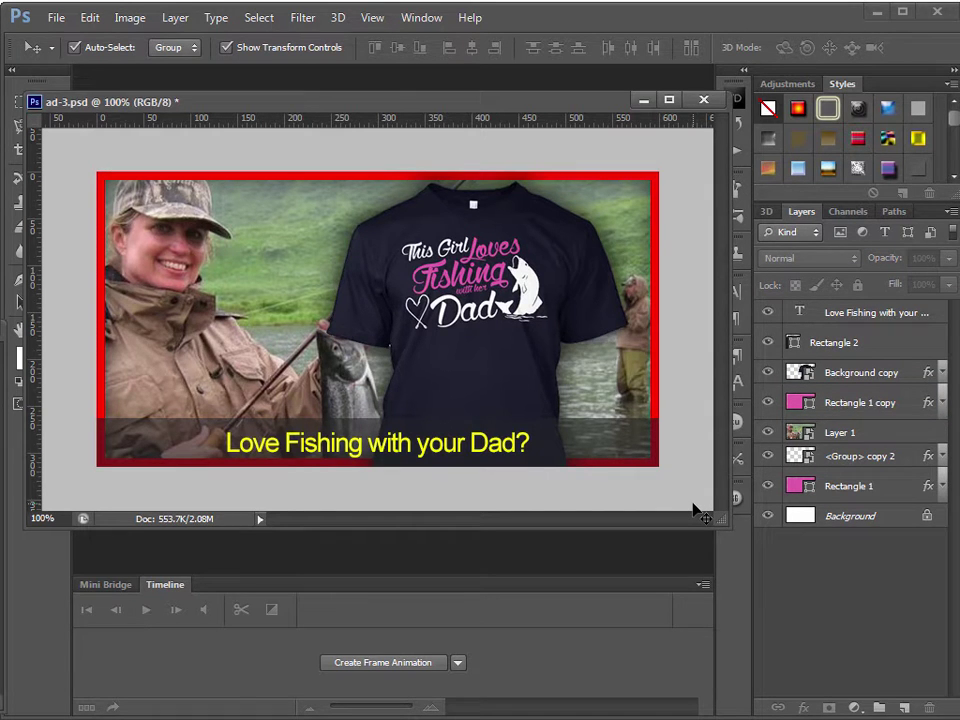
Save ad-3.psd, export a PNG copy named ad-3.png, and close the document.
{"action": "key", "text": "ctrl+s"}
{"action": "key", "text": "ctrl+shift+s"}
{"action": "left_click", "coordinate": [428, 424]}
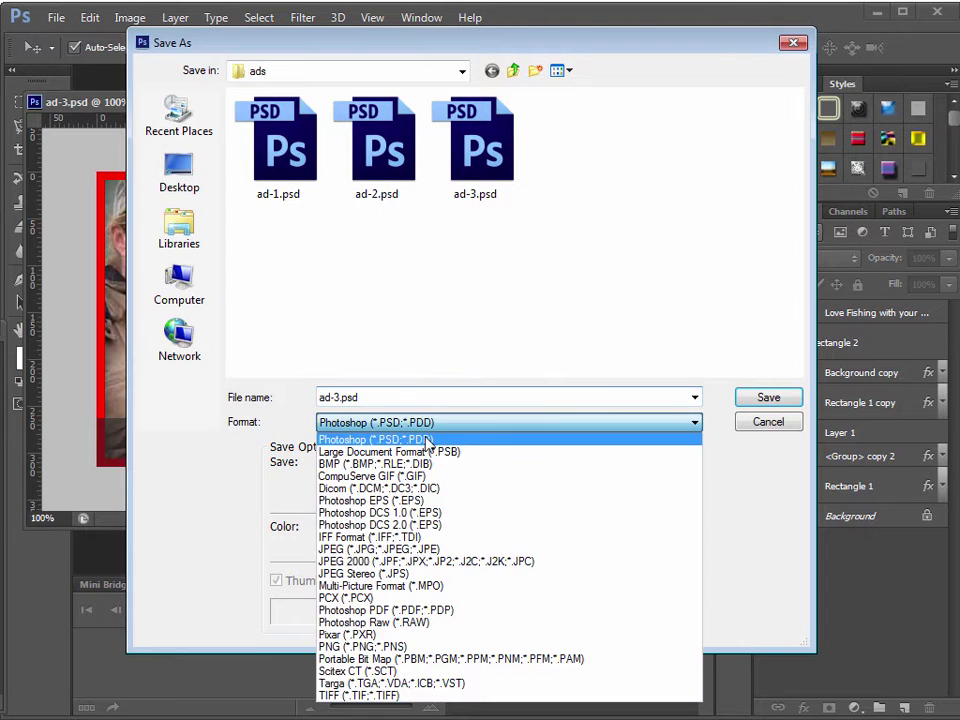
{"action": "left_click", "coordinate": [432, 647]}
{"action": "left_click", "coordinate": [767, 397]}
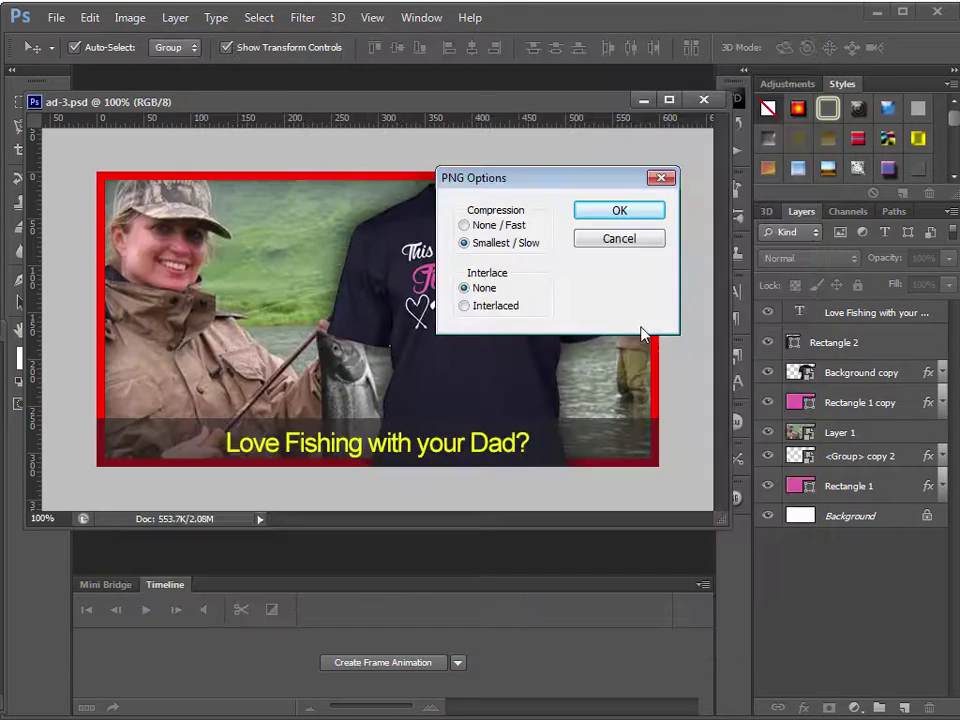
{"action": "left_click", "coordinate": [622, 210]}
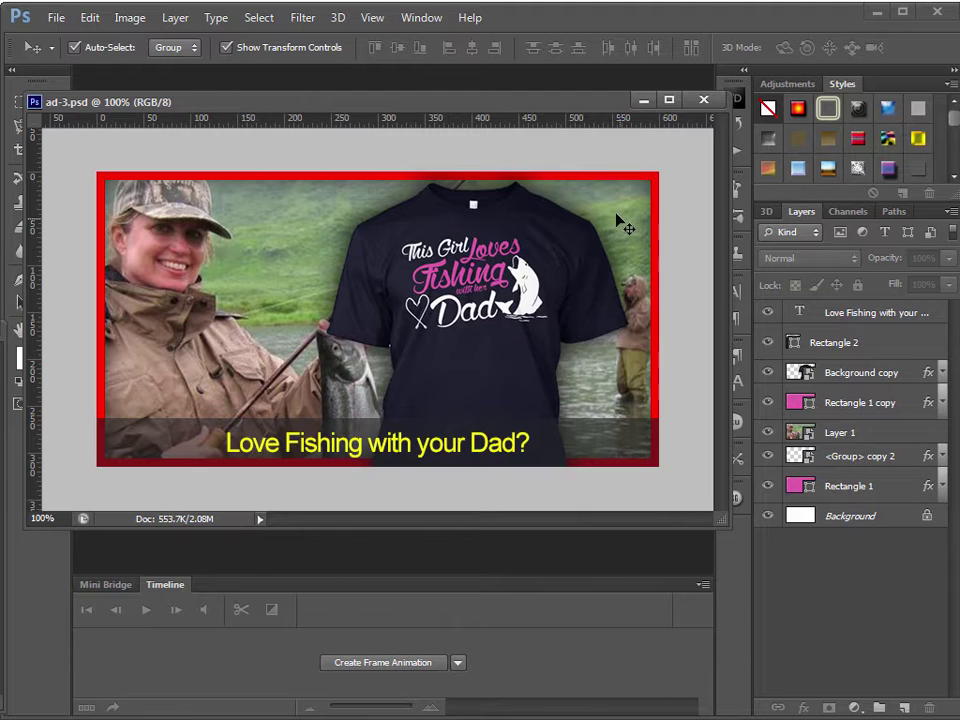
{"action": "key", "text": "ctrl+w"}
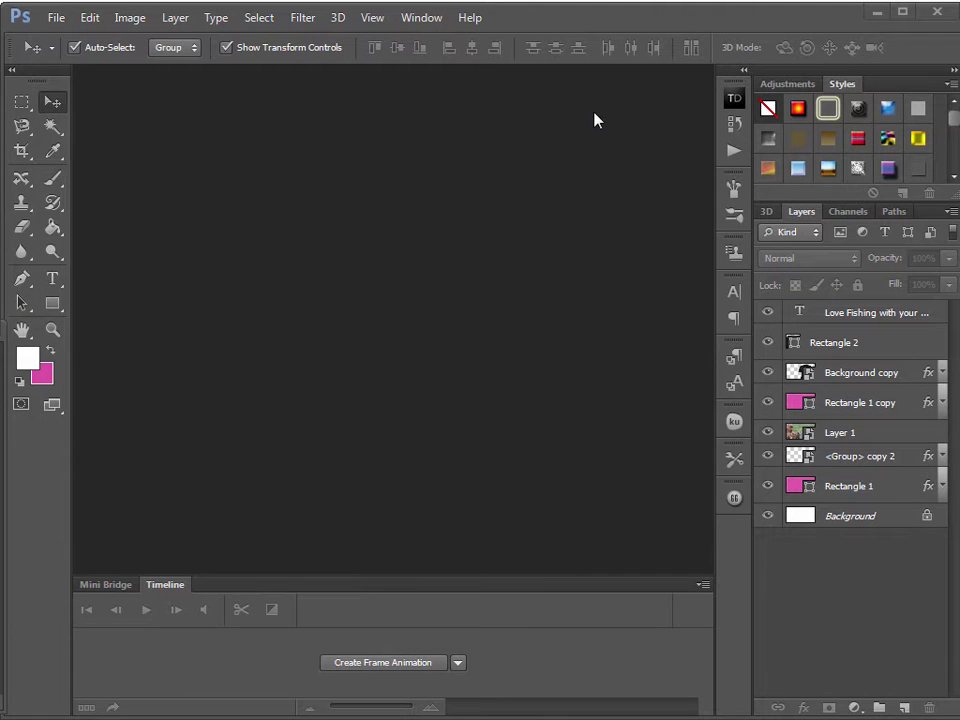